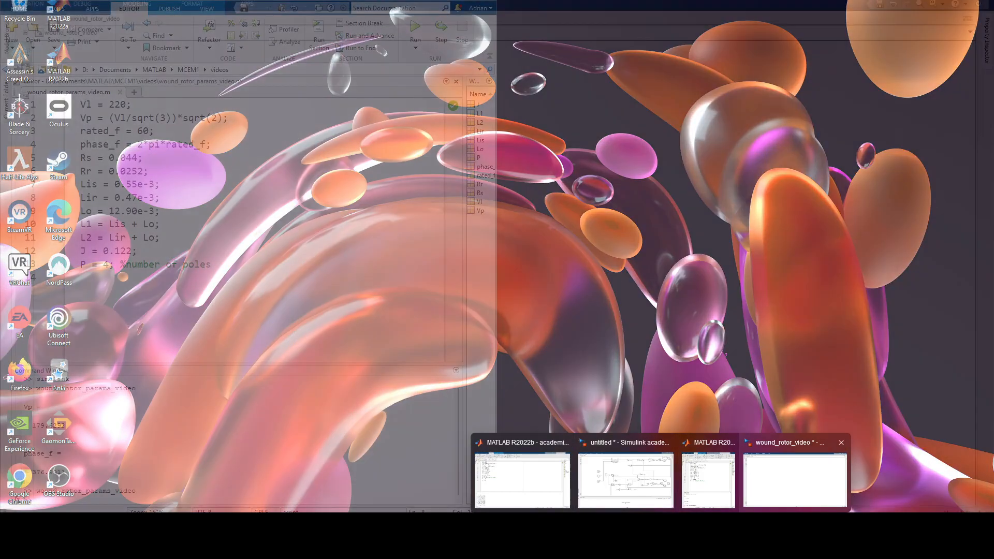
Switch to the wound_rotor_video model and move the induction machine equations image down to free canvas space above it
click(795, 480)
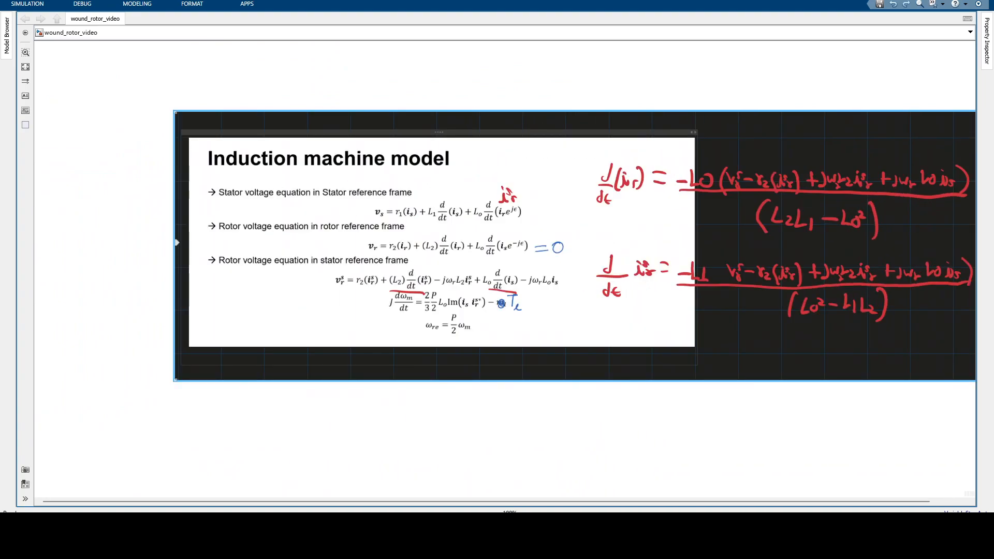
mouse_move(575, 246)
mouse_down()
mouse_move(508, 316)
mouse_move(447, 413)
mouse_up()
scroll(233, 331, down, 1)
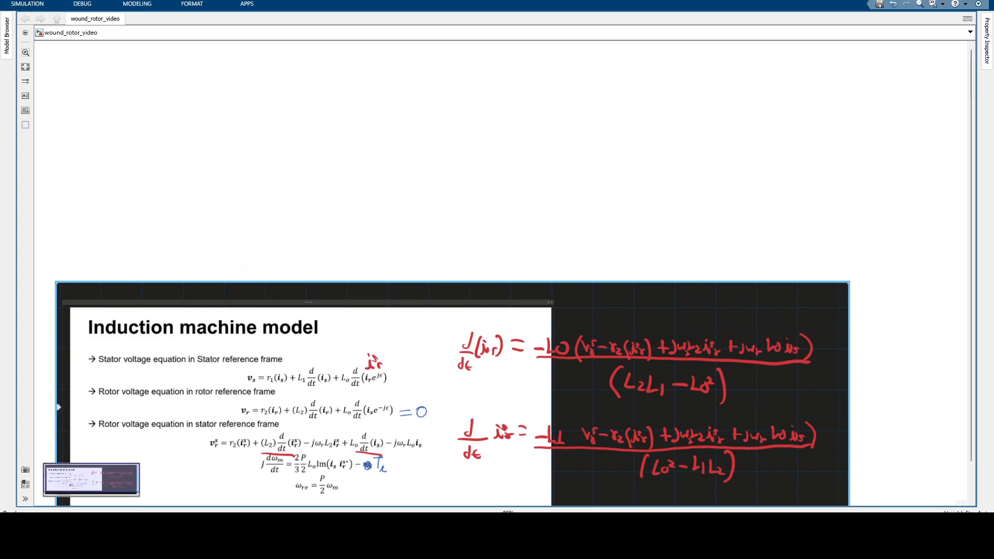
mouse_move(233, 331)
mouse_down()
mouse_move(229, 267)
mouse_move(237, 267)
mouse_move(180, 323)
mouse_move(210, 347)
mouse_move(194, 347)
mouse_up()
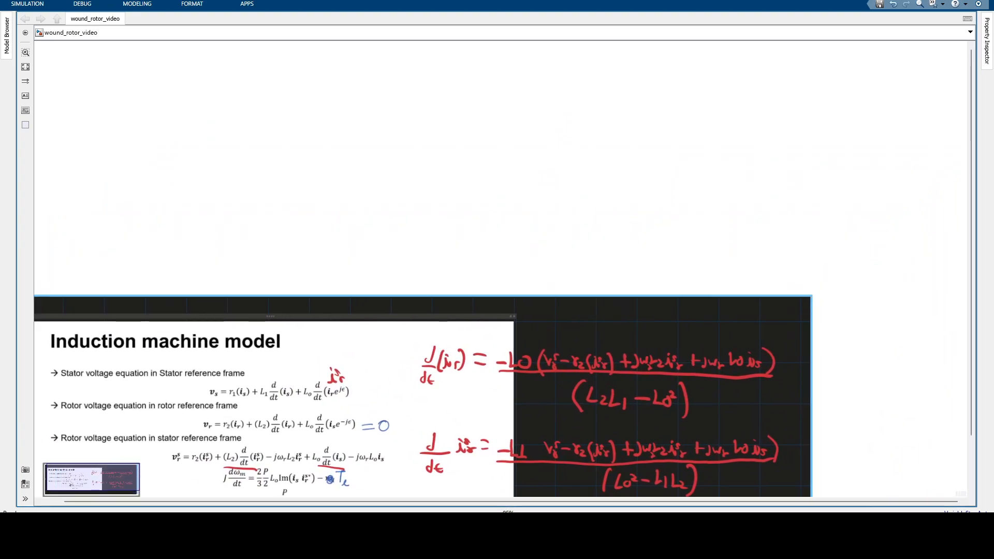
Add a Sine Wave block in the empty canvas area above the equations image
click(125, 99)
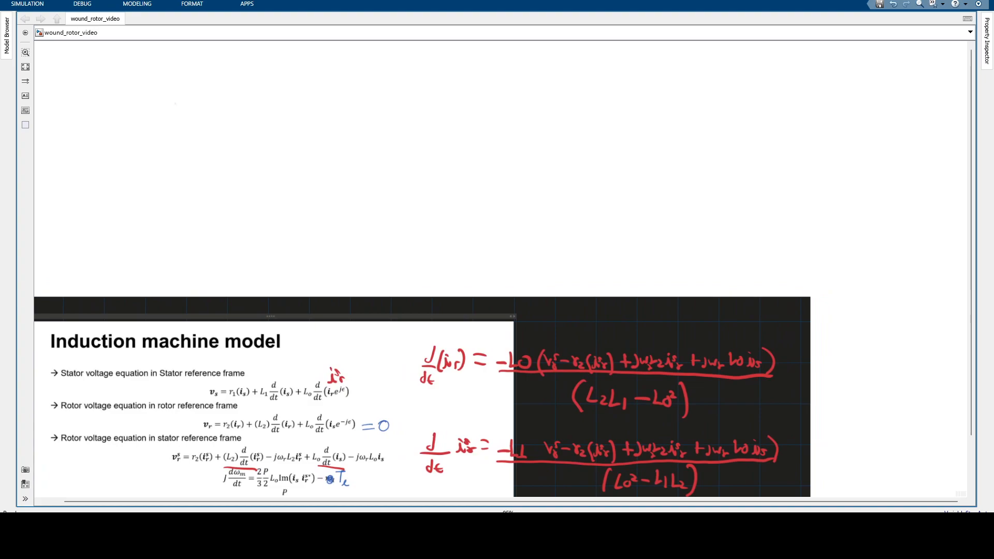
text(sin)
key(Down)
key(Return)
drag(174, 102, 161, 75)
Set the Sine Wave block's amplitude to Vp and its frequency to phase_f
double_click(161, 75)
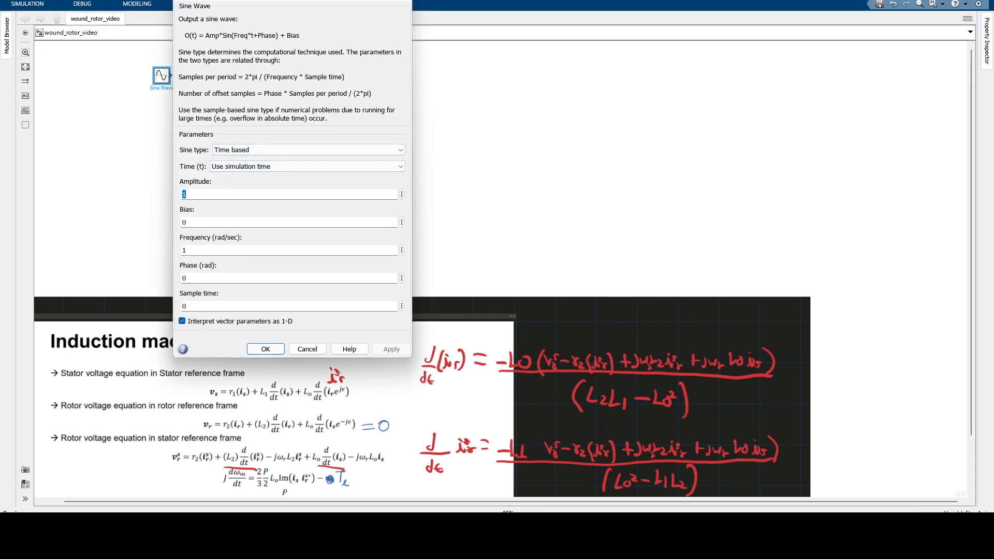
text(Vp)
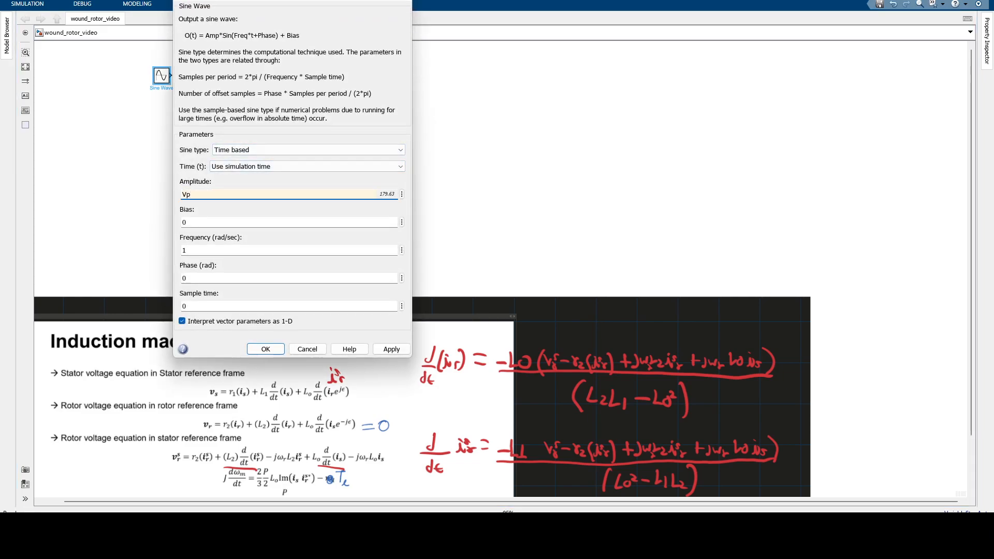
double_click(184, 250)
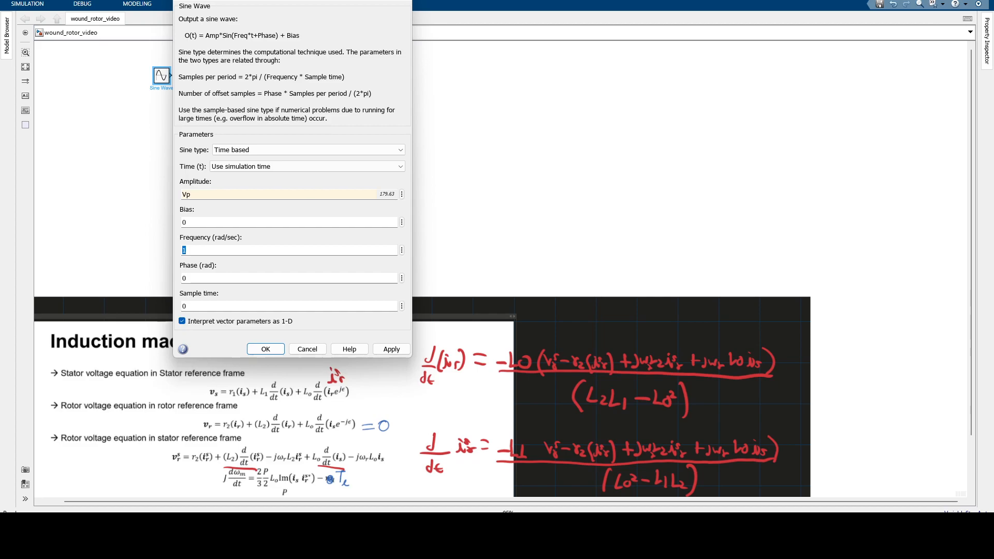
text(phase)
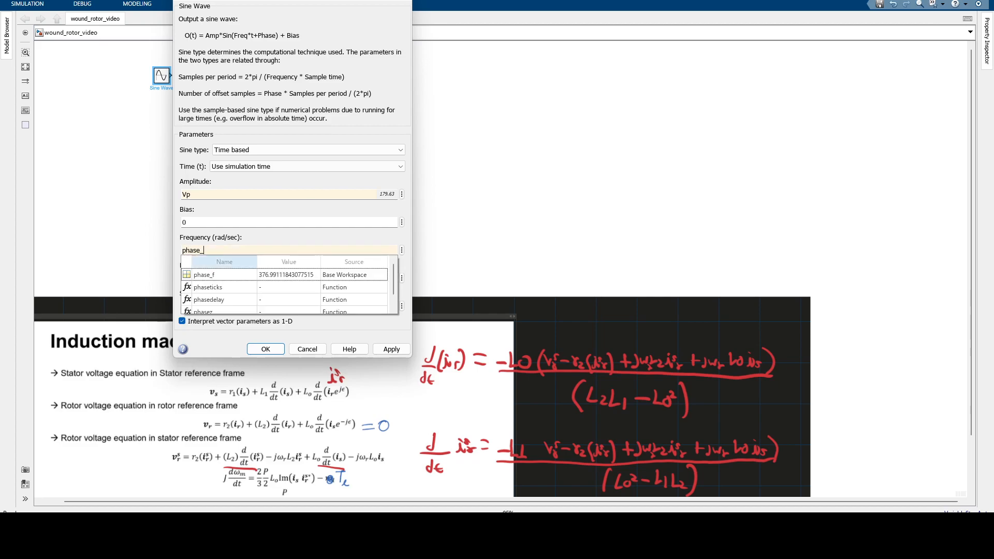
text(_f)
key(Down)
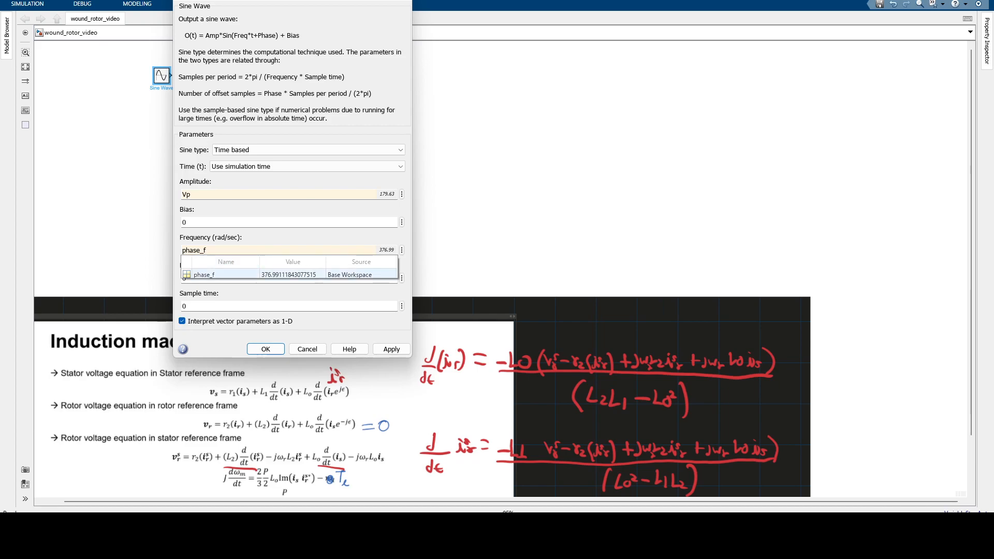
key(Return)
key(Tab)
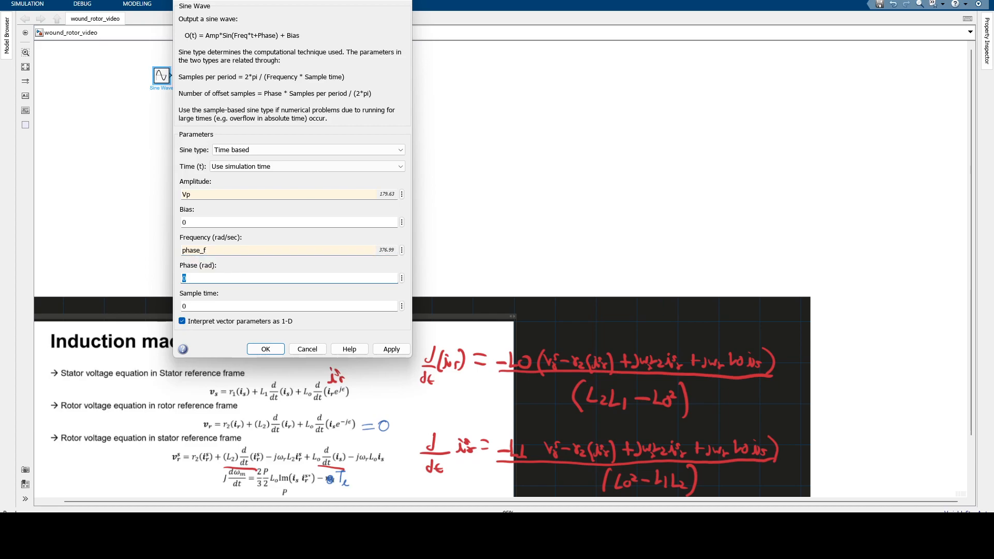
key(Return)
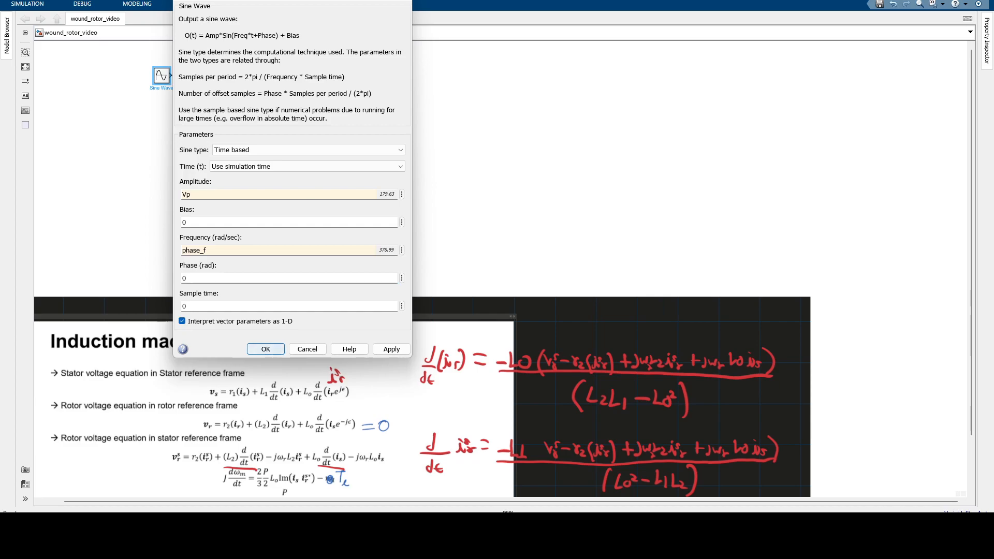
Reposition the Sine Wave block and rename it "a"
drag(161, 81, 170, 130)
scroll(161, 94, up, 4)
double_click(183, 142)
key(ctrl+a)
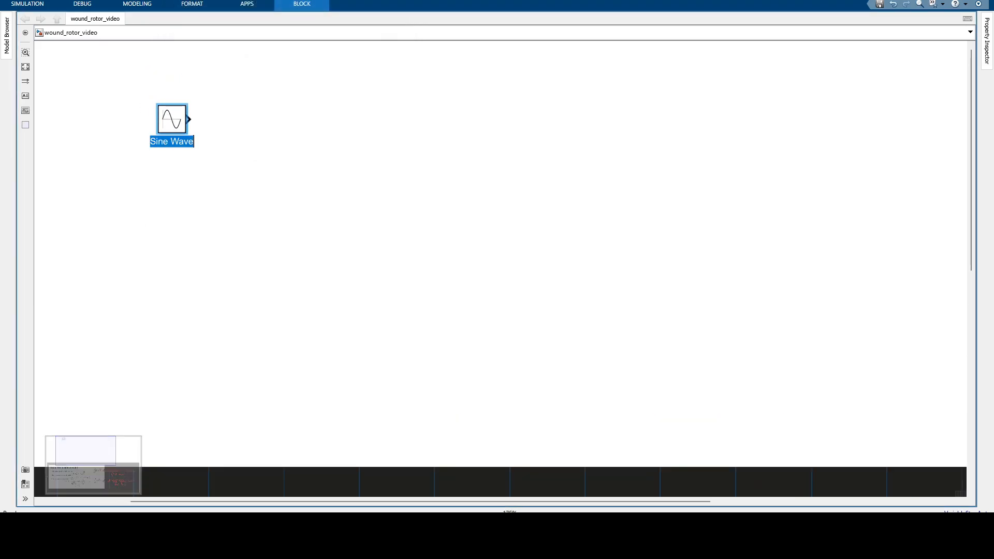
text(a)
Copy sine block "a" and place the copy directly below it
click(172, 120)
key(ctrl+c)
click(172, 201)
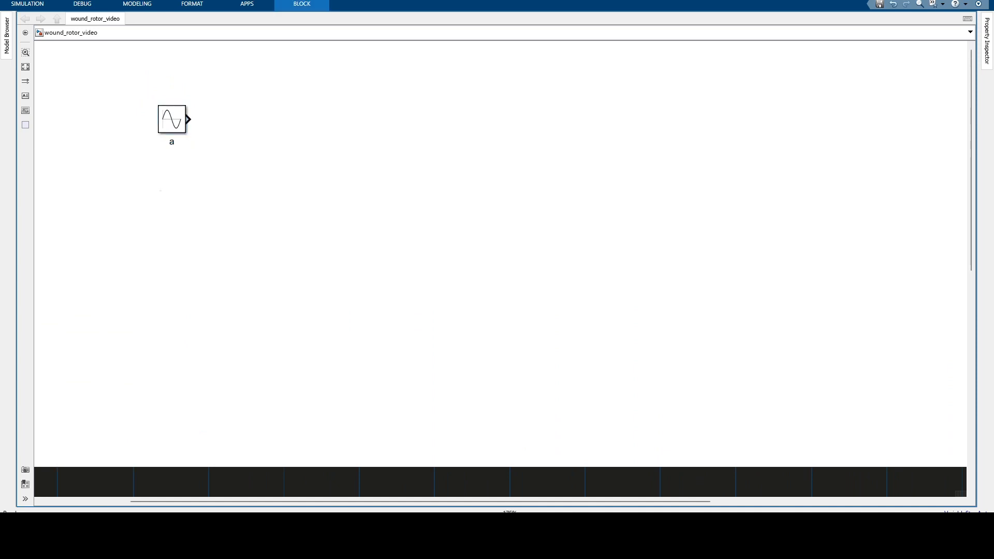
key(ctrl+v)
drag(171, 205, 171, 201)
Set the copied sine block's phase to -2*pi/3 and rename it "b"
double_click(172, 201)
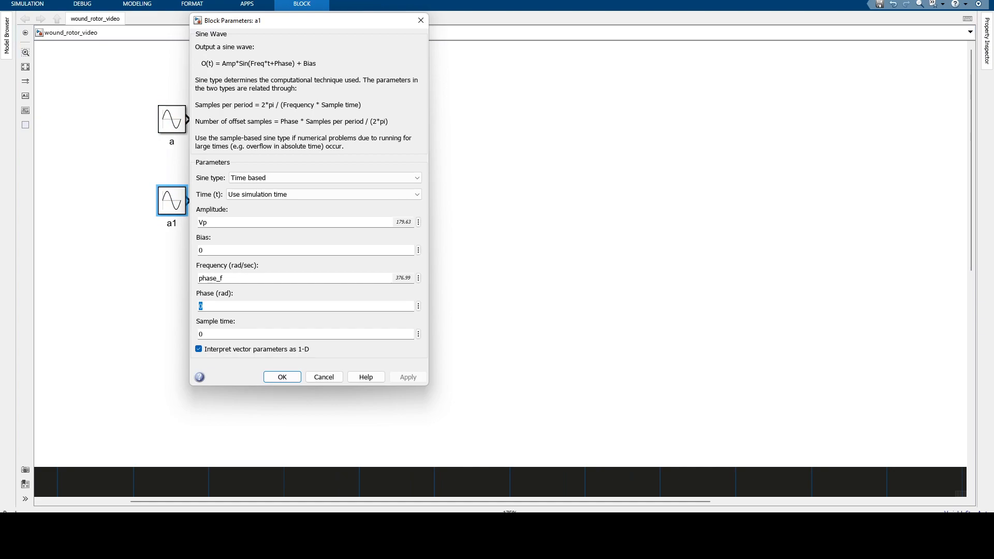
text(-2)
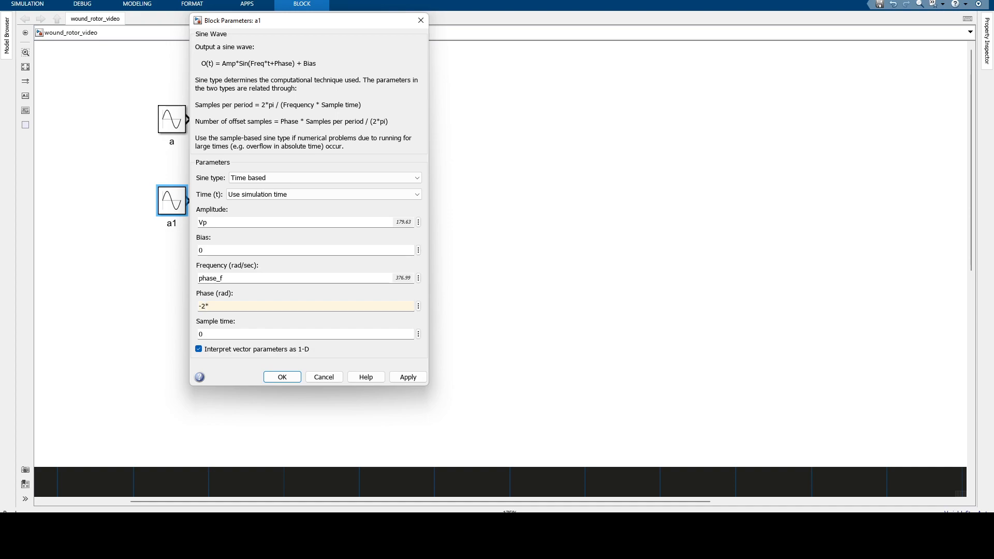
text(*pi)
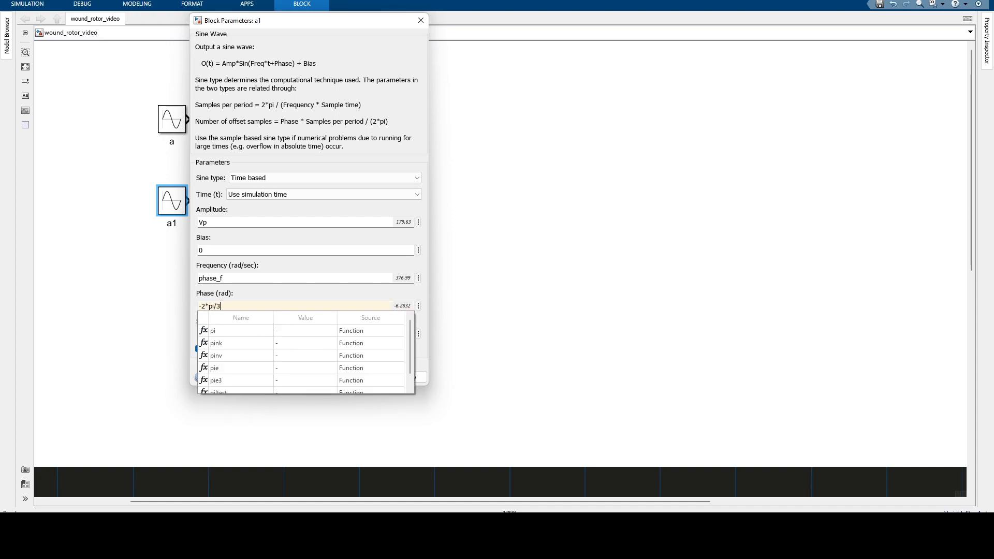
text(/3)
key(Return)
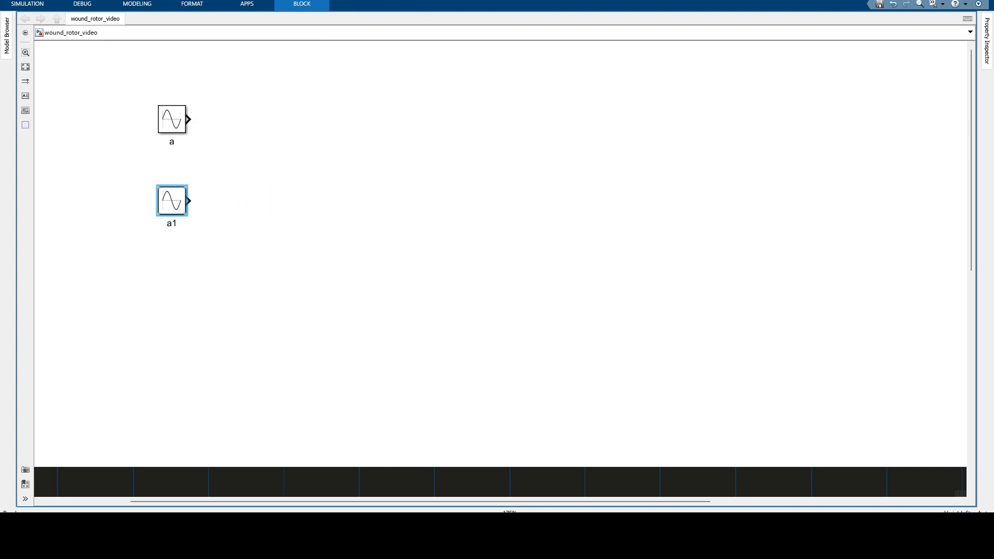
double_click(171, 223)
text(b)
key(Return)
Duplicate sine block "b" directly below itself and name the duplicate "c"
drag(172, 201, 172, 273)
double_click(172, 295)
text(c)
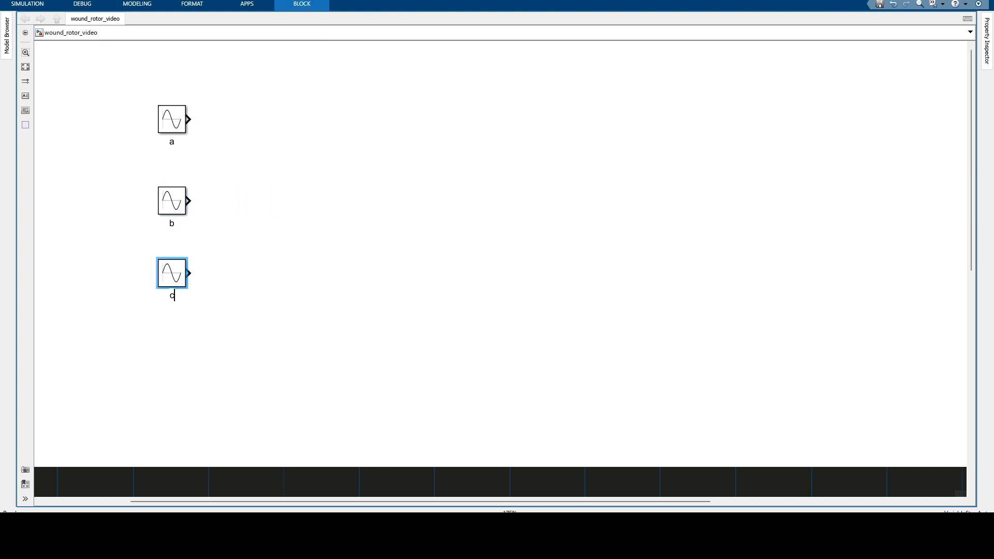
Set the phase of sine block "c" to -4*pi/3 and space blocks a, b and c evenly in a column
double_click(171, 273)
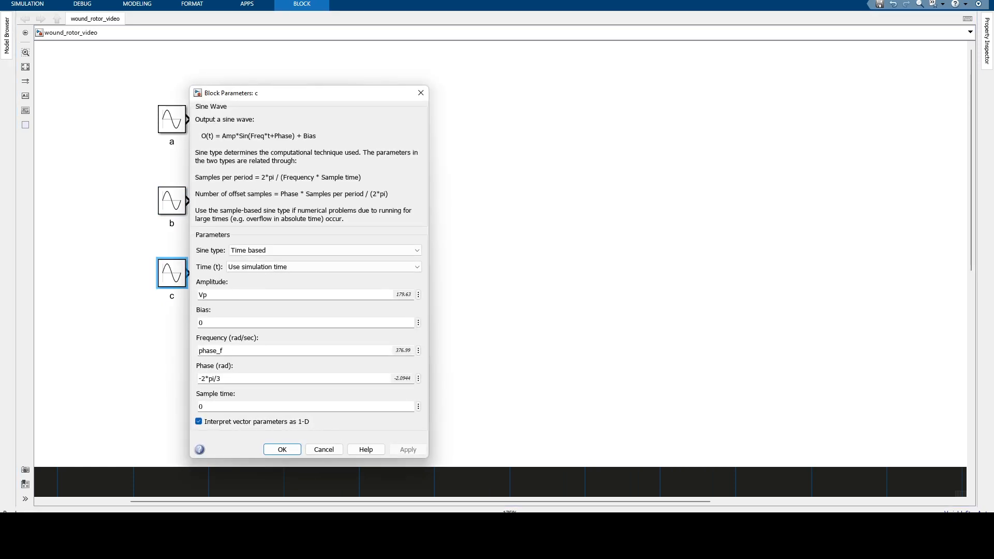
double_click(207, 379)
key(Left)
key(BackSpace)
text(4)
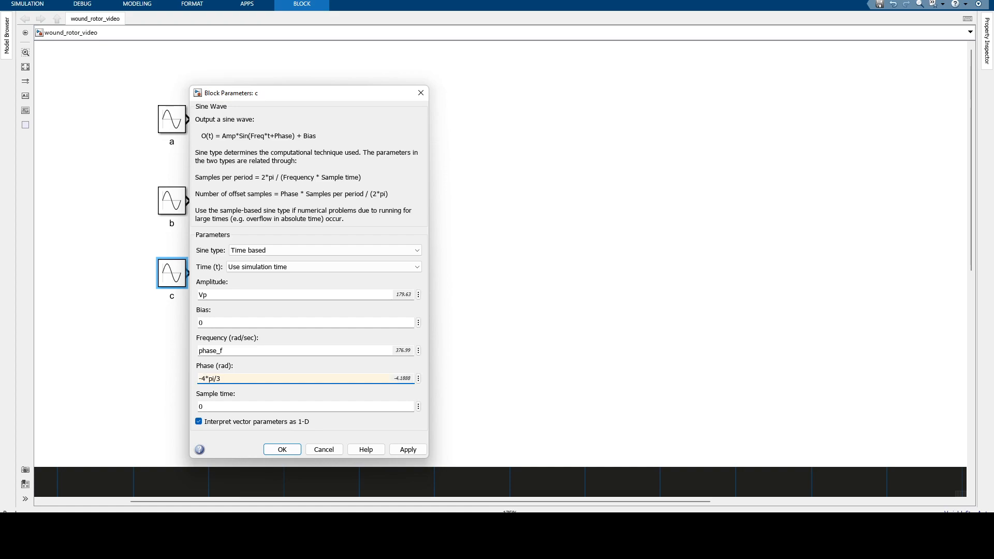
key(Return)
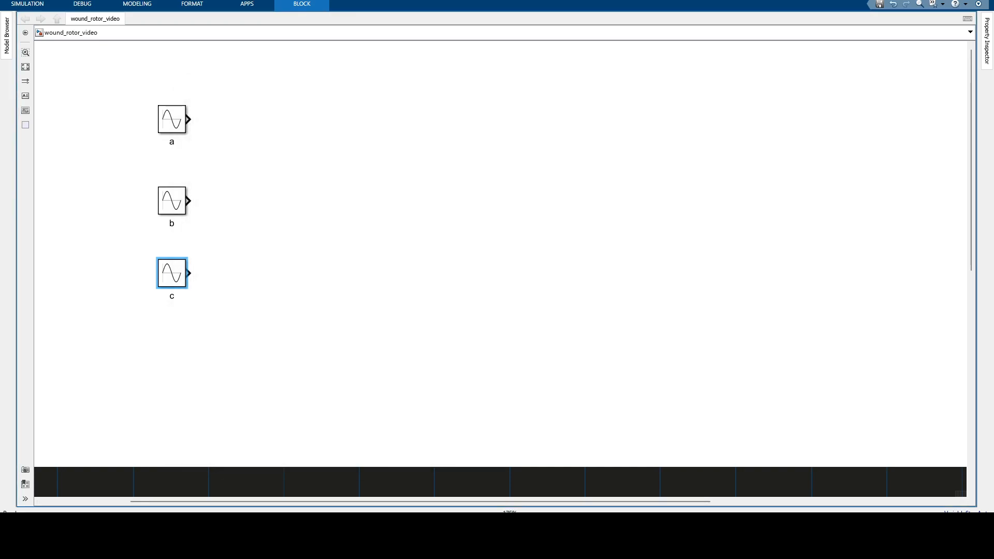
drag(172, 200, 171, 187)
drag(172, 273, 172, 254)
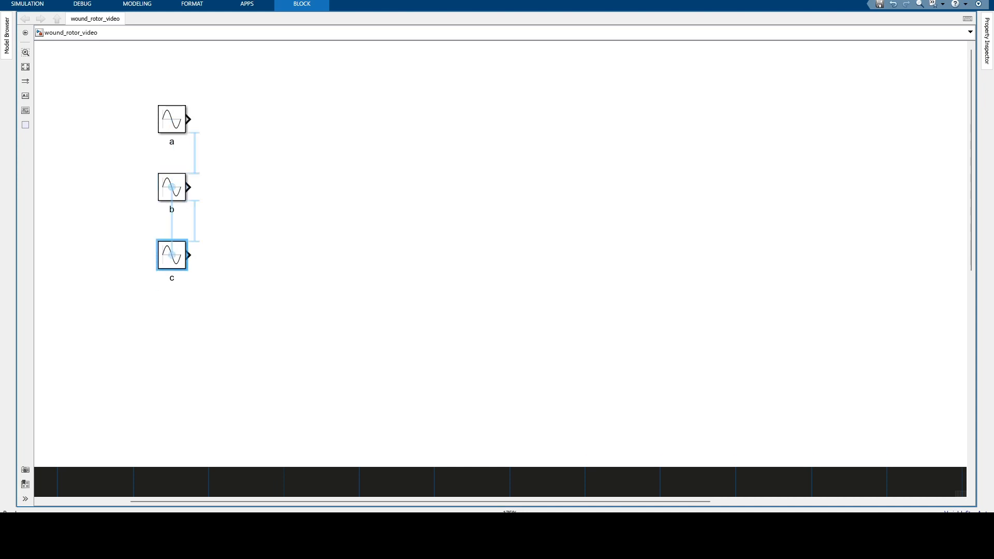
Add a Sum block with the sign list |+++ beside the sine sources and connect block "a" to its first input
click(295, 162)
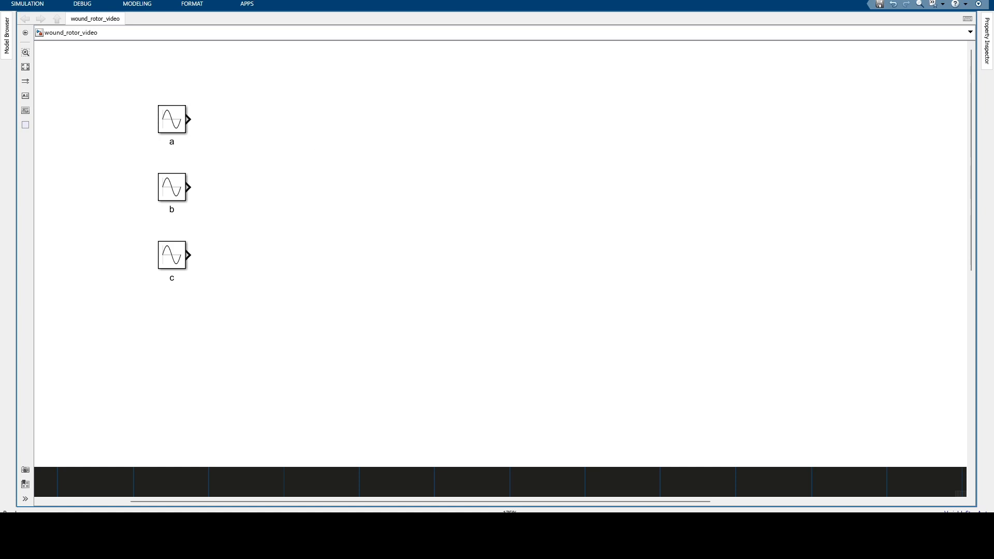
text(sum)
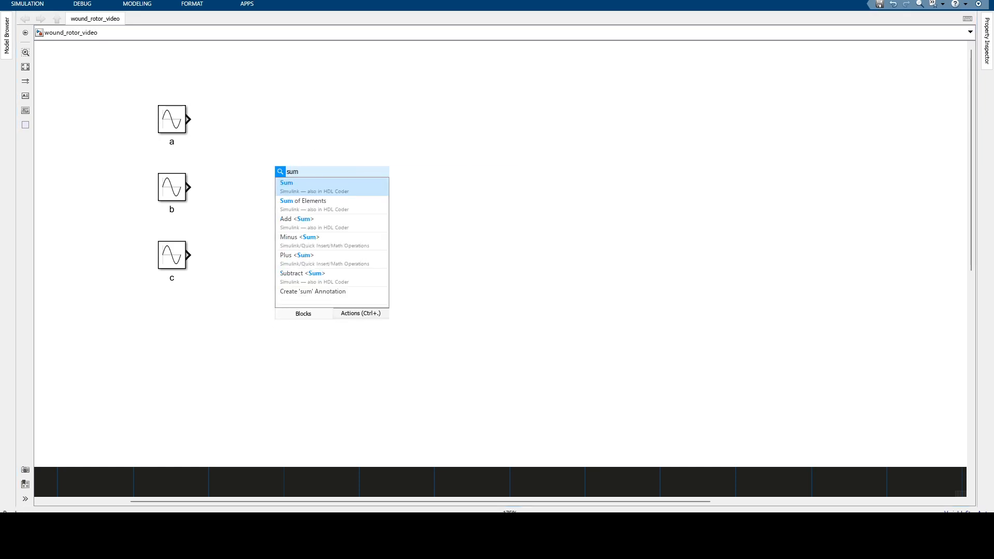
key(Return)
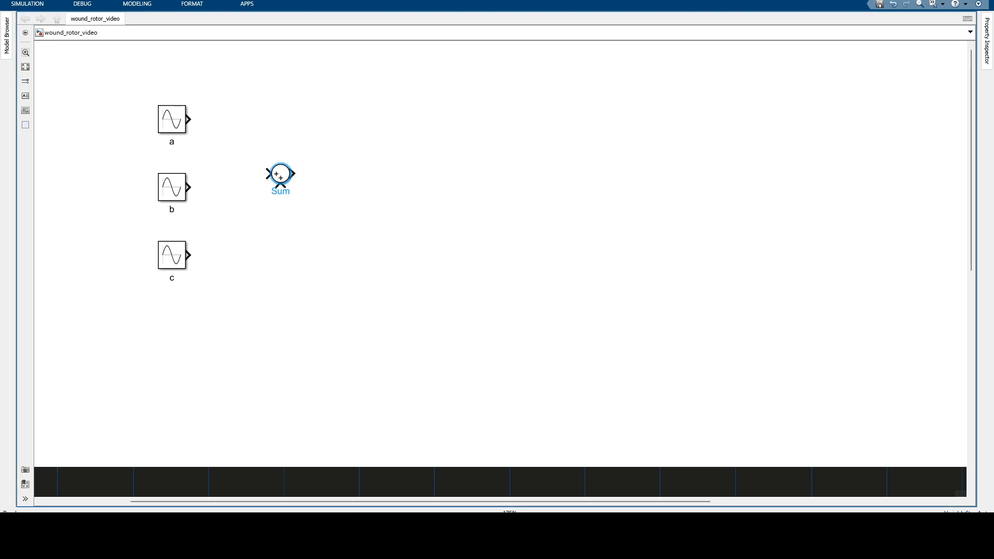
double_click(280, 175)
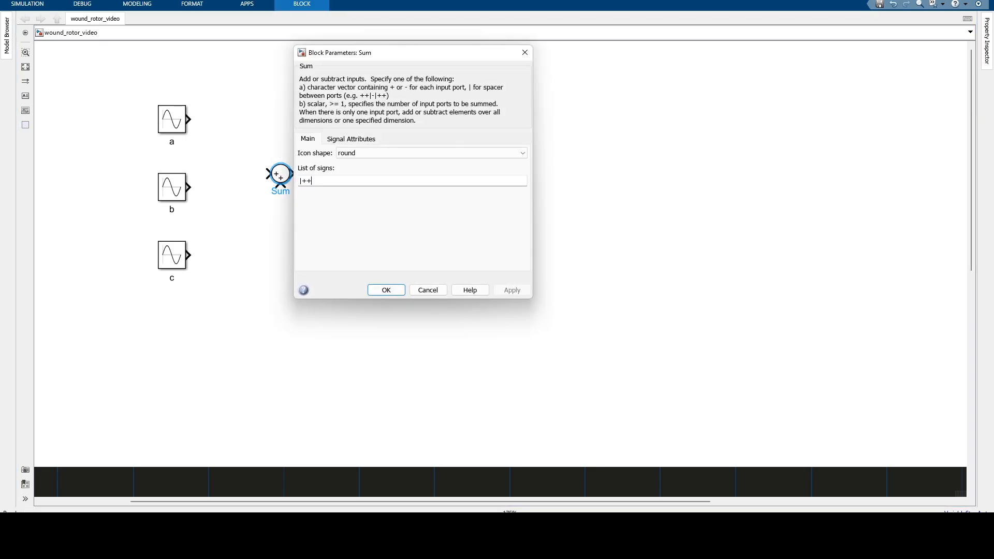
text(+)
key(Return)
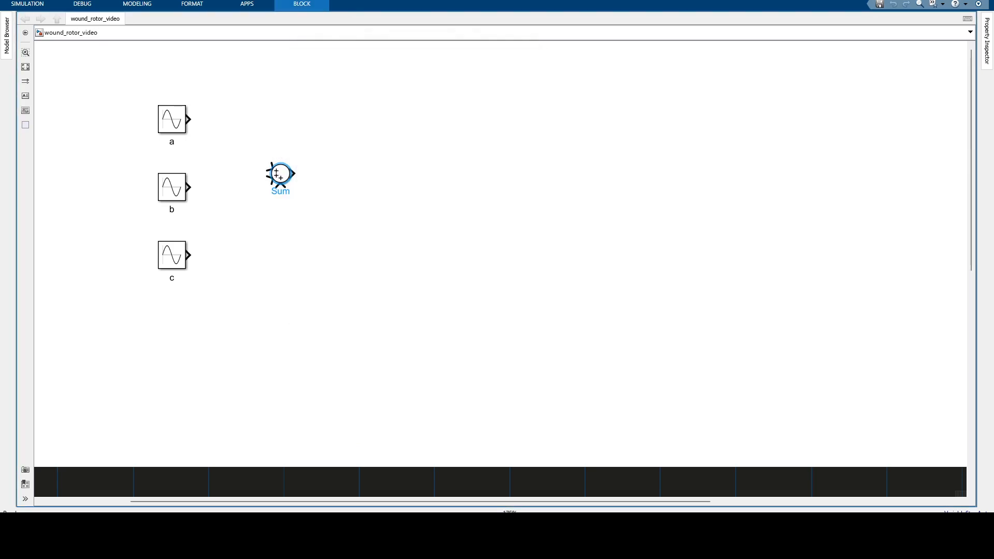
drag(280, 174, 343, 174)
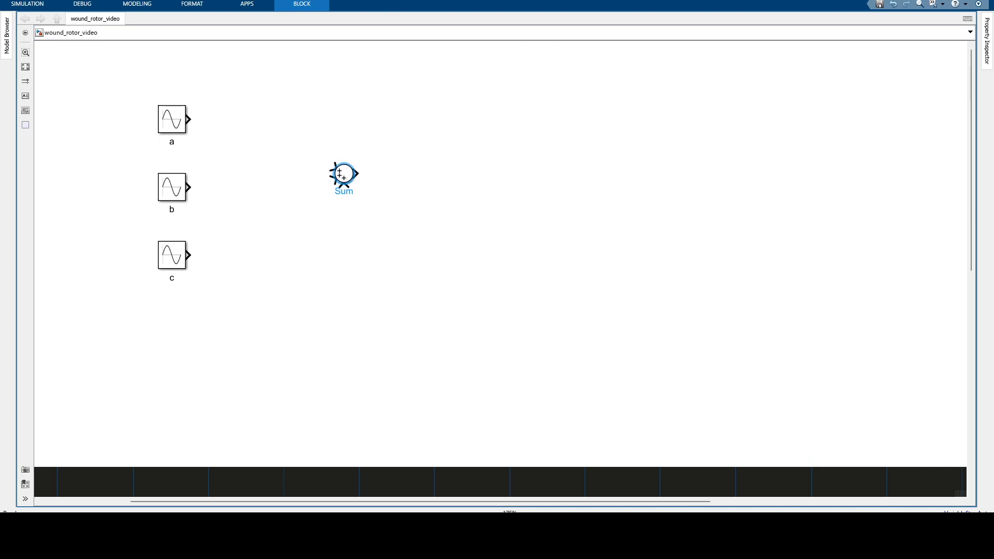
drag(189, 119, 332, 165)
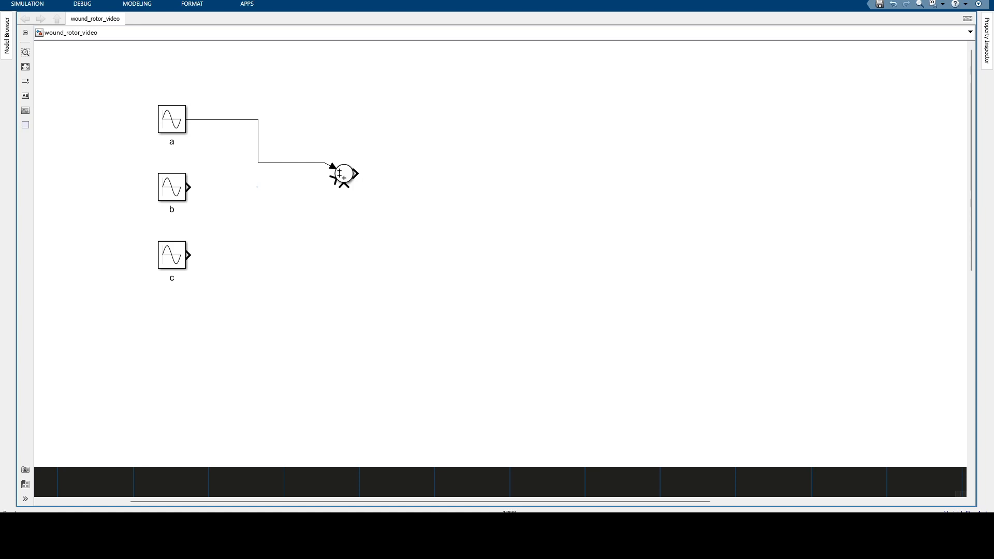
Add a Gain block beside sine block "b" with a gain of -1/2
text(ga)
key(Return)
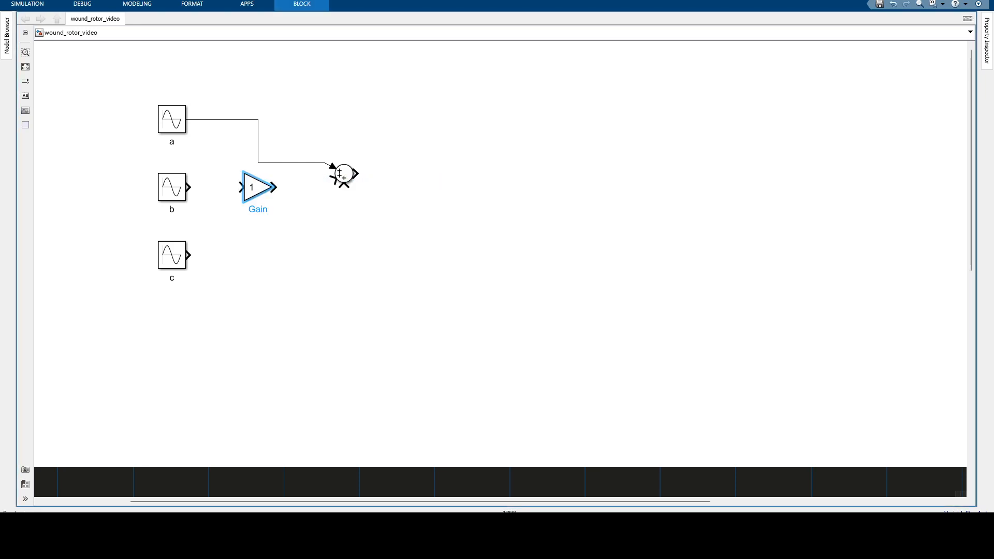
key(Return)
text(-1/2)
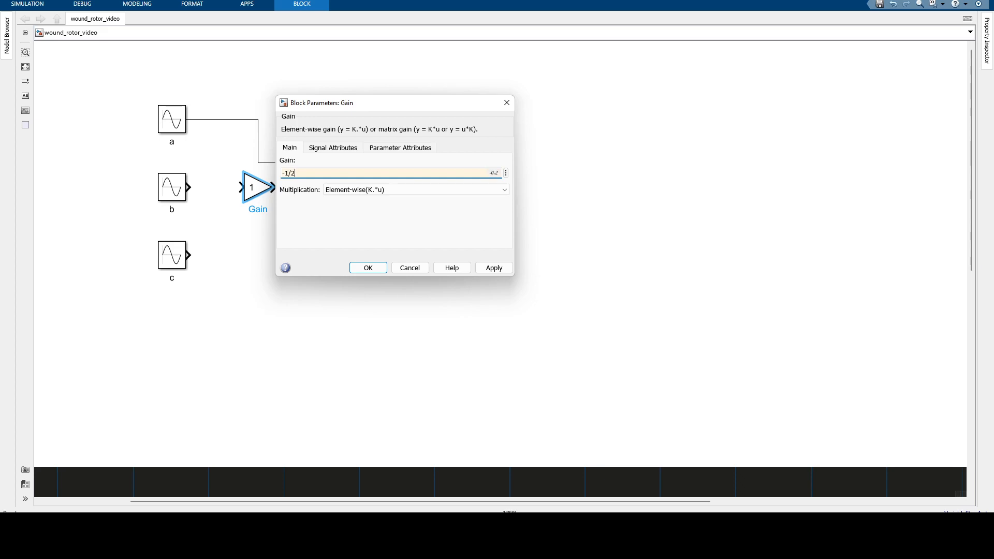
key(Return)
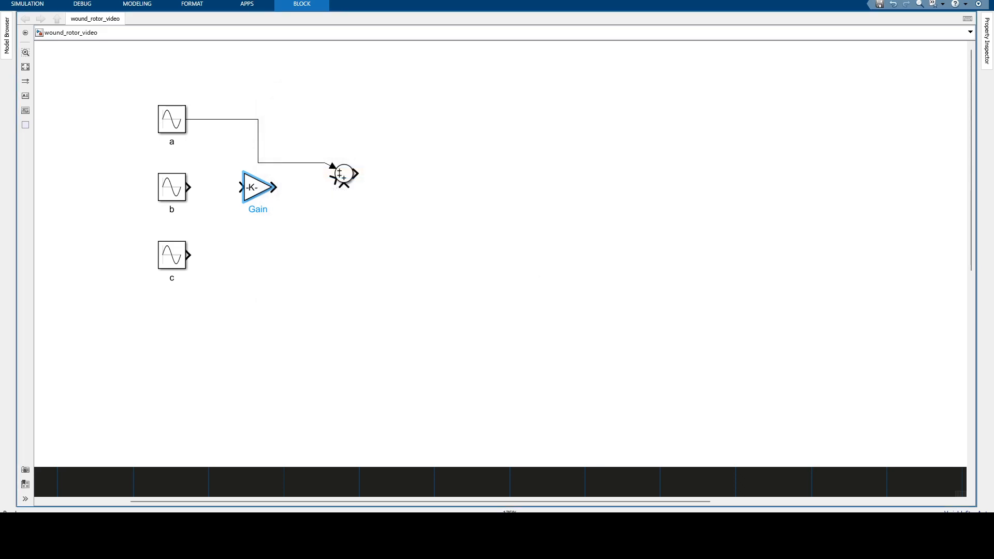
Enlarge the Gain block to fit its value and move the Sum and Gain blocks farther from the sine sources
drag(271, 200, 293, 214)
drag(344, 173, 457, 160)
drag(292, 214, 342, 206)
Label the signal line from sine block "a" to the Sum block as "a"
double_click(224, 120)
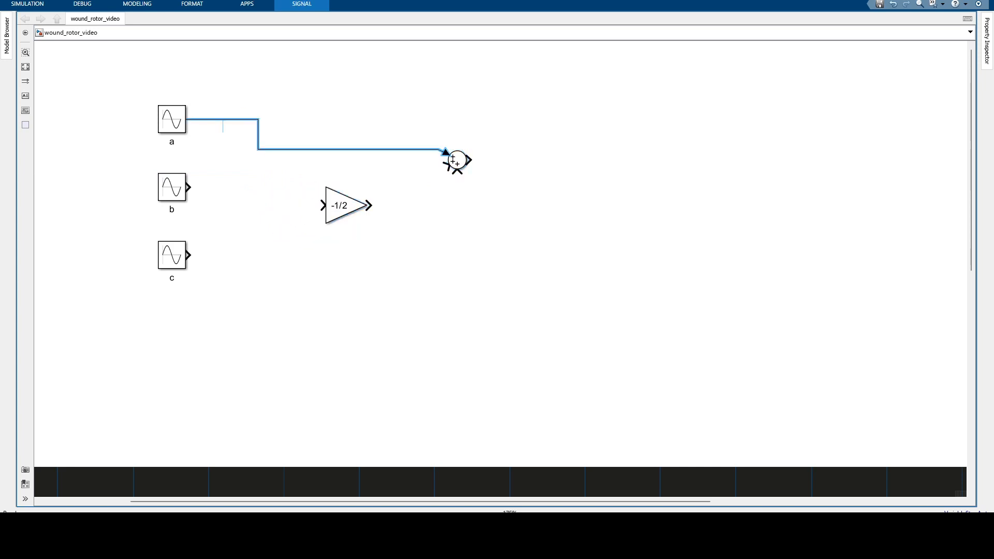
text(a)
click(231, 155)
Connect sine block "b" to the -1/2 Gain block and label the signal line "b"
drag(188, 186, 322, 205)
double_click(223, 187)
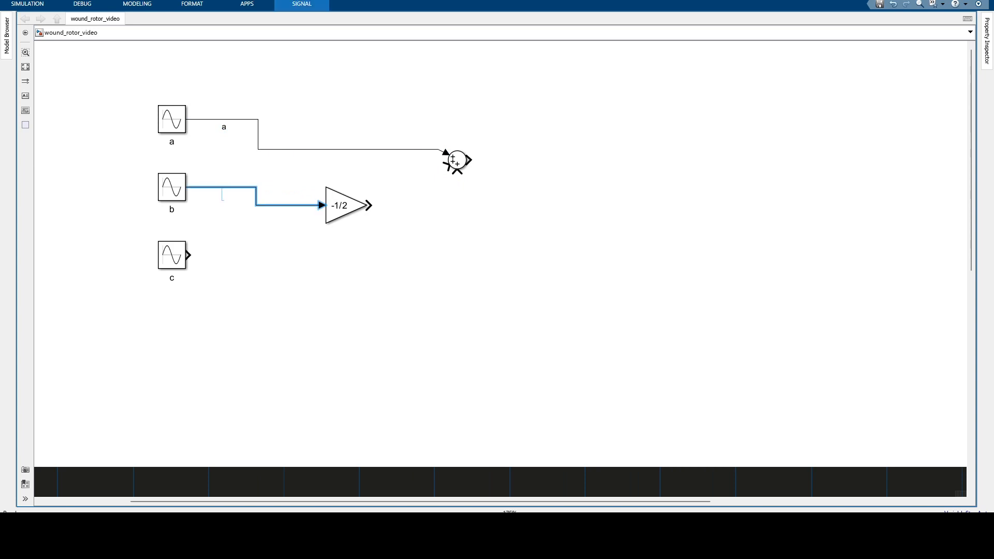
text(b)
click(236, 223)
Duplicate the -1/2 Gain block beneath the original and connect sine block "c" to the copy
click(342, 206)
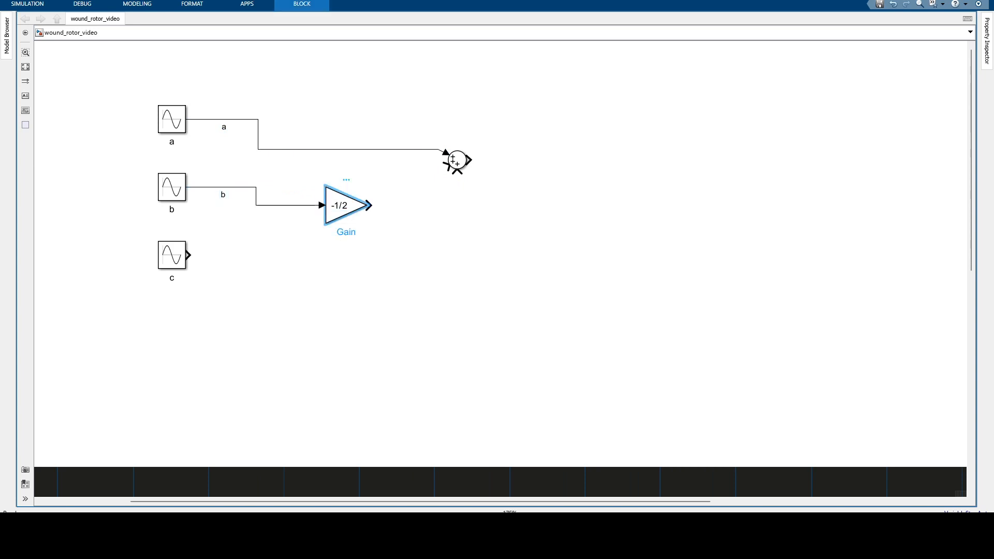
drag(342, 205, 343, 278)
drag(188, 254, 322, 278)
Label the signal line from sine block "c" to the lower Gain block as "c"
double_click(214, 249)
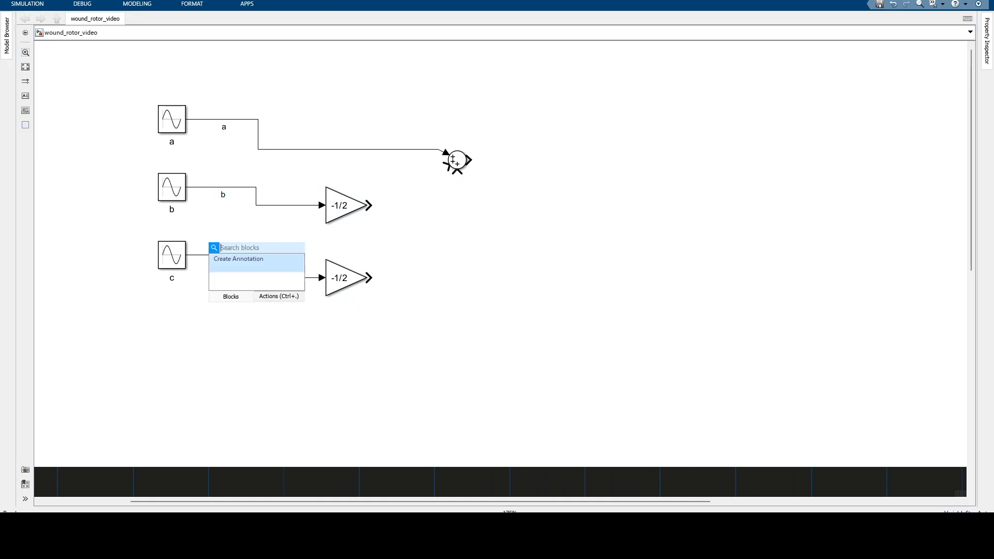
key(Escape)
double_click(217, 254)
text(c)
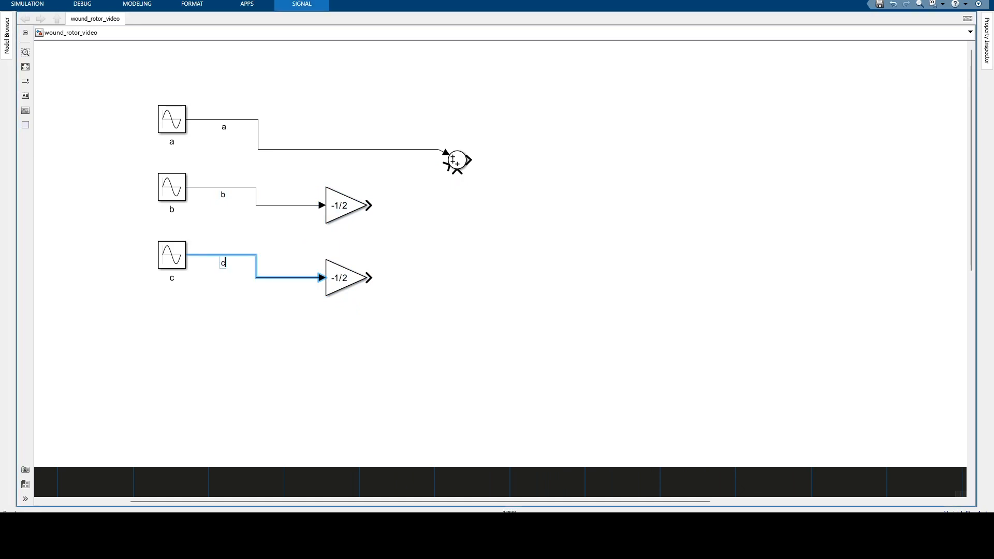
click(283, 234)
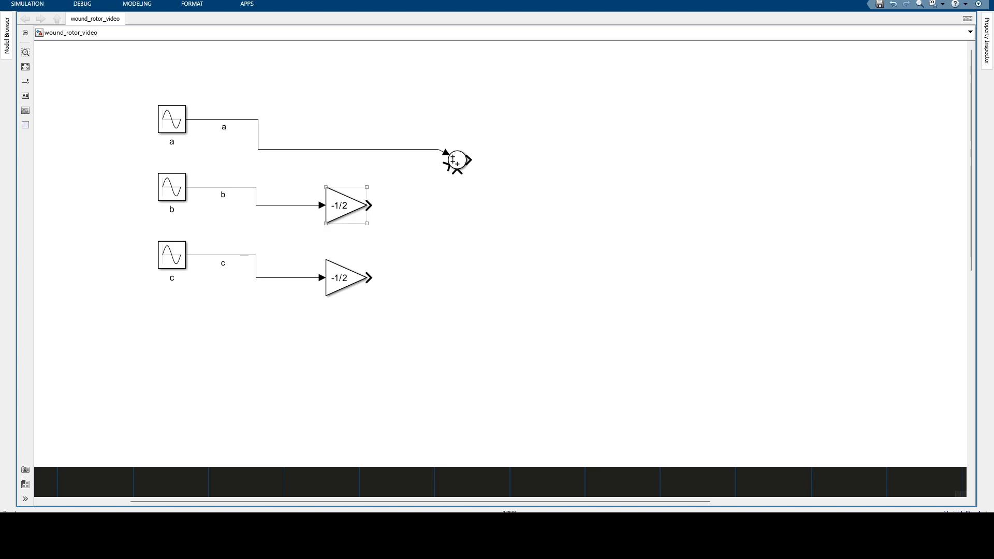
Connect both -1/2 Gain outputs to the free Sum inputs and label the Sum block's output line "Vs_alpha"
drag(369, 205, 446, 167)
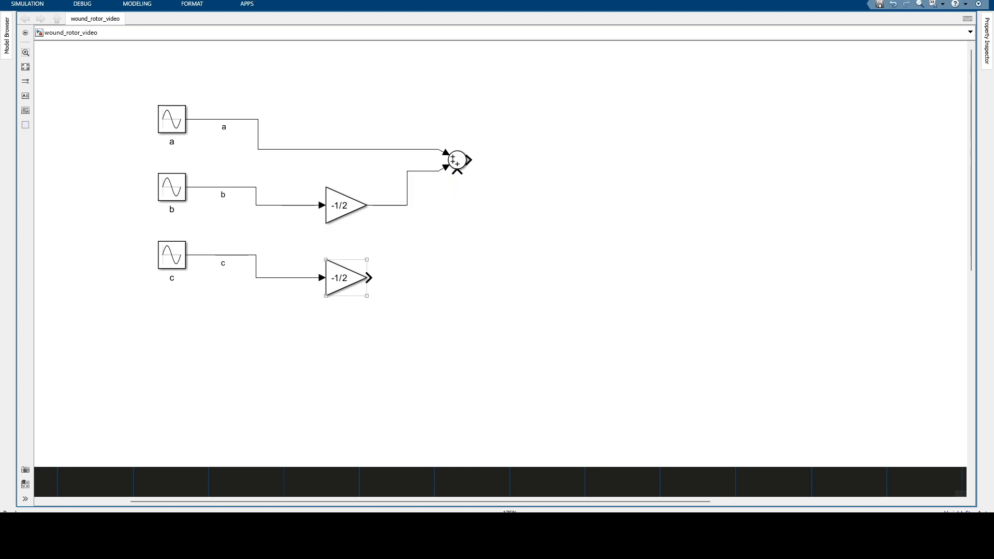
drag(370, 278, 457, 173)
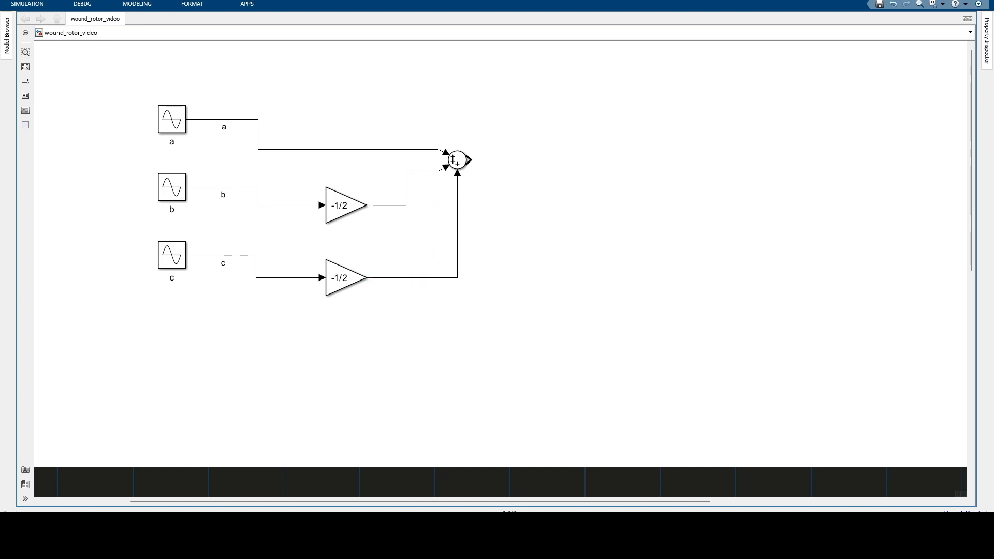
drag(468, 160, 551, 160)
double_click(511, 167)
text(Vs)
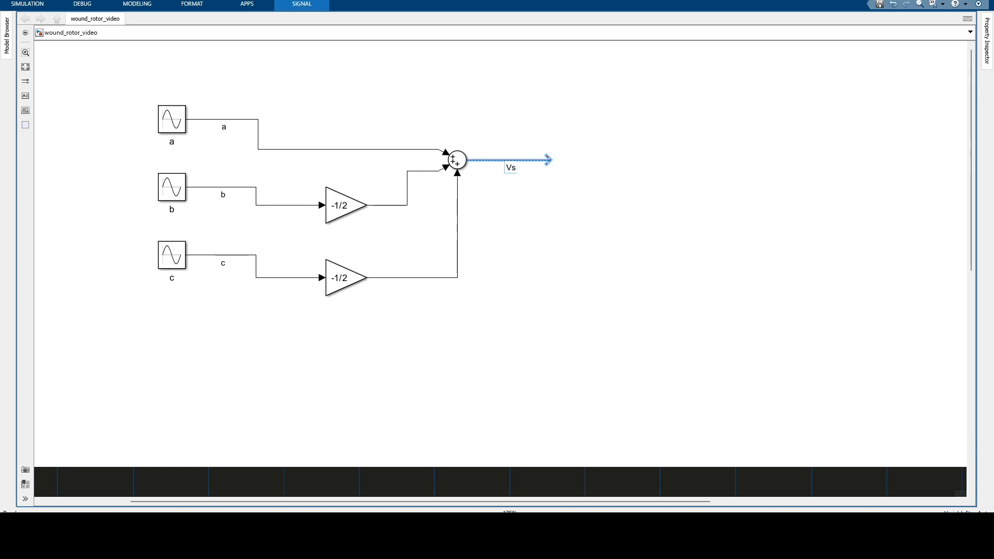
text(_alpha)
click(495, 213)
Add a second Sum block below the Gain blocks and set its list of signs to |+-
scroll(495, 213, down, 1)
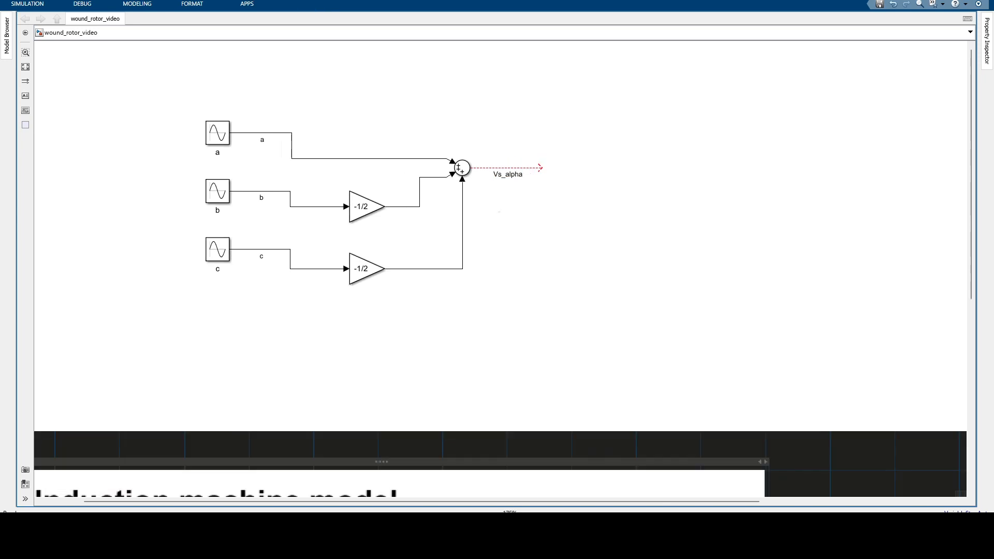
scroll(404, 299, up, 1)
scroll(405, 298, up, 1)
drag(404, 299, 370, 303)
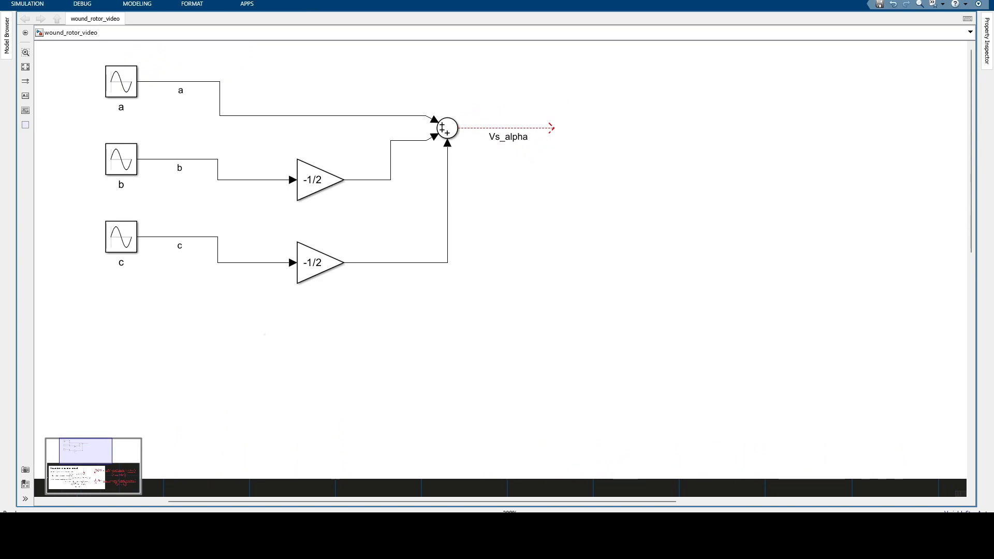
double_click(261, 333)
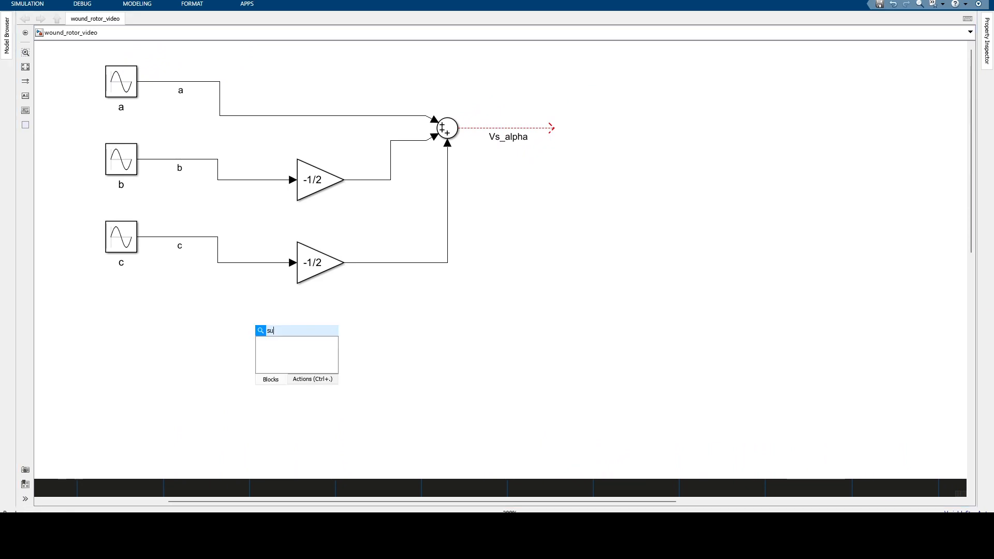
text(sum)
key(Return)
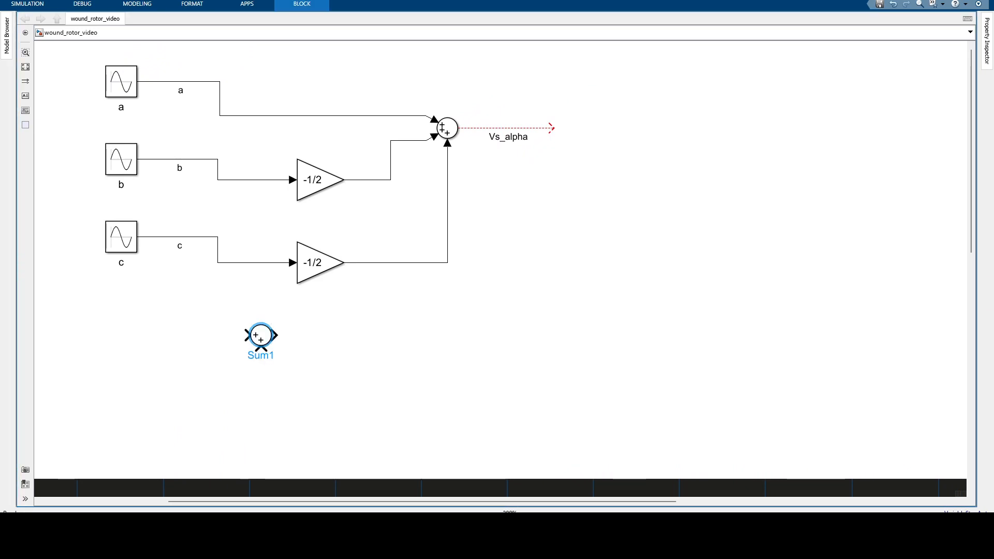
drag(260, 335, 287, 335)
double_click(286, 335)
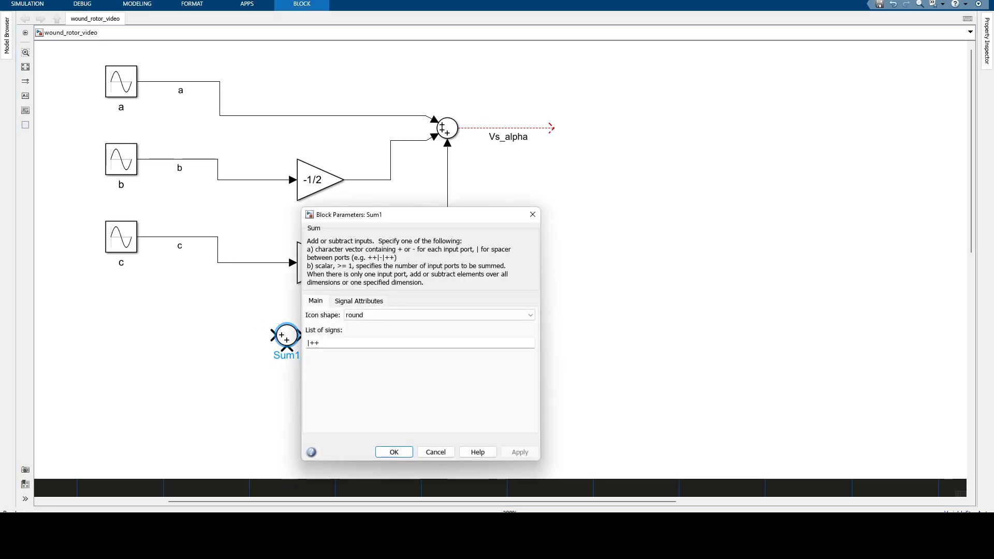
key(BackSpace)
text(-)
key(Return)
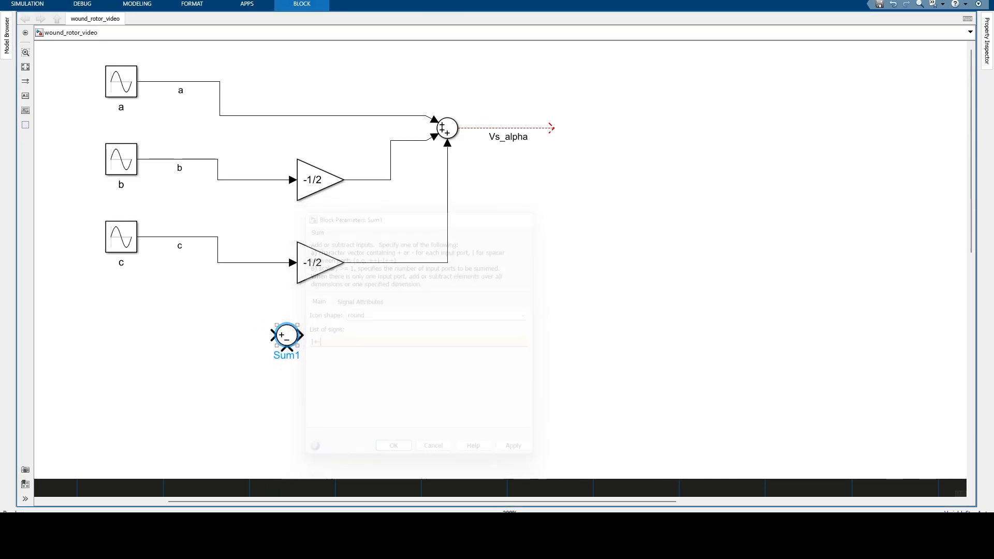
Branch signal "b" to the new Sum block's plus input and signal "c" to its minus input
mouse_move(286, 336)
mouse_down()
mouse_move(332, 335)
mouse_move(316, 335)
mouse_move(193, 159)
mouse_up()
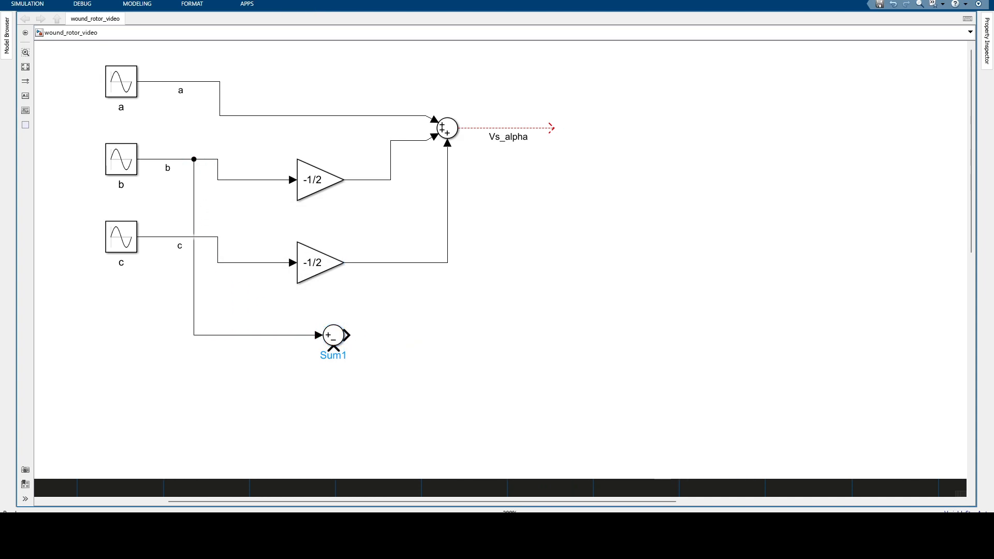
click(333, 334)
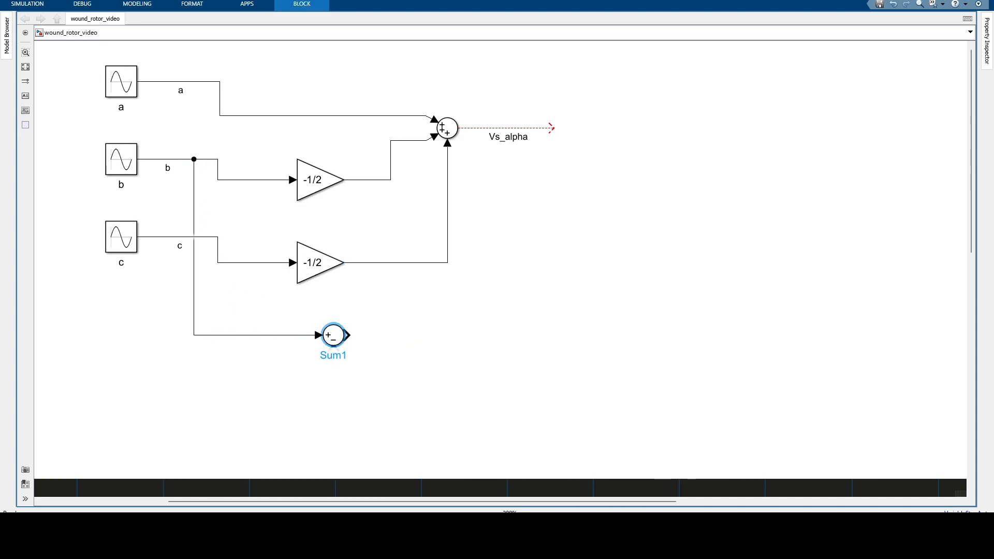
click(330, 374)
drag(334, 350, 172, 237)
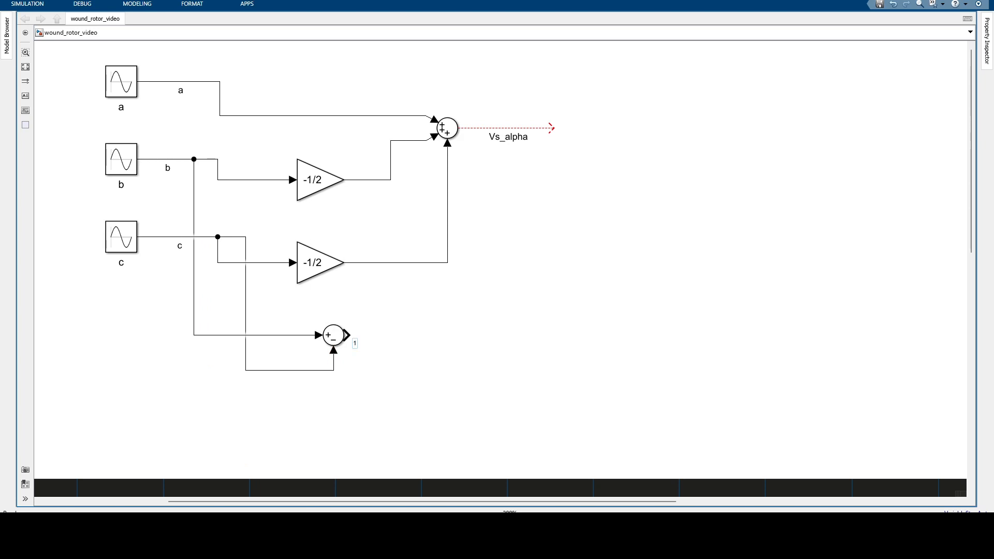
Add a Gain block with a gain of sqrt(3)/2 beside the subtracting Sum block and enlarge it to fit its value
text(ga)
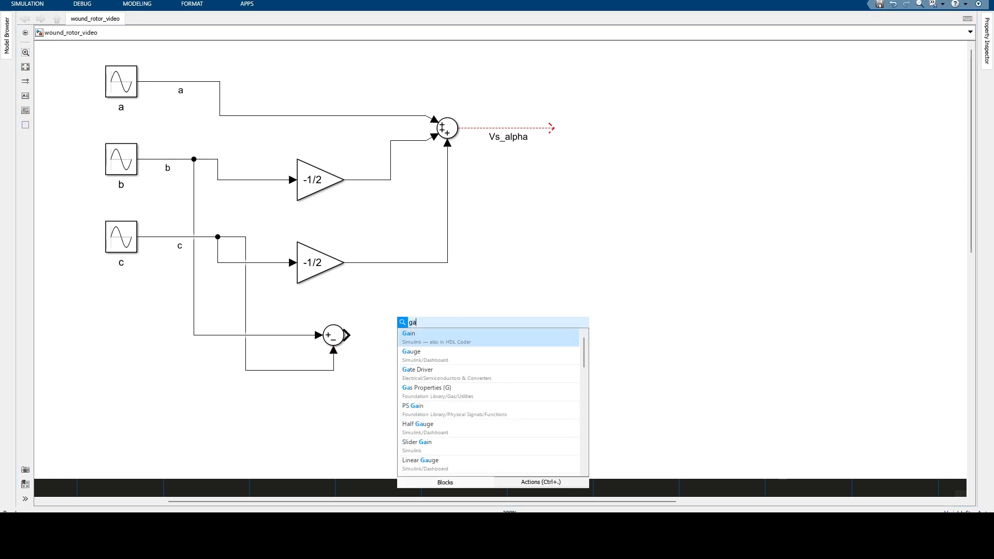
key(Return)
key(Return)
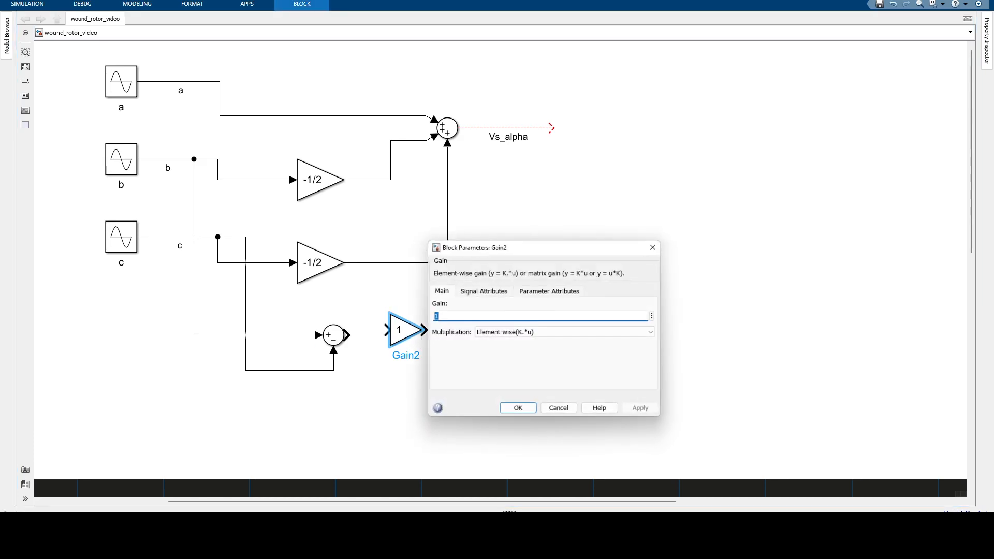
text(sq)
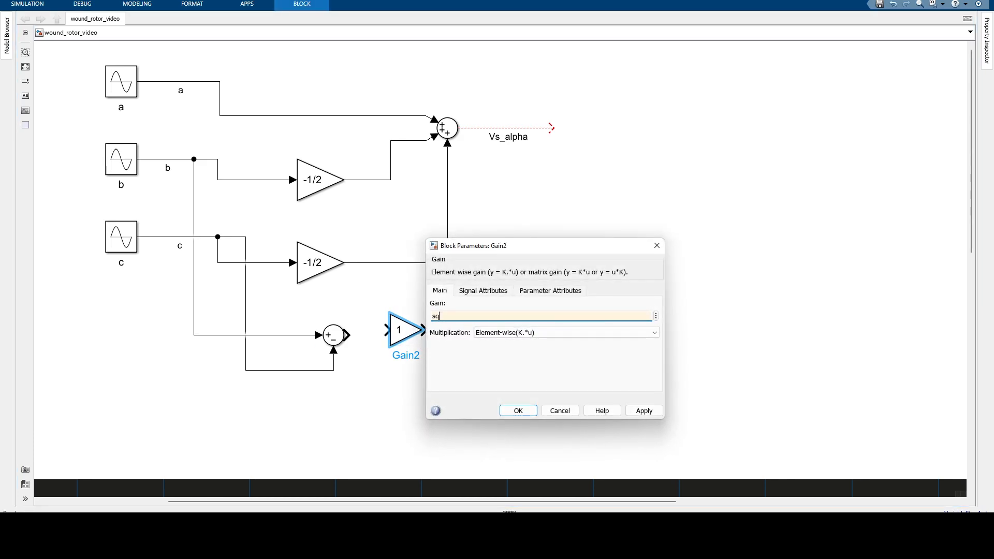
text(rt-)
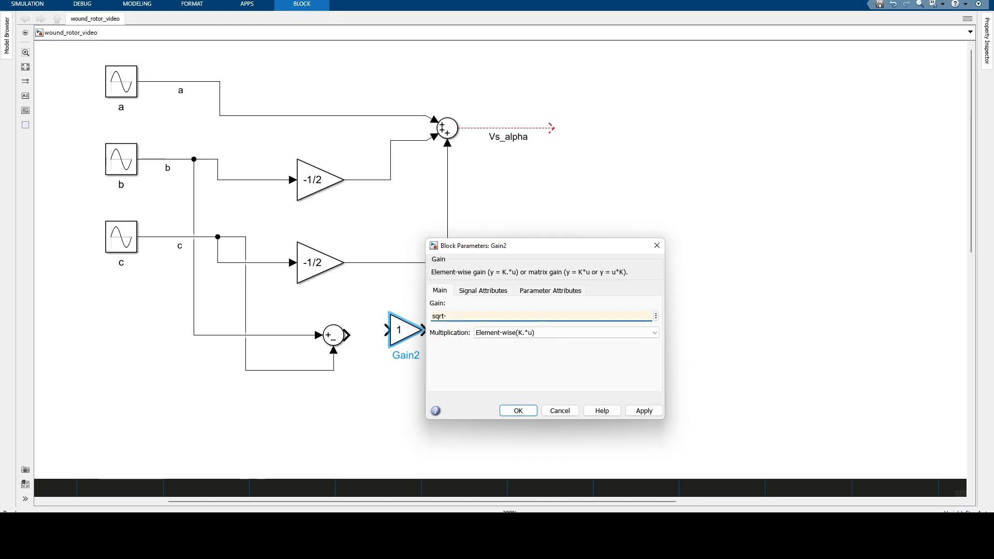
text((3)/2)
key(Return)
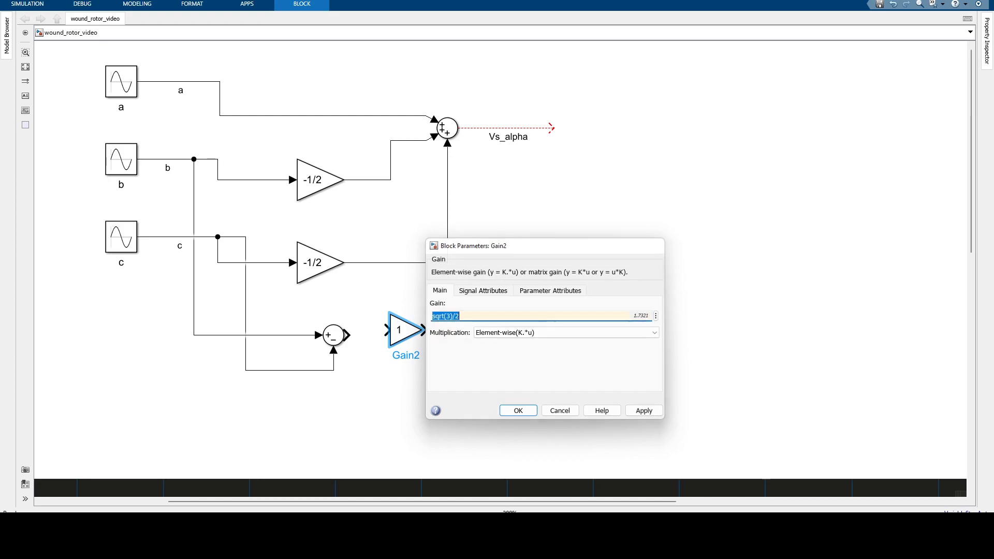
mouse_move(421, 345)
mouse_down()
mouse_move(458, 355)
mouse_move(434, 335)
mouse_up()
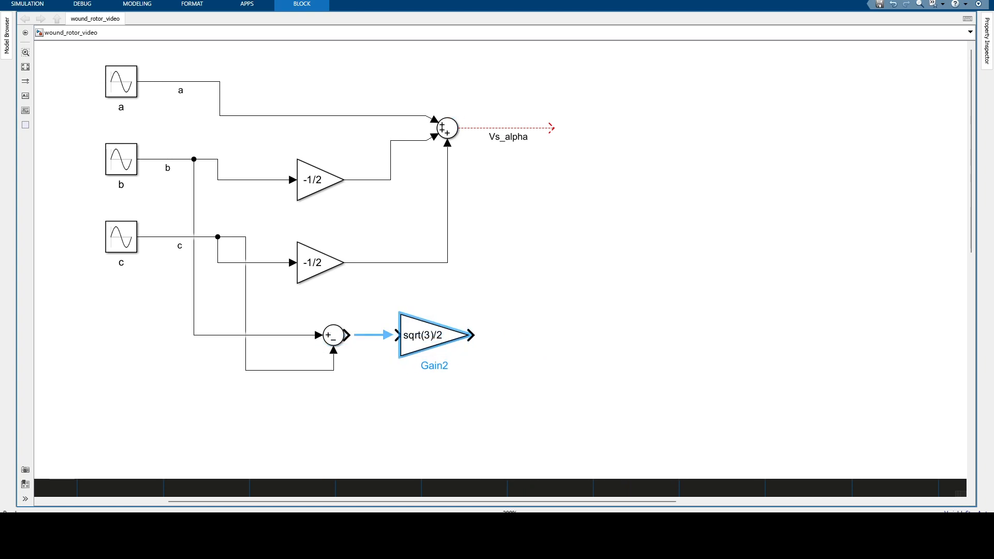
Connect the subtracting Sum block to the sqrt(3)/2 Gain block and label the Gain's output line "Vs_beta"
click(371, 334)
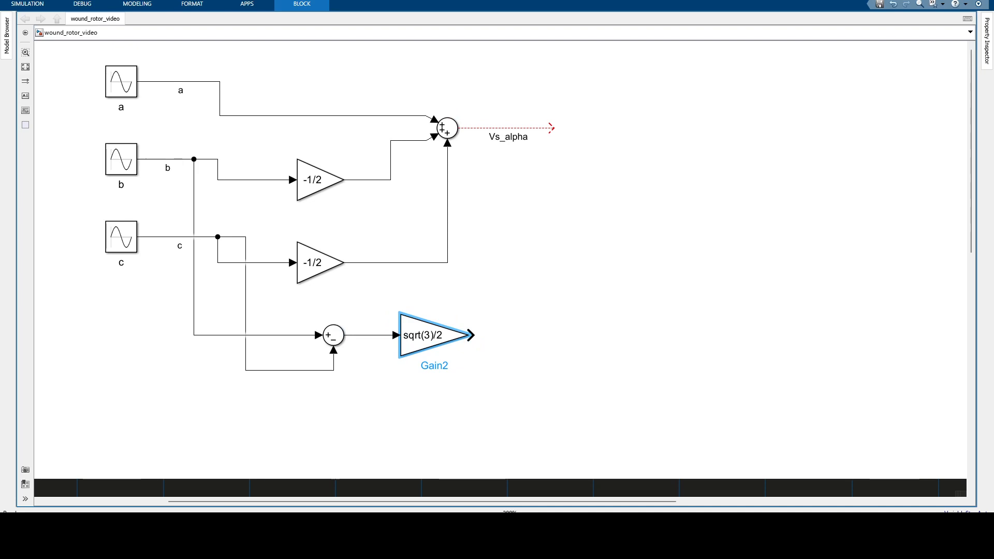
drag(471, 336, 573, 337)
double_click(574, 337)
text(Vs)
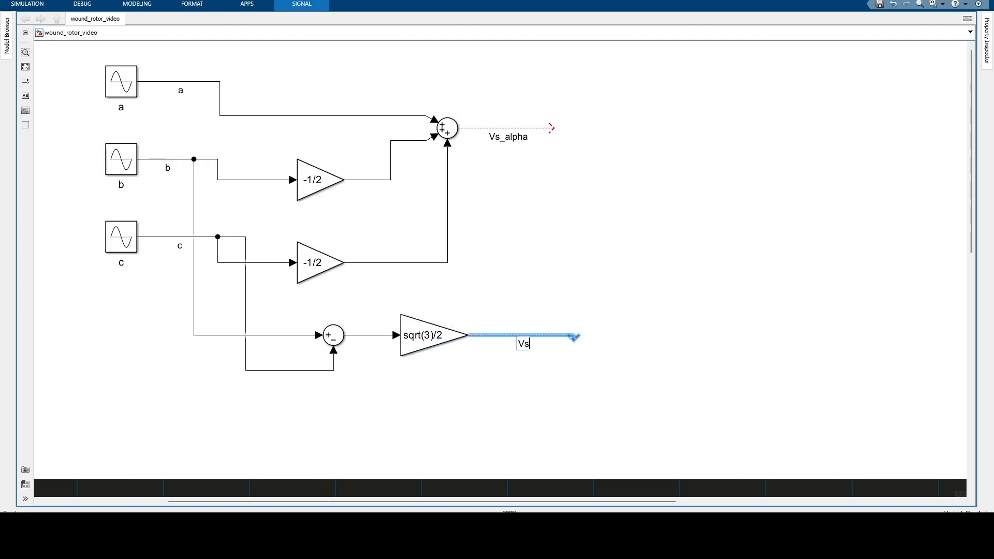
text(_beta)
click(551, 266)
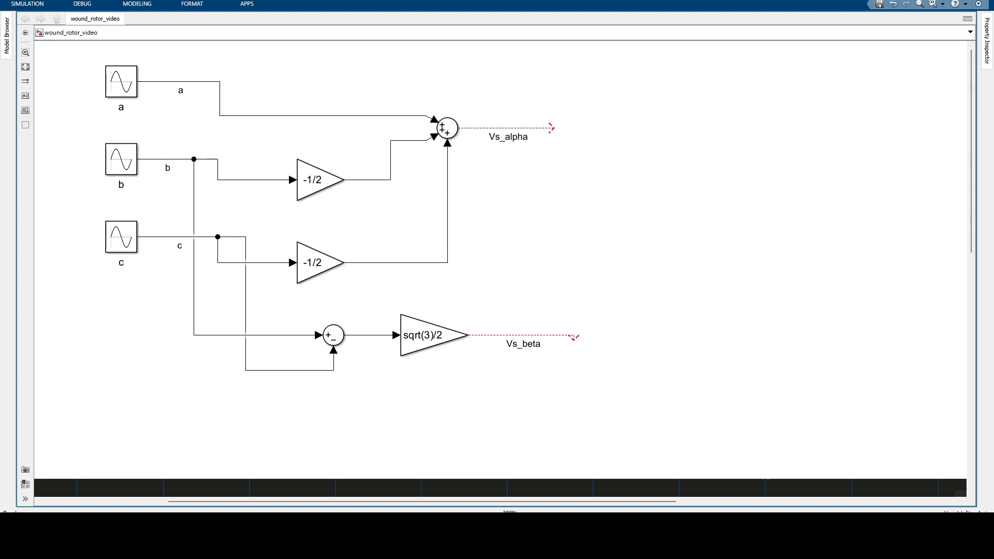
click(506, 137)
click(538, 344)
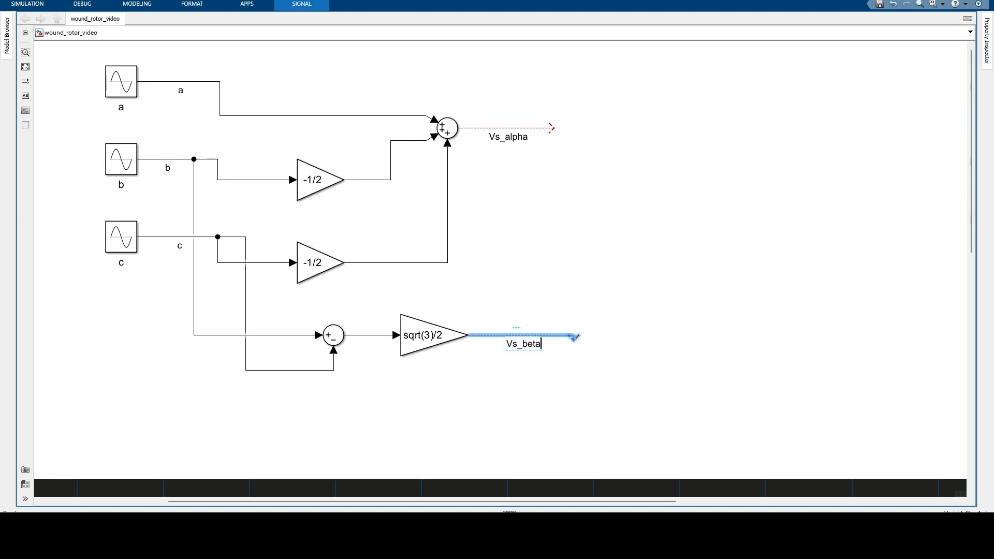
Add a Real-Imag to Complex block and connect Vs_alpha to its Re input and Vs_beta to its Im input
click(594, 197)
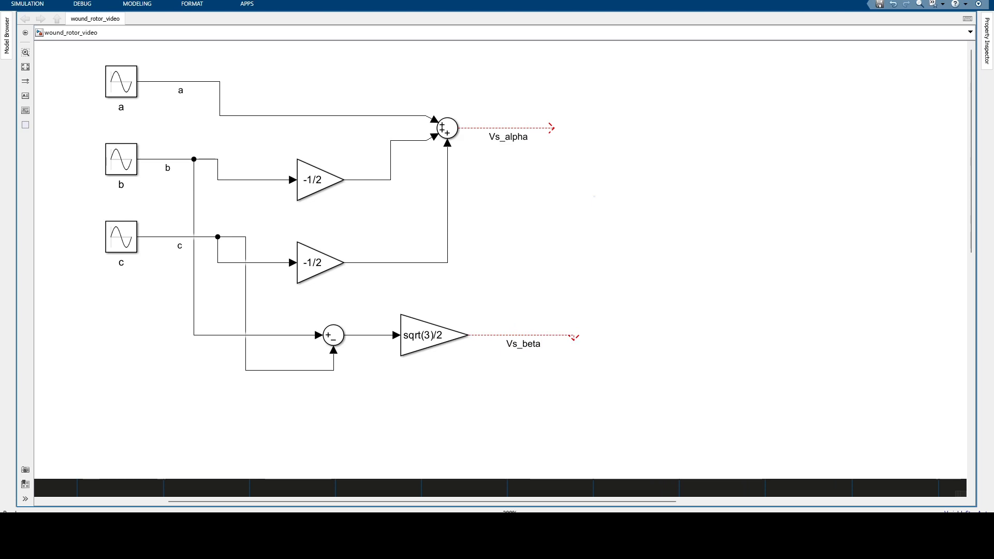
text(re)
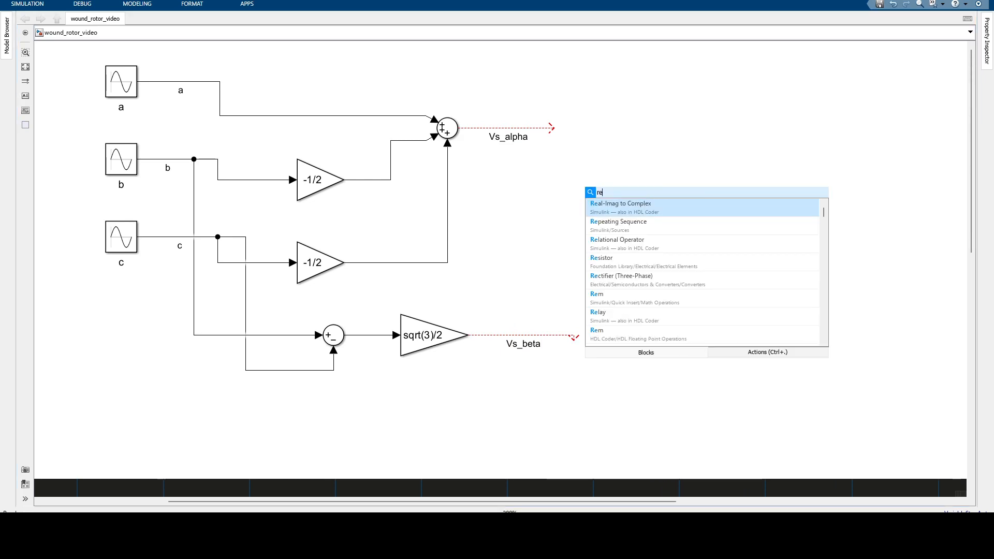
key(Return)
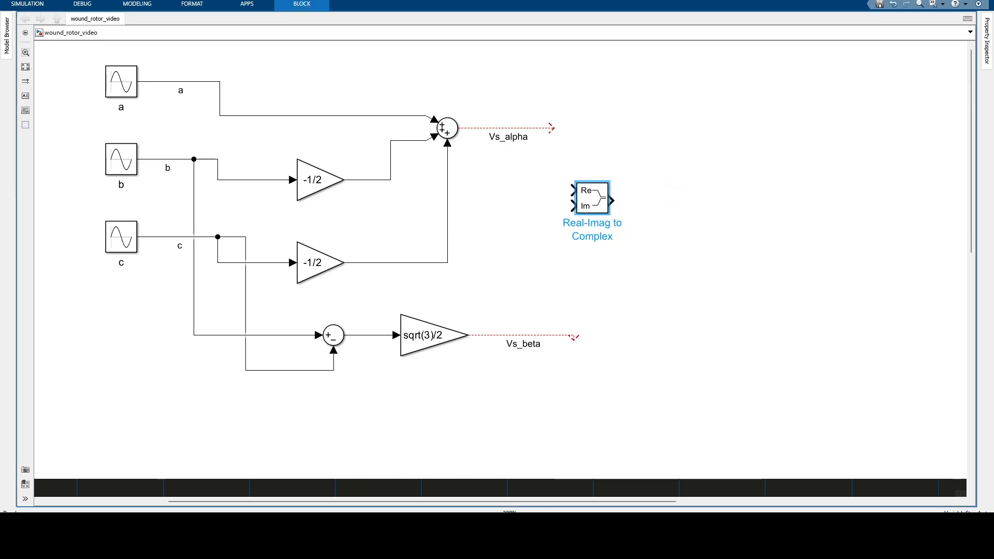
drag(592, 198, 602, 198)
drag(553, 128, 583, 190)
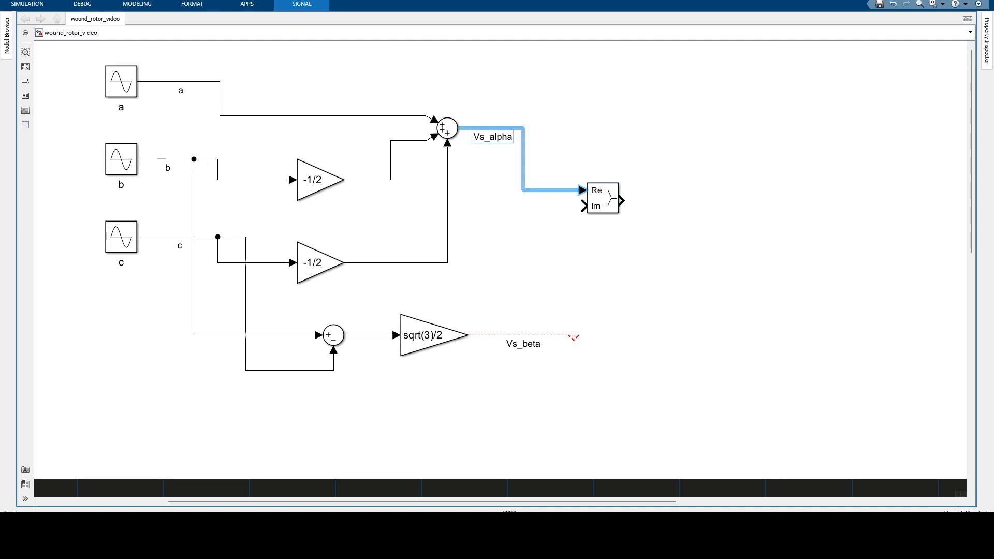
mouse_move(574, 337)
mouse_down()
mouse_move(584, 205)
mouse_move(673, 197)
mouse_up()
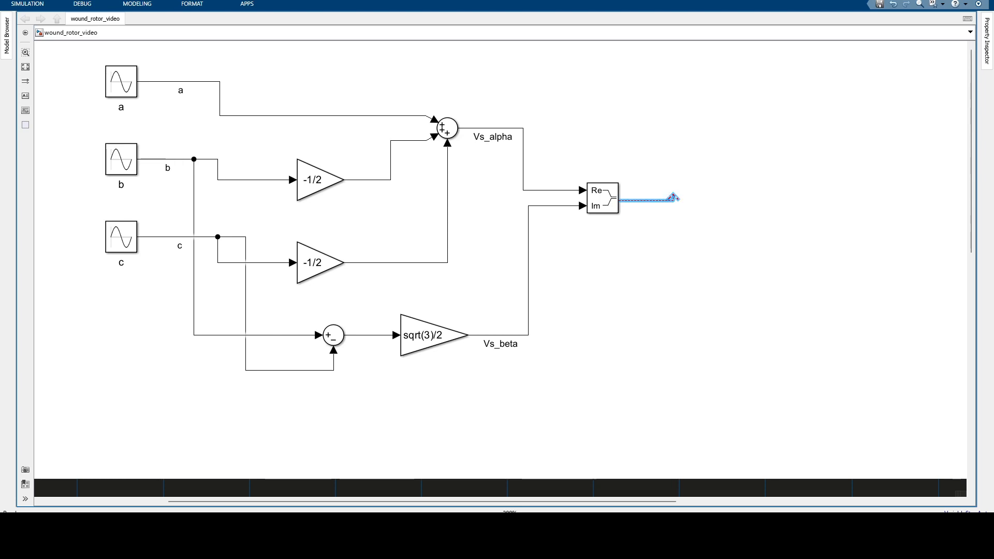
Label the output line of the Real-Imag to Complex block as "Vs"
double_click(672, 198)
text(Vs)
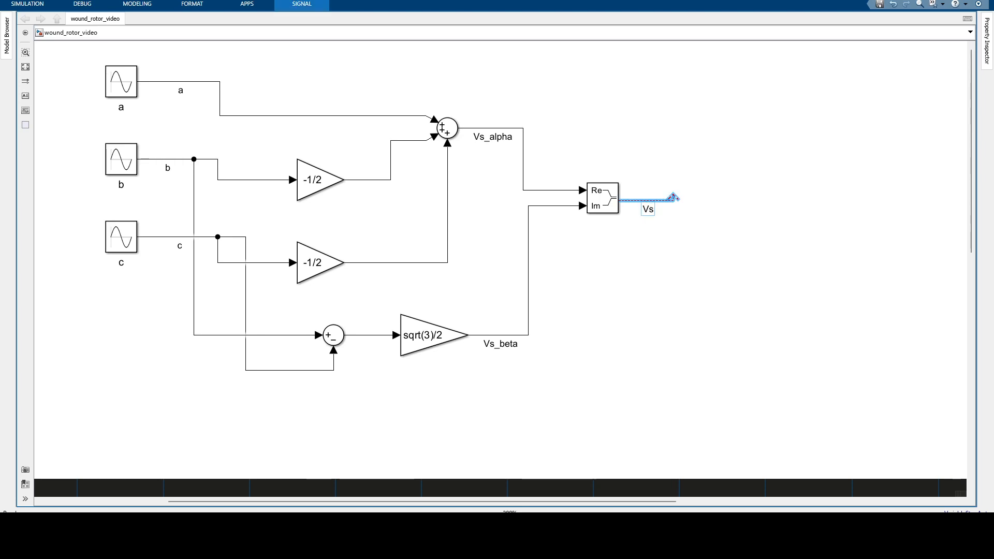
click(651, 239)
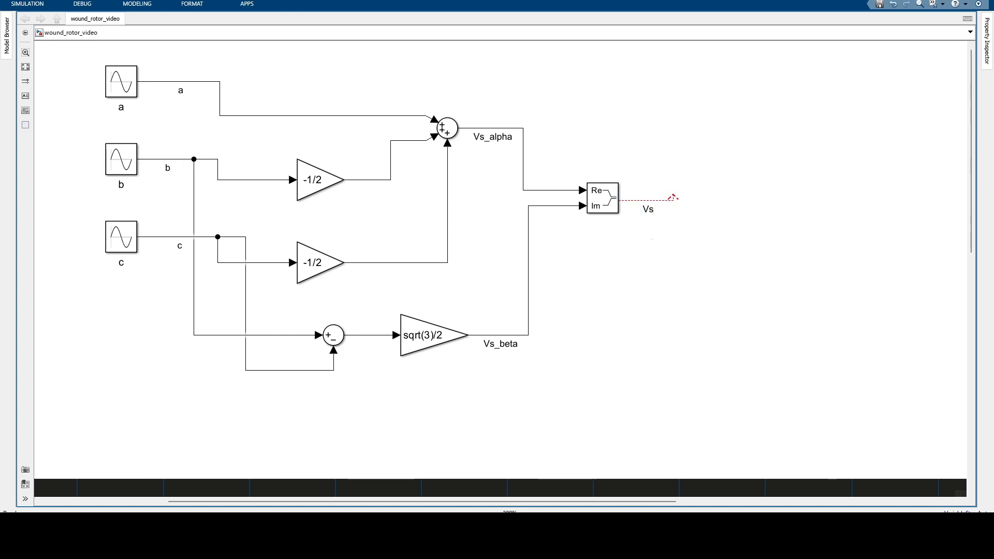
Group the gains, sums and Real-Imag to Complex block into a subsystem and place it beside the three sine sources
drag(166, 65, 633, 402)
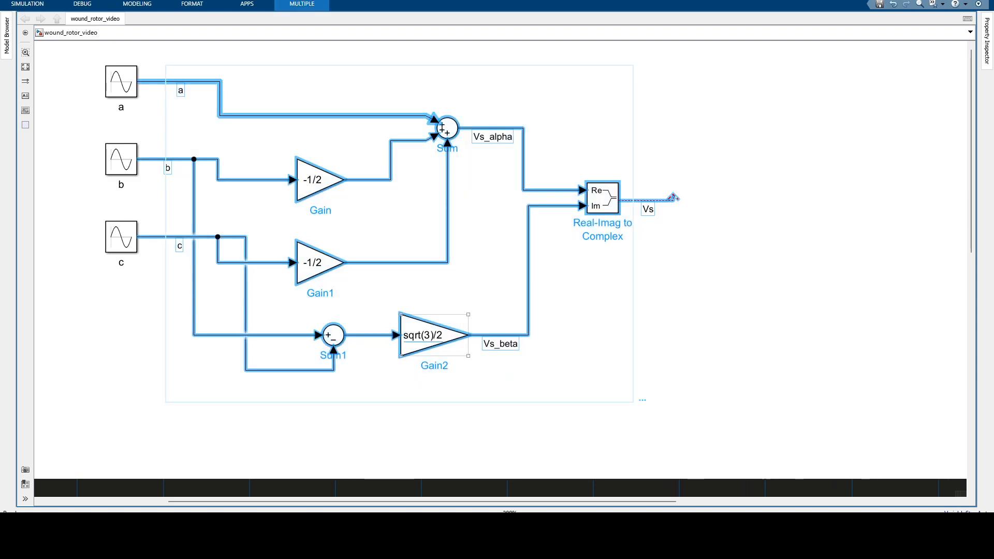
right_click(446, 316)
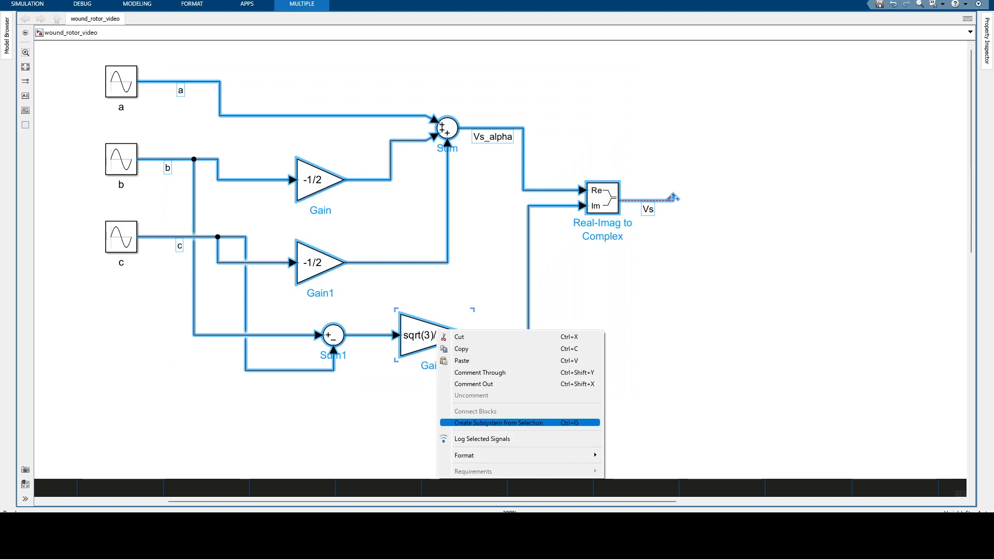
click(496, 422)
drag(411, 242, 281, 158)
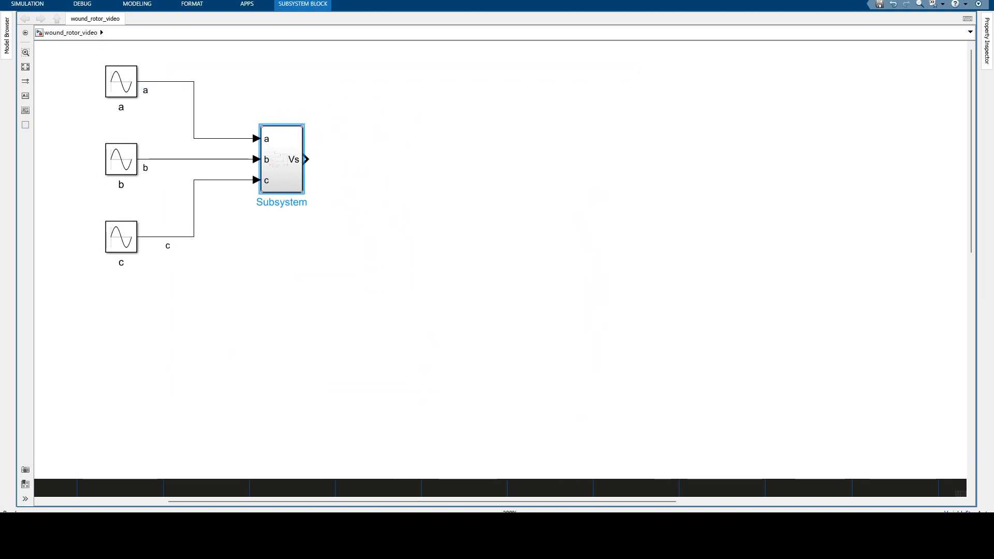
Rename the new subsystem as "abc to alpha beta"
double_click(281, 202)
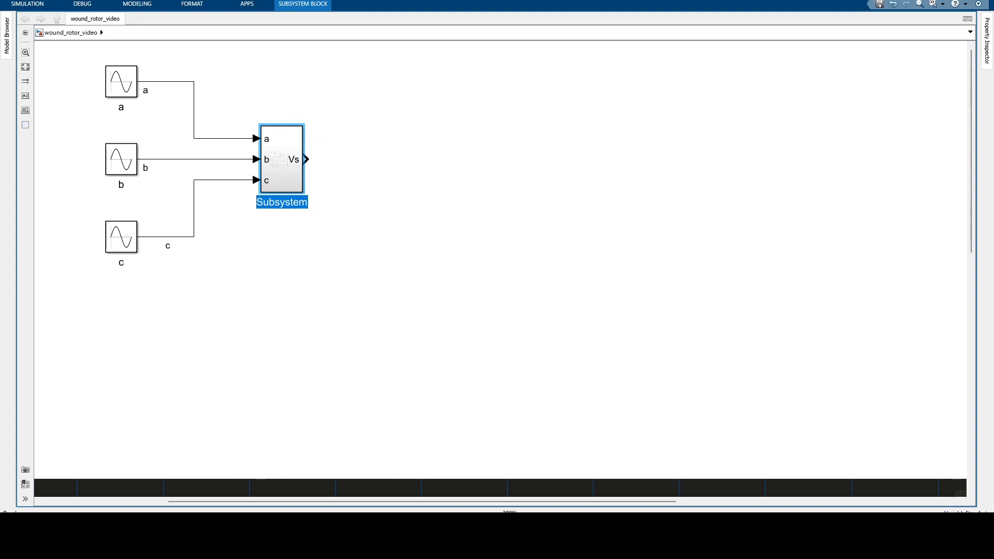
text(abc to )
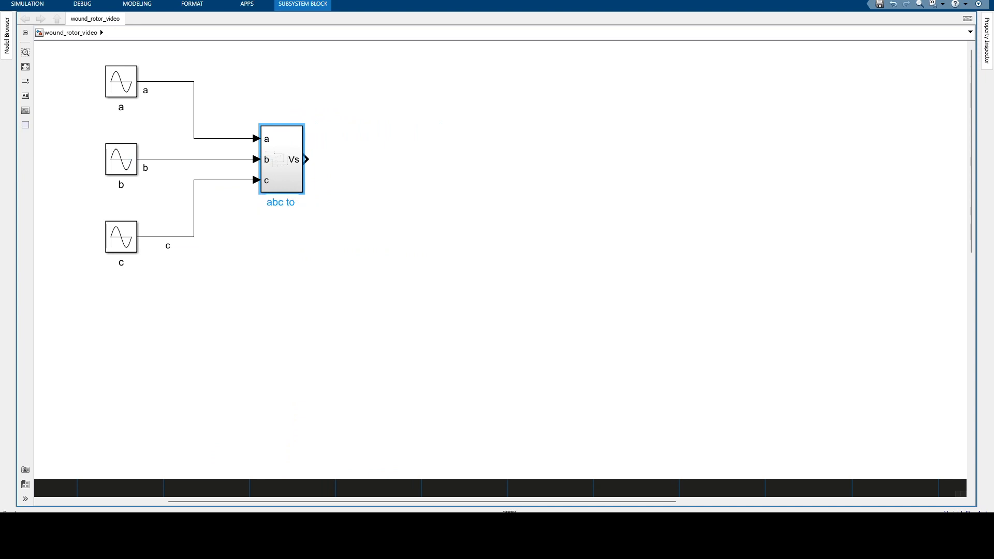
text(a)
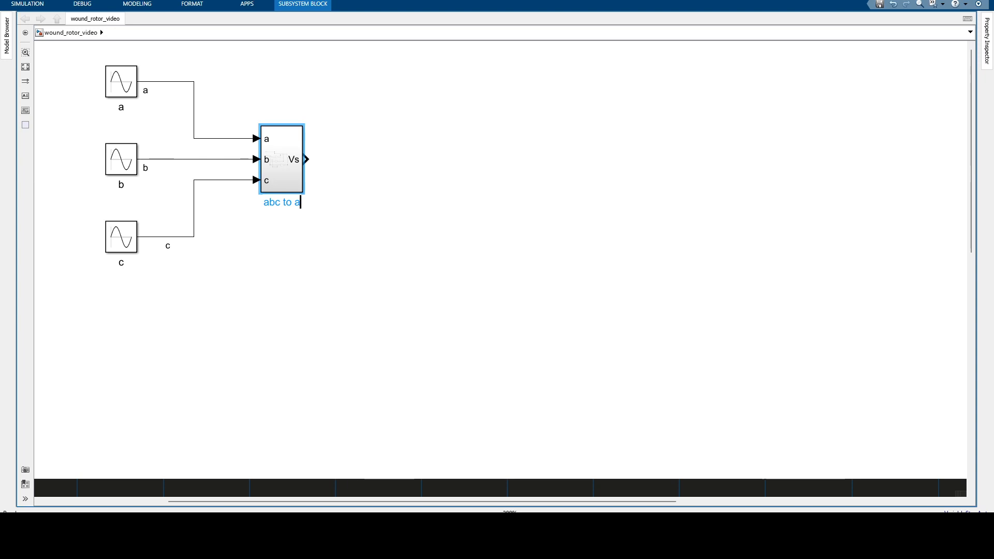
text(lpha beta)
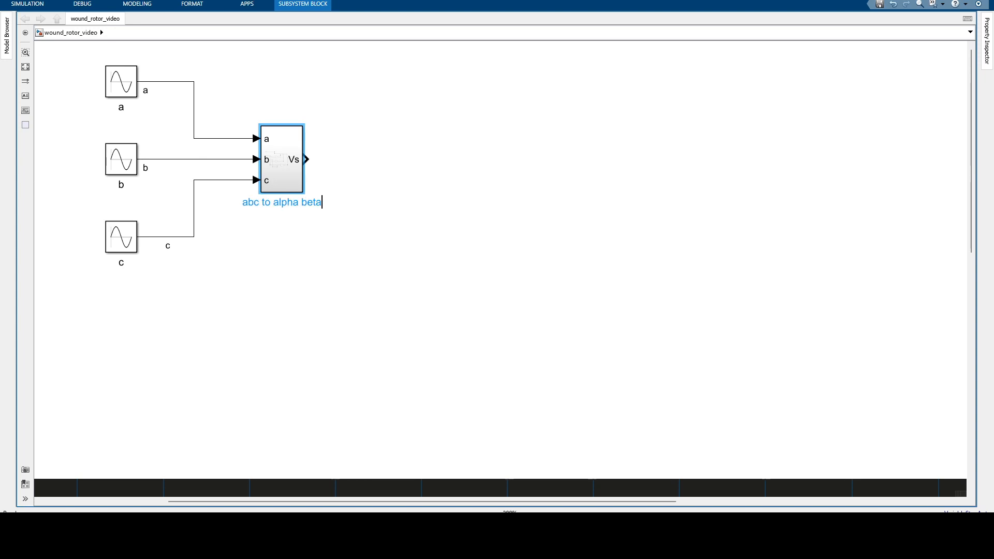
key(Escape)
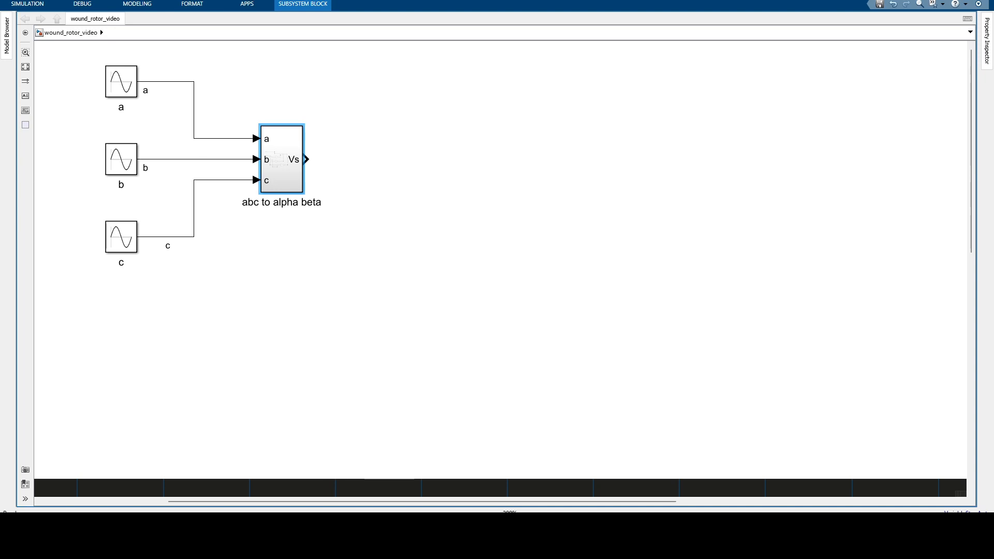
Add a Constant block with value 0 below the sine sources
click(154, 354)
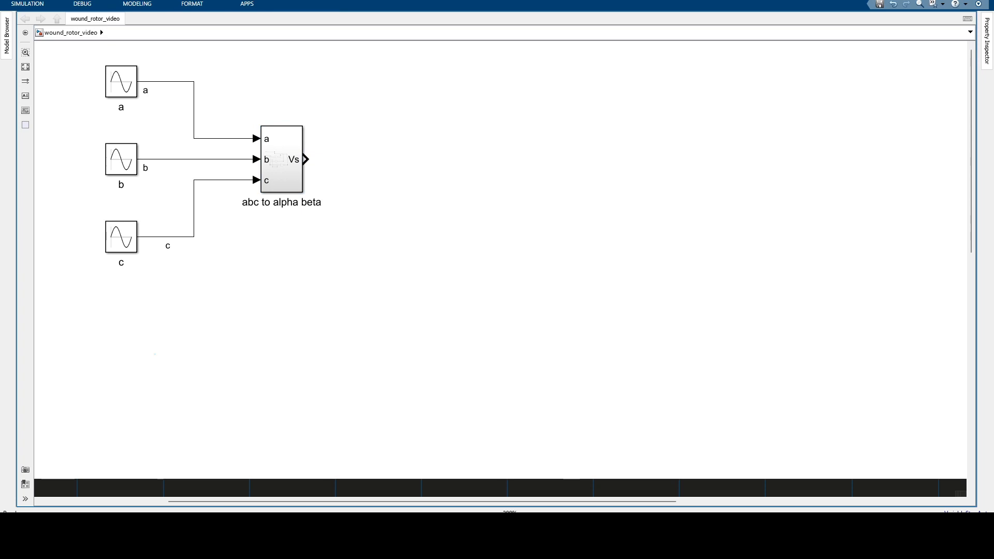
text(constant)
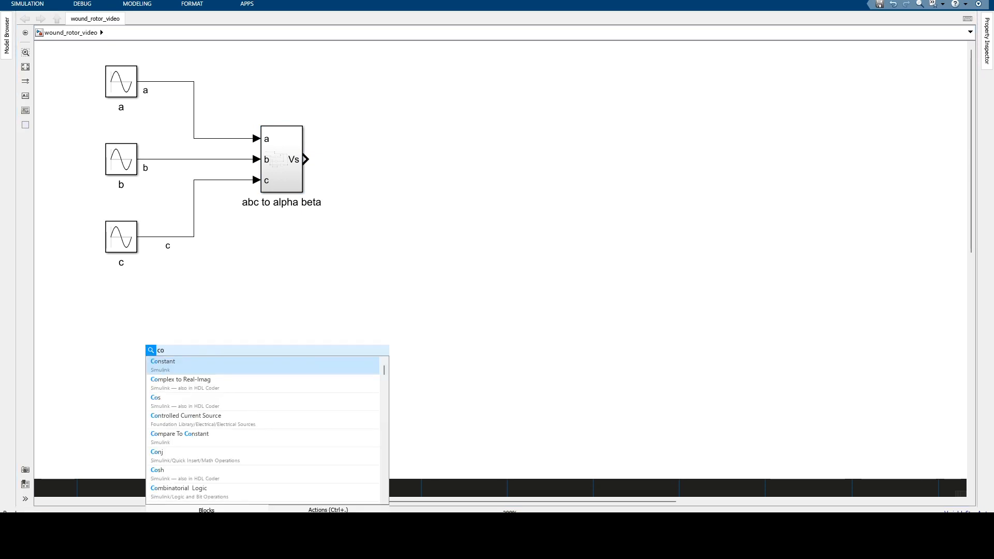
key(Return)
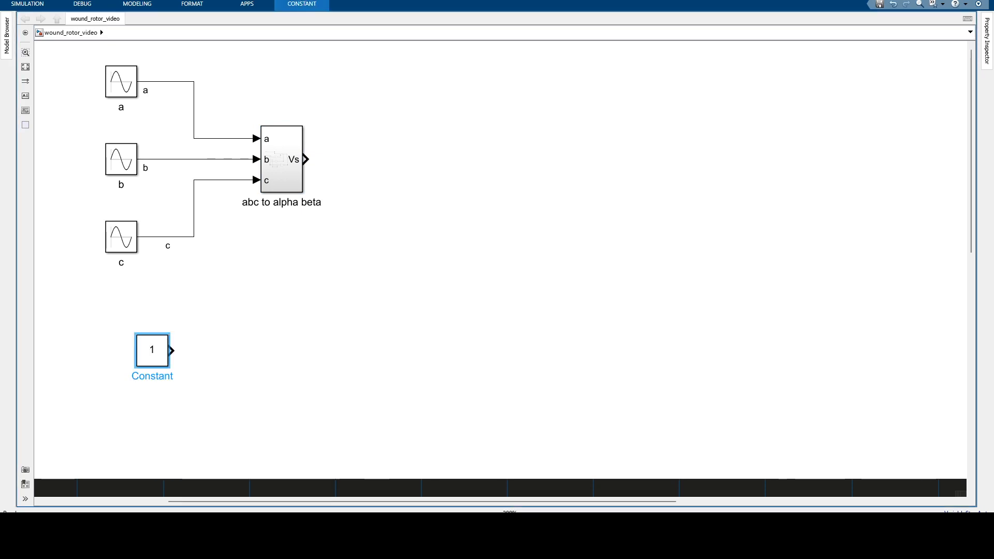
double_click(152, 351)
text(0)
key(Return)
drag(152, 351, 157, 340)
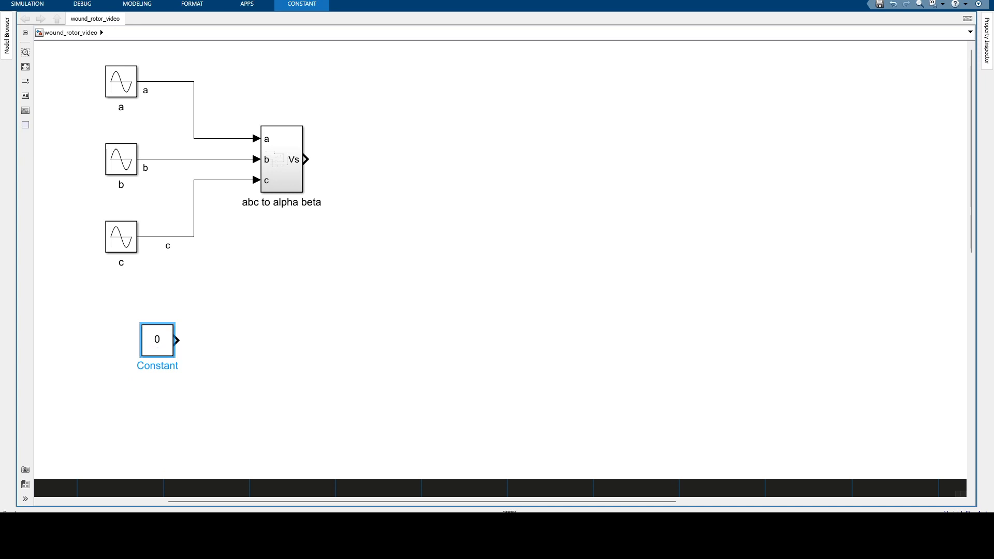
Draw an output line from the 0 Constant block and shift the block slightly to the left
double_click(167, 365)
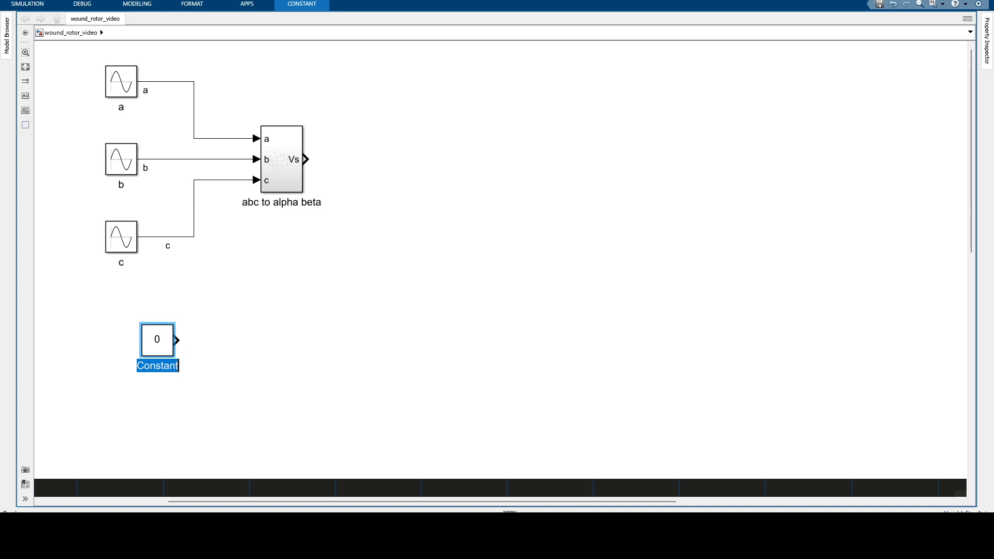
key(Escape)
click(157, 340)
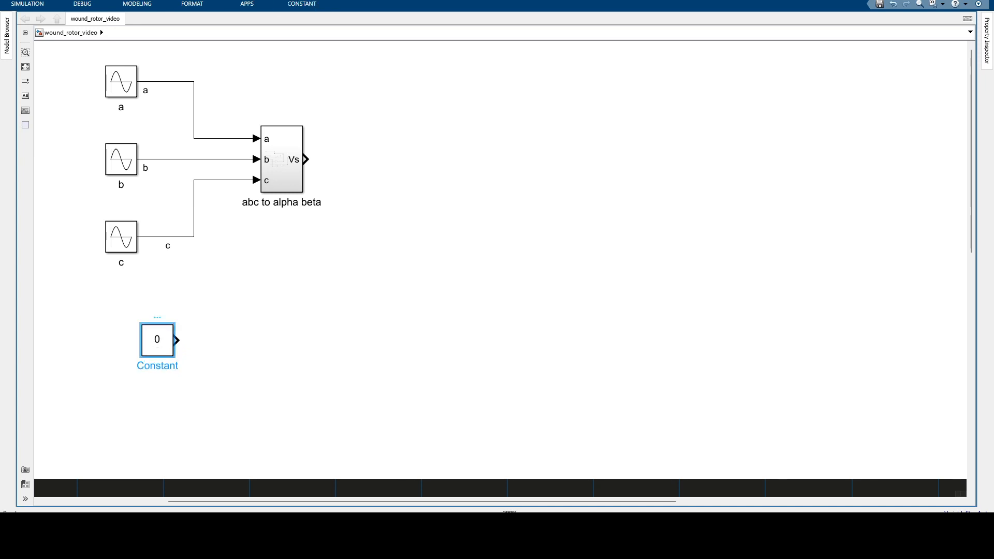
drag(177, 340, 220, 340)
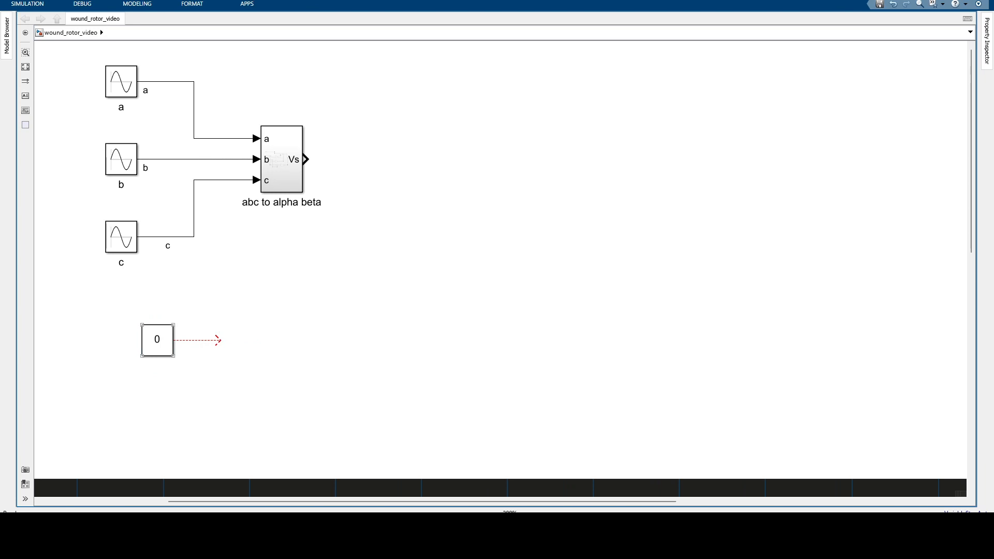
drag(158, 340, 147, 340)
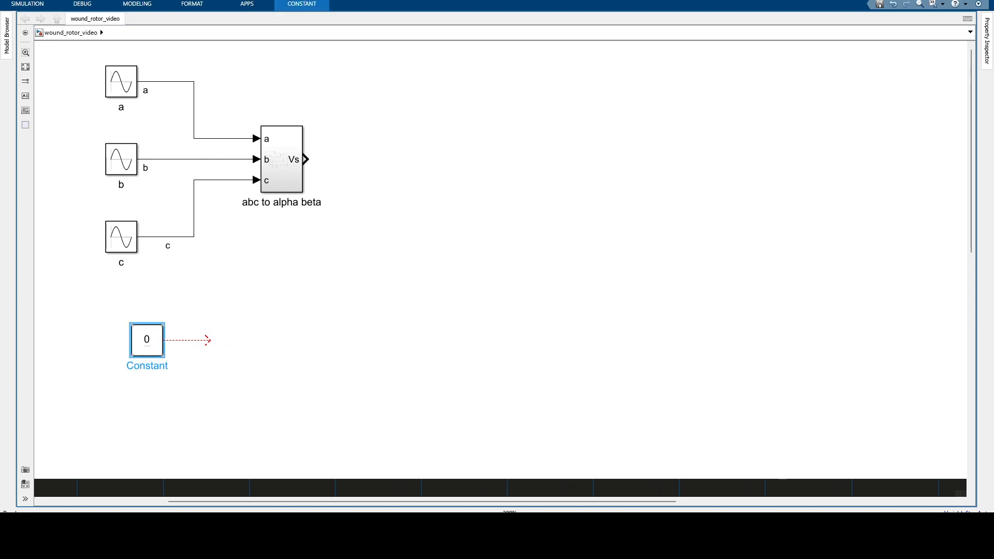
click(210, 354)
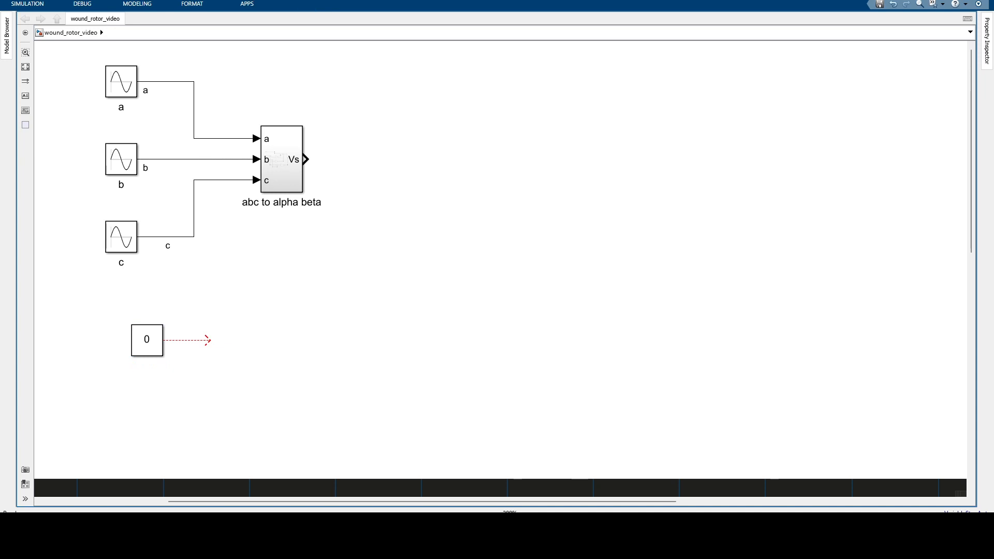
Add a Real-Imag to Complex block and connect the 0 Constant to both its Re and Im inputs
double_click(243, 341)
text(re)
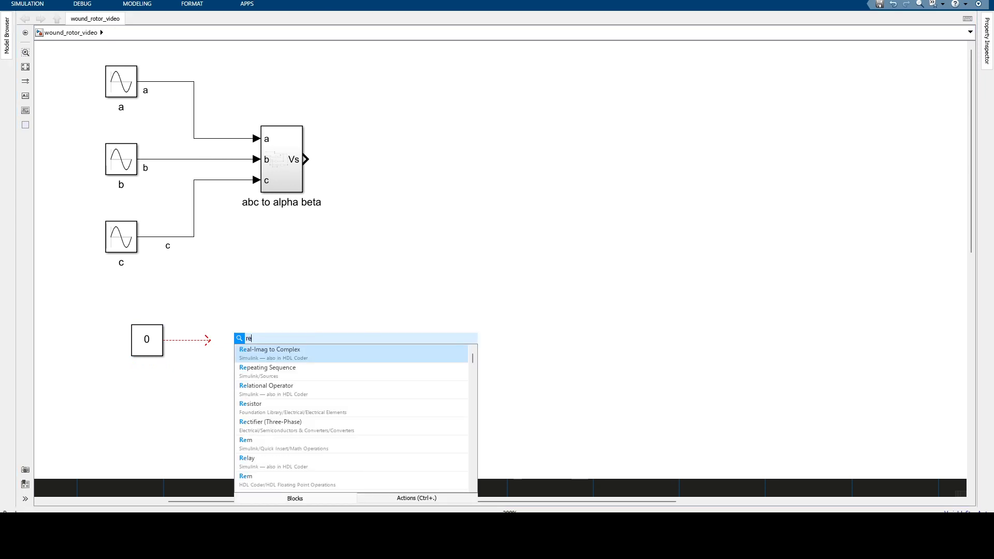
key(Return)
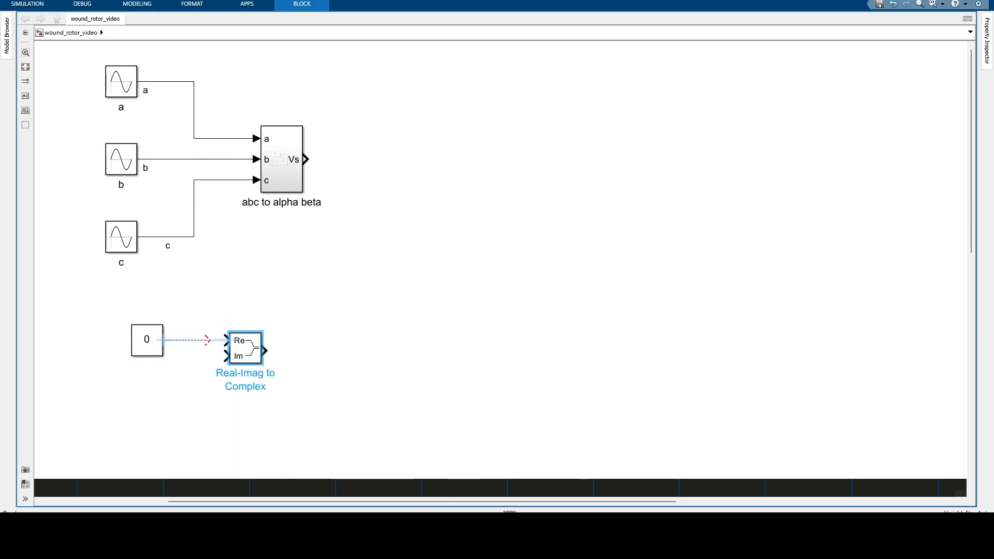
click(226, 340)
drag(226, 340, 195, 340)
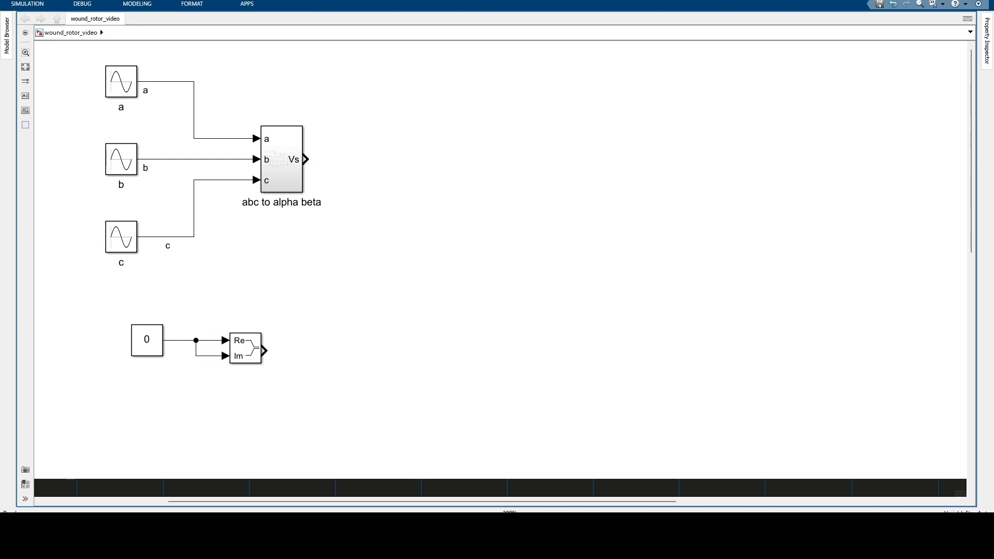
Draw an output line from the new Real-Imag to Complex block and label it "Vr"
drag(264, 350, 322, 350)
double_click(294, 351)
text(V)
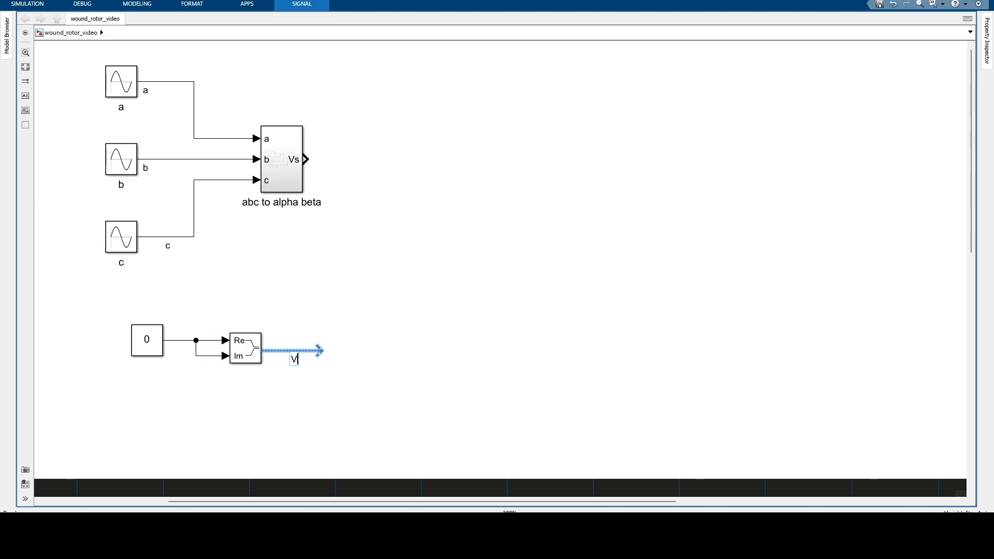
text(r)
Move the Vr constant and Real-Imag to Complex group slightly down and left beneath the sine sources
scroll(357, 327, down, 3)
drag(357, 327, 343, 201)
scroll(352, 204, down, 2)
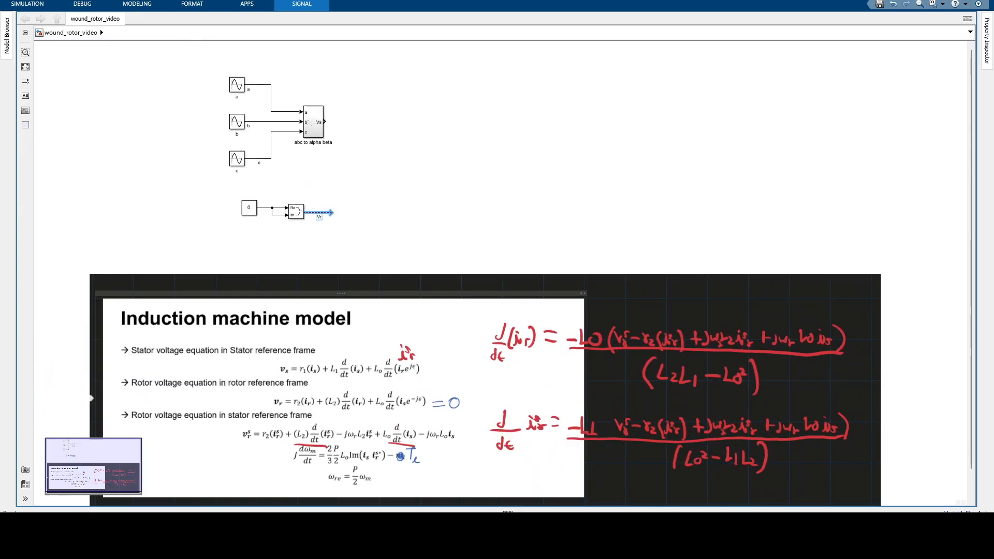
drag(393, 310, 325, 292)
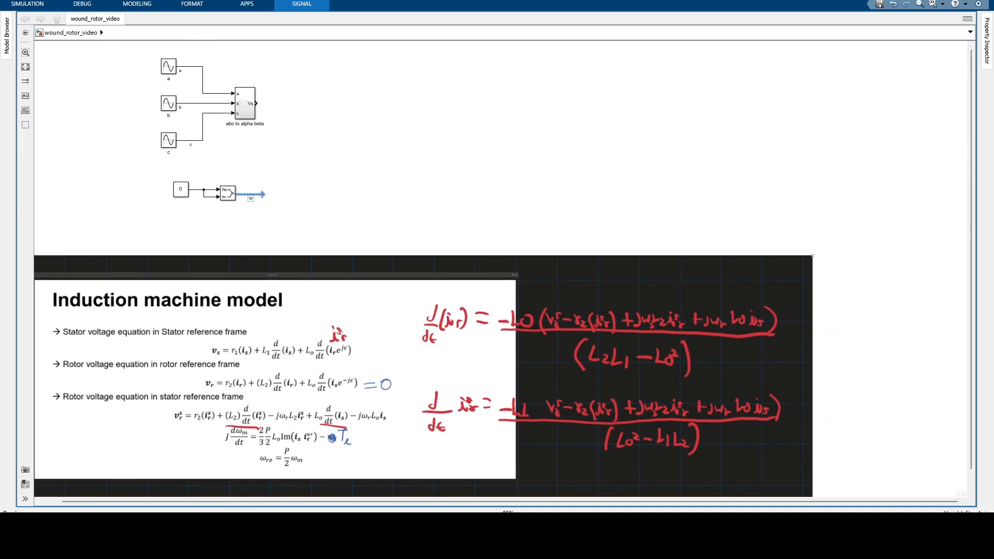
drag(151, 167, 281, 219)
drag(228, 193, 213, 208)
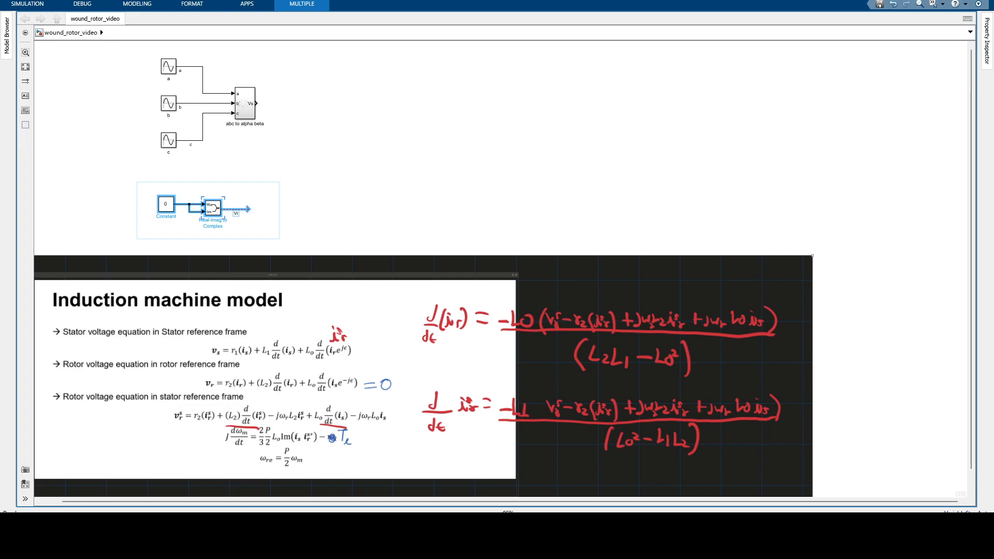
Examine the handwritten current-derivative equations next to the induction machine model equations pasted in the model
scroll(553, 334, up, 3)
scroll(553, 316, down, 3)
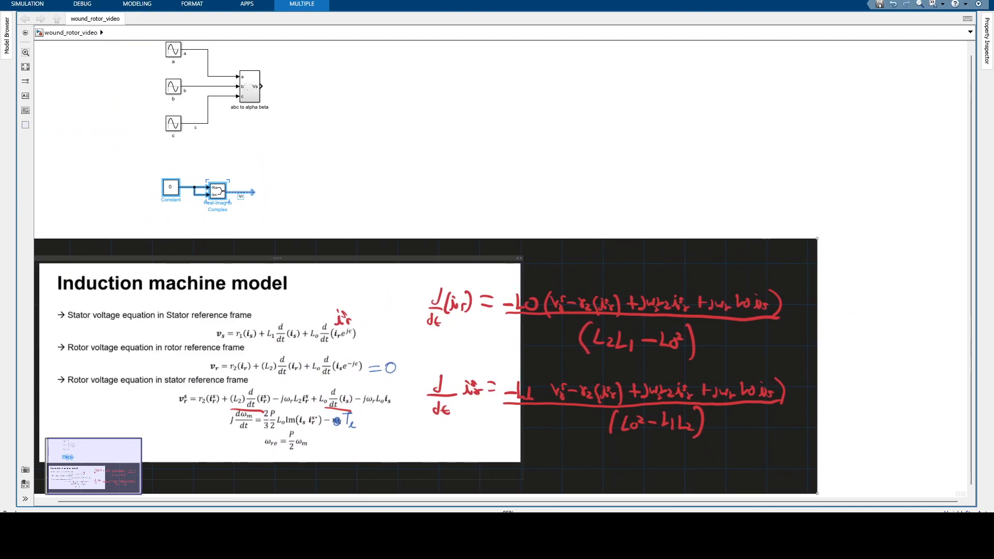
scroll(523, 408, up, 3)
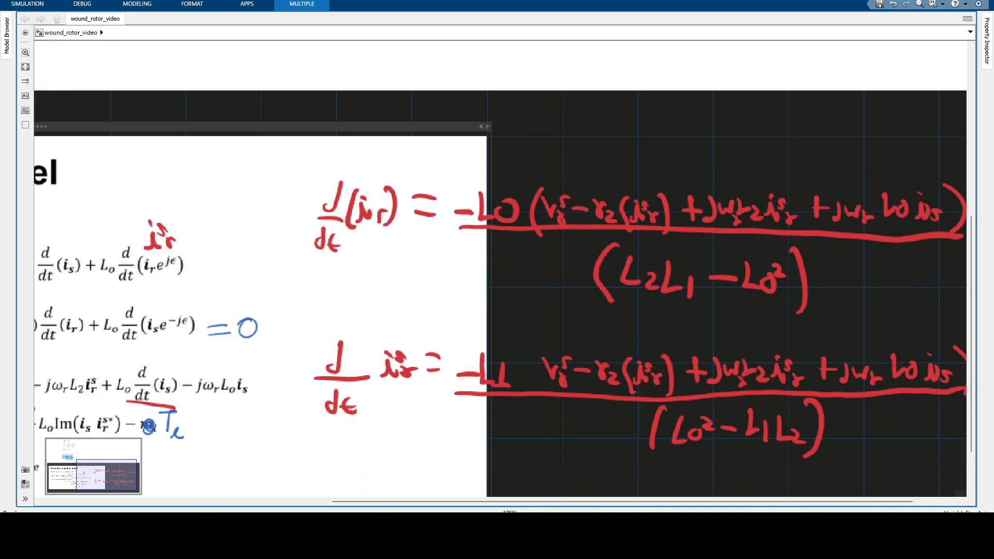
scroll(598, 412, down, 2)
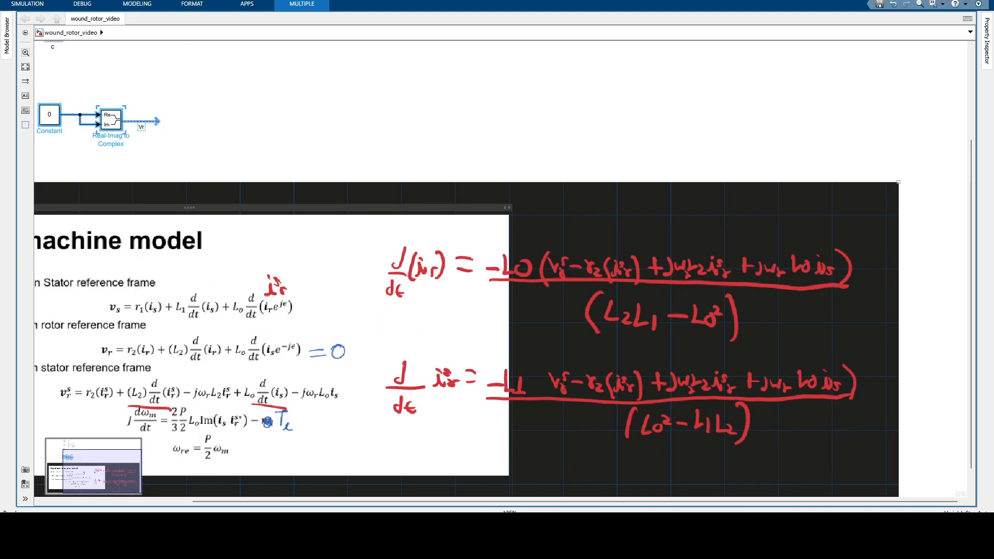
scroll(580, 414, up, 2)
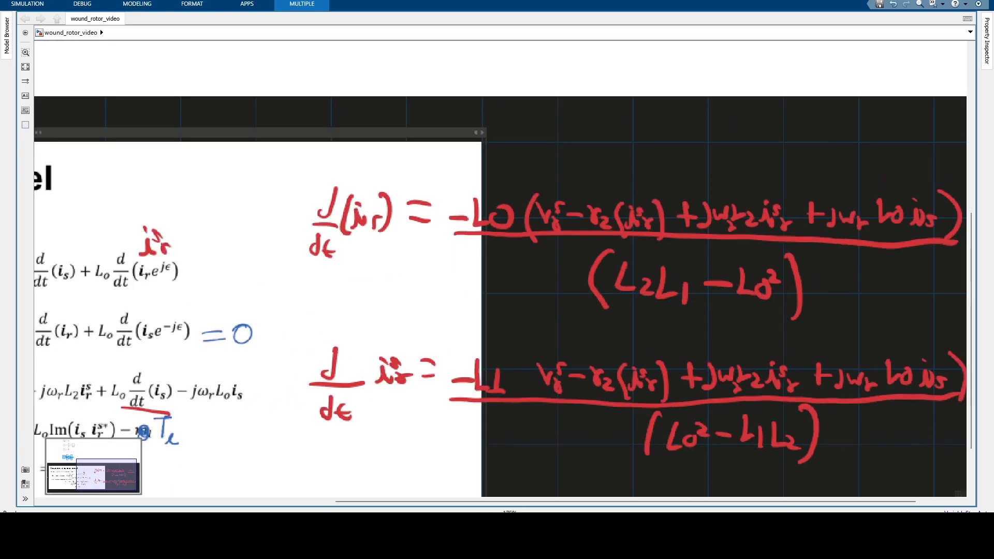
scroll(580, 414, down, 3)
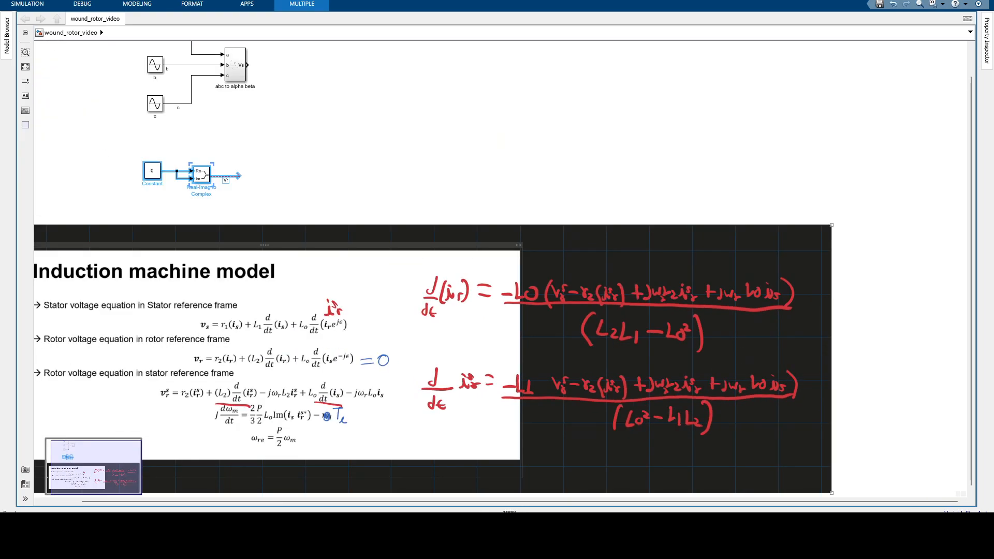
drag(579, 414, 602, 381)
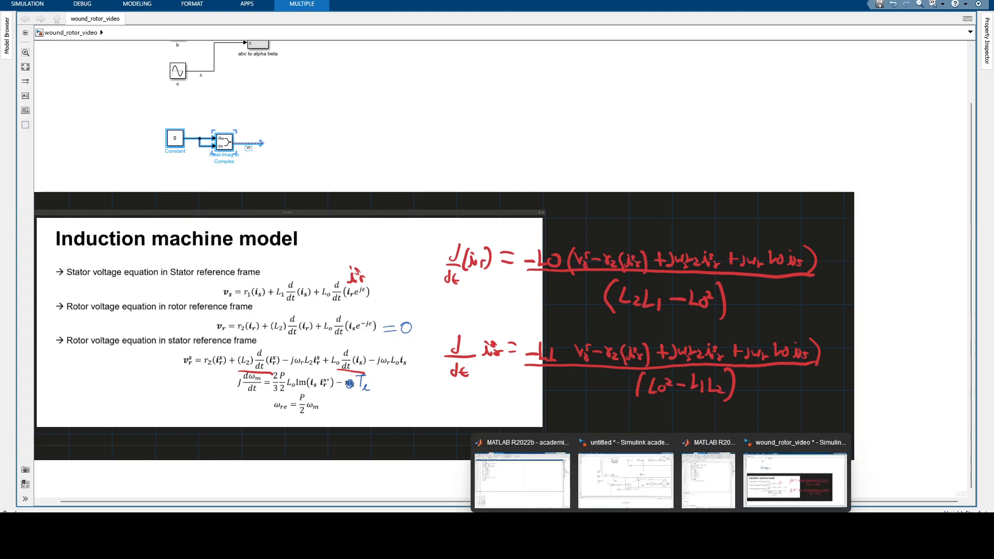
Switch to the OneNote derivation notes and compare the Vs − r1(is) term with the summarised current-derivative equations
click(638, 529)
click(688, 476)
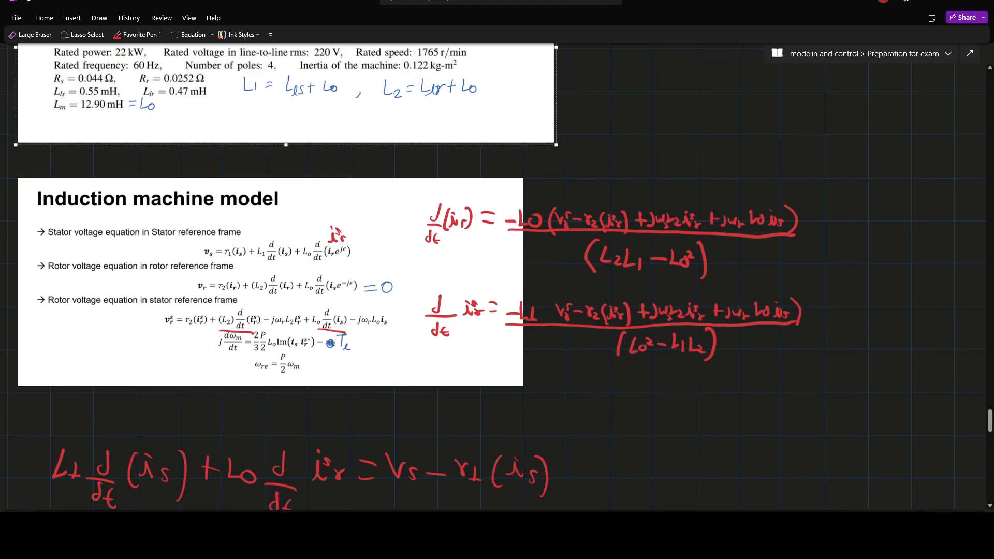
scroll(497, 279, down, 5)
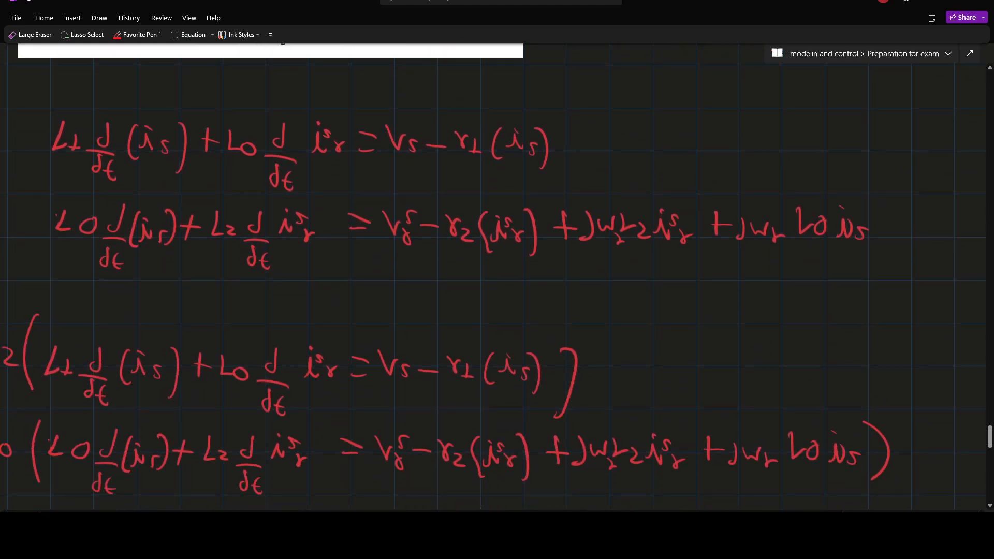
scroll(497, 280, down, 10)
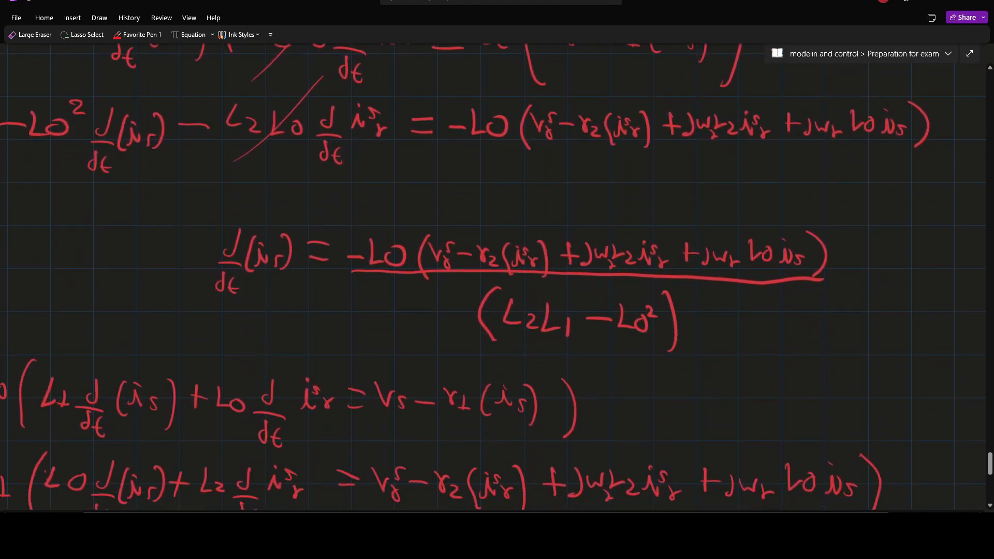
scroll(497, 279, up, 10)
mouse_move(387, 291)
mouse_down()
mouse_move(394, 317)
mouse_move(546, 339)
mouse_up()
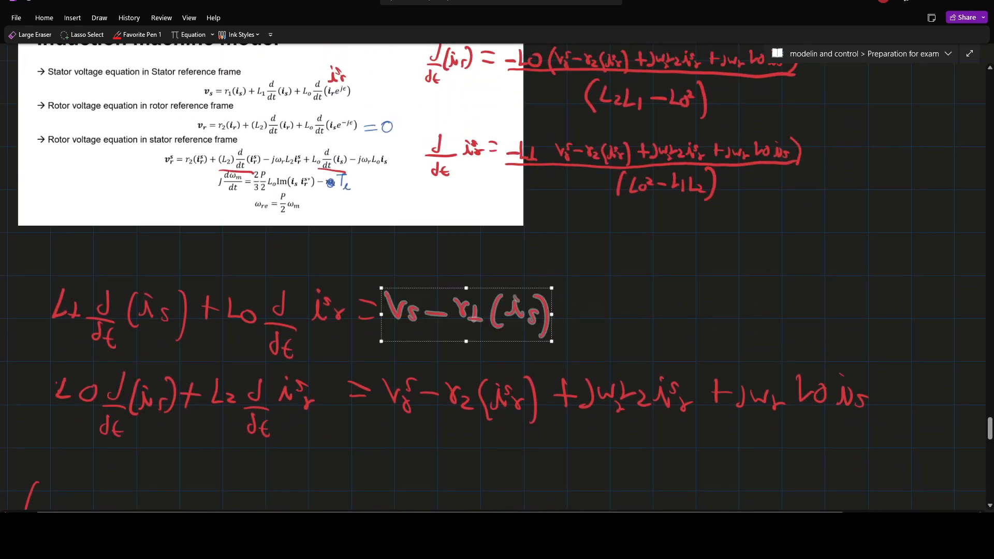
scroll(497, 279, up, 3)
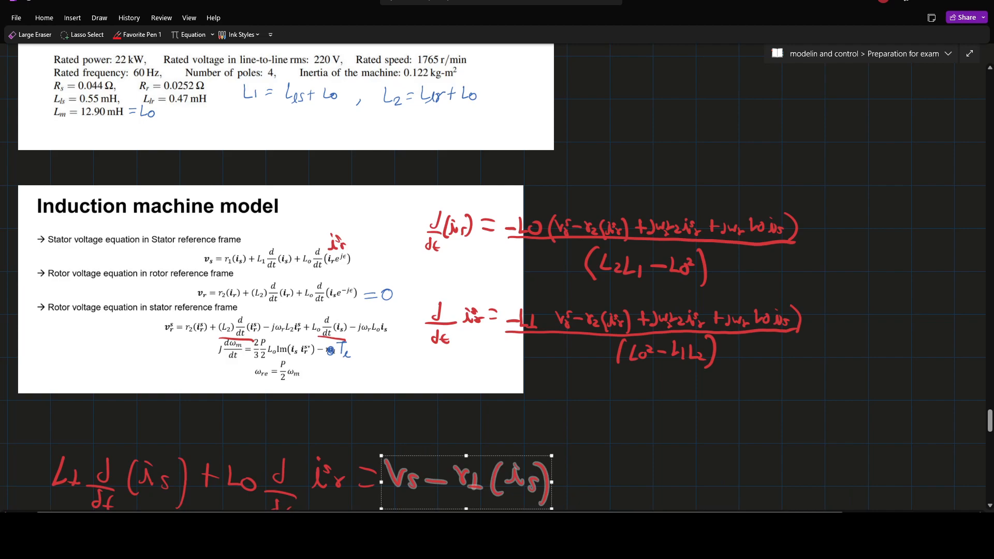
key(Escape)
Trace the handwritten elimination from the two voltage equations through to the d/dt(is) result, checking which terms carry over
scroll(496, 280, down, 8)
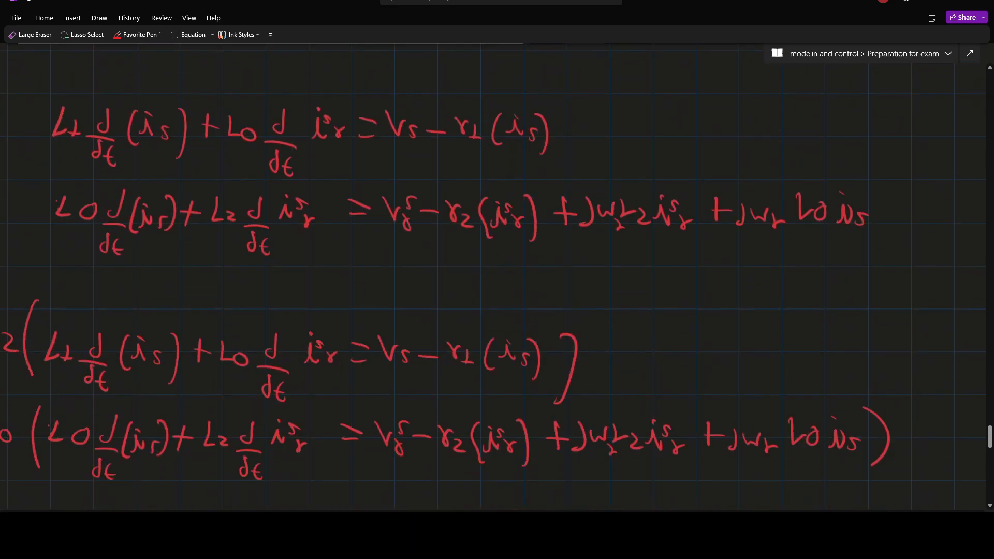
scroll(497, 280, up, 2)
scroll(497, 280, down, 12)
scroll(497, 279, up, 6)
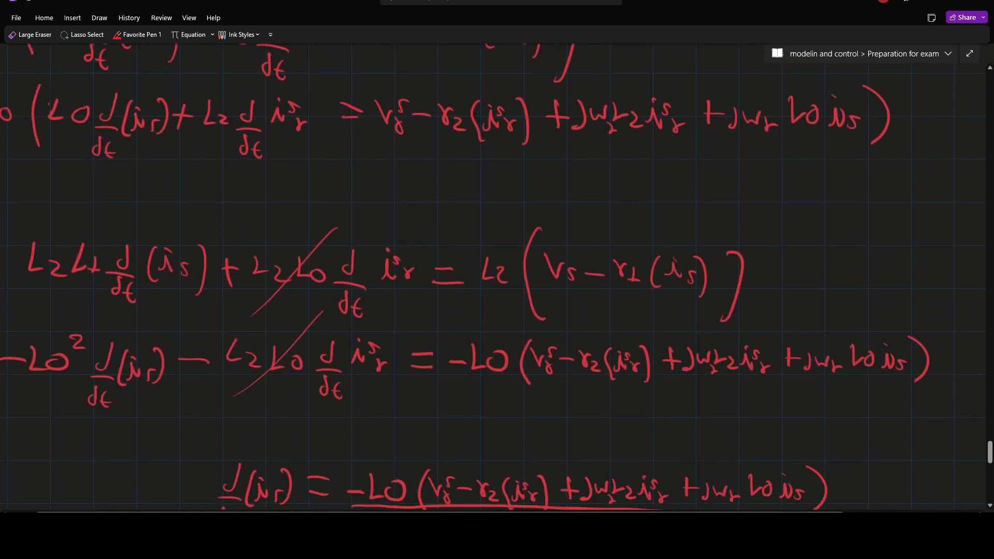
scroll(497, 279, up, 9)
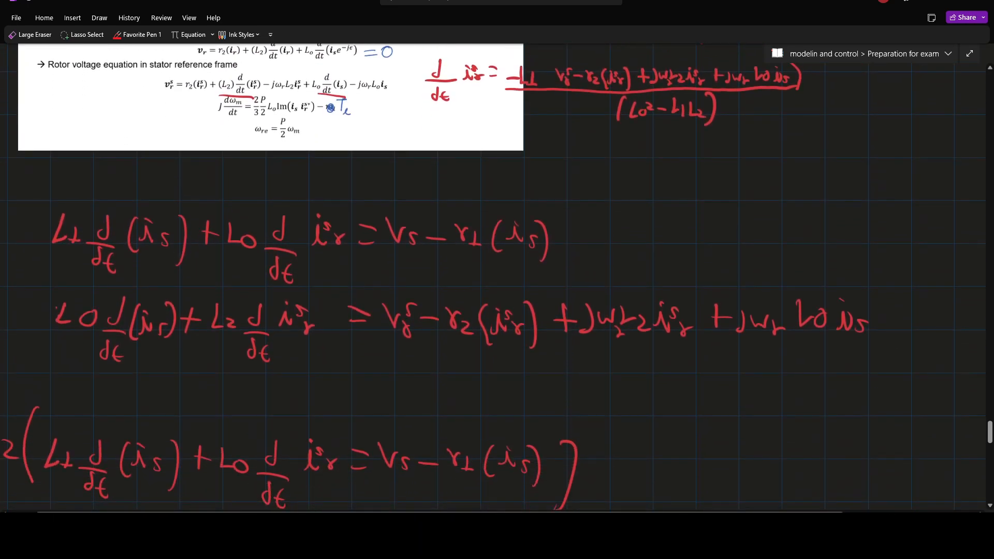
scroll(614, 66, up, 2)
scroll(613, 66, down, 1)
scroll(613, 66, up, 2)
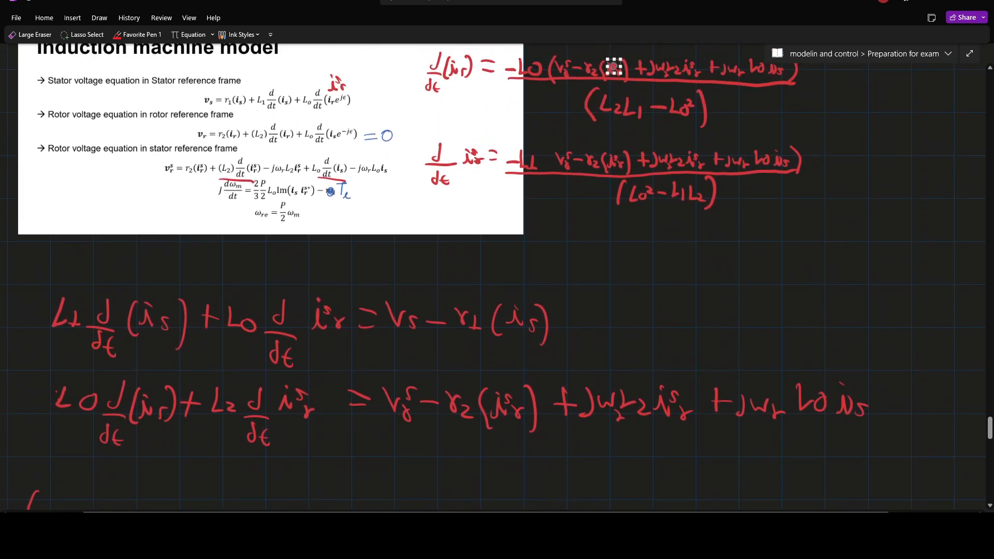
scroll(613, 66, down, 6)
scroll(614, 66, up, 6)
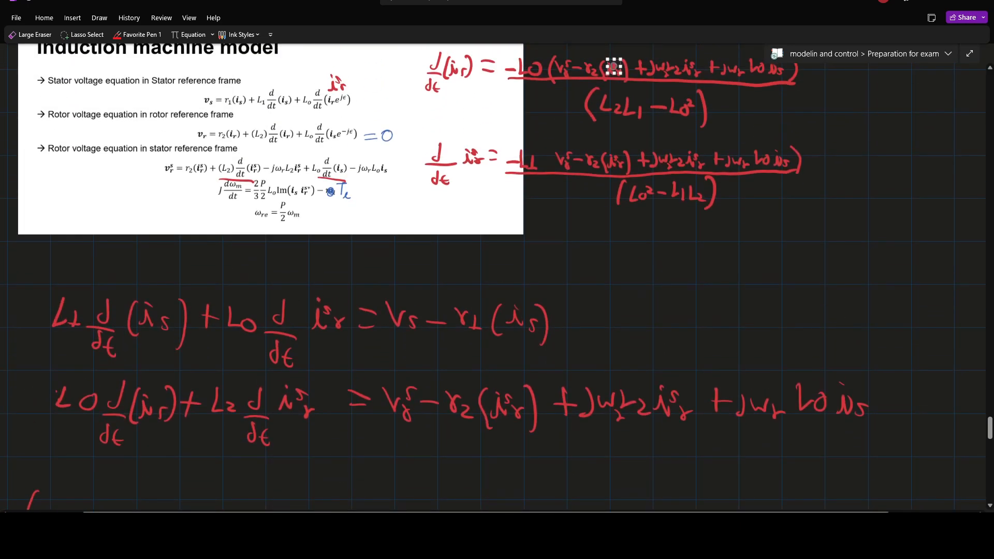
scroll(613, 67, down, 8)
scroll(613, 66, up, 8)
scroll(613, 66, down, 7)
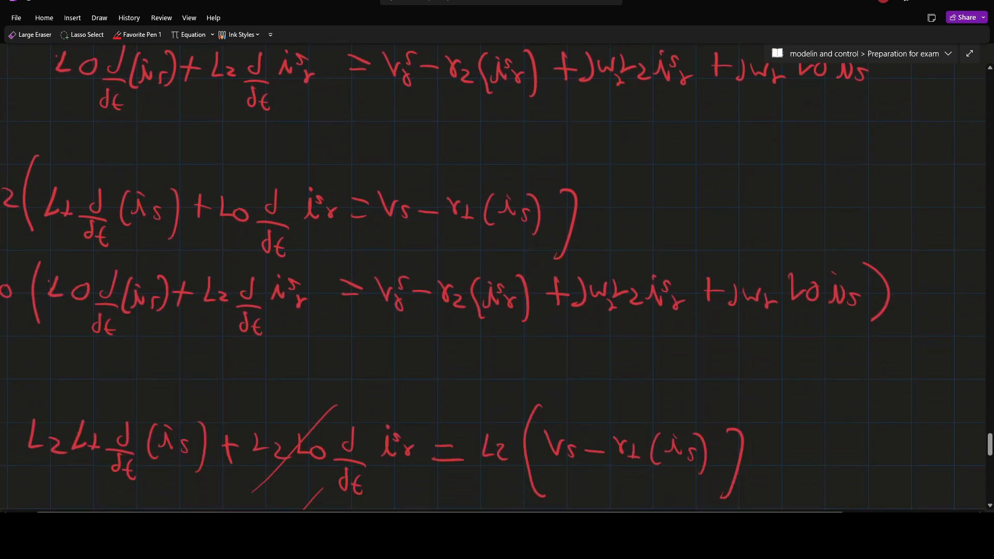
scroll(613, 66, up, 7)
scroll(614, 66, down, 7)
scroll(614, 66, up, 7)
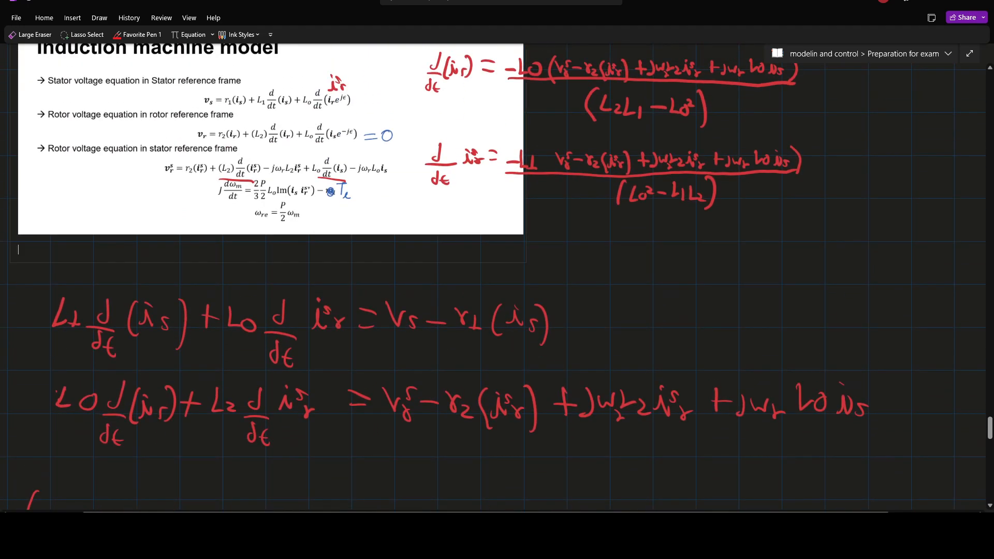
scroll(496, 274, down, 7)
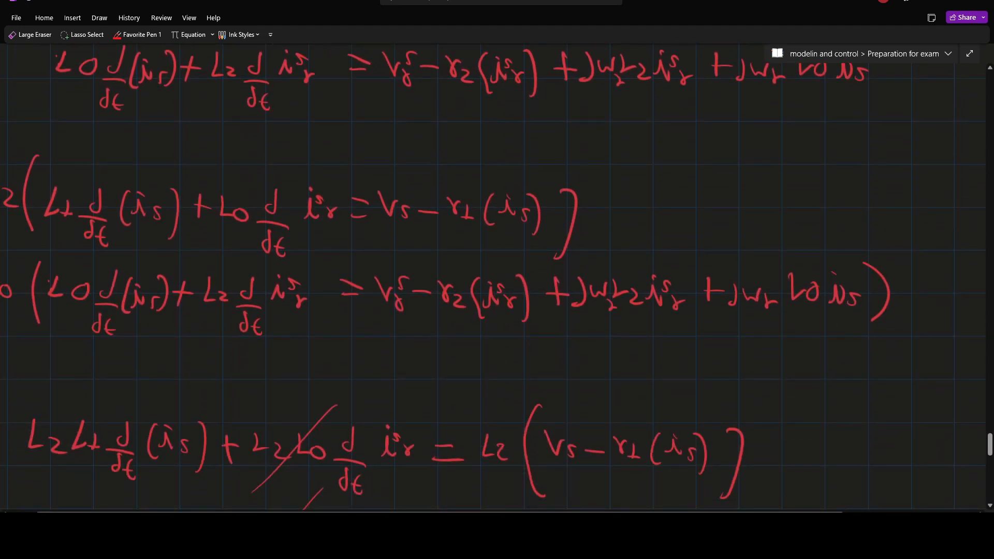
scroll(496, 274, down, 3)
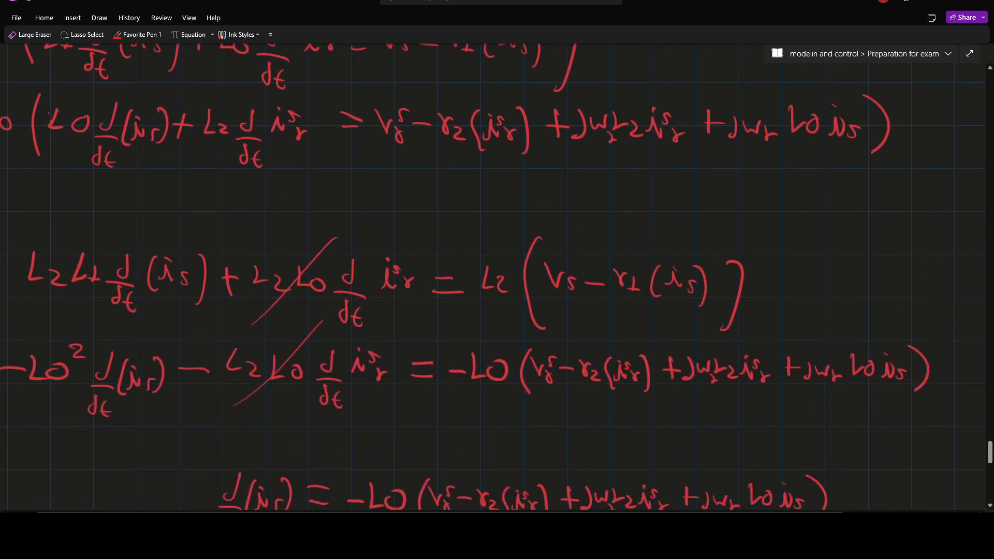
scroll(497, 274, down, 3)
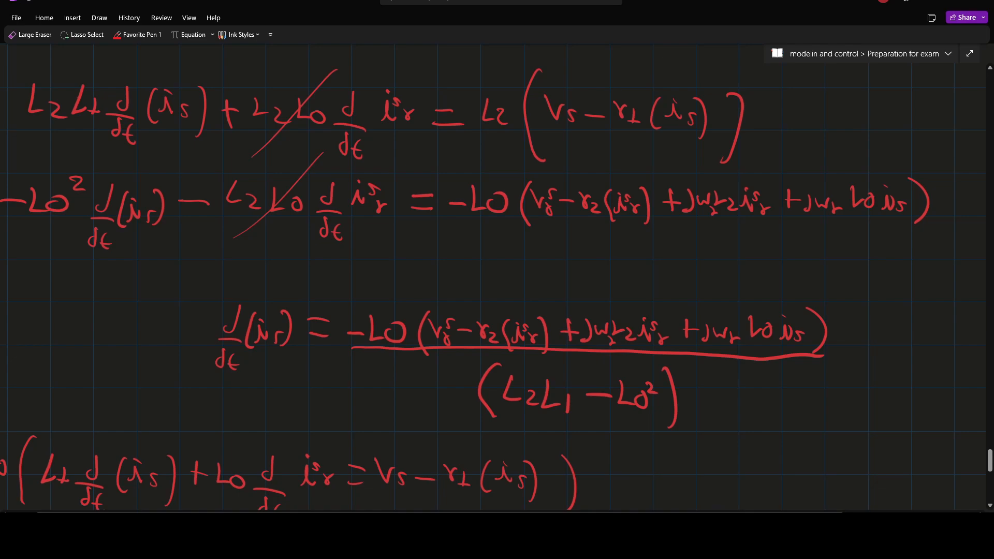
Move the −L0(…) numerator and its fraction bar away from the equals sign in the derived d/dt(is) equation
drag(342, 301, 554, 344)
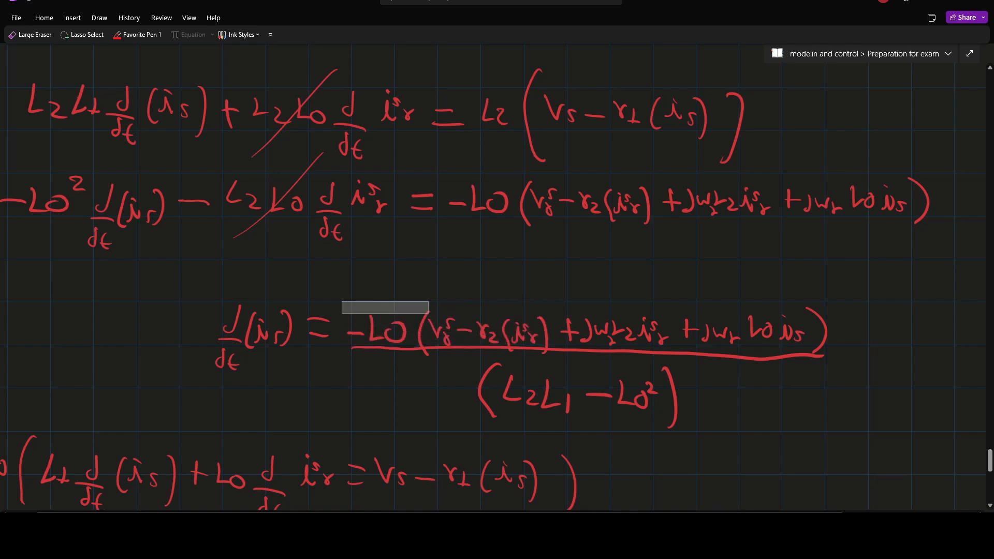
mouse_move(335, 286)
mouse_down()
mouse_move(471, 356)
mouse_move(839, 364)
mouse_up()
key(Escape)
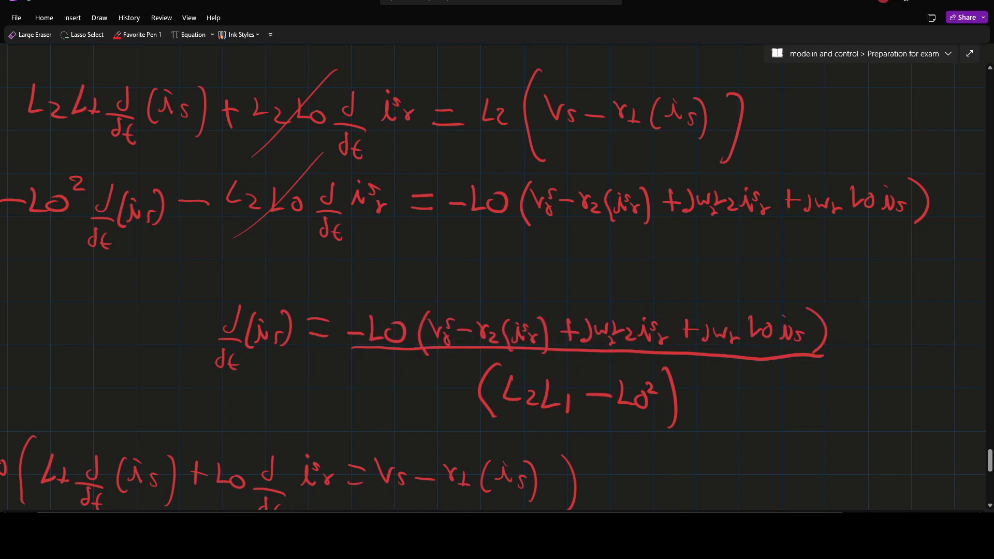
click(383, 348)
key(Escape)
drag(463, 73, 746, 170)
key(Escape)
mouse_move(347, 299)
mouse_down()
mouse_move(374, 328)
mouse_move(731, 340)
mouse_move(835, 356)
mouse_up()
drag(586, 334, 761, 342)
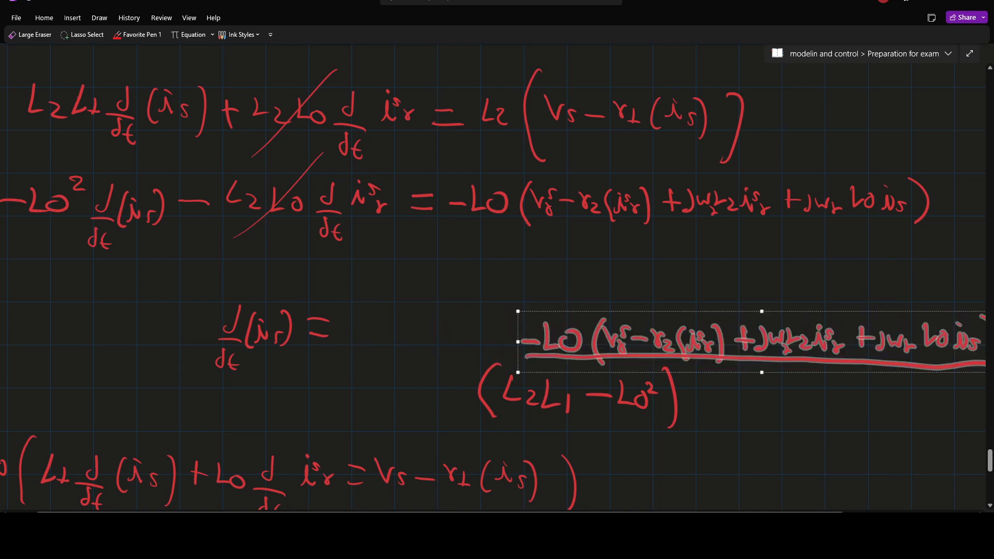
Move the L2(Vs − r1(is)) term into the gap before −L0 in the d/dt(is) numerator and shrink it to fit
mouse_move(458, 60)
mouse_down()
mouse_move(538, 157)
mouse_move(760, 167)
mouse_up()
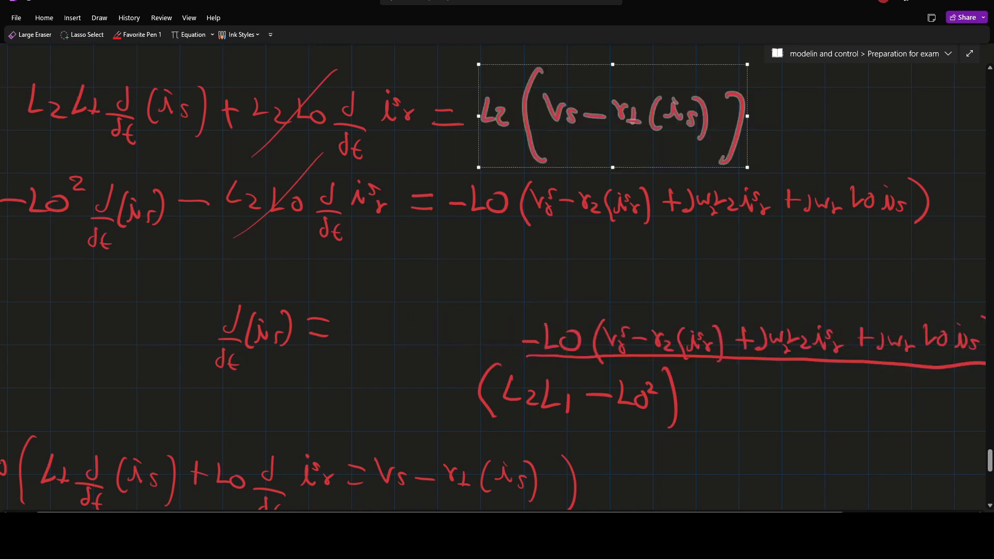
mouse_move(613, 116)
mouse_down()
mouse_move(567, 161)
mouse_move(567, 230)
mouse_move(585, 225)
mouse_move(447, 327)
mouse_up()
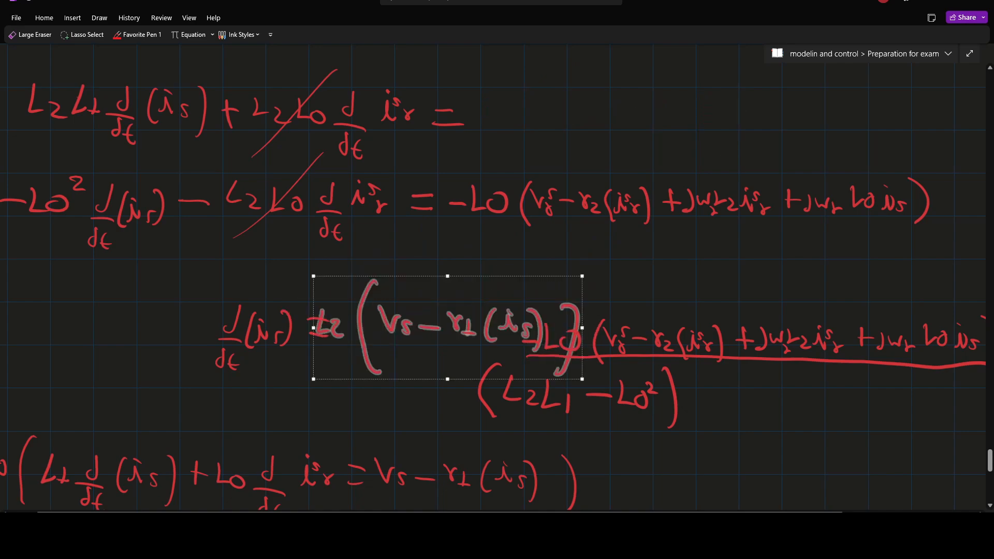
drag(313, 379, 411, 342)
mouse_move(496, 312)
mouse_down()
mouse_move(425, 338)
mouse_move(436, 335)
mouse_up()
key(Escape)
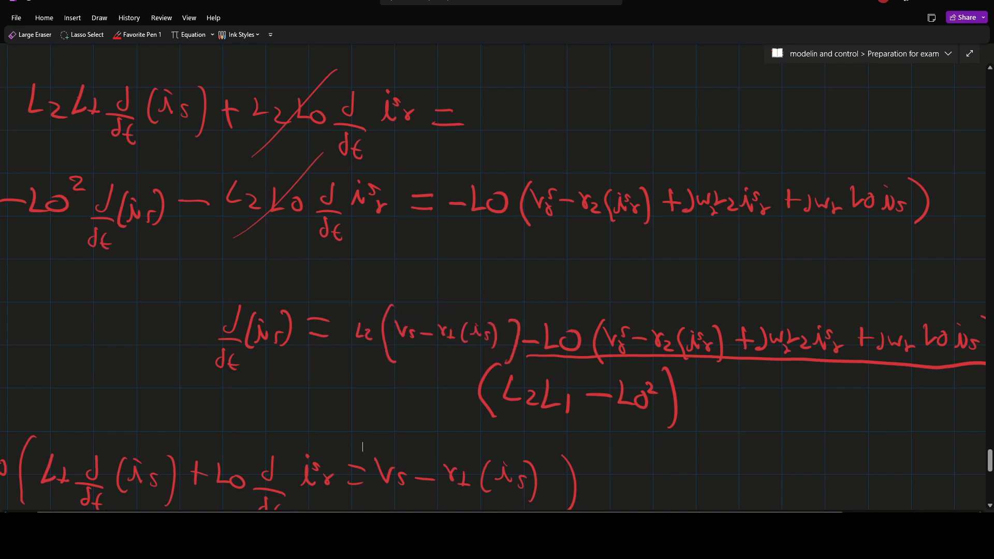
Extend the fraction bar in red ink beneath the L2(Vs − r1(is)) term
click(138, 35)
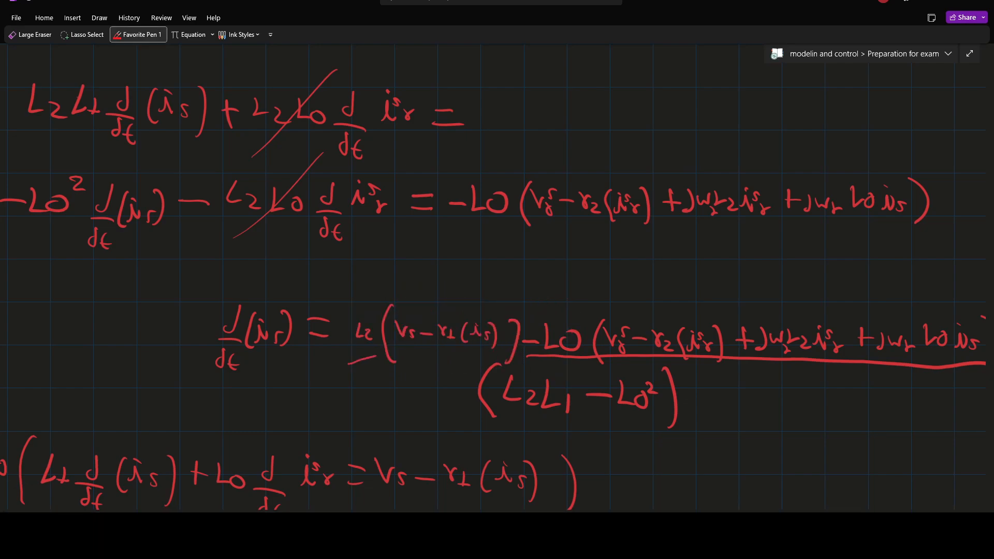
key(ctrl+z)
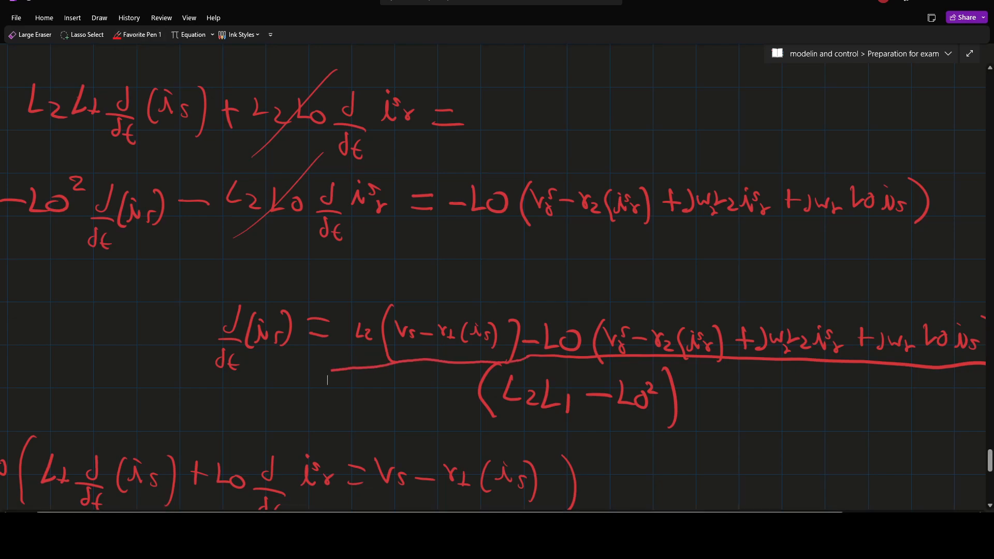
Copy the whole corrected d/dt(is) equation and return to the summary equations beside the Induction machine model slide
scroll(493, 289, right, 2)
mouse_move(157, 270)
mouse_down()
mouse_move(826, 466)
mouse_move(985, 430)
mouse_move(795, 430)
mouse_move(145, 256)
mouse_move(155, 263)
mouse_up()
click(912, 468)
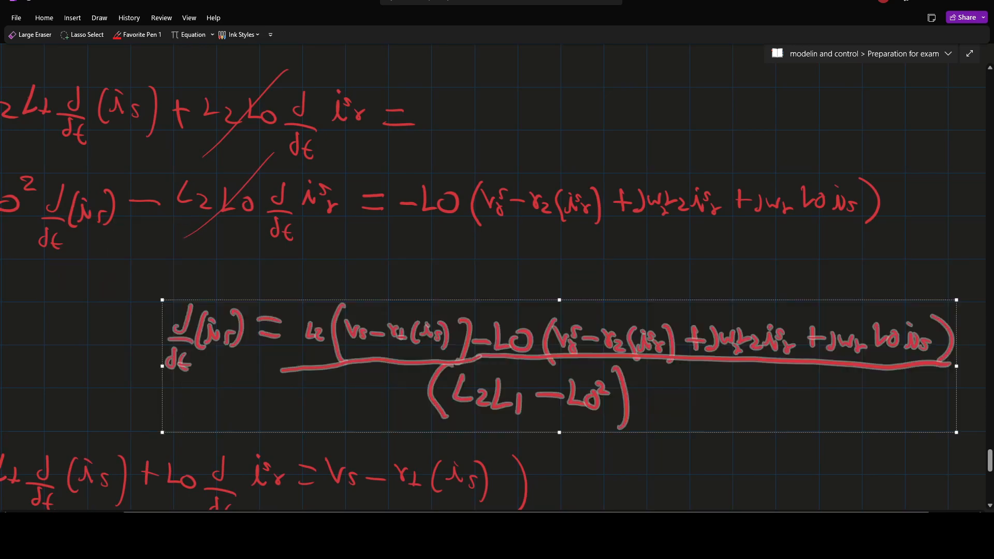
scroll(497, 279, up, 12)
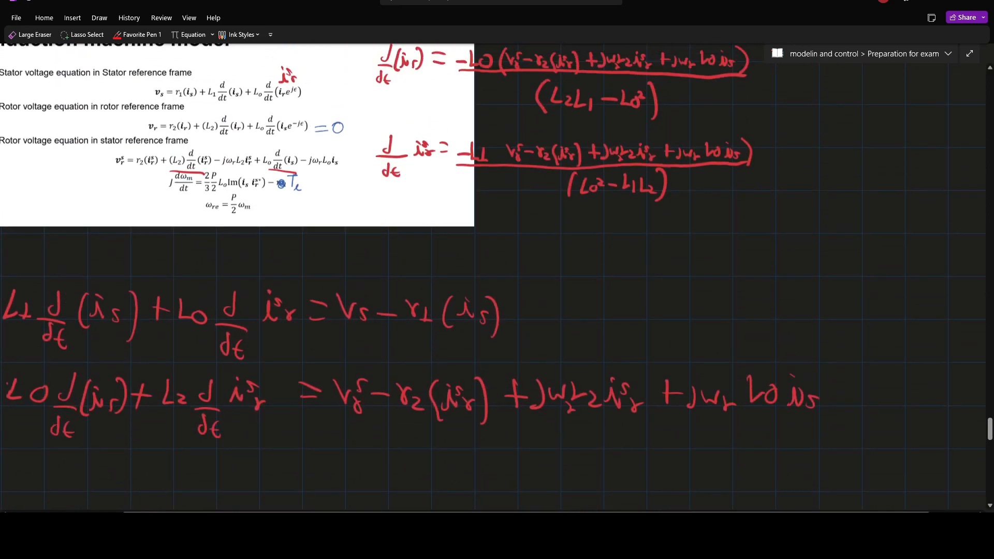
scroll(497, 279, down, 3)
scroll(496, 279, up, 1)
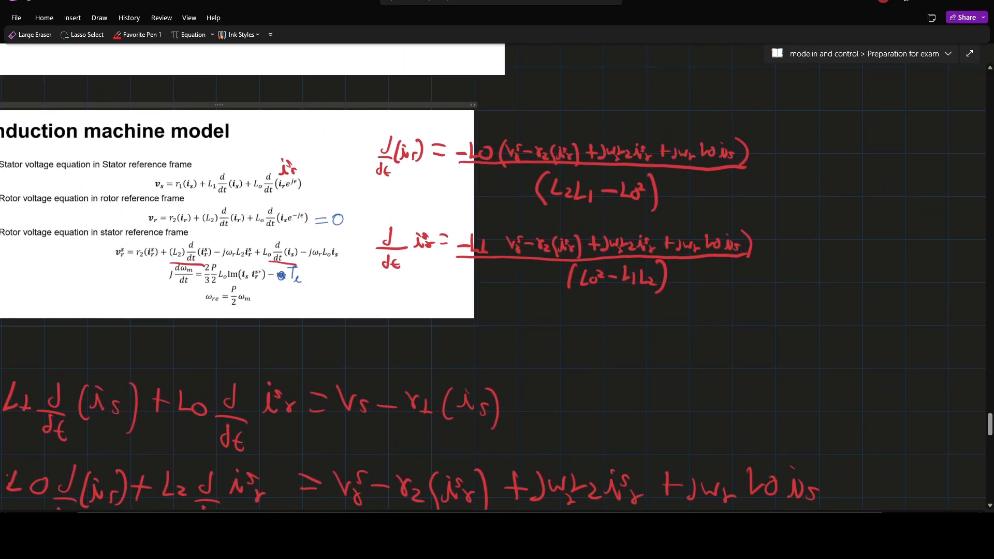
click(238, 214)
mouse_move(795, 210)
mouse_down()
mouse_move(490, 171)
mouse_move(443, 131)
mouse_up()
key(Delete)
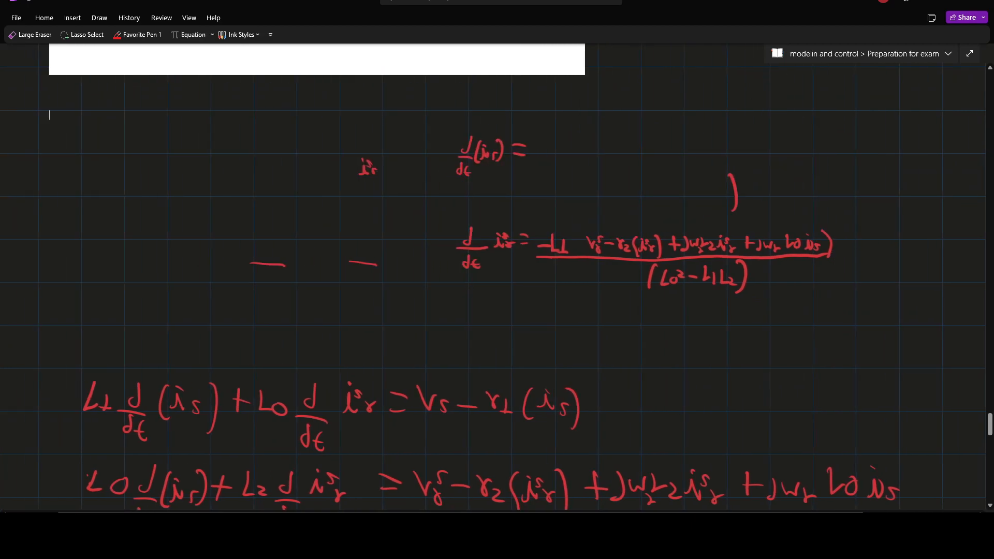
key(ctrl+z)
Delete the entire right-hand side of the old d/dt(is) equation beside the Induction machine model slide
click(700, 200)
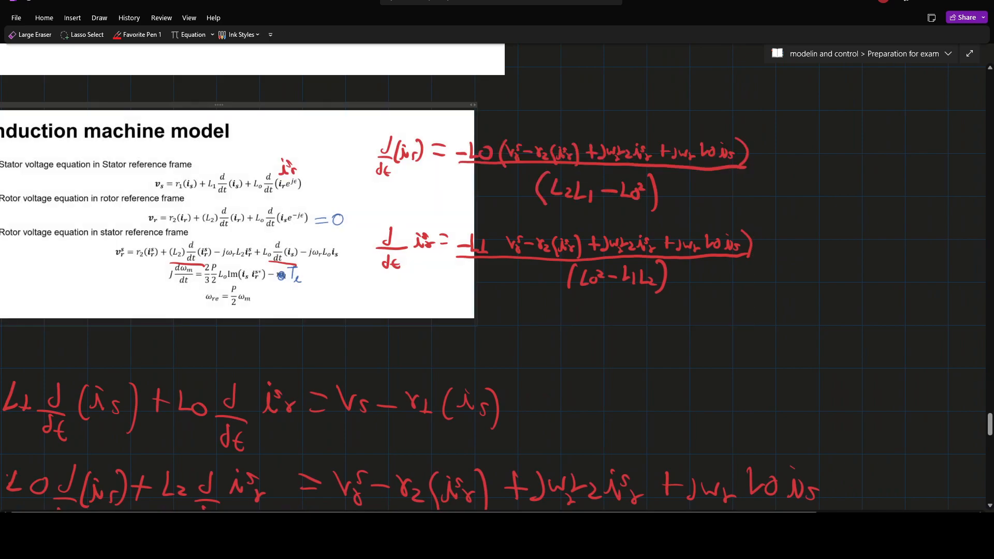
drag(779, 206, 473, 125)
key(Delete)
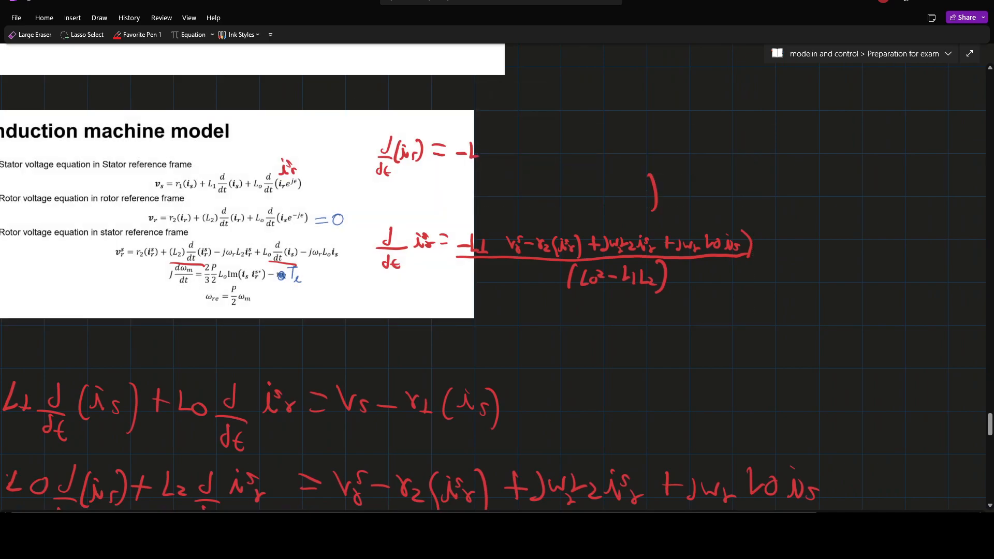
click(462, 154)
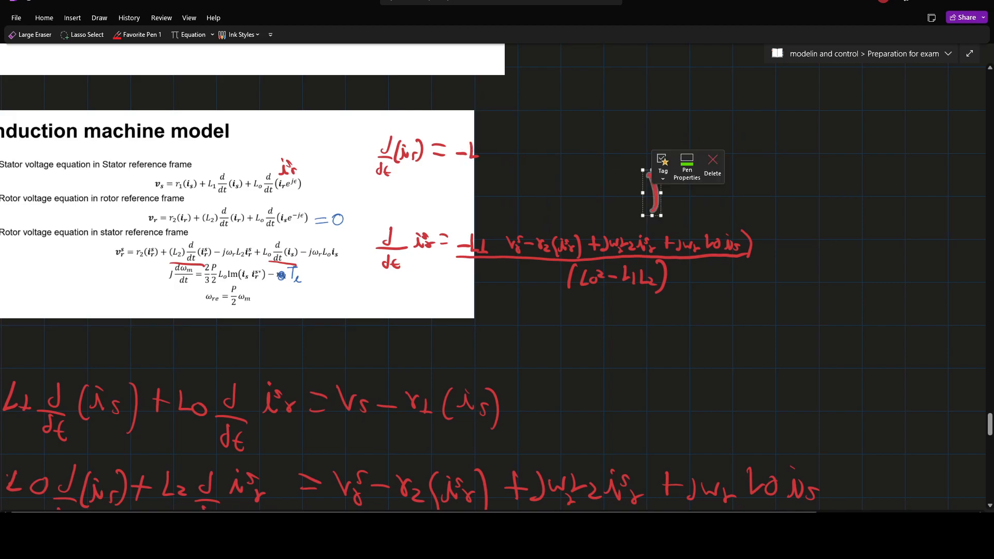
key(Delete)
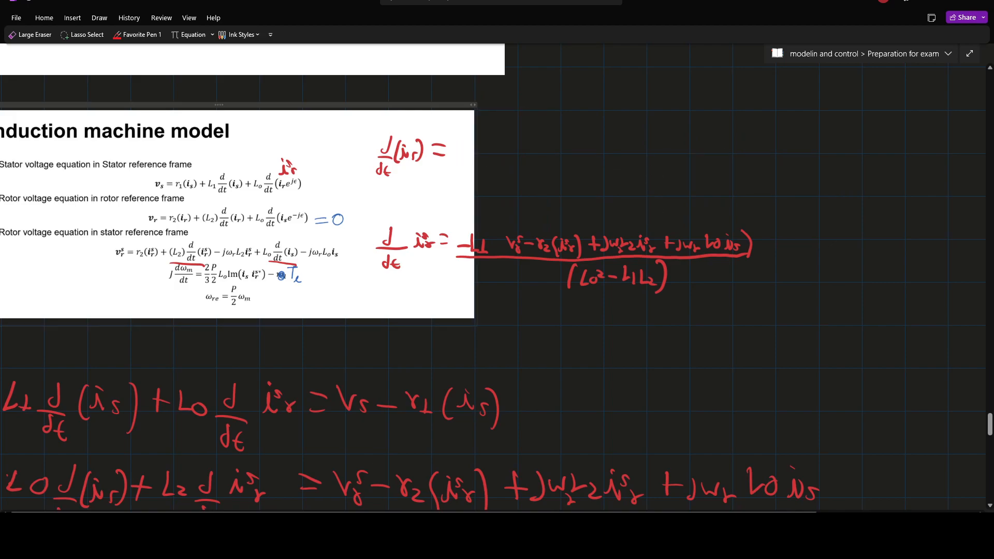
Delete the remaining d/dt(is) = ink strokes of the old equation beside the slide
click(386, 148)
key(Delete)
click(386, 157)
key(Delete)
click(387, 172)
key(Delete)
click(396, 152)
key(Delete)
click(403, 153)
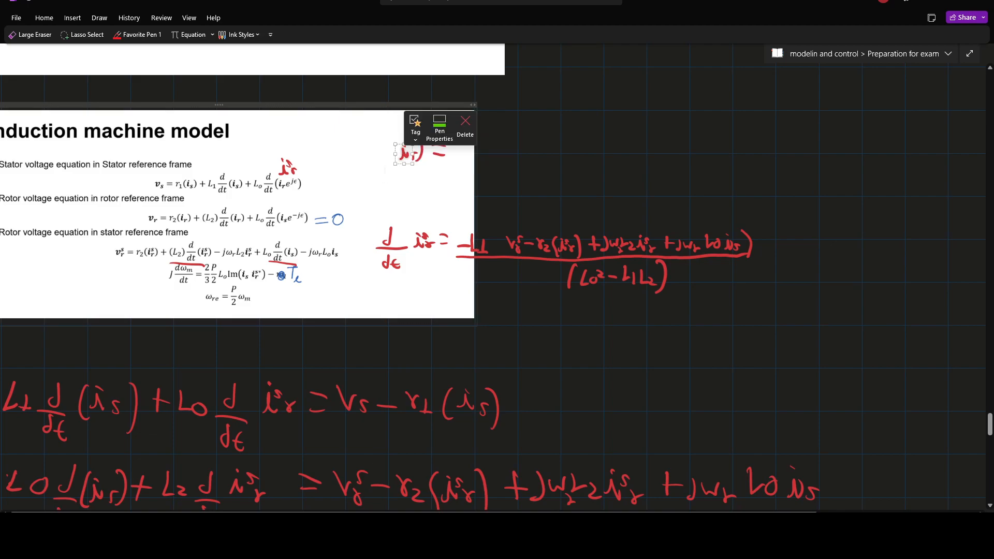
key(Delete)
Erase the red rotor-current annotation above the stator voltage equation and paste the corrected d/dt(is) equation beside the slide
click(31, 34)
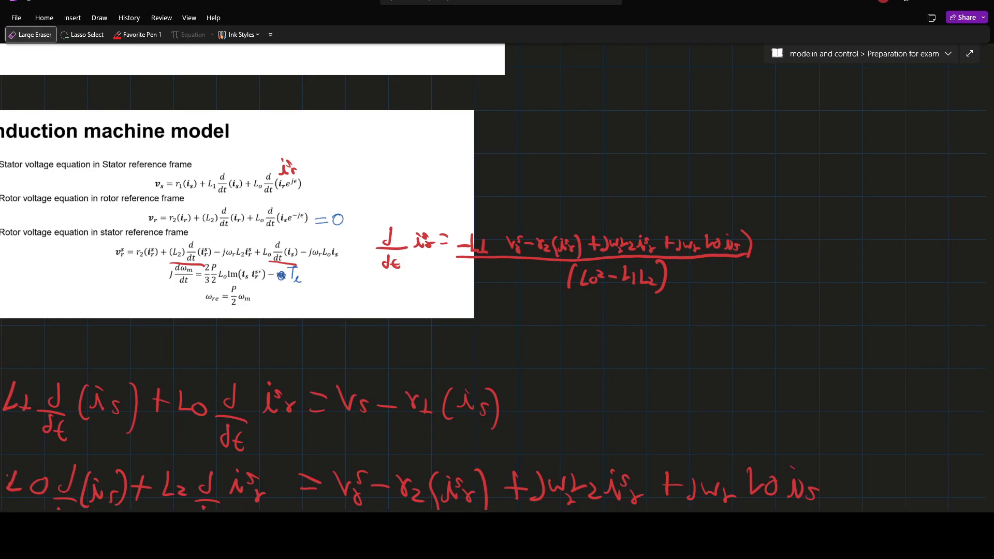
drag(282, 161, 293, 172)
click(400, 154)
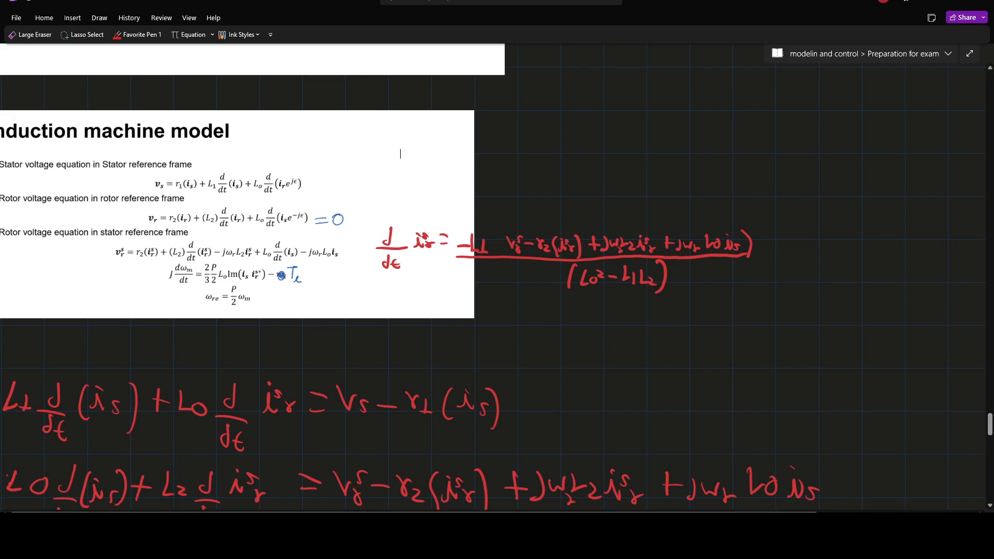
key(ctrl+v)
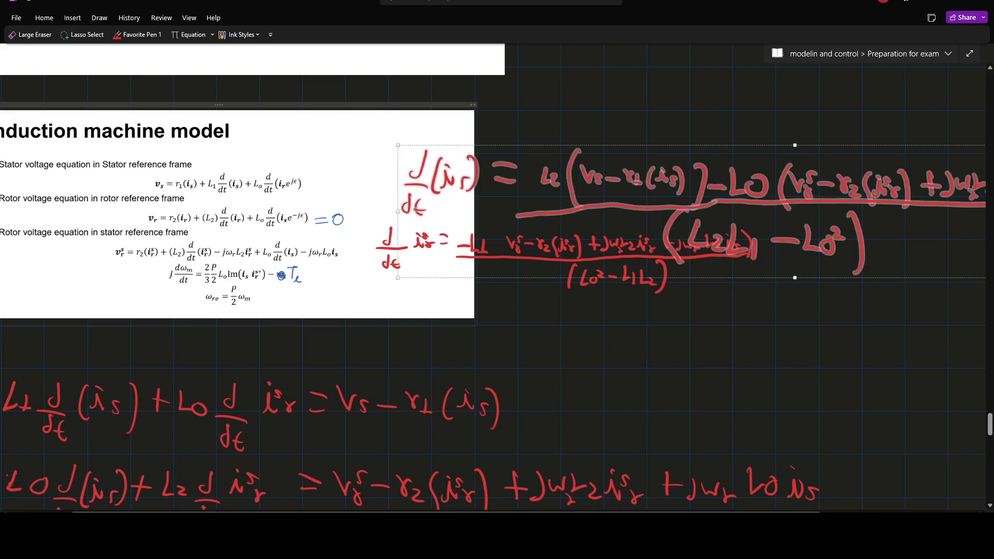
Shrink the pasted d/dt(is) equation and position it beside the Induction machine model slide, above the rotor-current equation
drag(398, 276, 726, 224)
mouse_move(755, 167)
mouse_down()
mouse_move(385, 163)
mouse_move(394, 162)
mouse_up()
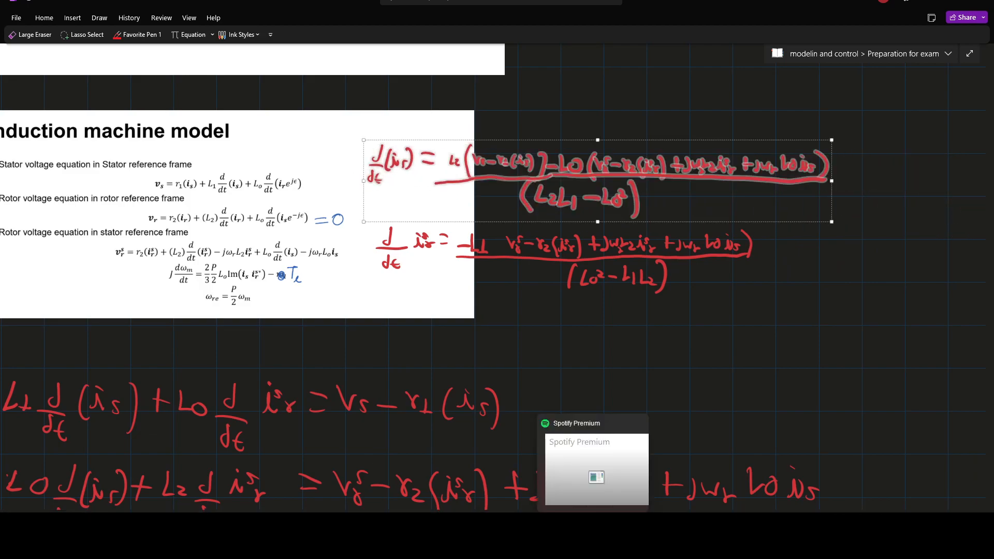
click(592, 529)
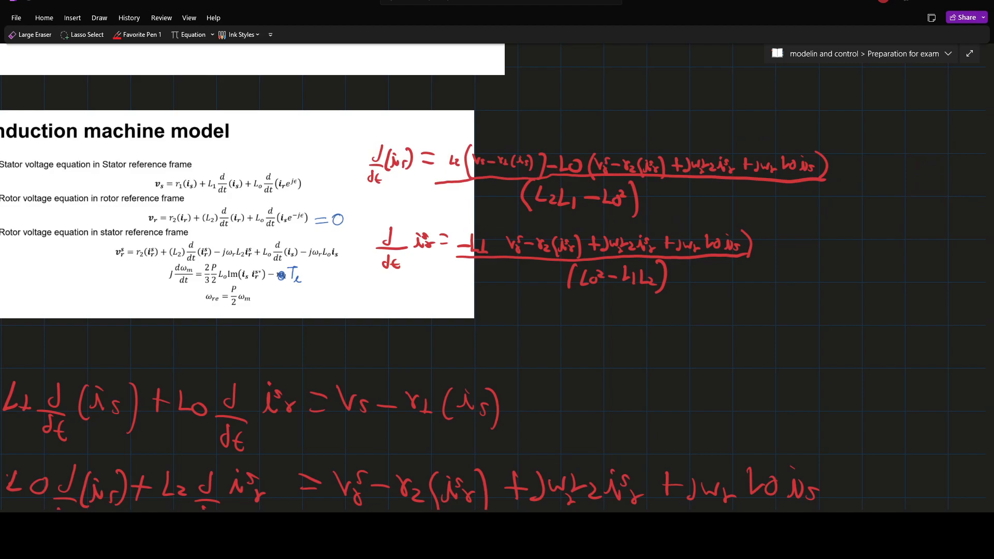
scroll(807, 218, down, 3)
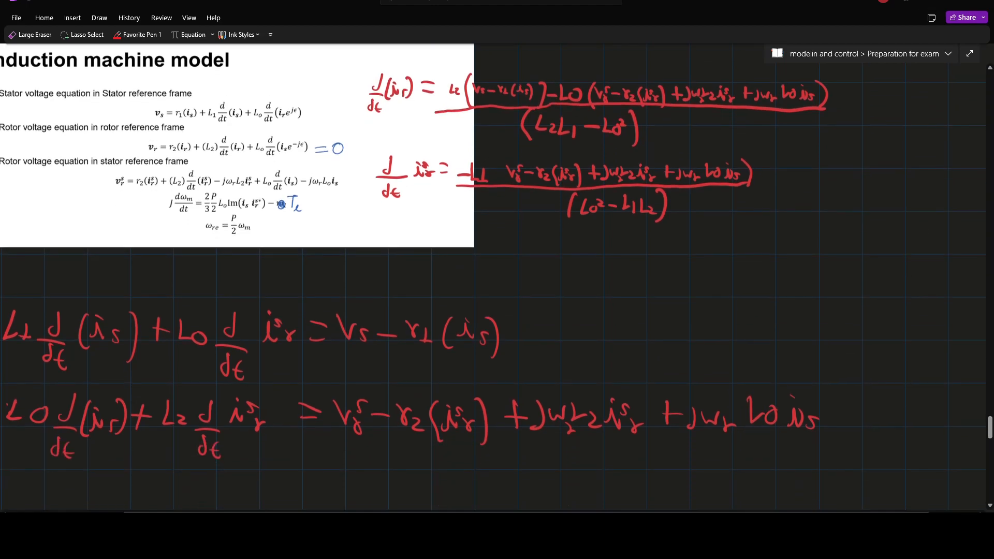
drag(809, 218, 354, 138)
key(Escape)
drag(796, 218, 448, 144)
key(Escape)
Erase the entire old d/dt(isr) equation below the corrected d/dt(is) equation beside the slide
drag(742, 201, 422, 154)
click(31, 35)
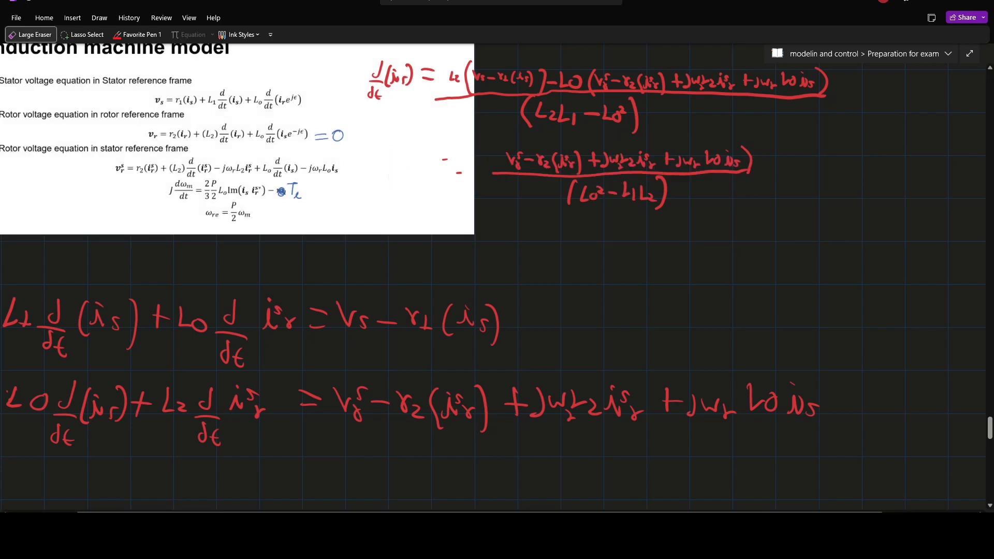
mouse_move(533, 169)
mouse_down()
mouse_move(585, 184)
mouse_move(708, 169)
mouse_up()
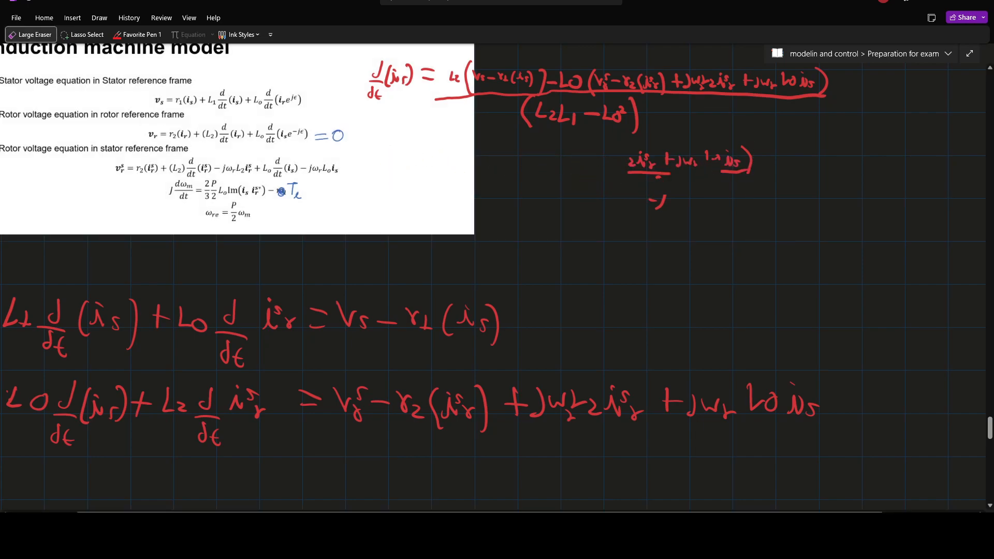
mouse_move(628, 158)
mouse_down()
mouse_move(654, 172)
mouse_move(706, 155)
mouse_up()
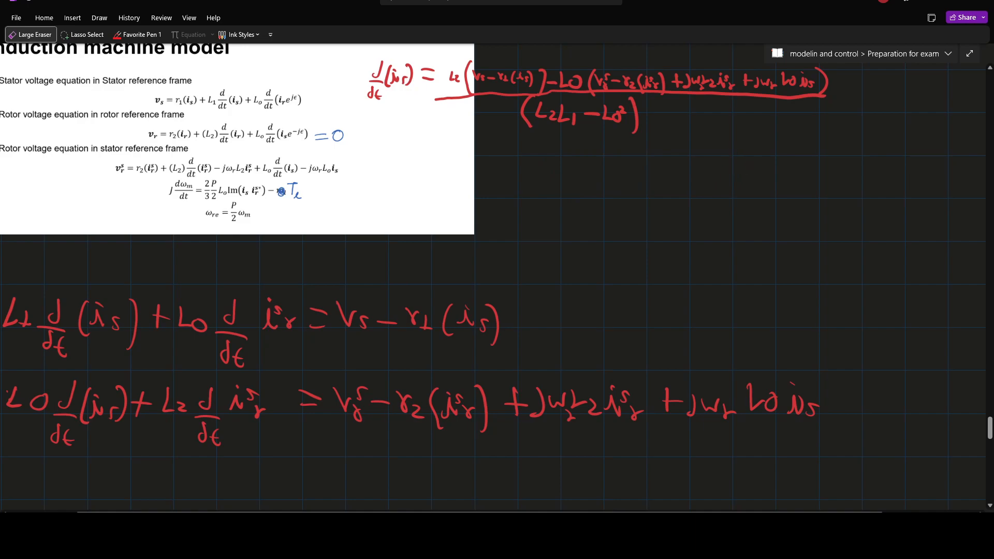
Mark the L0(vs − r1(is)) term in the rotor-current derivation with a curved pen stroke
click(137, 34)
scroll(496, 274, down, 8)
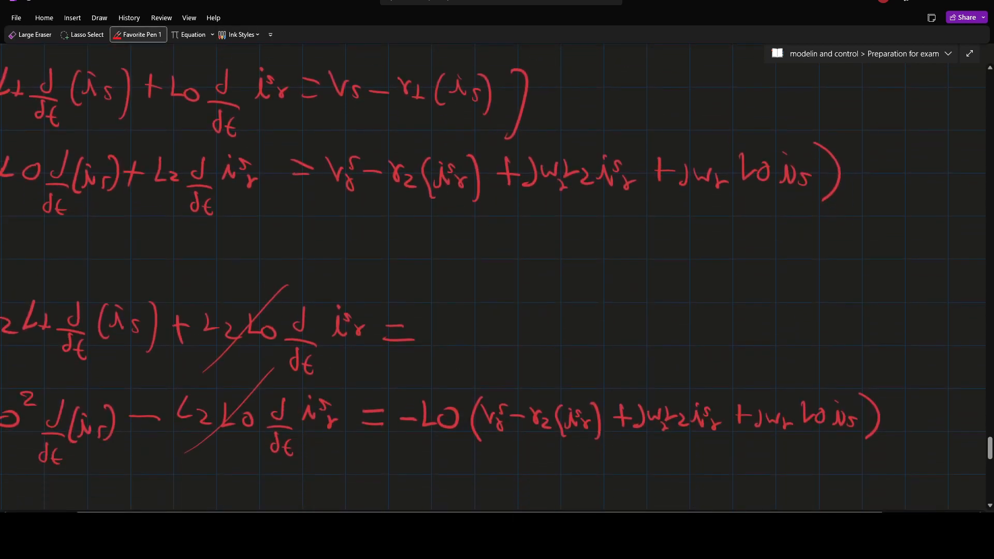
scroll(497, 275, down, 18)
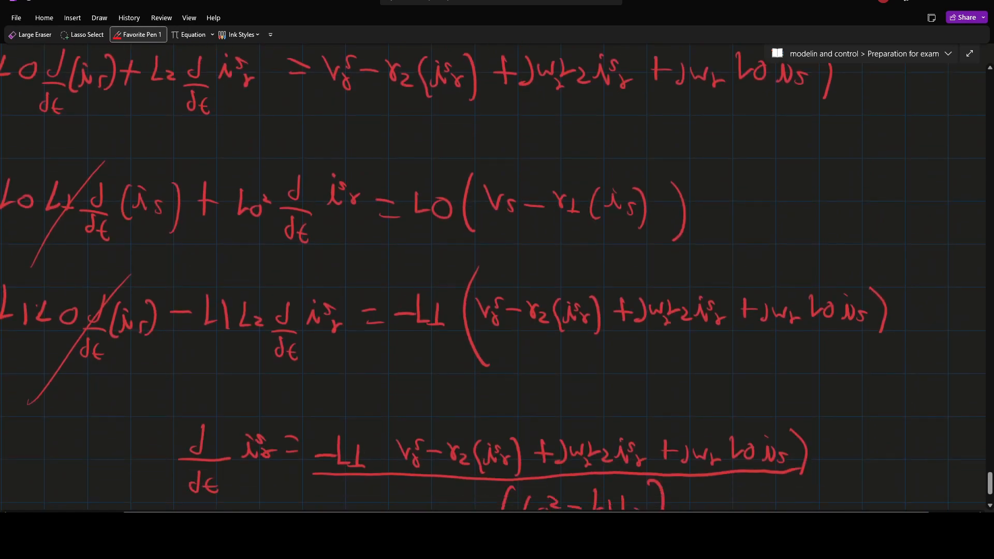
scroll(497, 274, up, 6)
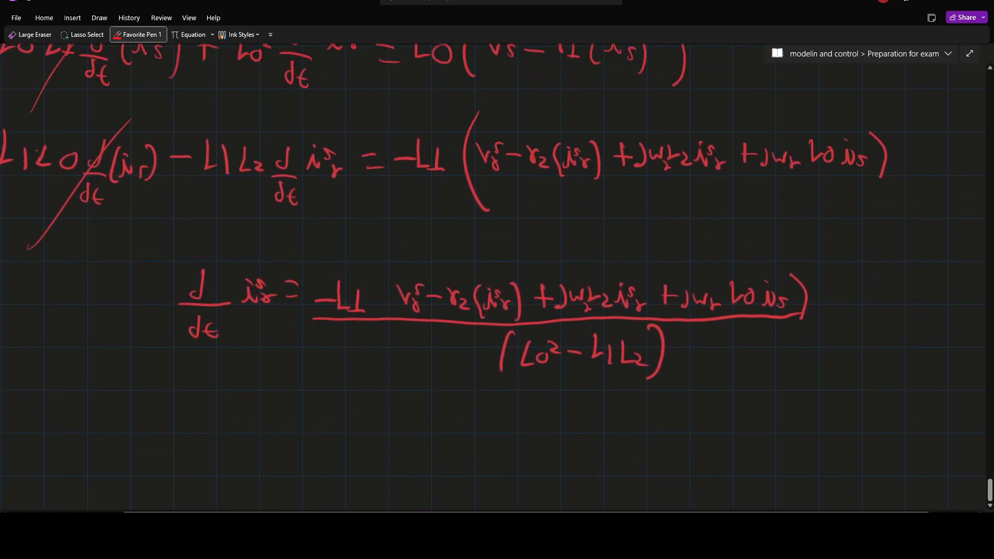
scroll(497, 274, down, 3)
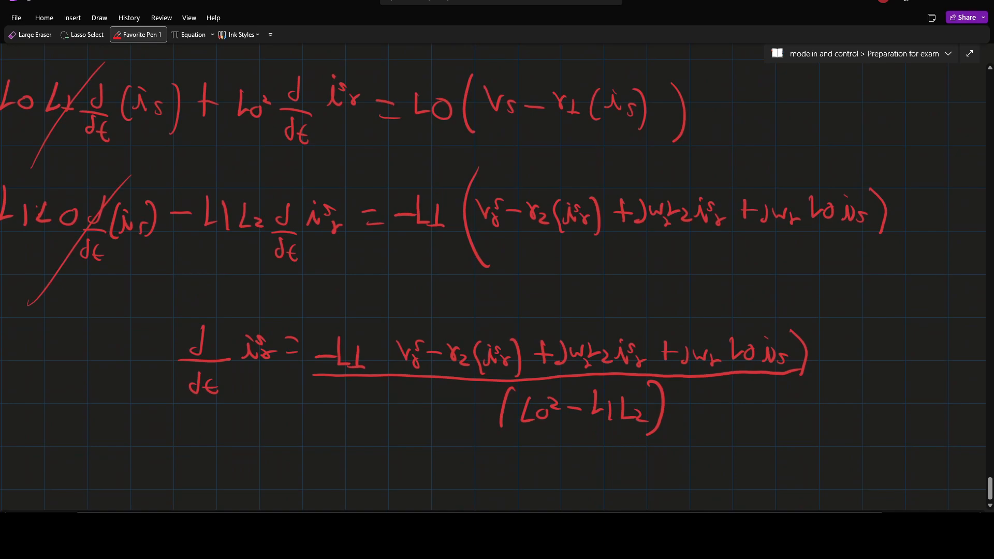
drag(393, 75, 672, 166)
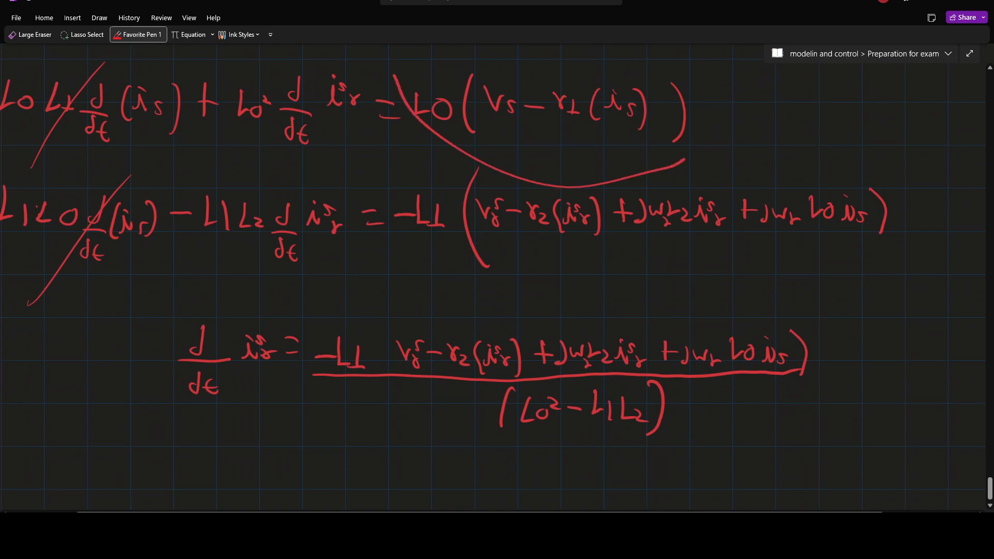
Copy the L0(vs − r1(is)) term from the right-hand side of the rotor-current derivation
scroll(497, 275, up, 20)
scroll(496, 274, down, 9)
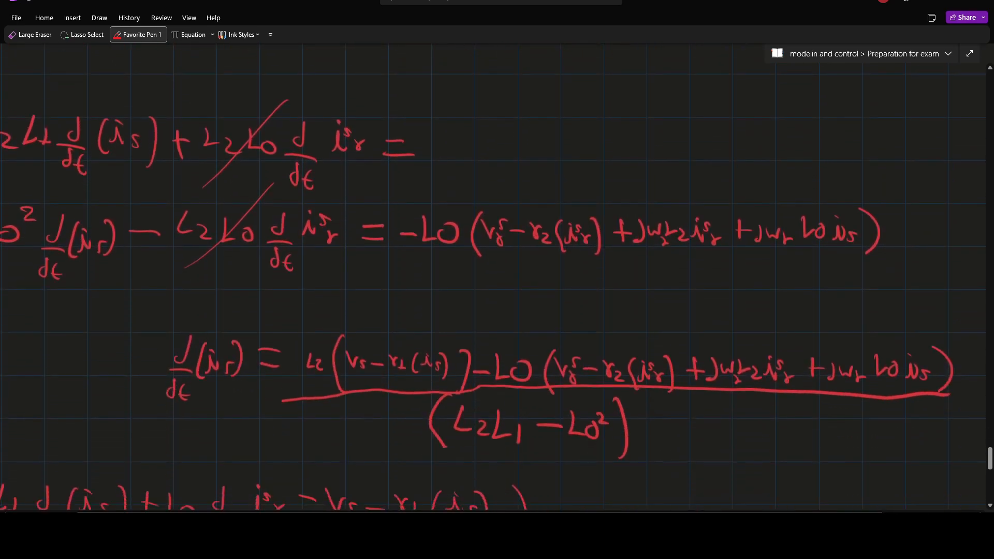
scroll(497, 274, down, 15)
scroll(496, 274, up, 5)
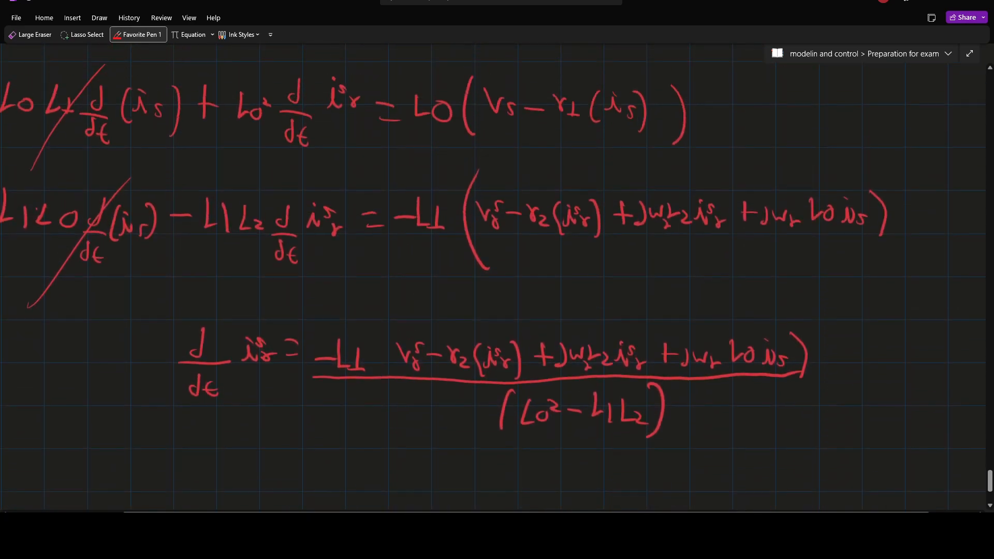
scroll(497, 275, up, 2)
scroll(497, 274, down, 1)
click(83, 35)
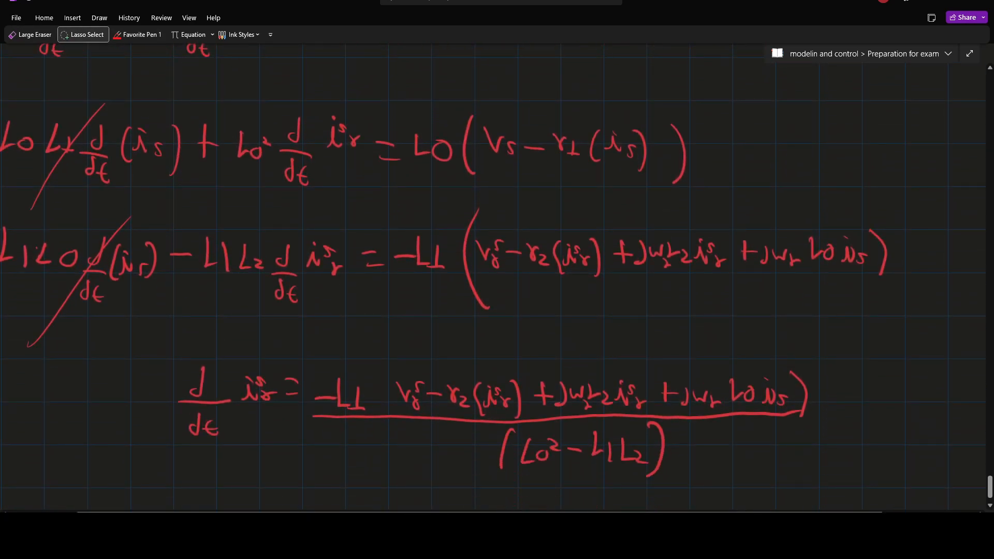
mouse_move(397, 106)
mouse_down()
mouse_move(585, 105)
mouse_move(624, 206)
mouse_move(468, 168)
mouse_up()
key(Escape)
mouse_move(409, 93)
mouse_down()
mouse_move(688, 203)
mouse_move(429, 83)
mouse_move(409, 96)
mouse_up()
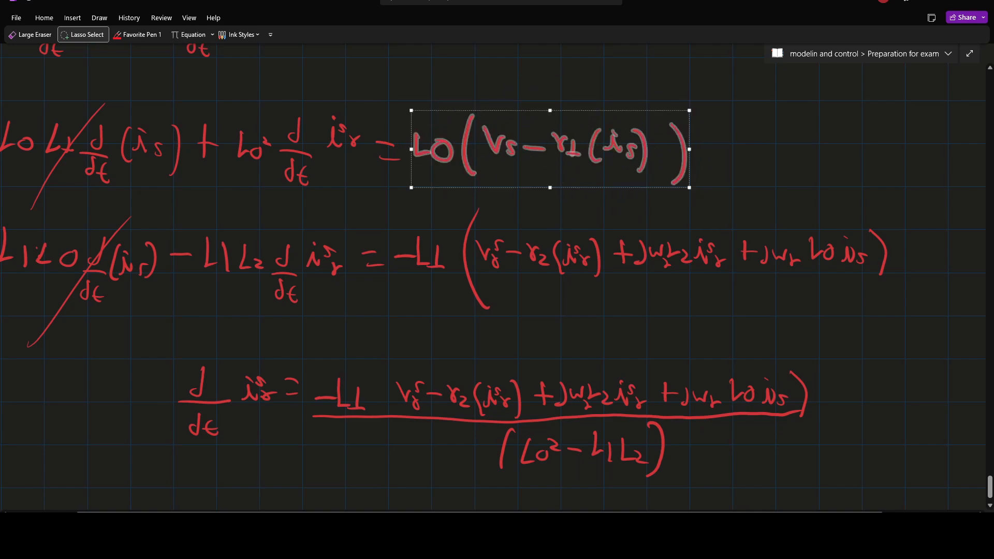
Move the whole fraction of the final d/dt(isr) equation to the right, leaving a gap after the equals sign
scroll(497, 278, left, 2)
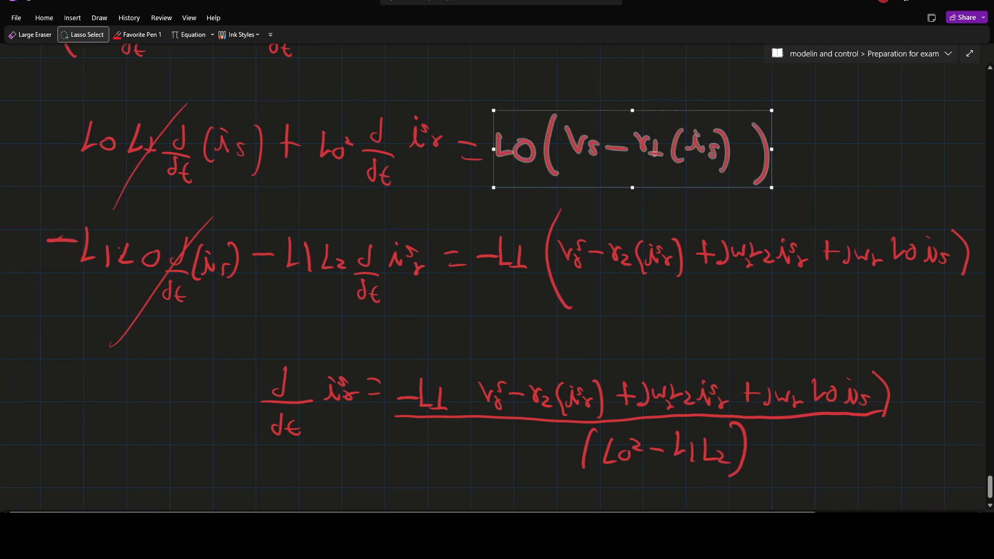
scroll(497, 278, down, 3)
scroll(496, 278, up, 2)
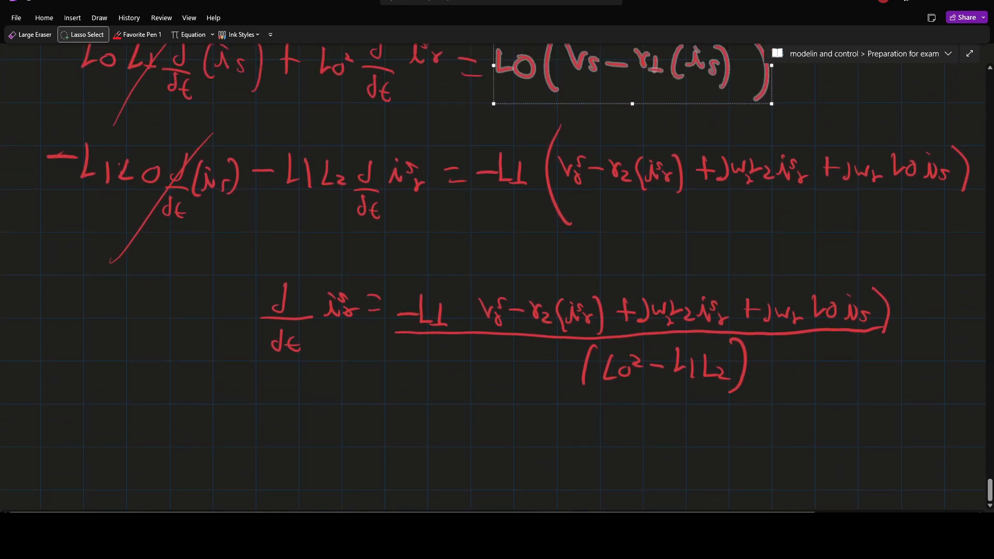
scroll(496, 278, up, 2)
drag(399, 351, 548, 462)
mouse_move(408, 346)
mouse_down()
mouse_move(427, 485)
mouse_move(481, 419)
mouse_up()
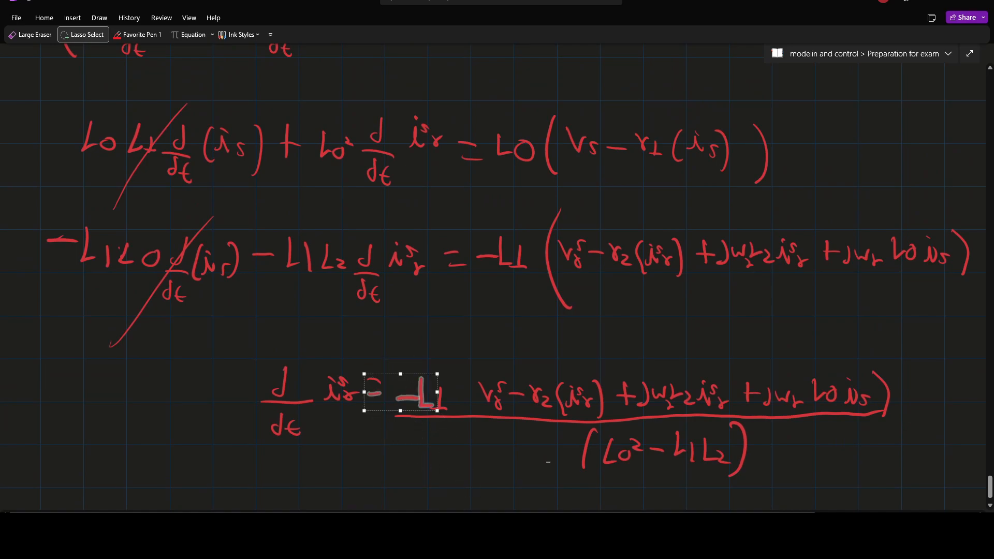
scroll(497, 278, down, 2)
mouse_move(442, 268)
mouse_down()
mouse_move(405, 278)
mouse_move(677, 466)
mouse_move(973, 272)
mouse_move(440, 265)
mouse_move(408, 279)
mouse_up()
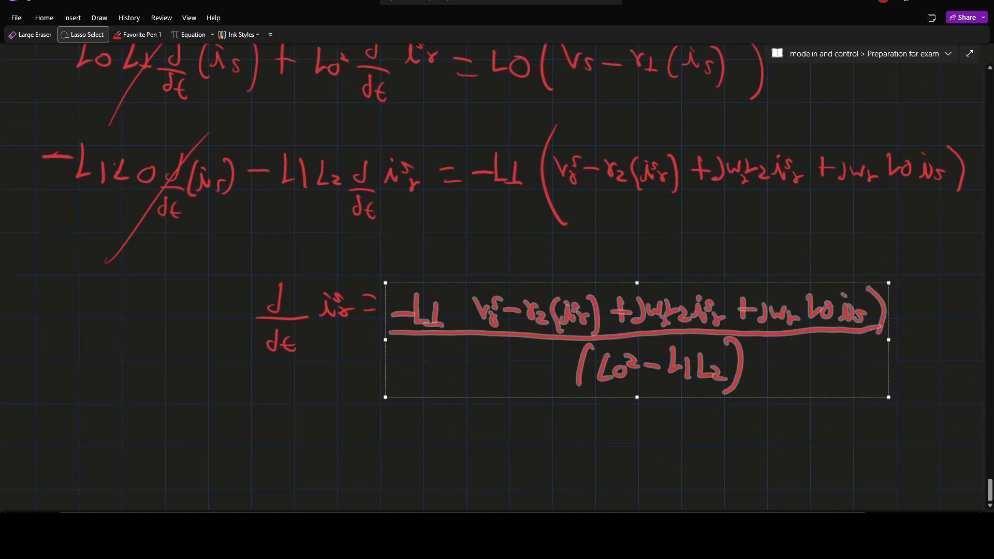
drag(637, 331, 899, 335)
Paste the L0(vs − r1(is)) term after the equals sign of d/dt(isr) and shrink it to fit before −L1
click(421, 295)
key(ctrl+v)
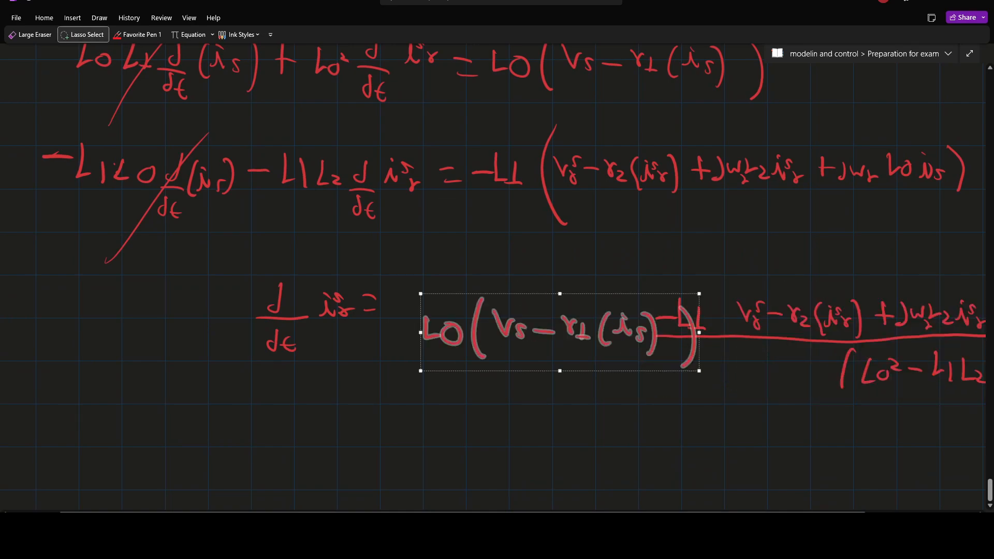
drag(559, 332, 539, 318)
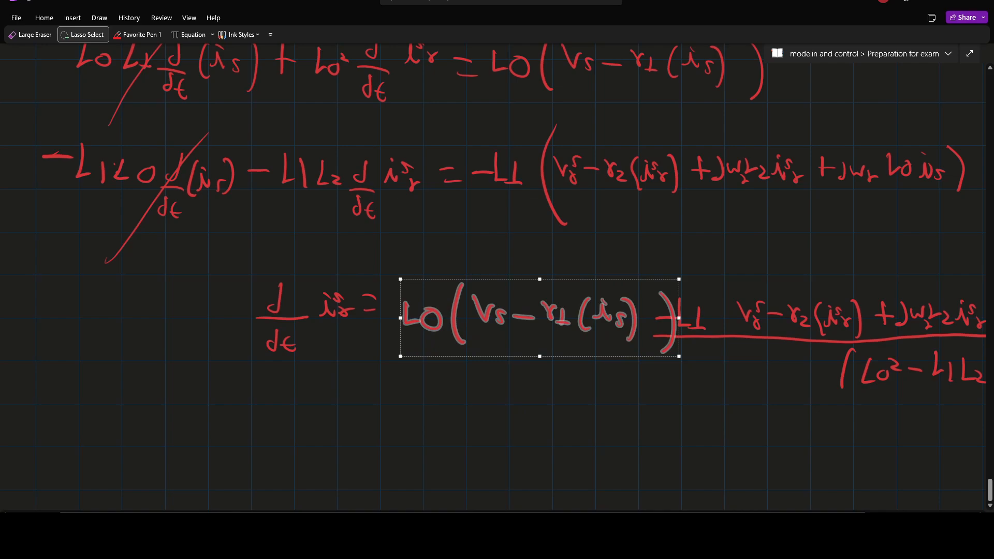
drag(678, 356, 635, 346)
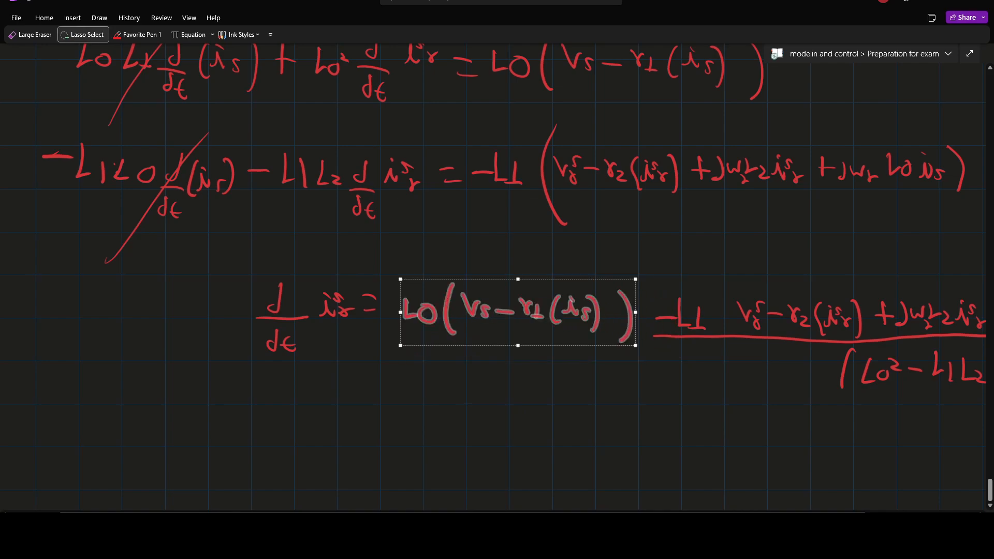
scroll(493, 278, right, 4)
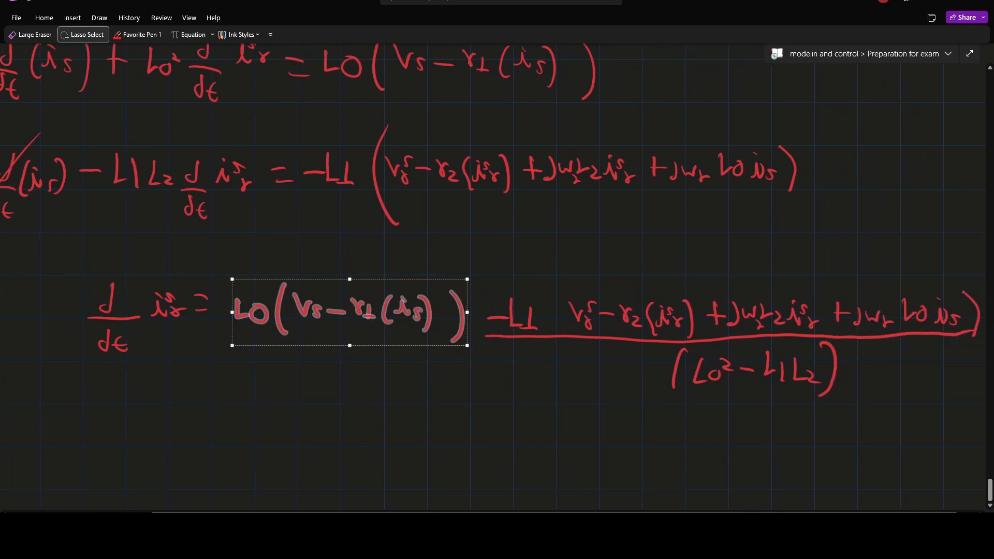
key(Escape)
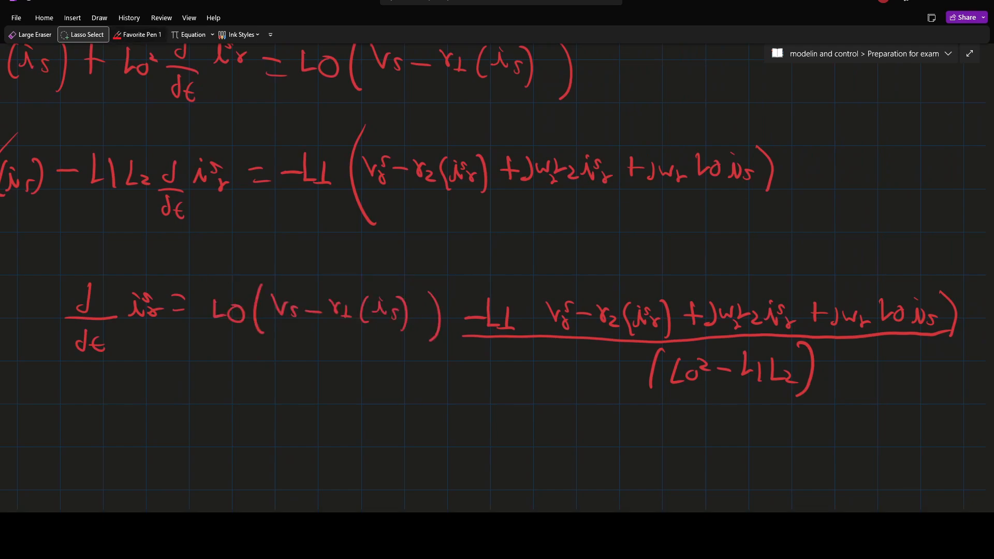
Extend the fraction bar under the L0(vs − r1(is)) term and center the denominator (L0² − L1L2) beneath it
click(137, 35)
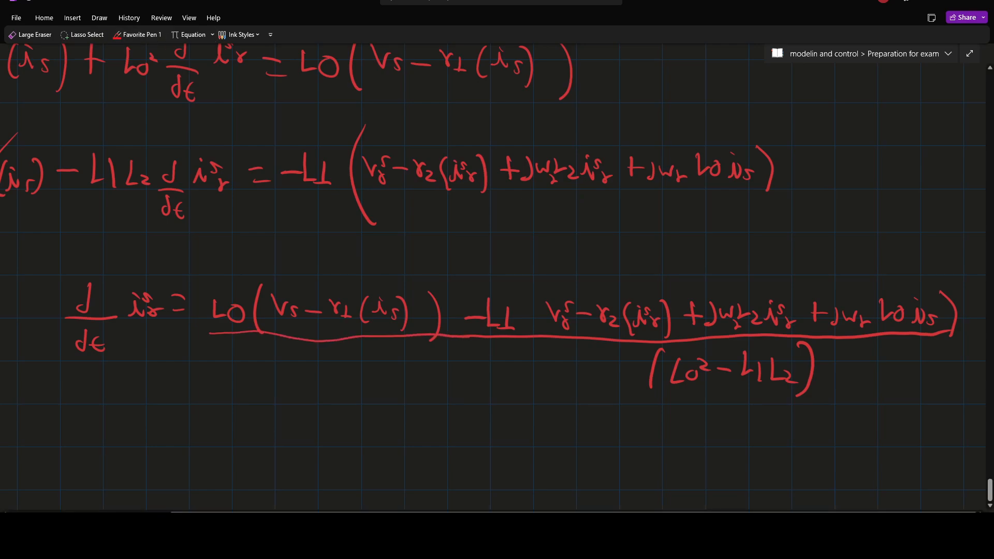
mouse_move(846, 425)
mouse_down()
mouse_move(696, 362)
mouse_move(609, 345)
mouse_up()
drag(731, 369, 494, 371)
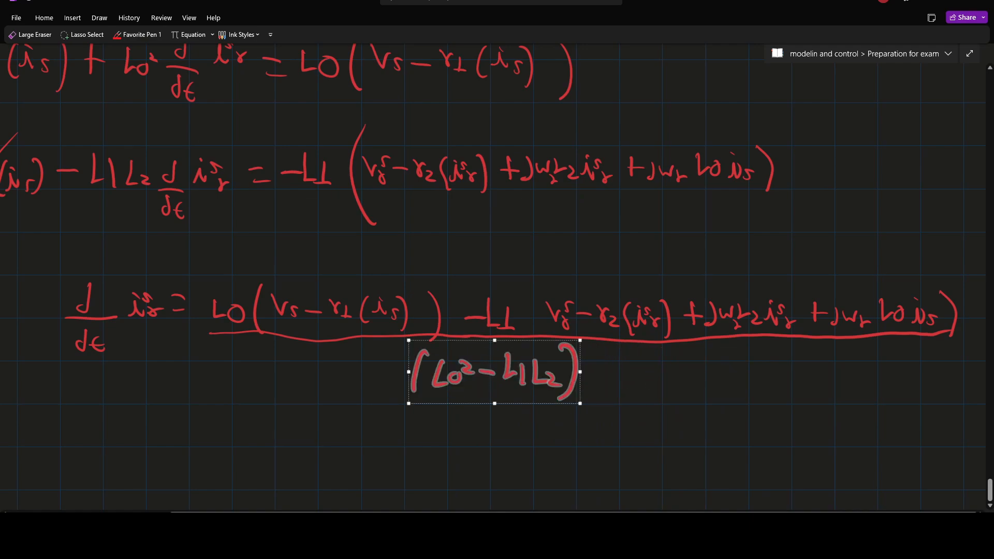
Copy the whole corrected d/dt(isr) equation and return to the summary equations beside the Induction machine model slide
mouse_move(28, 211)
mouse_down()
mouse_move(603, 405)
mouse_move(991, 422)
mouse_up()
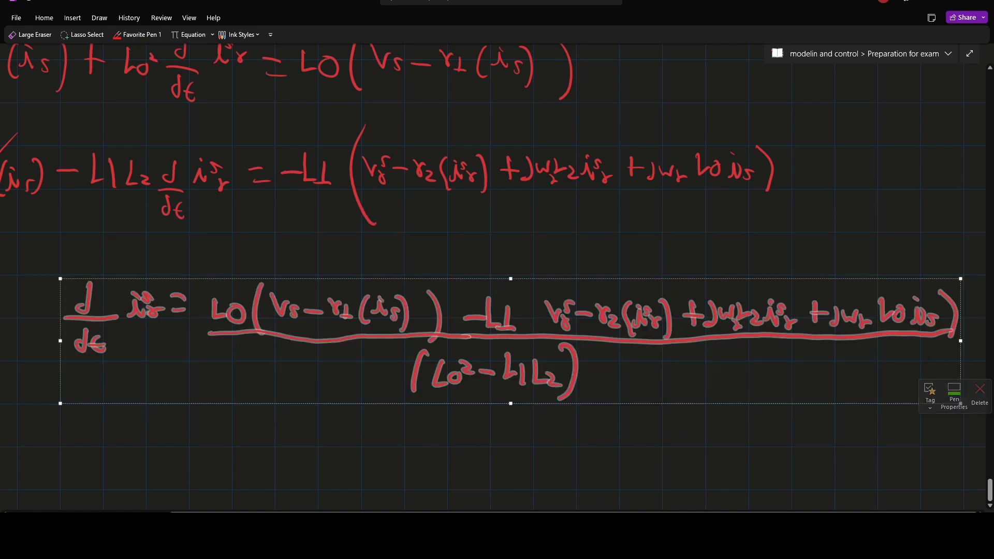
scroll(492, 274, up, 10)
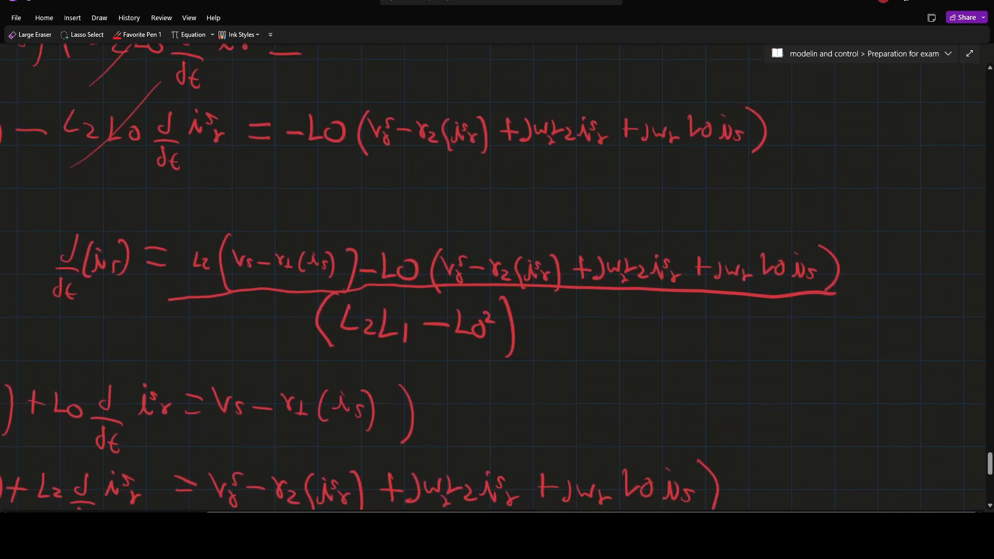
scroll(492, 274, down, 5)
scroll(492, 274, down, 2)
scroll(491, 274, up, 2)
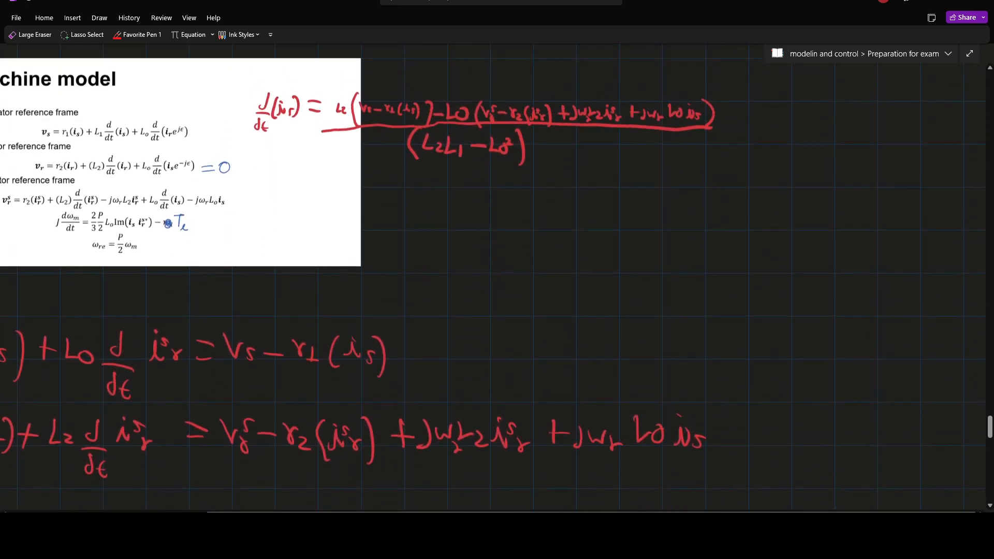
Paste the d/dt(isr) equation below d/dt(is), shrink it to fit beside the slide, and add an opening parenthesis after −L1
scroll(492, 275, left, 4)
key(ctrl+v)
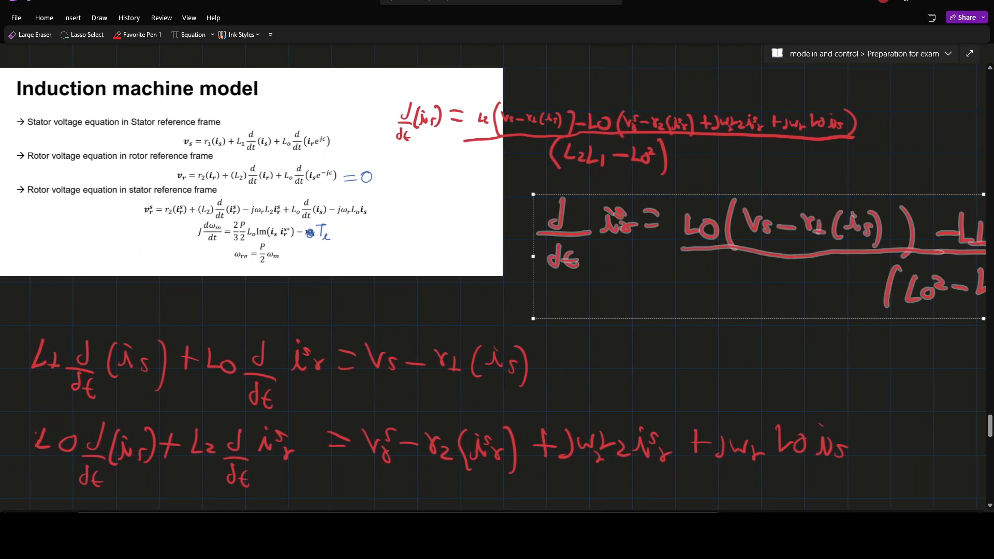
drag(621, 226, 471, 217)
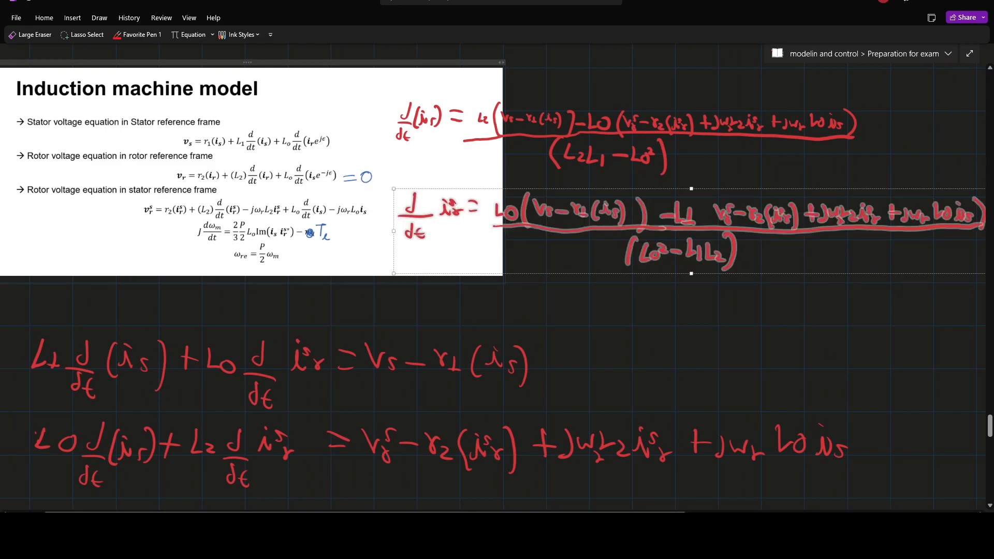
drag(394, 273, 475, 263)
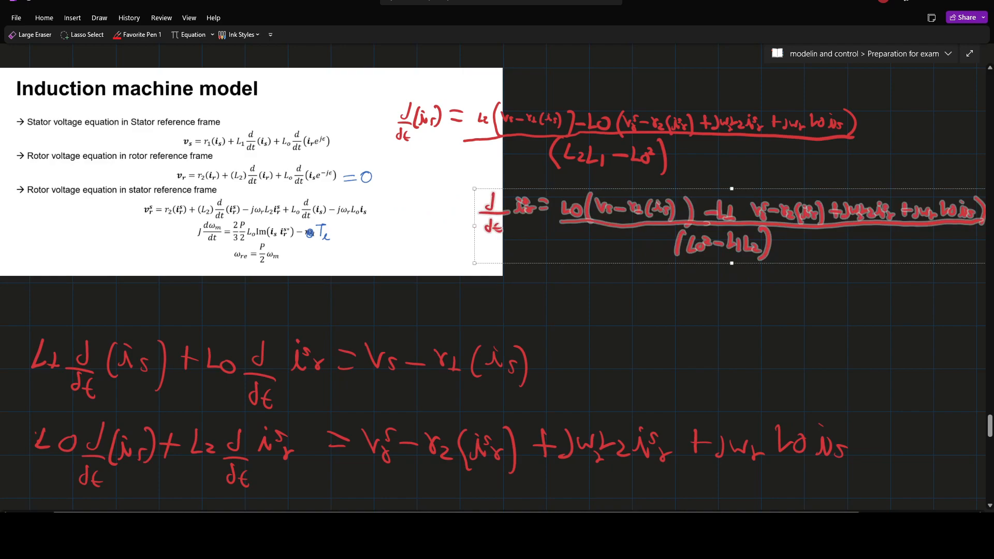
drag(621, 222, 529, 222)
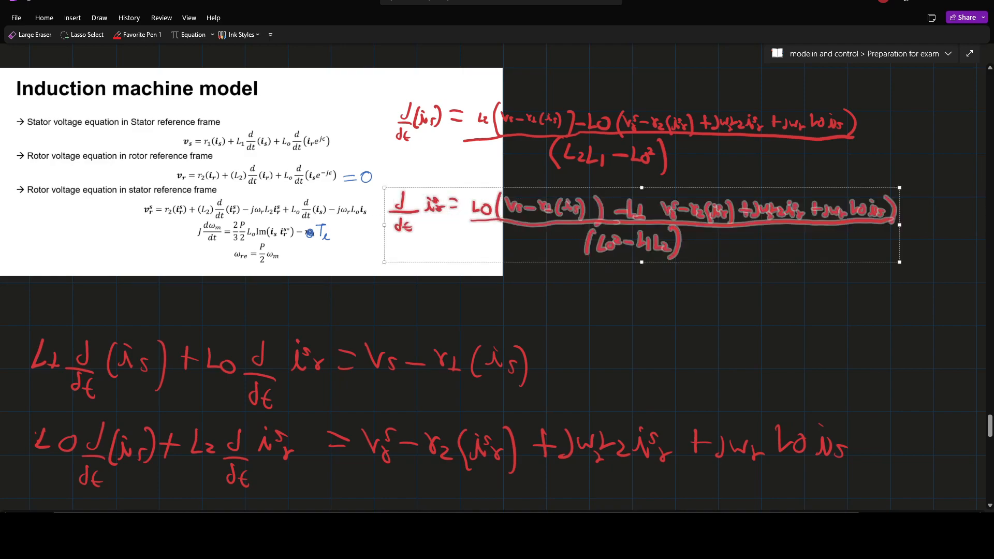
key(Escape)
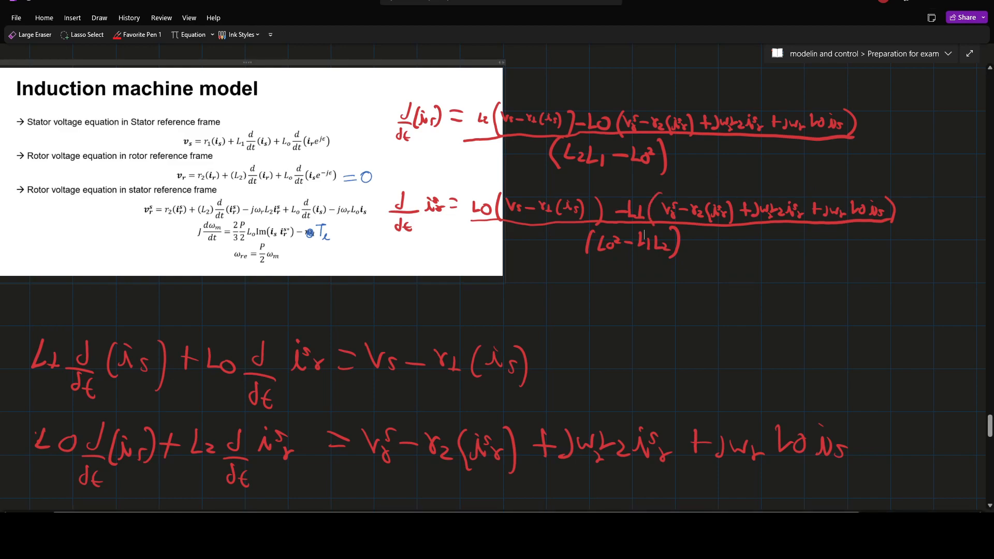
Capture the Induction machine model slide with both corrected current-derivative equations to the clipboard and switch to the wound_rotor_video model in Simulink
key(Print)
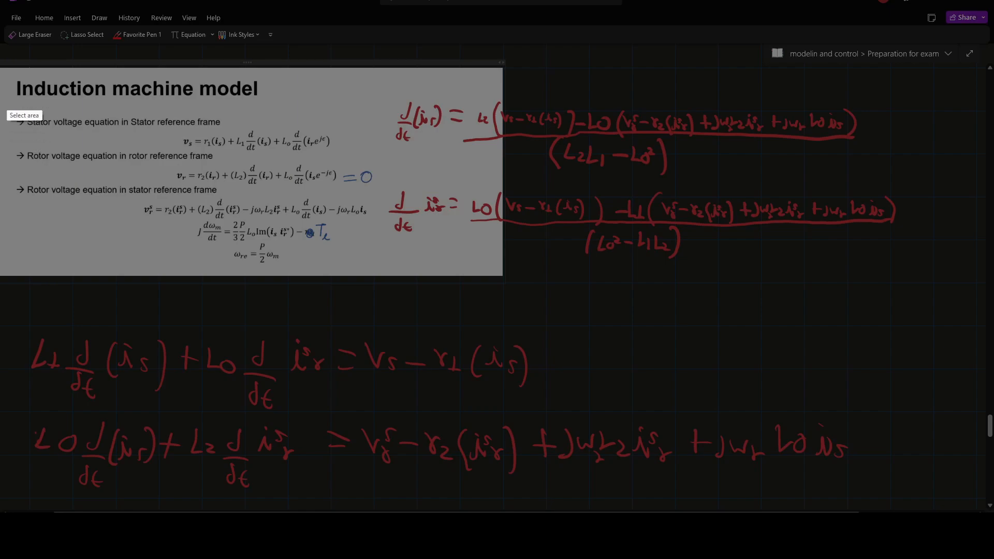
drag(0, 55, 886, 313)
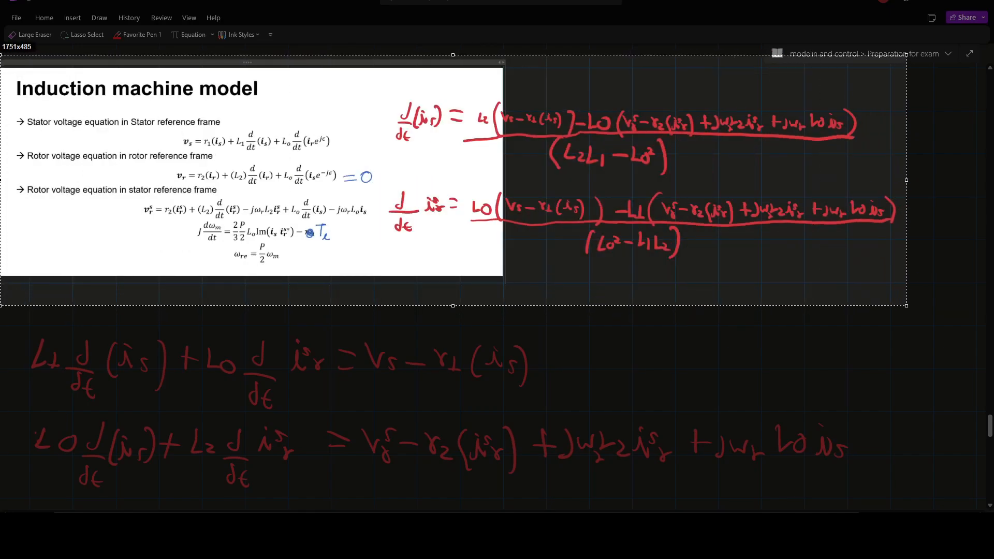
key(ctrl+c)
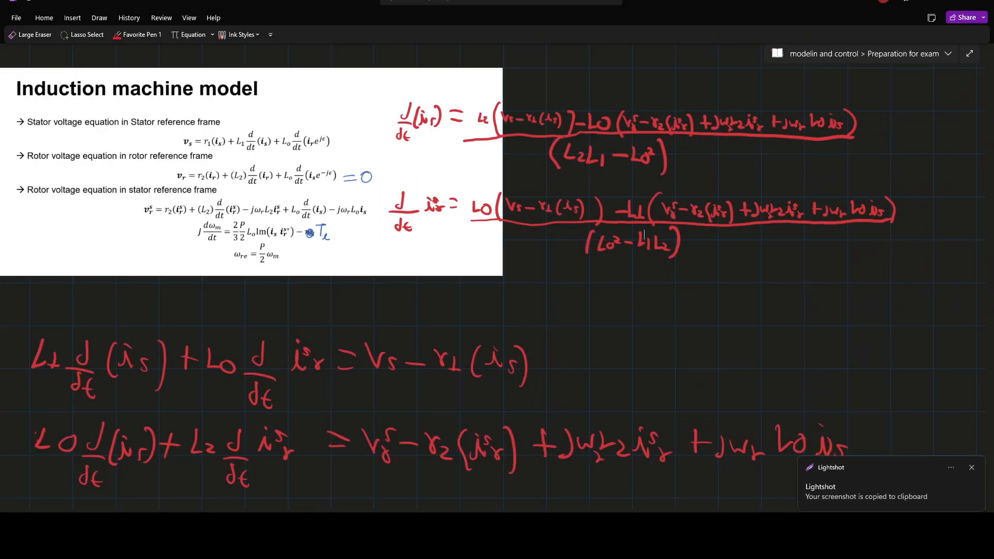
click(660, 529)
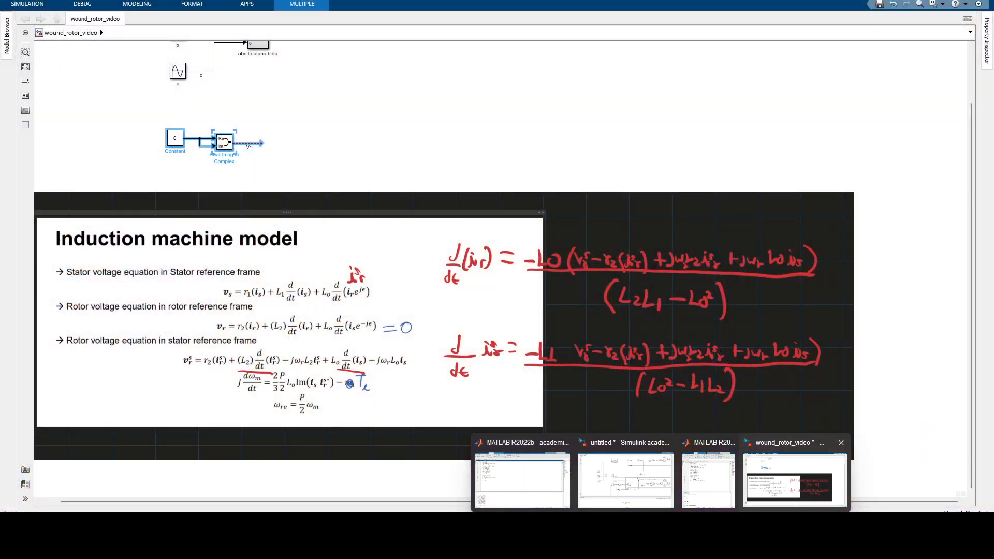
click(794, 478)
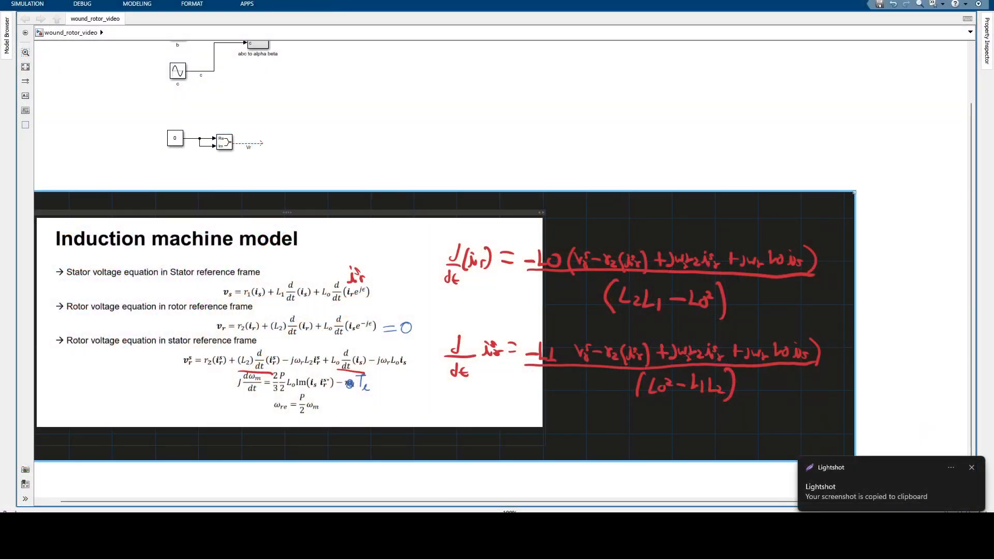
Replace the outdated equation image with the new screenshot and place it below the source blocks
double_click(445, 326)
key(Escape)
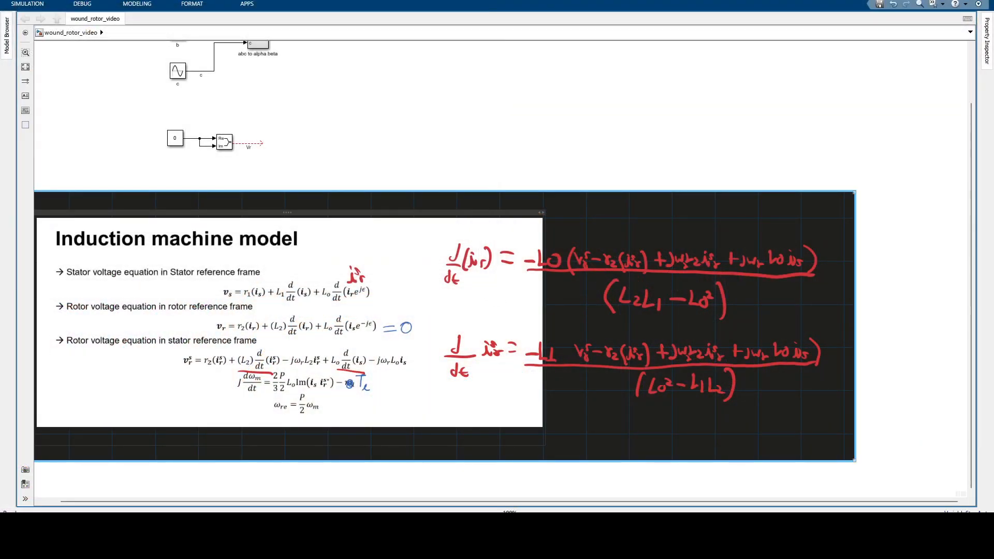
key(Delete)
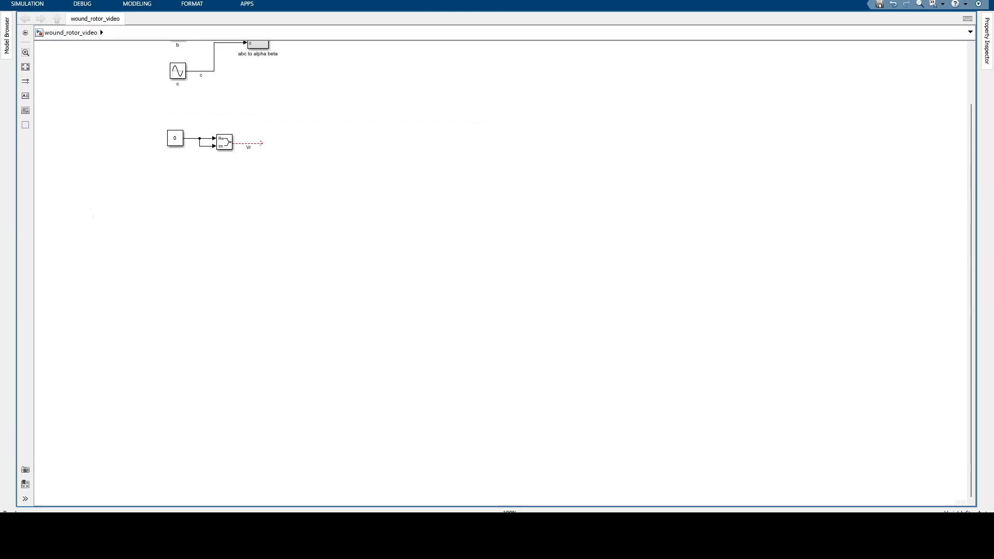
key(ctrl+v)
drag(342, 238, 732, 353)
Add a Gain block with gain Rs and place it below the output side of the abc to alpha beta subsystem
scroll(652, 329, up, 3)
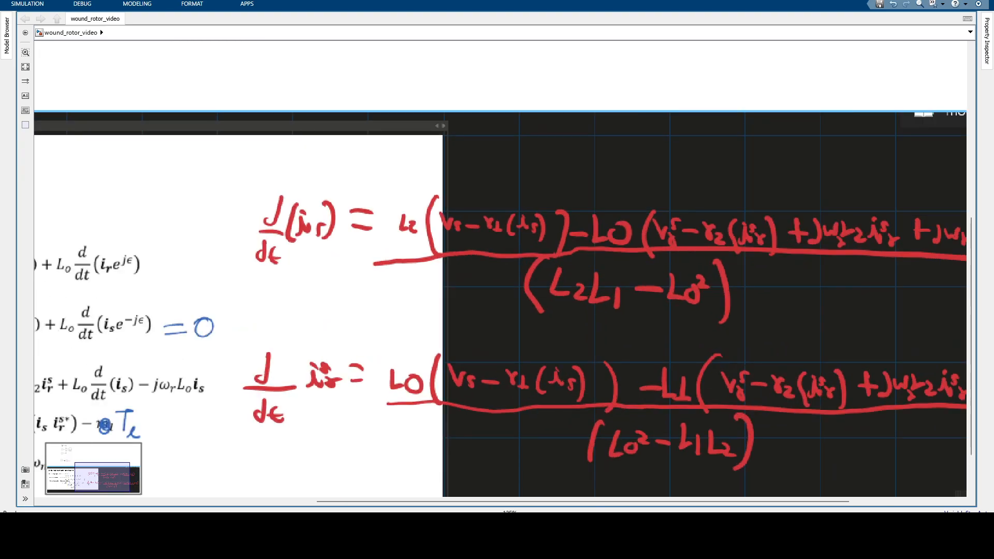
drag(651, 329, 814, 333)
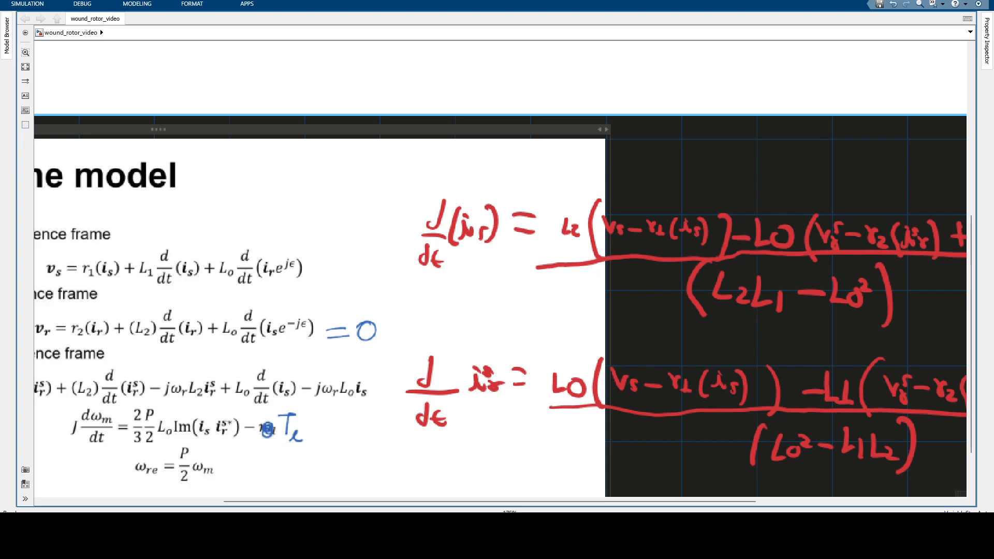
scroll(446, 230, up, 1)
scroll(446, 230, down, 4)
drag(446, 230, 524, 359)
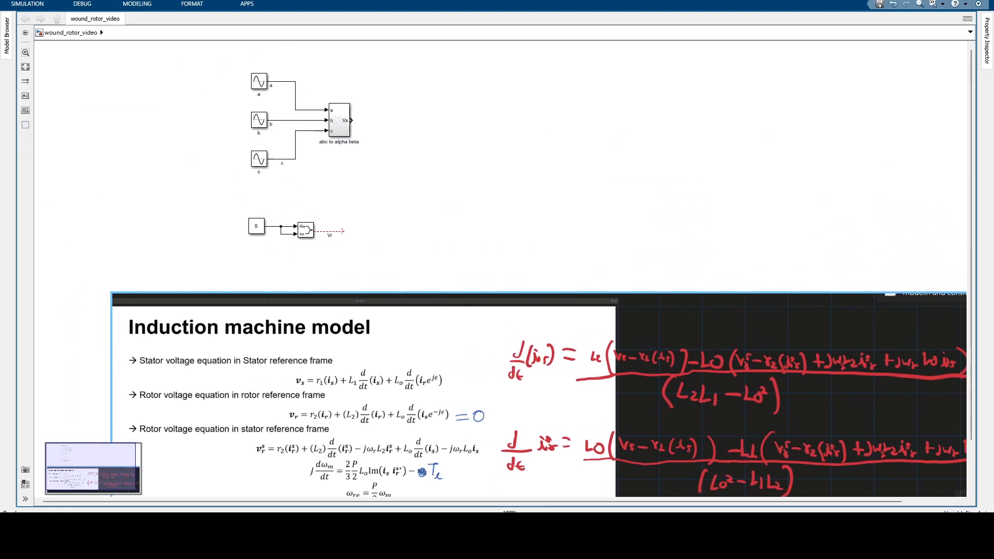
scroll(322, 149, up, 4)
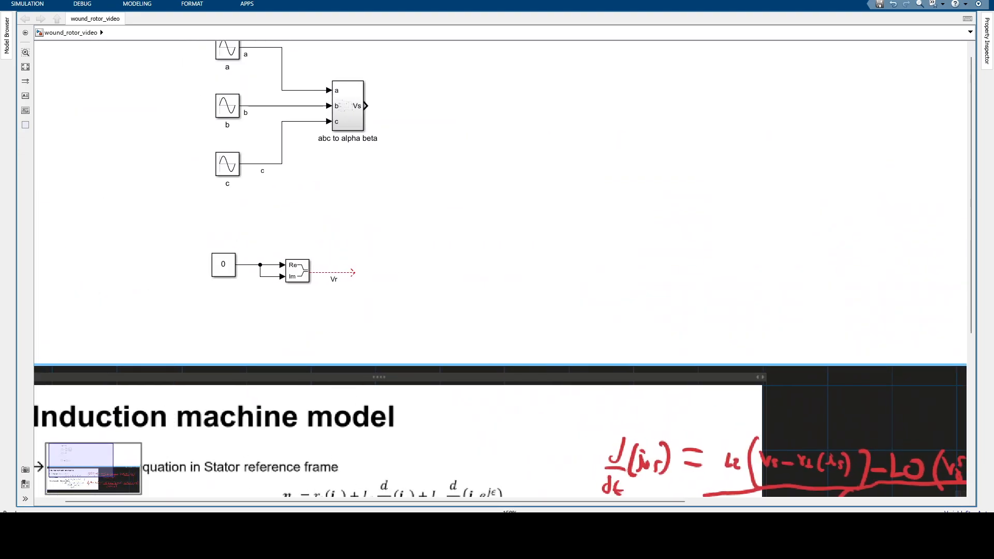
double_click(388, 168)
text(ga)
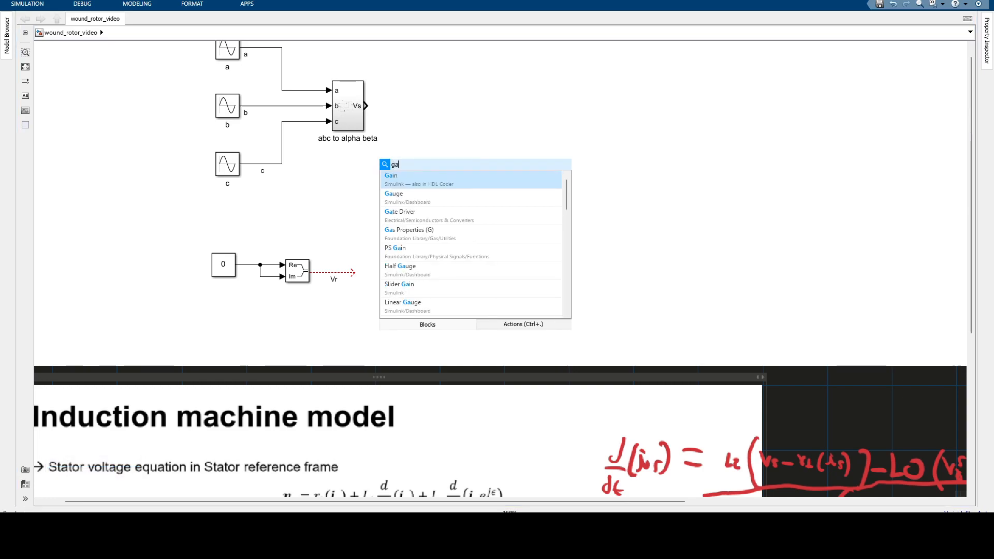
key(Return)
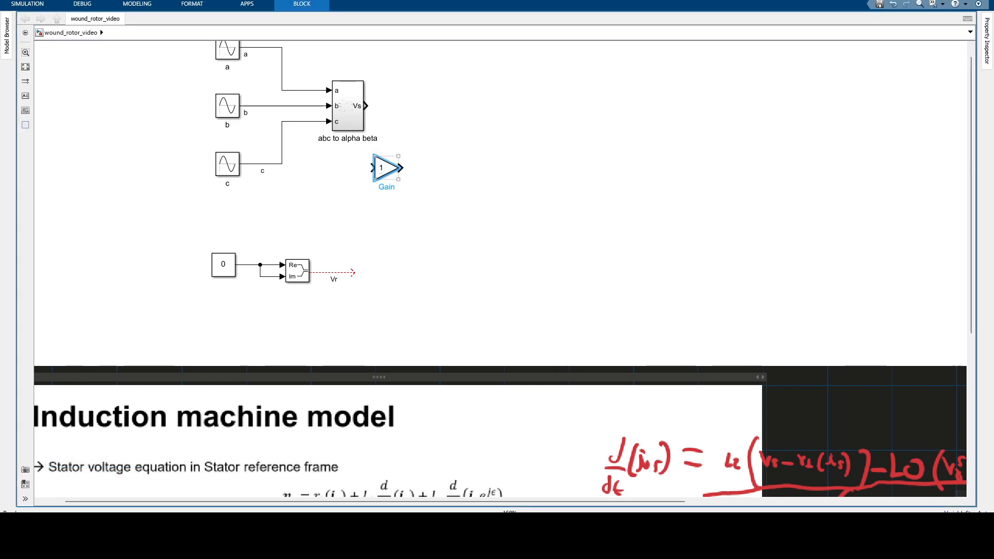
double_click(384, 168)
text(Rs)
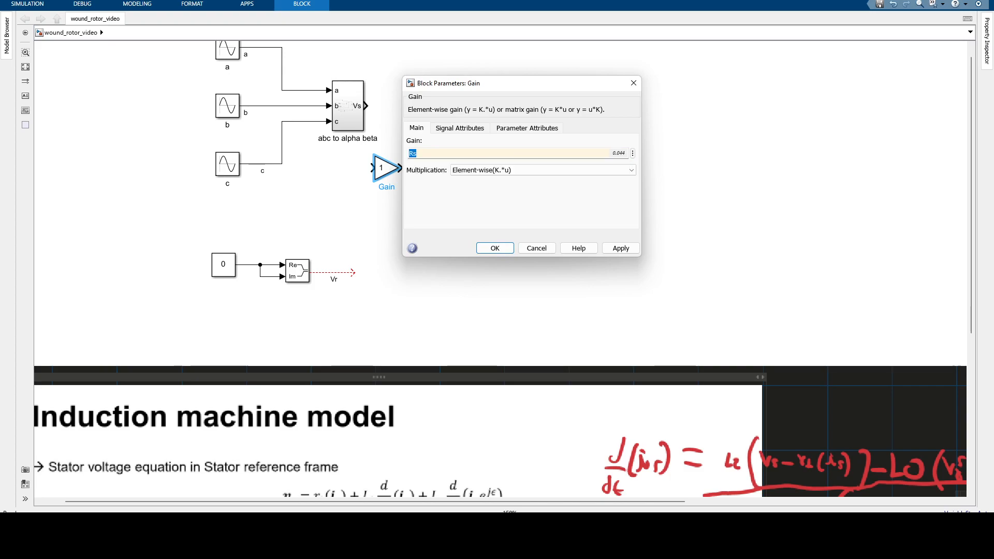
key(Return)
drag(384, 167, 412, 180)
Add a Sum block in line with the Vs output and set its list of signs to |+-
double_click(409, 99)
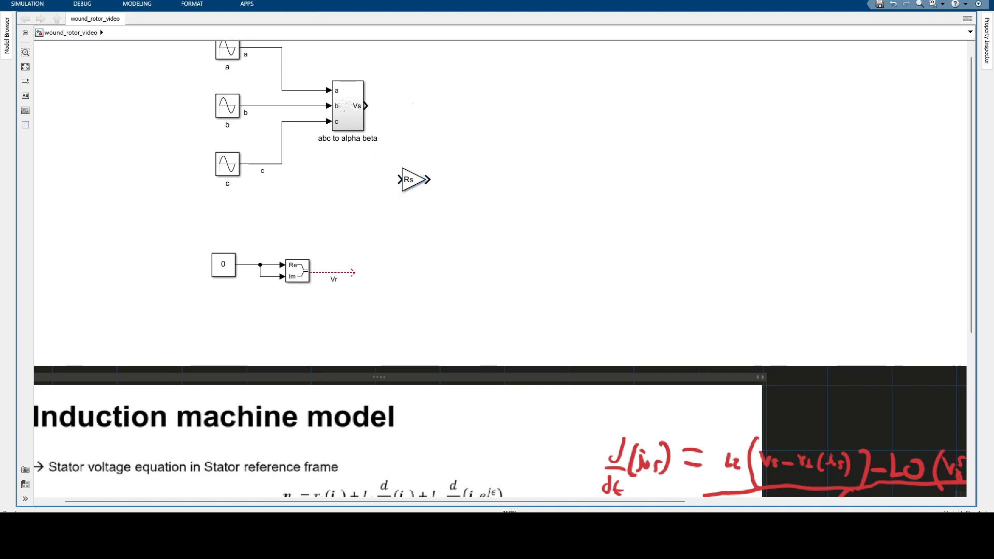
text(sum)
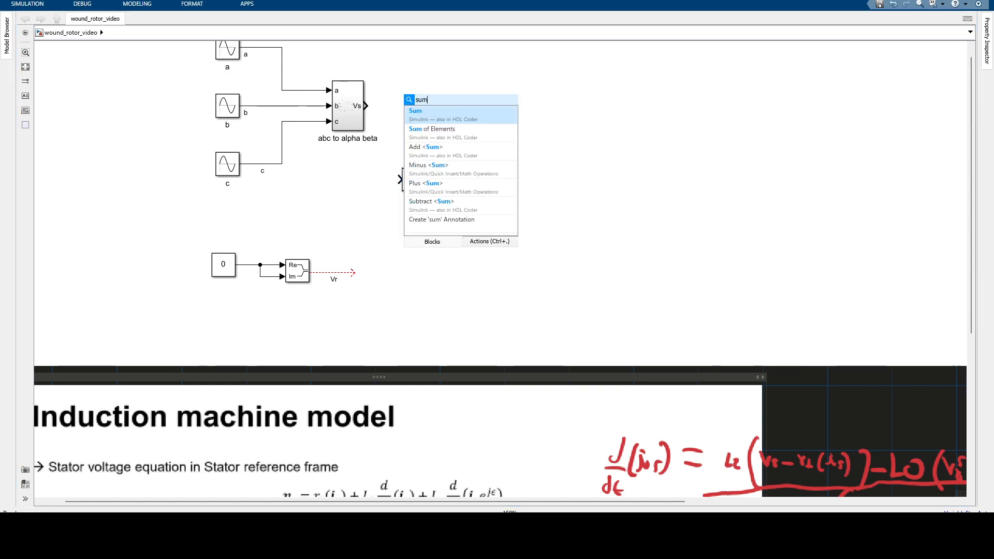
key(Return)
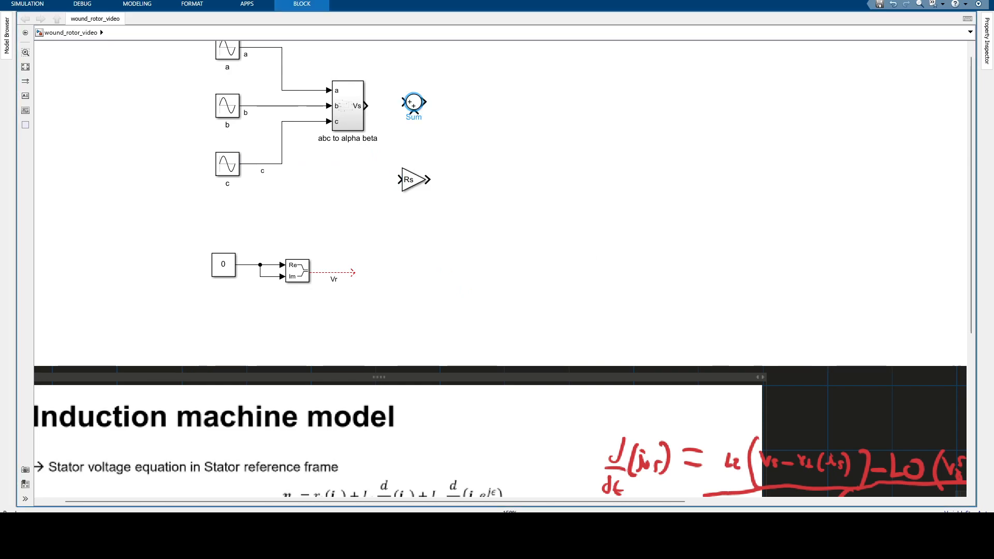
drag(412, 102, 464, 106)
double_click(464, 106)
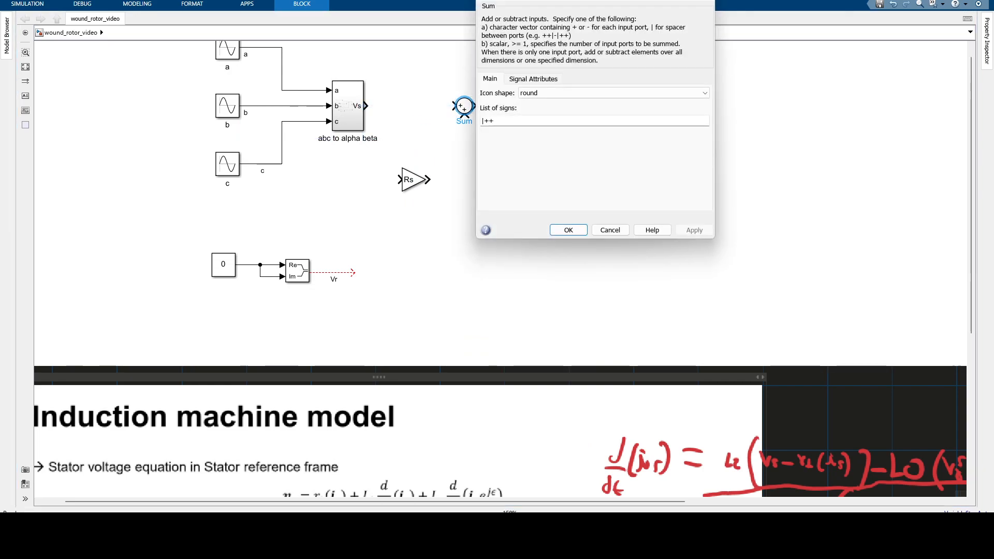
key(BackSpace)
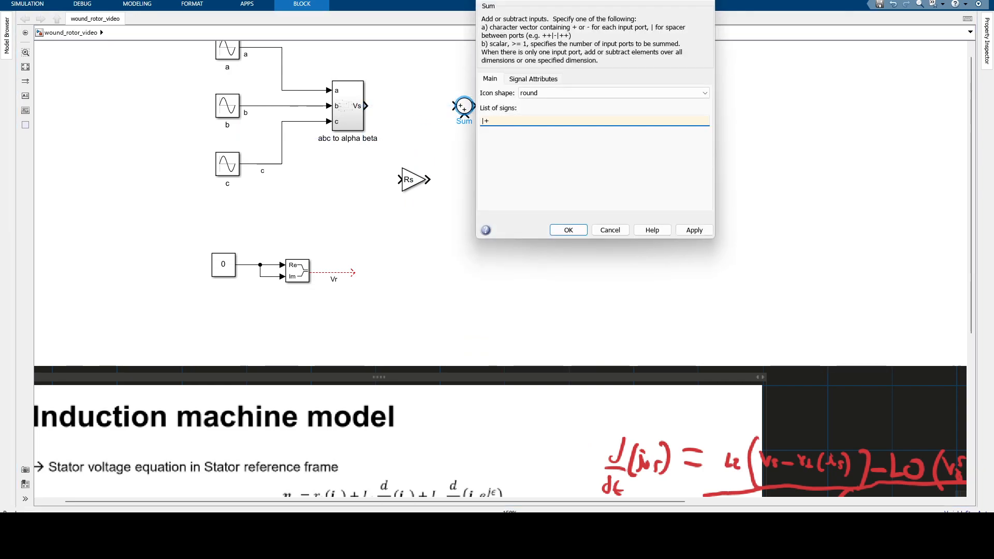
text(-)
key(Return)
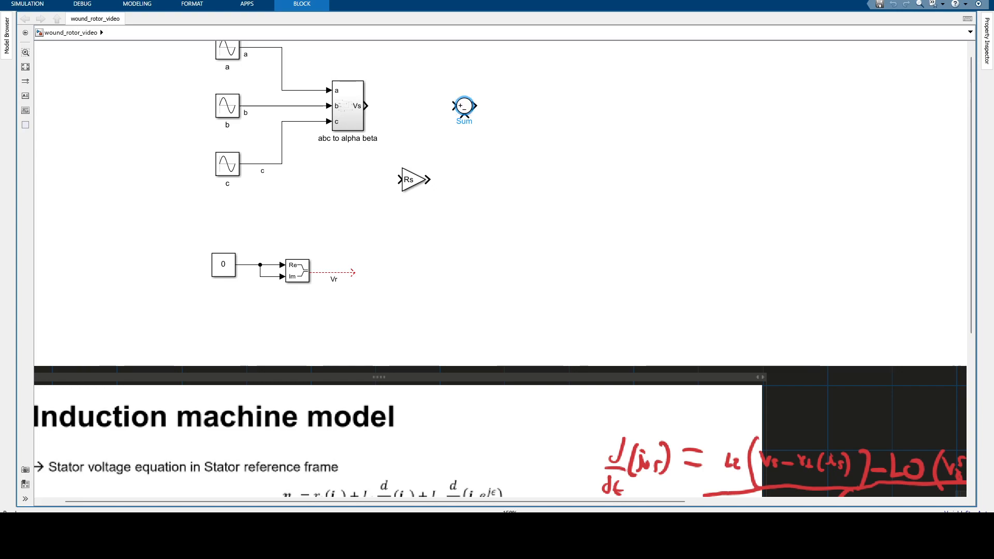
Connect Vs to the Sum's plus input and the Rs gain to its minus input, and feed the gain from a signal named is
drag(365, 106, 453, 106)
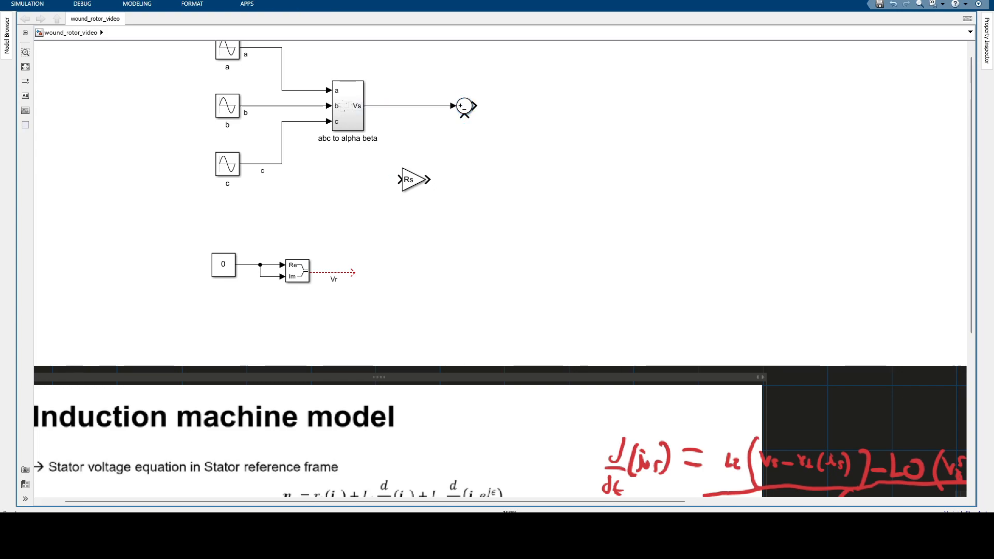
drag(427, 180, 464, 115)
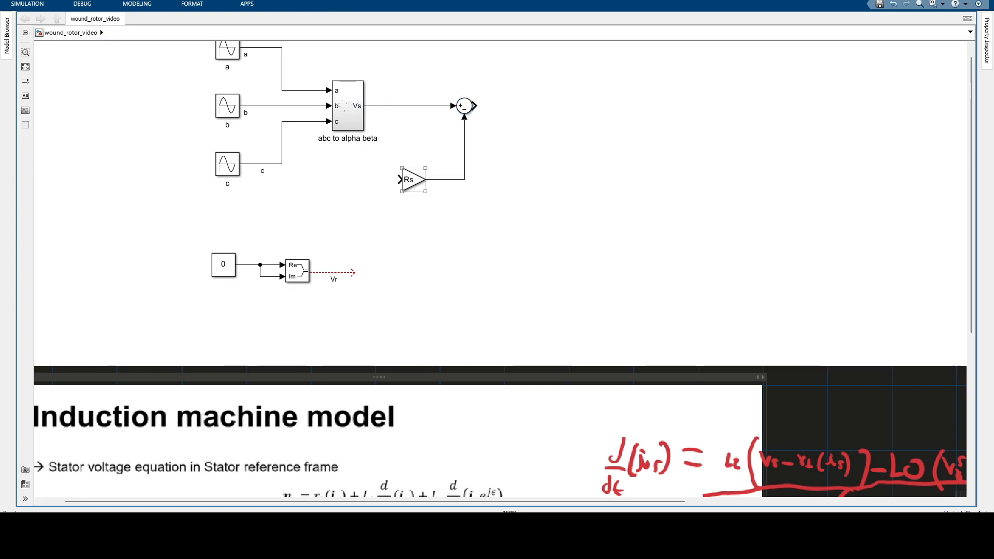
drag(399, 179, 339, 171)
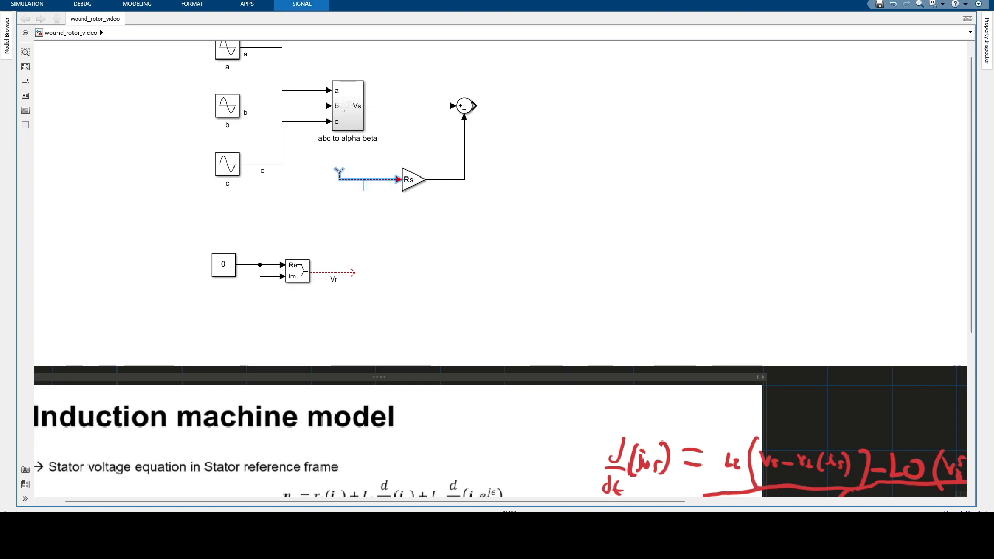
text(is)
click(479, 150)
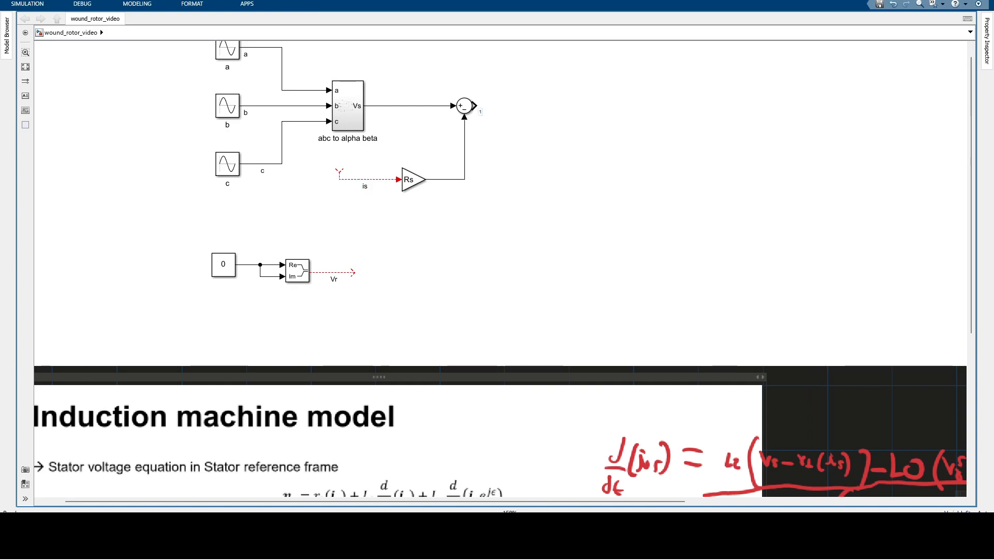
Draw an output signal line from the Sum block and name it Vs-Rs*is
drag(474, 106, 564, 107)
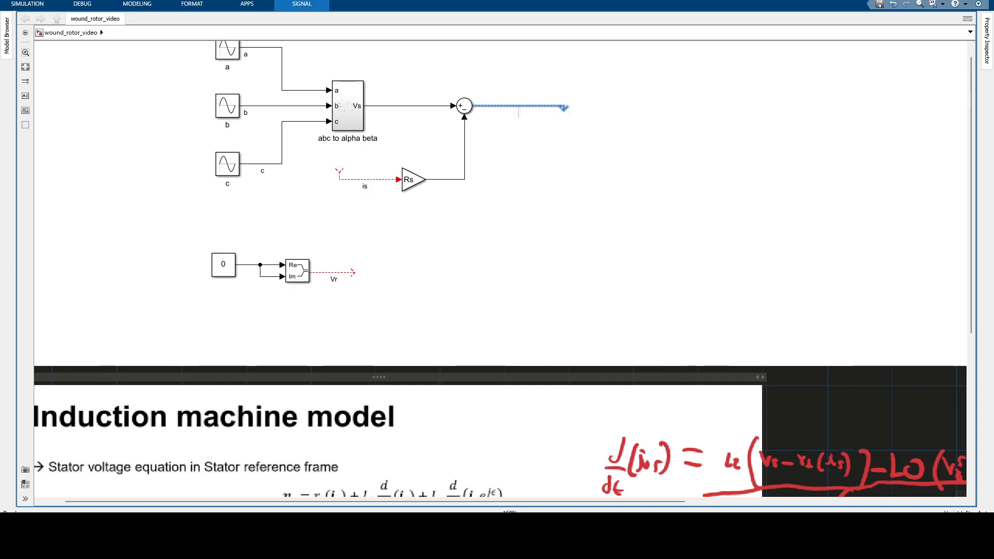
double_click(519, 107)
text(Vs-R)
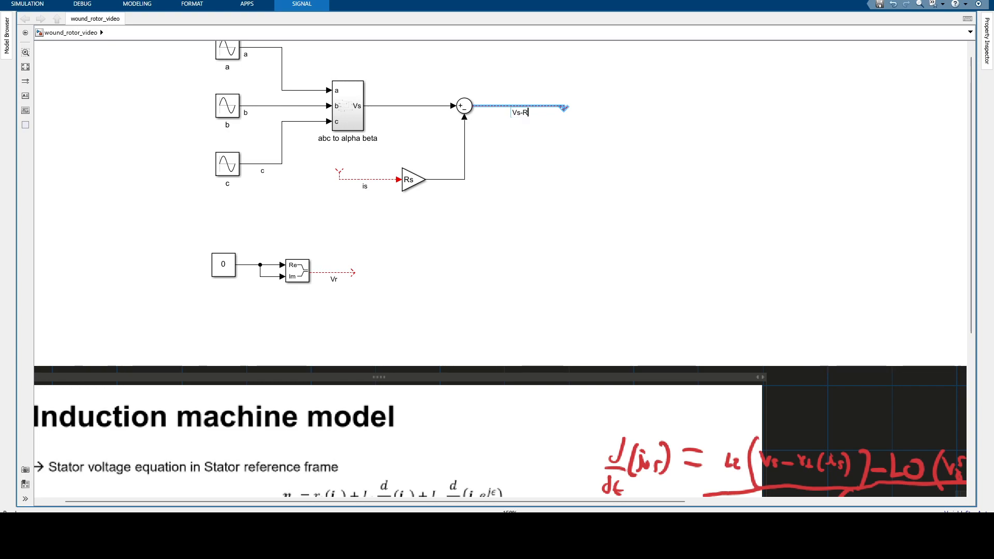
text(s*i)
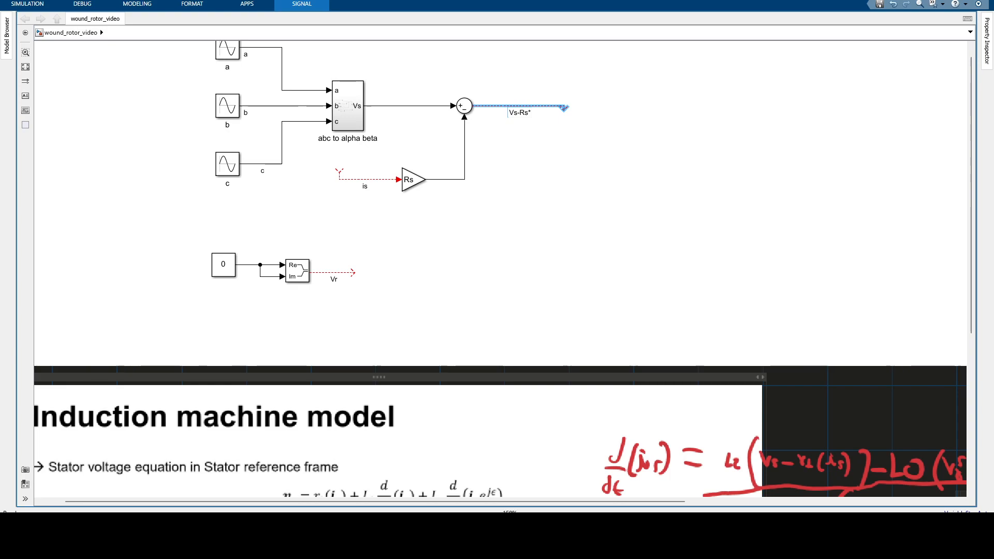
text(s)
Examine the d/dt(is) and d/dt(isr) equations in the reference image against the stator voltage blocks built above it
scroll(465, 155, down, 2)
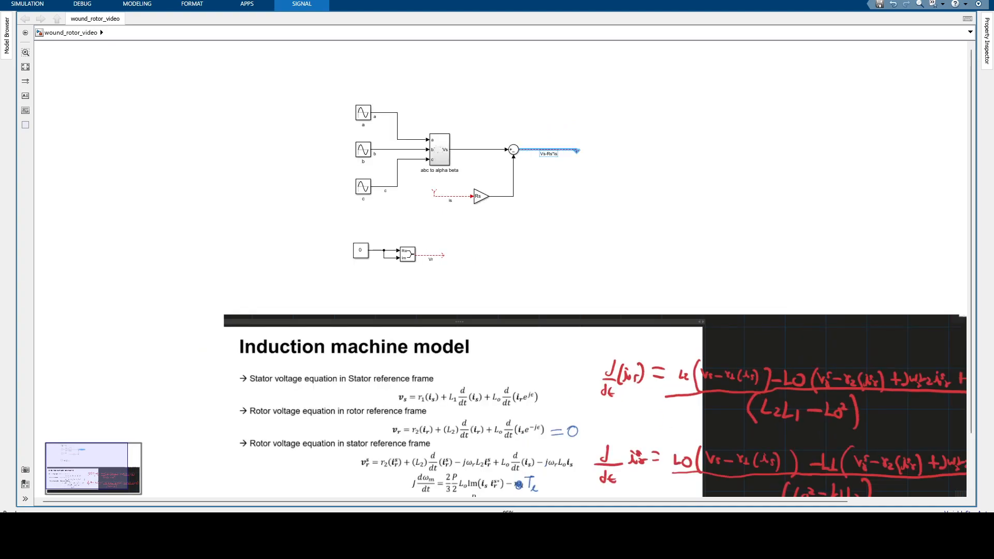
scroll(638, 227, up, 2)
drag(638, 227, 581, 103)
scroll(581, 103, down, 1)
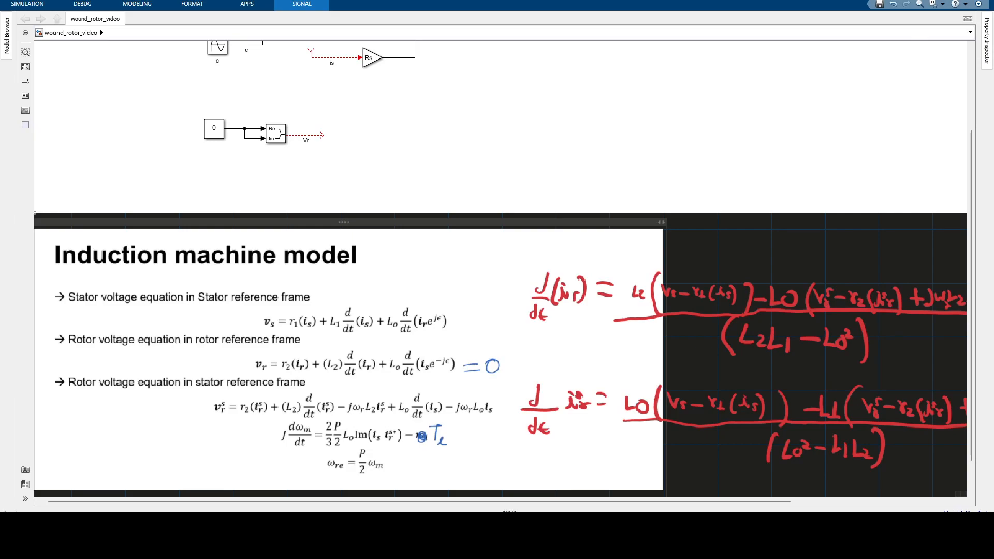
scroll(414, 226, down, 1)
drag(415, 226, 342, 210)
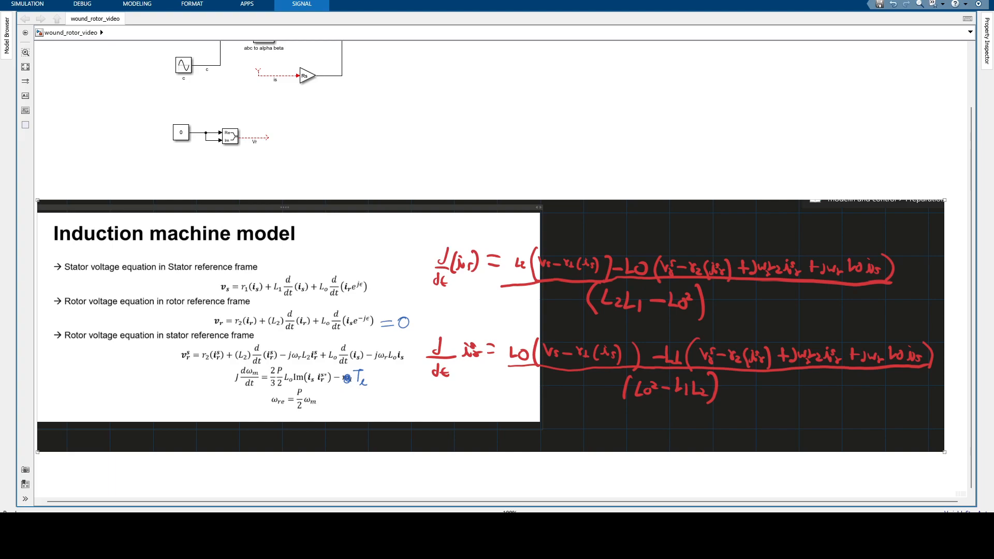
scroll(693, 332, up, 1)
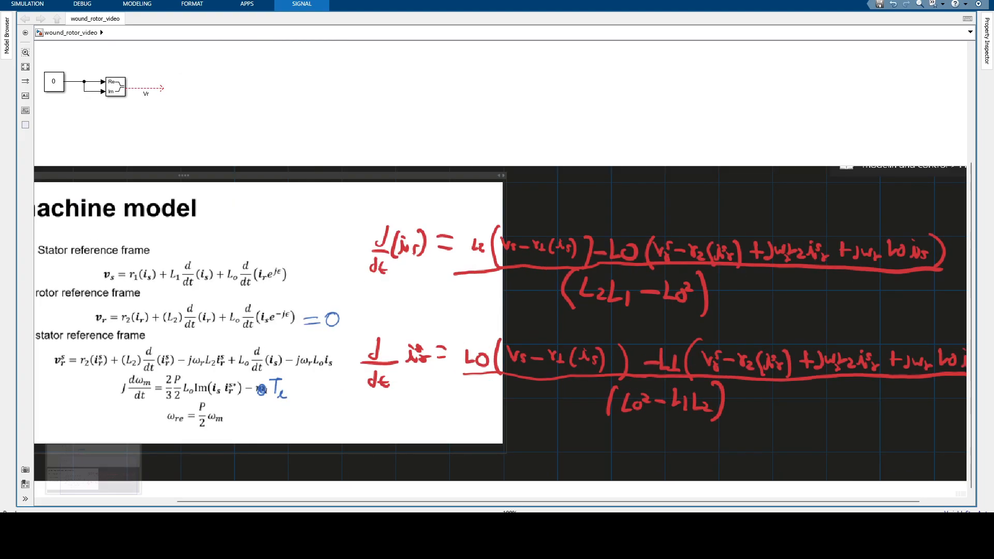
scroll(665, 310, down, 2)
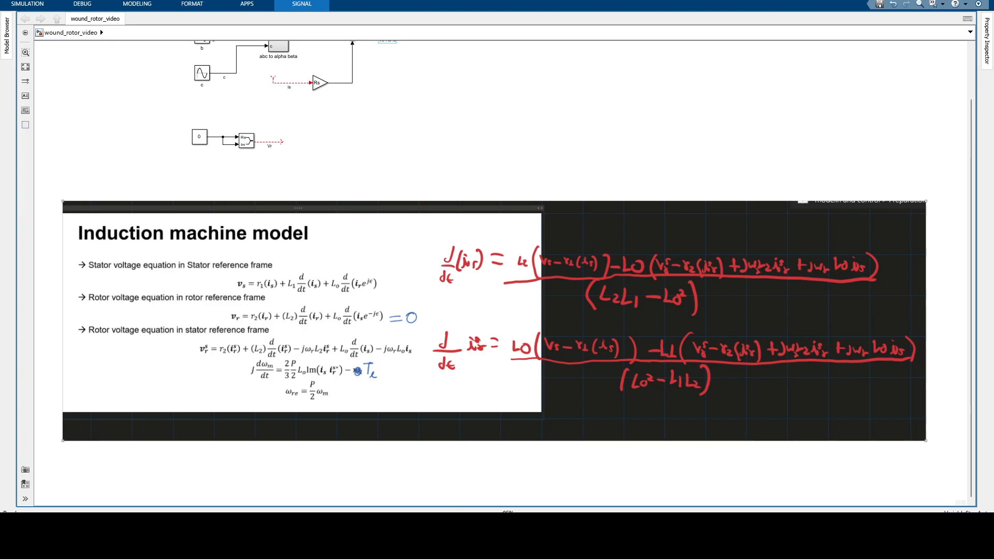
scroll(665, 279, up, 3)
scroll(665, 279, down, 1)
drag(665, 280, 632, 285)
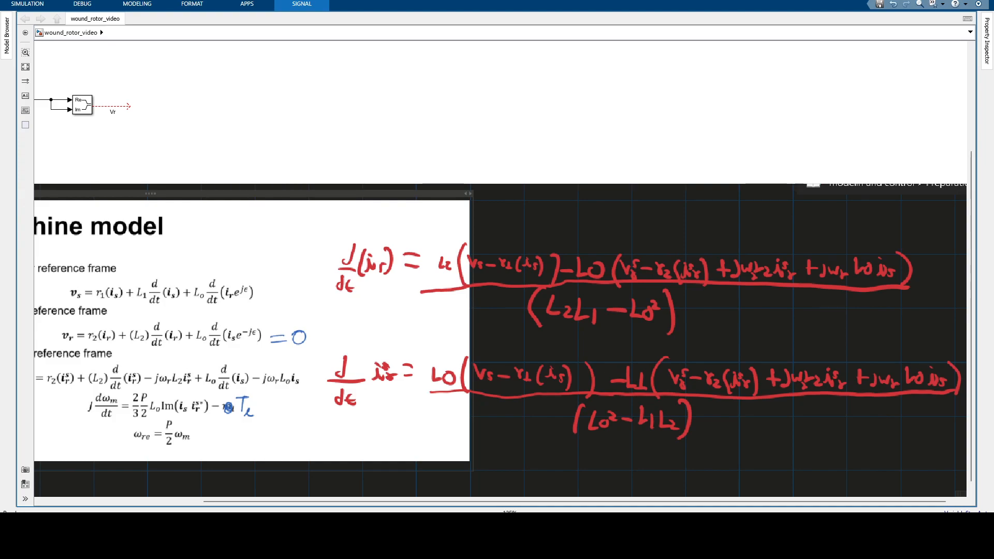
scroll(730, 399, down, 2)
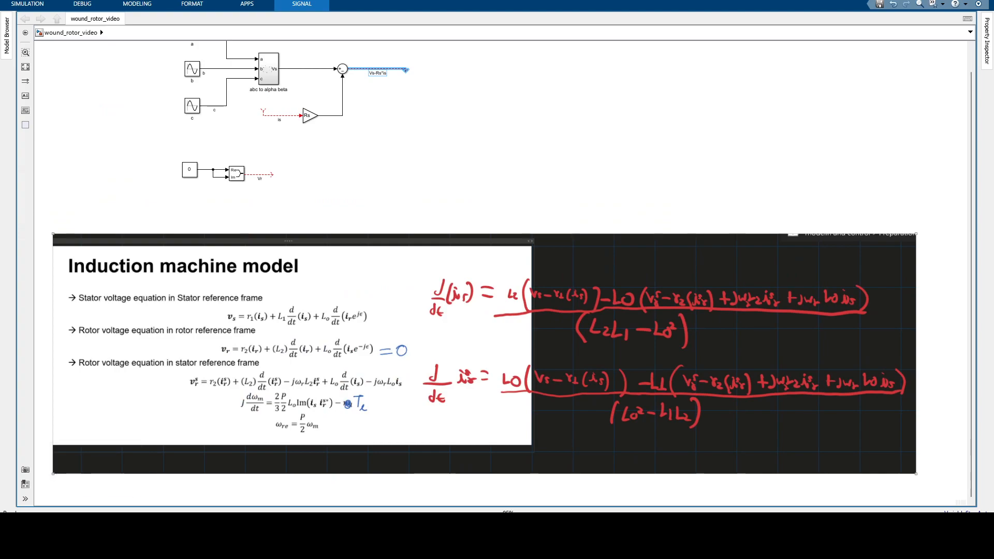
scroll(509, 299, down, 1)
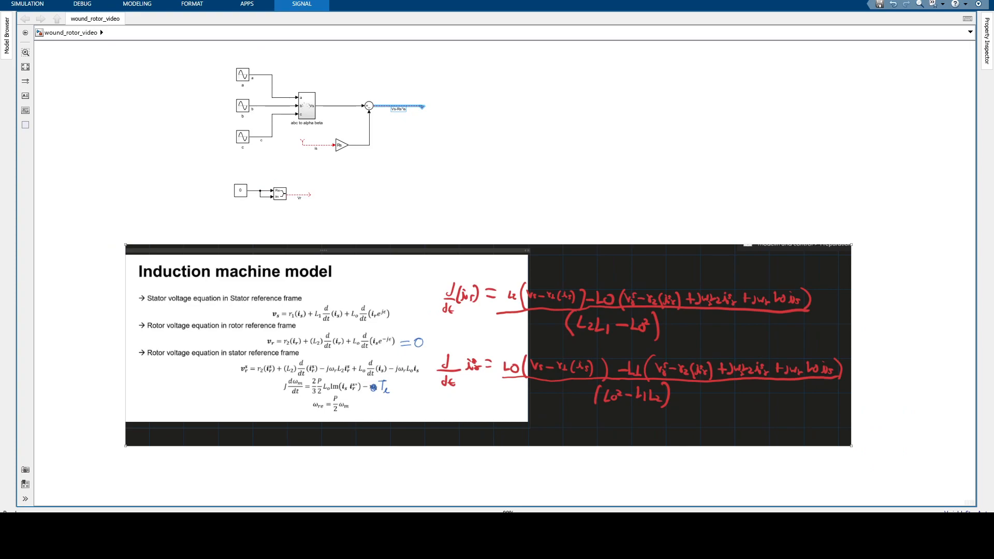
Read the rotor voltage terms in the reference image's current-derivative equations and compare them with the Vr signal blocks
drag(580, 300, 571, 234)
scroll(582, 380, down, 3)
scroll(582, 381, up, 3)
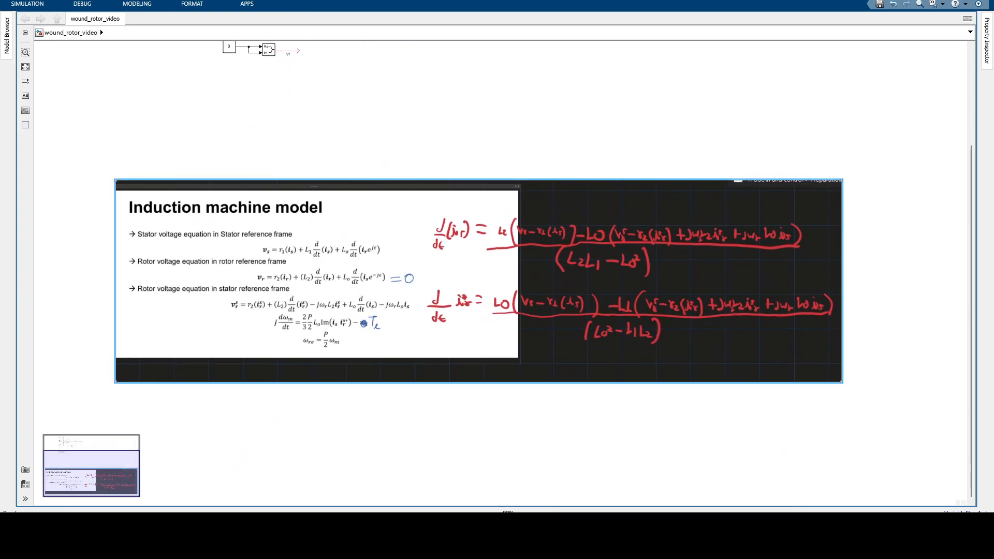
scroll(507, 297, up, 1)
drag(507, 297, 465, 363)
scroll(466, 362, down, 1)
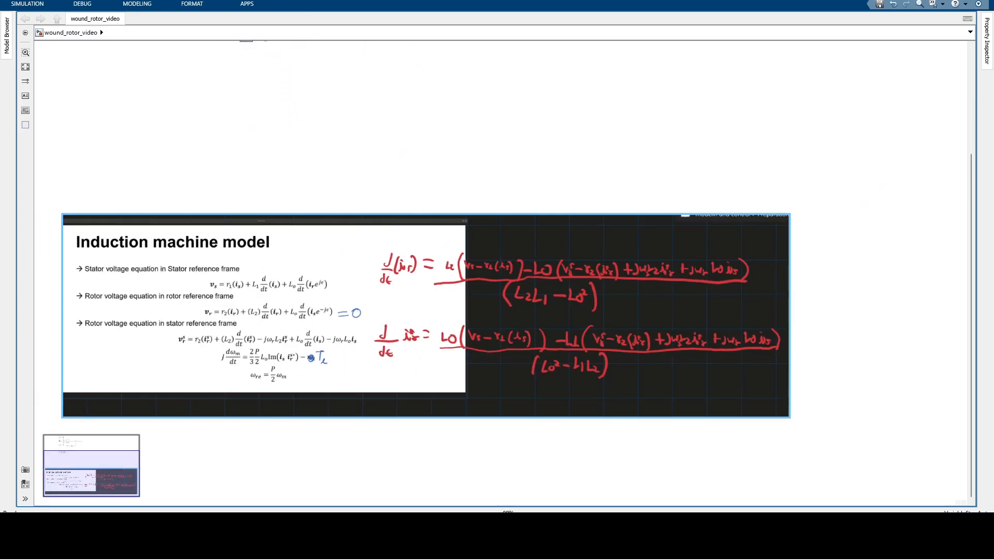
drag(455, 305, 459, 374)
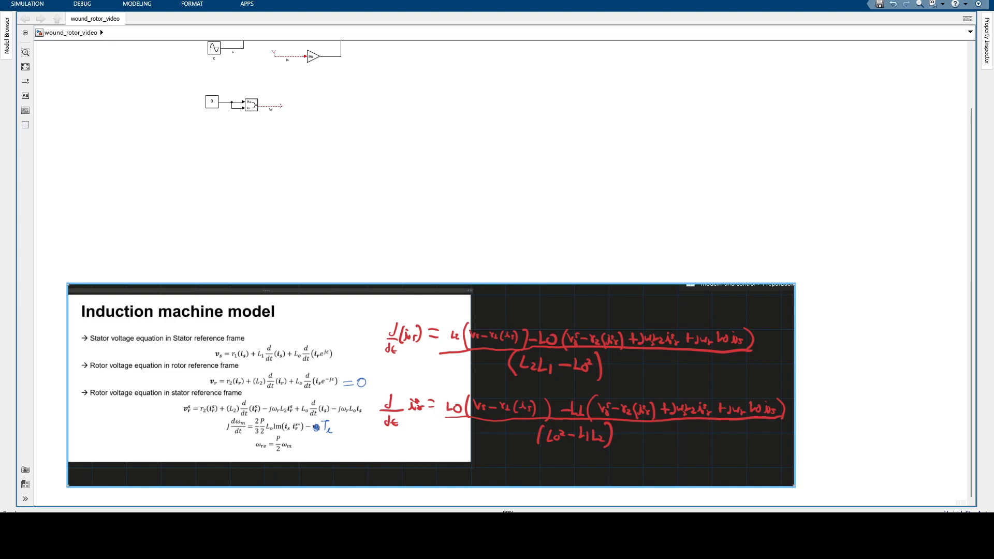
scroll(501, 272, up, 2)
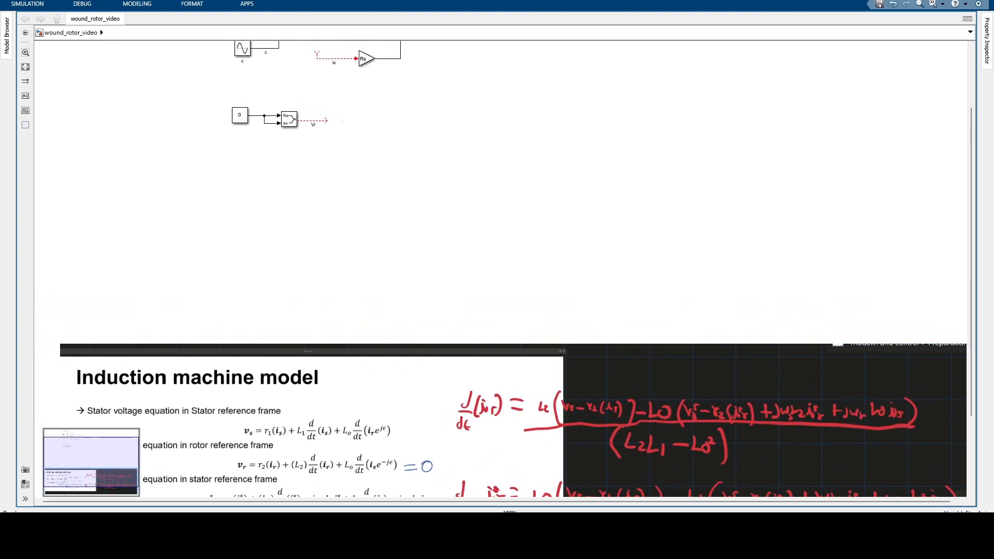
scroll(500, 273, down, 2)
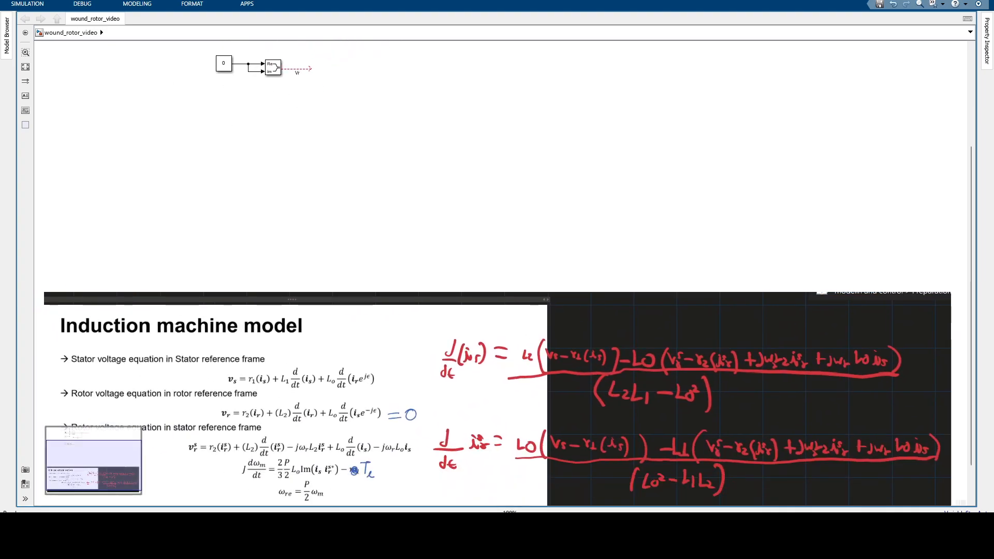
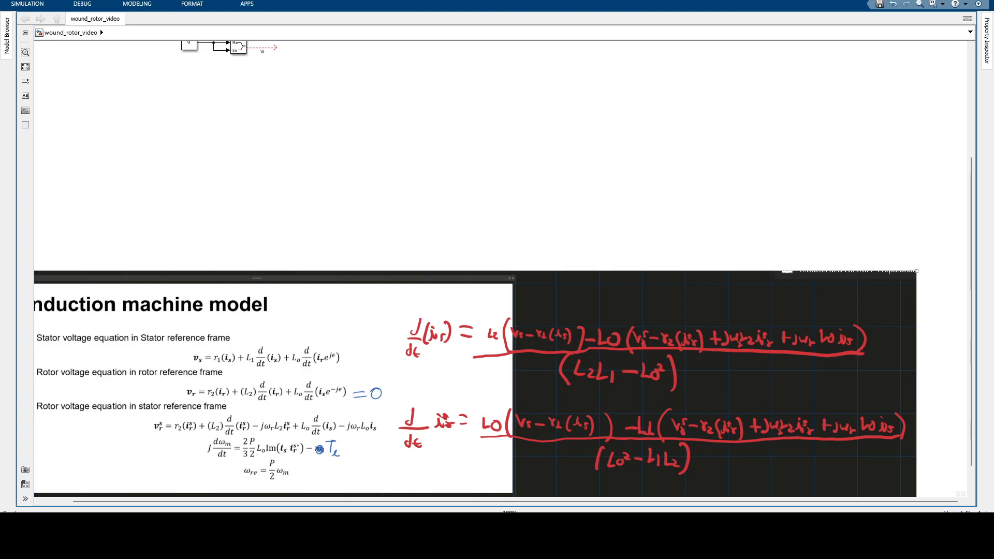
scroll(501, 273, up, 2)
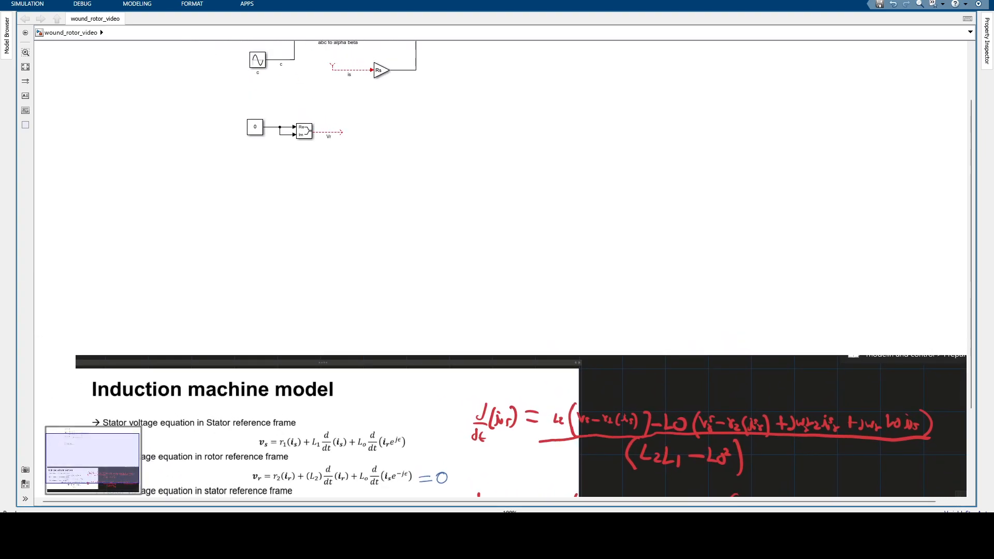
Add a Gain block near the Vr signal and set its gain to Rr
scroll(333, 167, up, 2)
drag(333, 167, 414, 299)
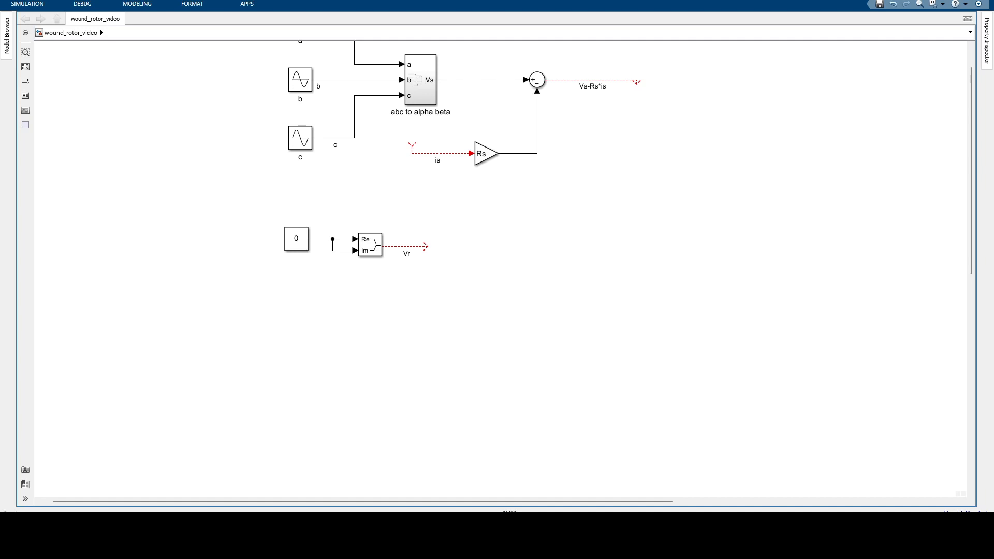
text(a)
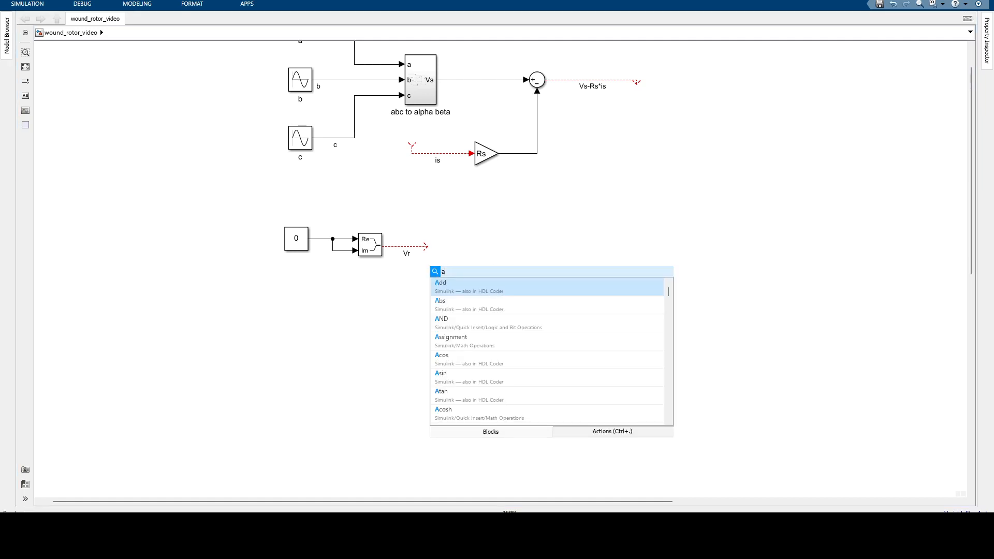
key(BackSpace)
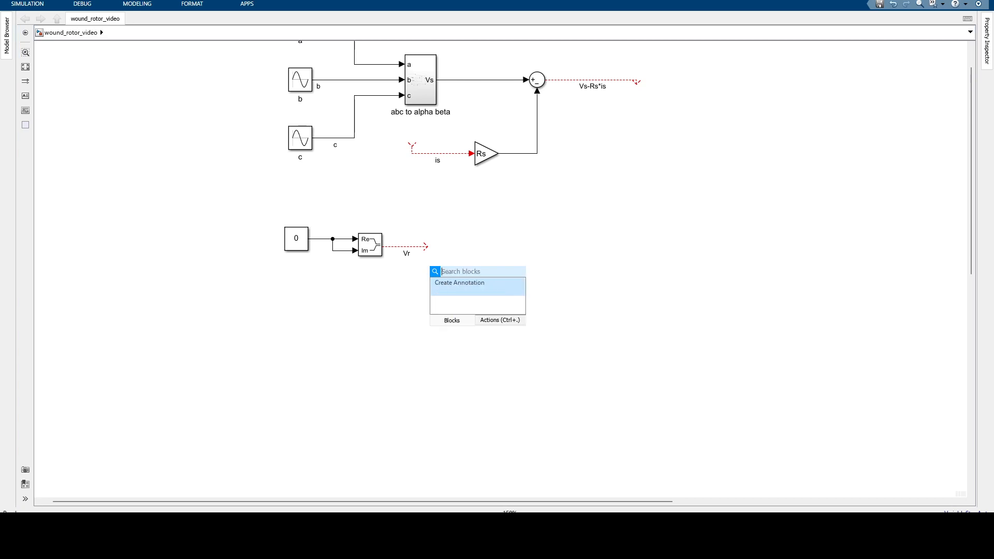
text(ga)
key(Return)
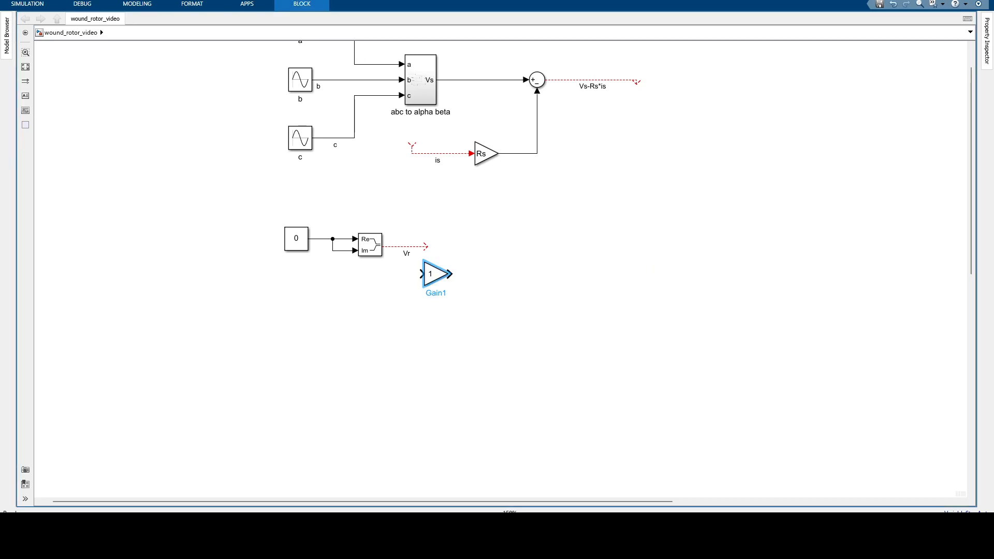
key(Return)
text(Rr)
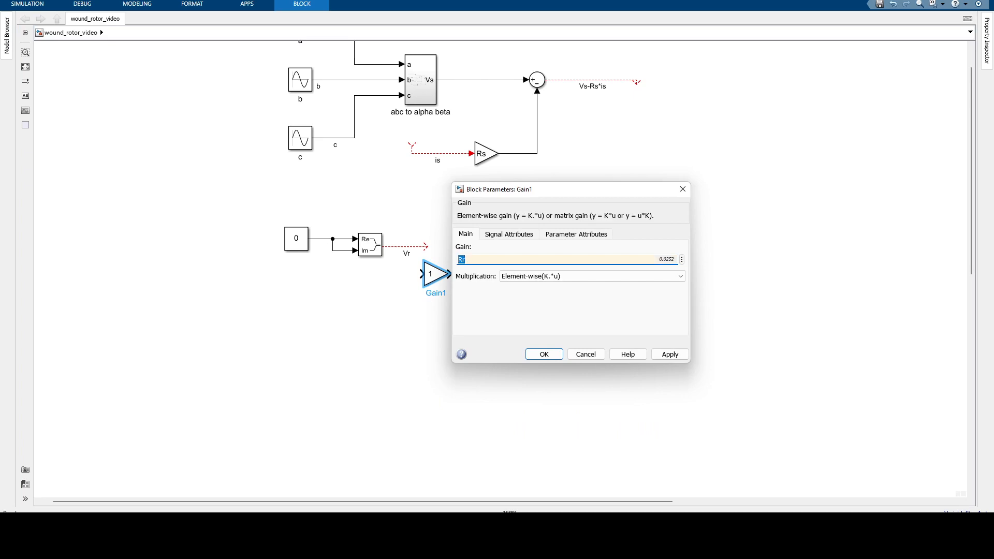
key(Return)
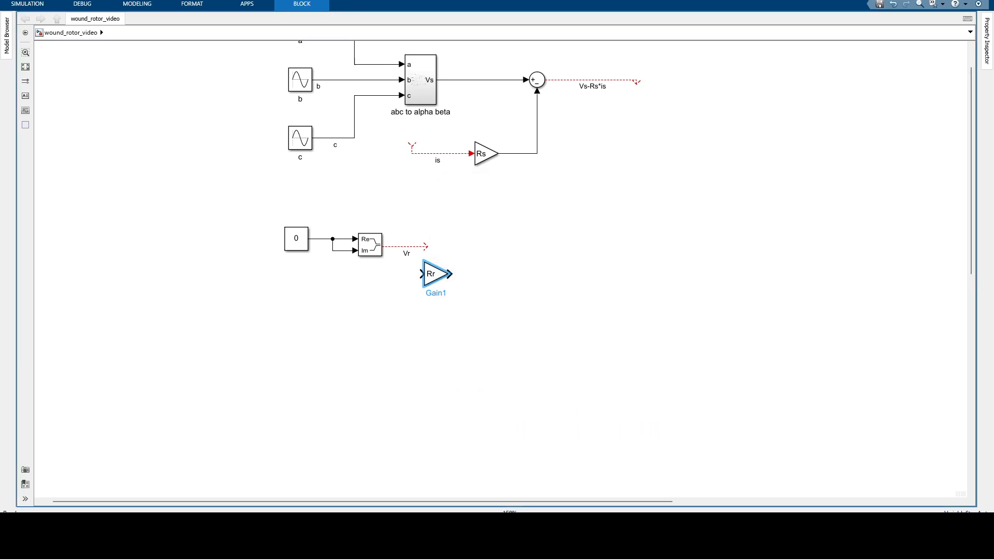
Place the Rr gain beneath the Vr line and feed it from an input signal line named isr
drag(435, 274, 420, 309)
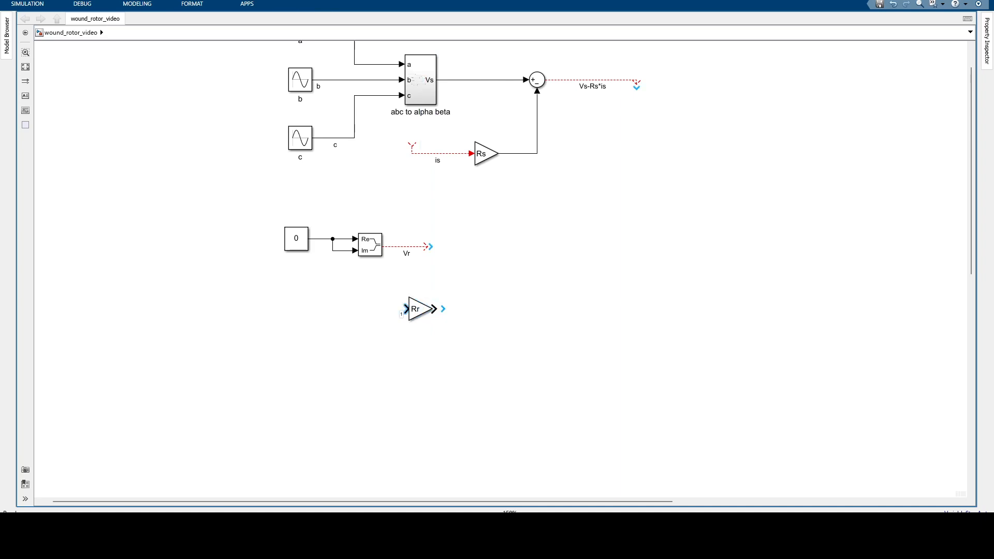
drag(406, 309, 339, 309)
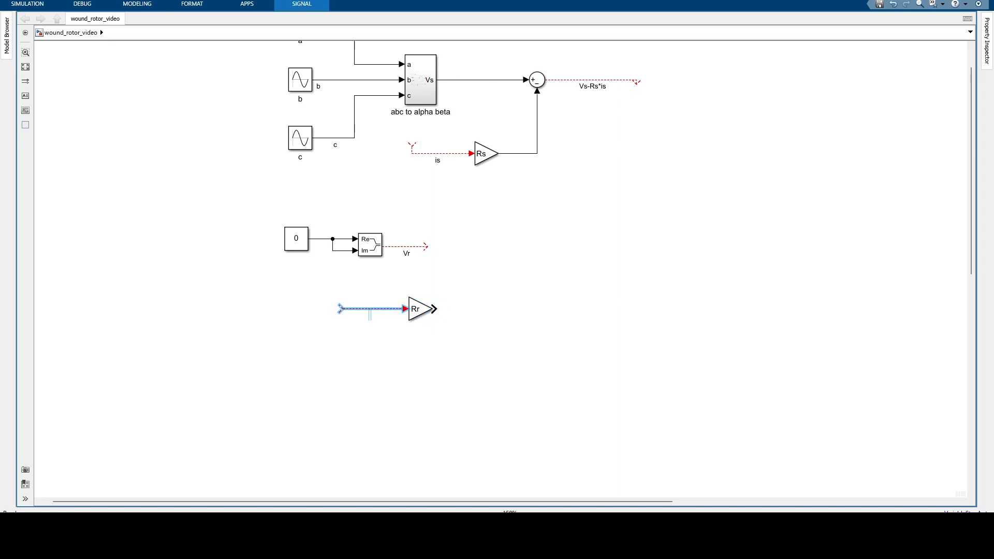
text(isr)
Examine the terms following r2(isr) in the reference equations against the rotor blocks built so far
scroll(444, 345, down, 4)
scroll(469, 318, up, 2)
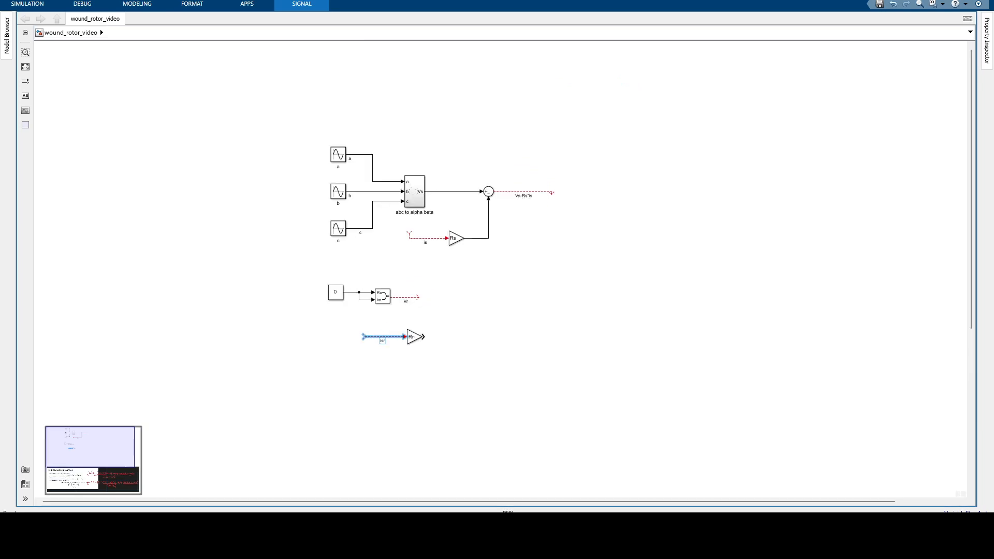
drag(468, 388, 453, 83)
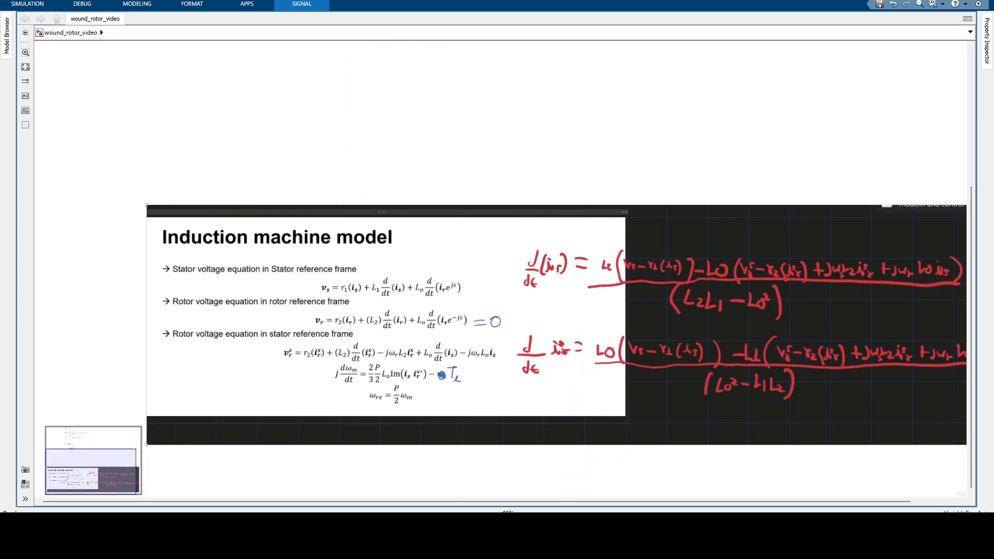
drag(476, 502, 529, 501)
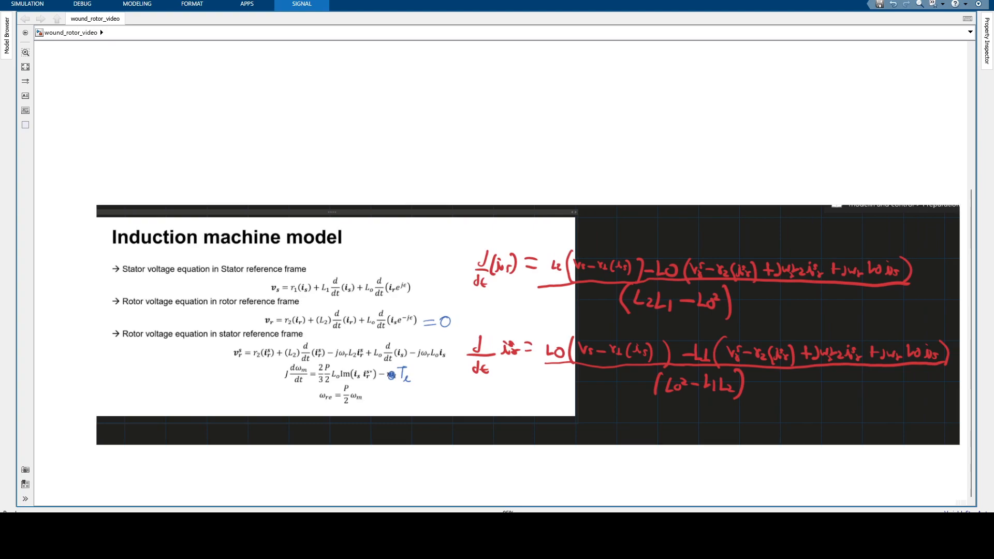
scroll(496, 269, up, 5)
click(414, 269)
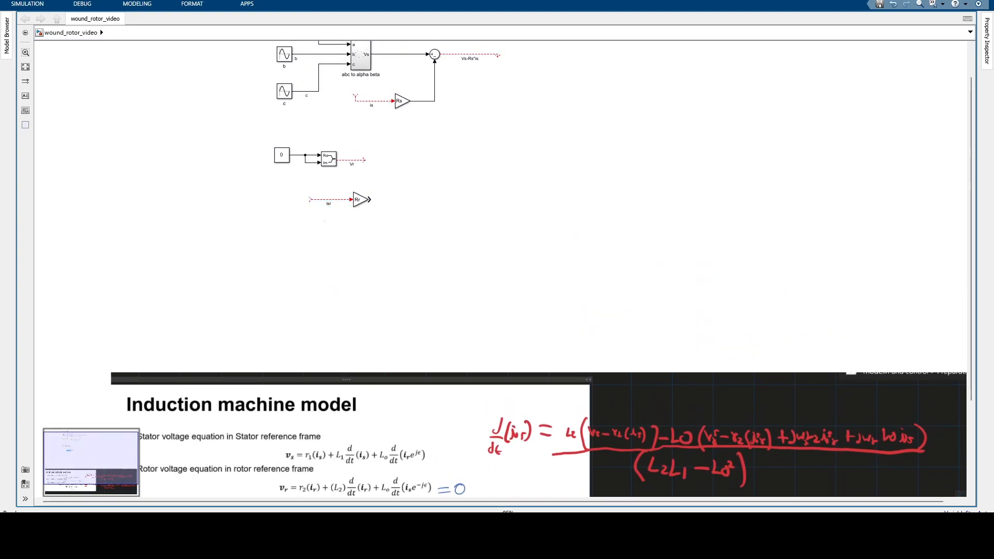
scroll(496, 269, down, 2)
scroll(497, 269, right, 1)
scroll(496, 270, left, 1)
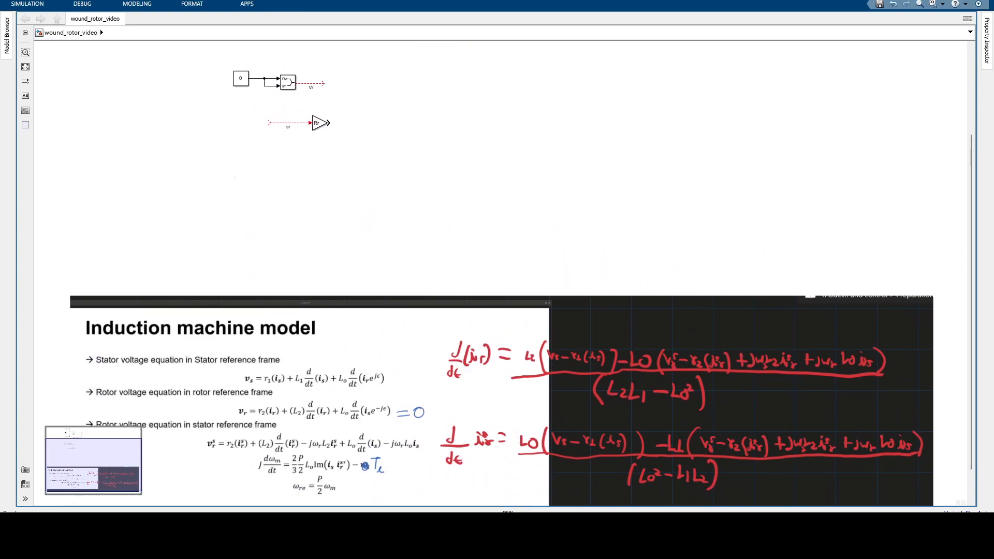
scroll(287, 155, up, 2)
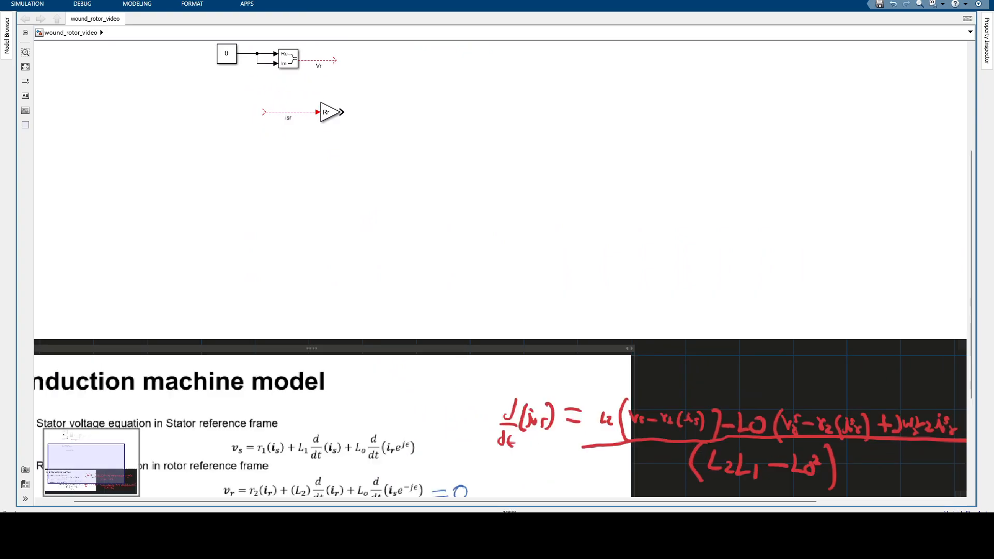
Move the Rr gain and its isr line slightly up towards the Vr signal
drag(269, 148, 311, 237)
scroll(305, 233, up, 1)
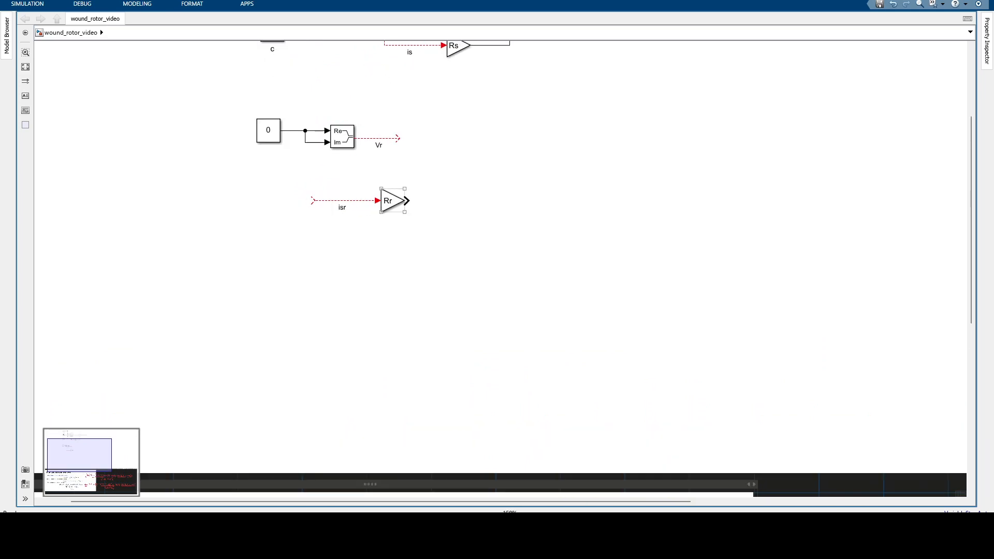
drag(288, 178, 473, 255)
mouse_move(392, 201)
mouse_down()
mouse_move(392, 233)
mouse_move(392, 198)
mouse_up()
click(307, 291)
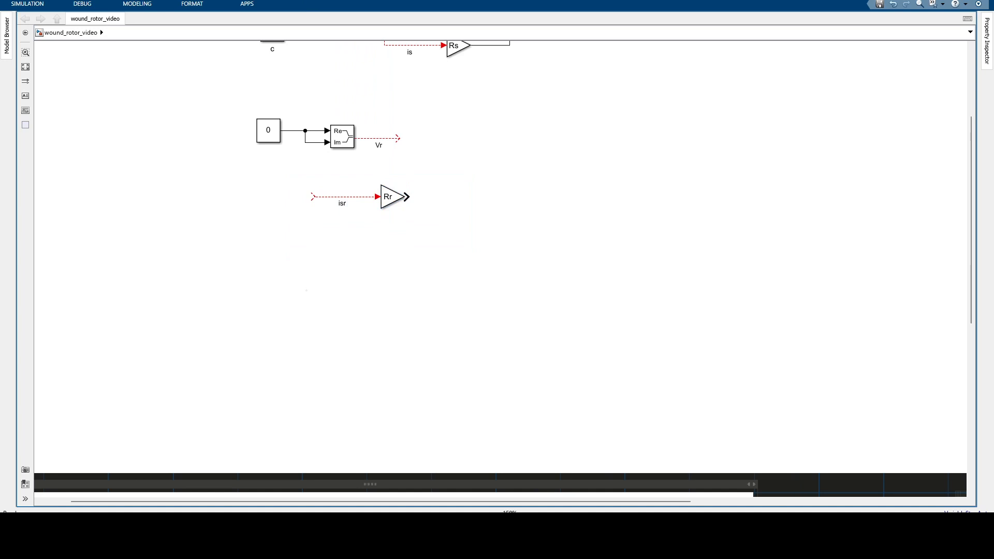
Add a second Real-Imag to Complex block below the isr line and draw an input line to its Im port
double_click(306, 291)
key(Return)
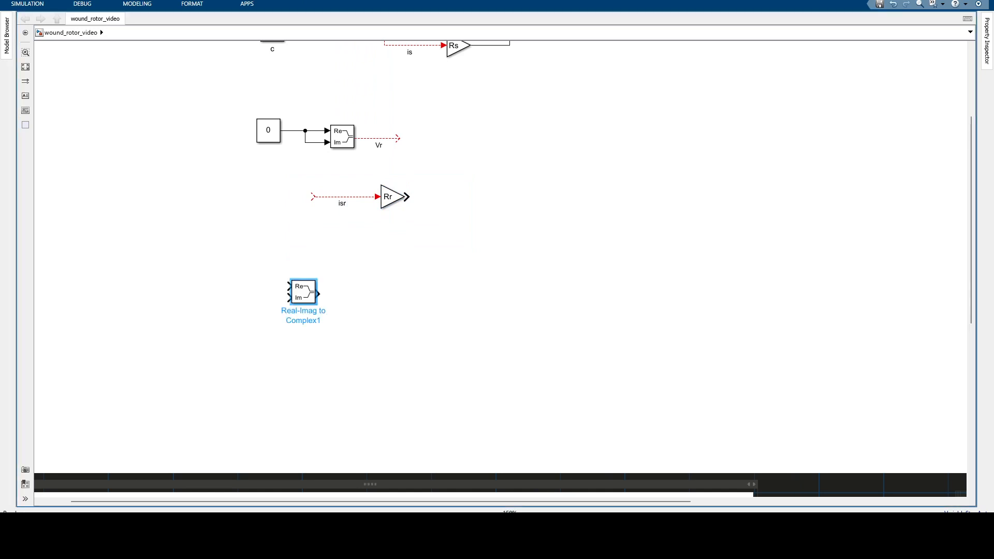
drag(307, 290, 212, 295)
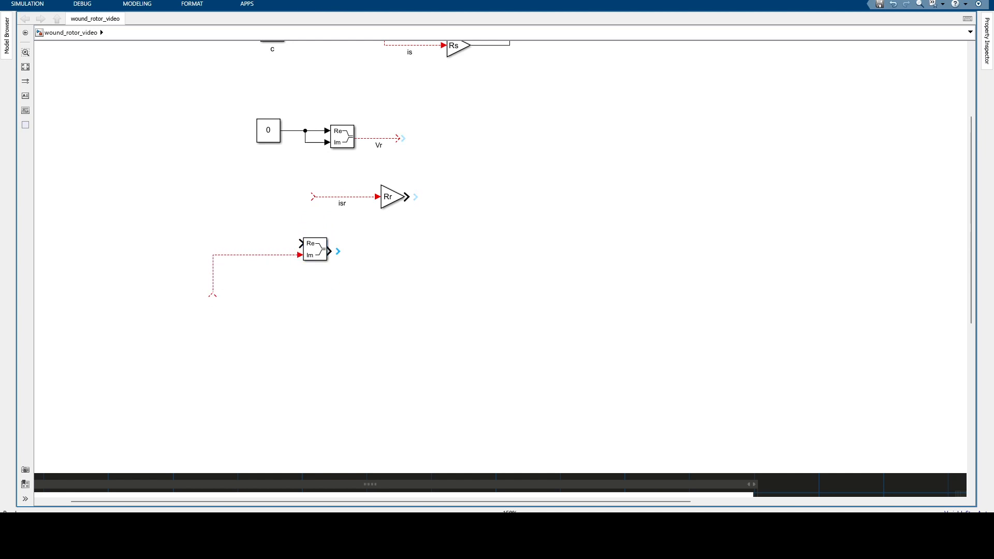
Name the new Im input line wr and connect the block's Re input to the constant 0 signal
click(252, 256)
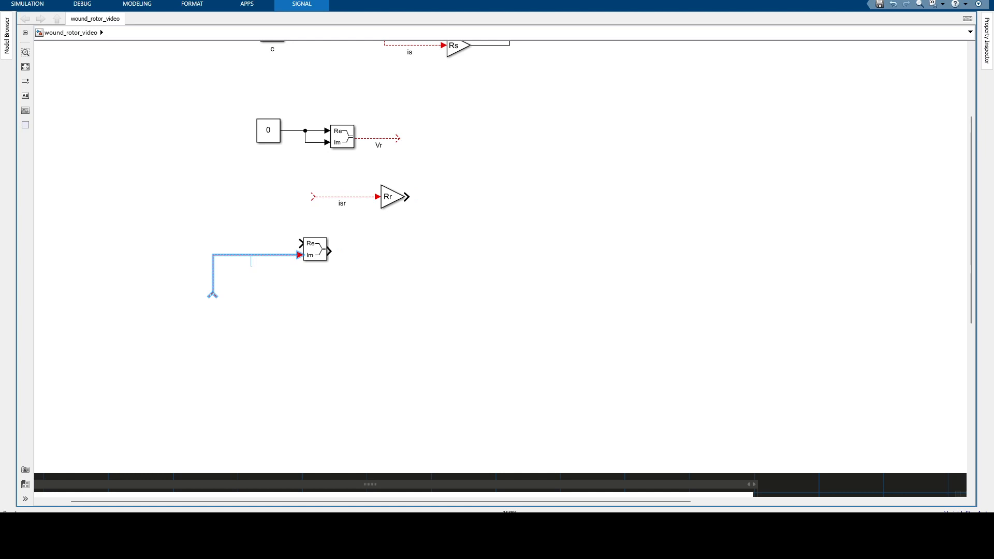
text(wm)
key(BackSpace)
text(r)
click(263, 223)
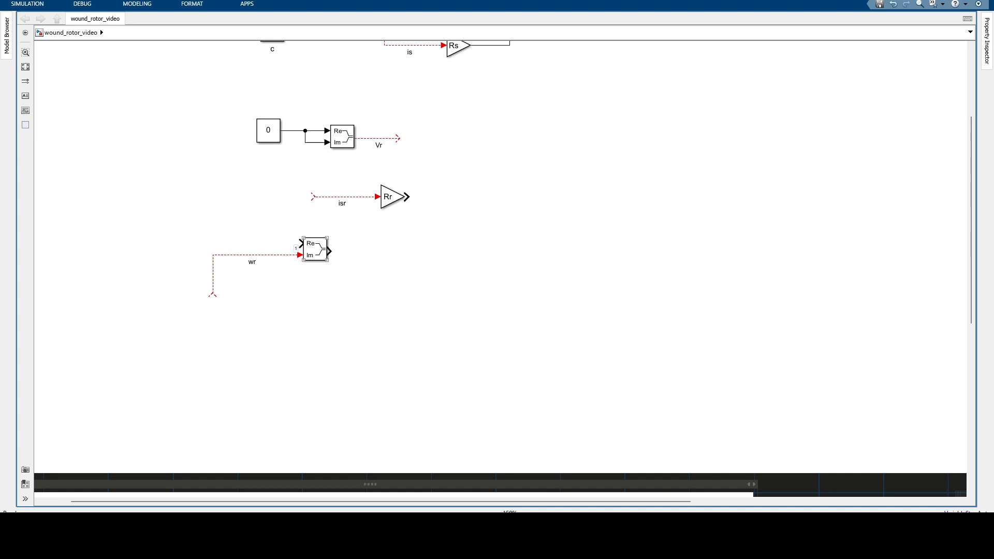
drag(300, 243, 290, 131)
Add a Gain block below the wr Real-Imag to Complex block for the L2 term of the rotor equation
scroll(598, 449, down, 2)
drag(598, 465, 530, 248)
scroll(500, 273, right, 1)
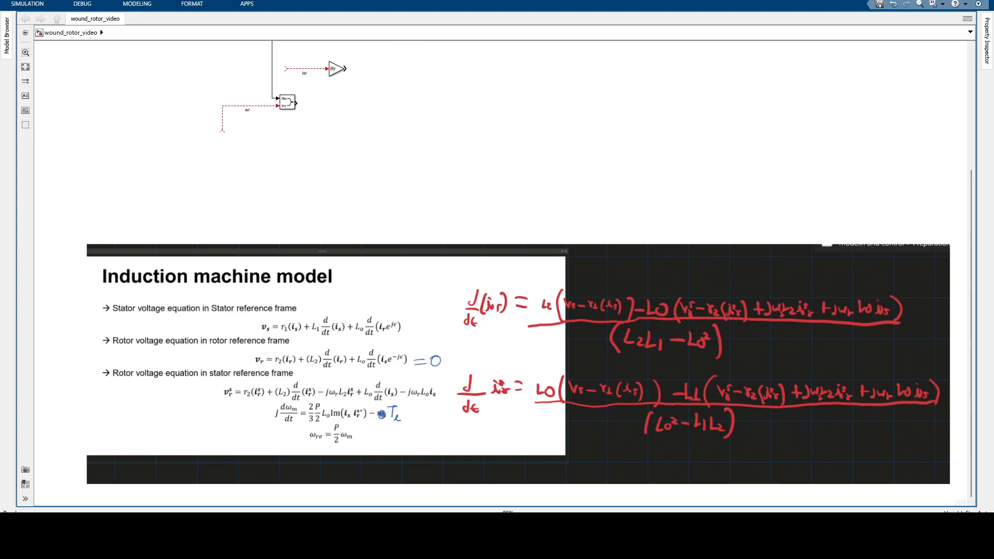
scroll(500, 273, up, 2)
scroll(500, 273, left, 1)
scroll(342, 199, up, 4)
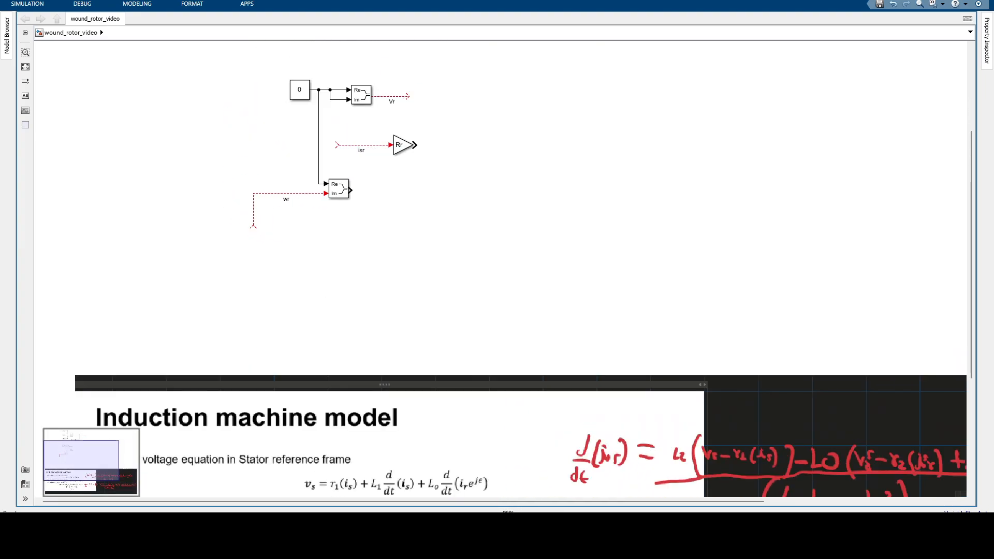
scroll(374, 93, up, 1)
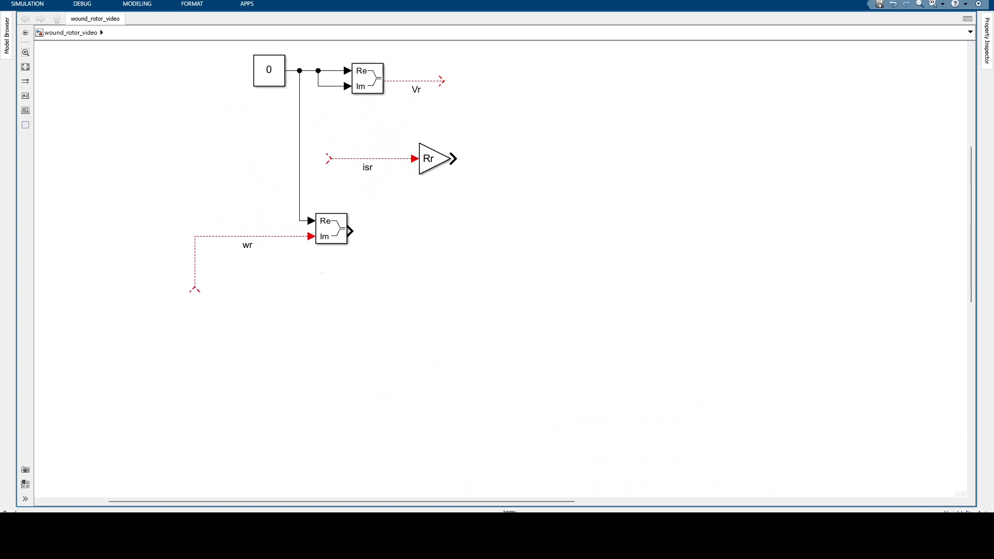
double_click(322, 272)
text(gain)
key(Return)
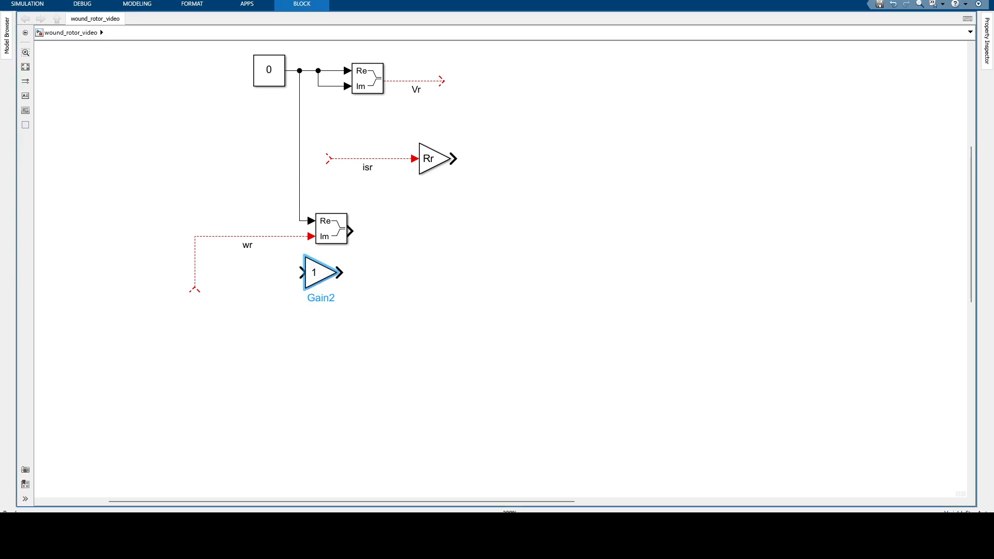
Try to set the gain of the newly added Gain block to L2
double_click(321, 272)
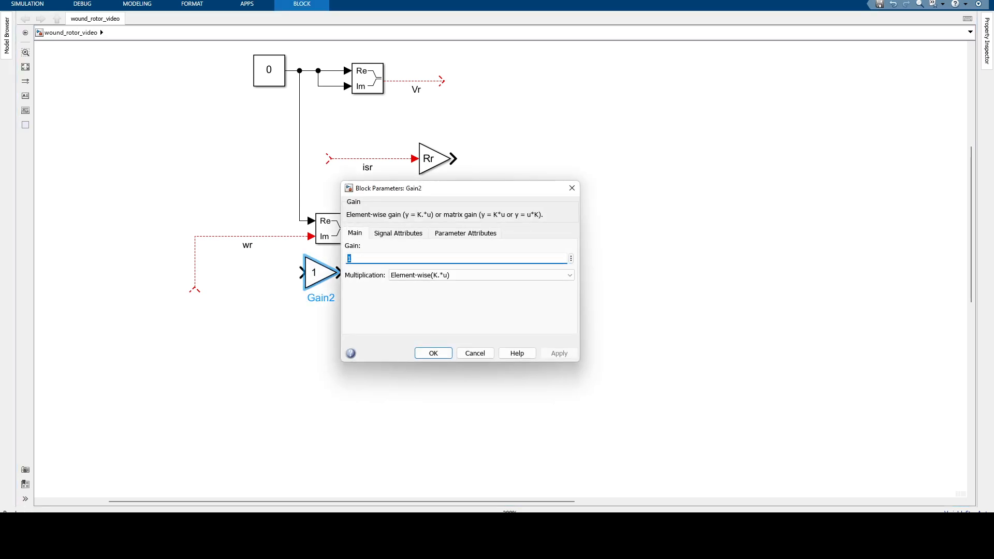
text(L2)
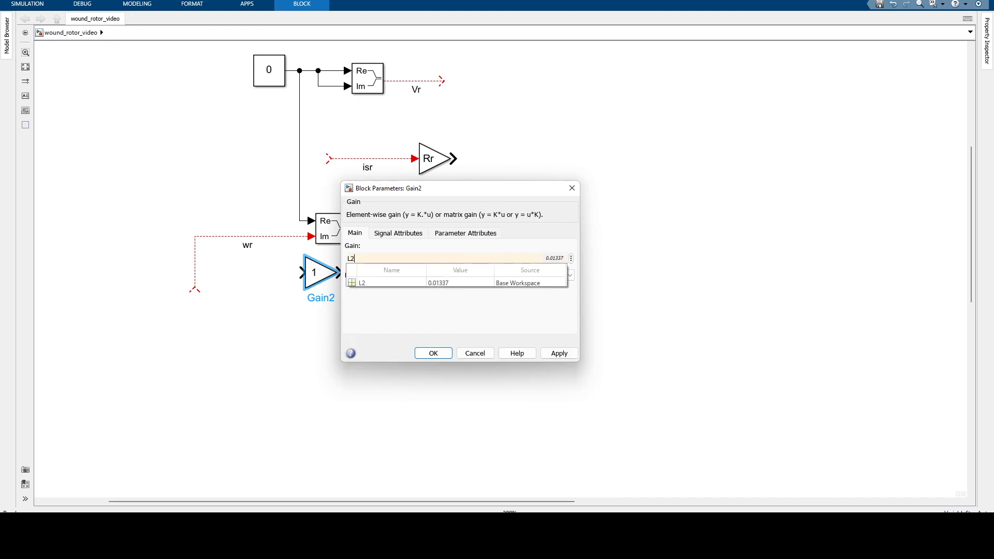
key(Return)
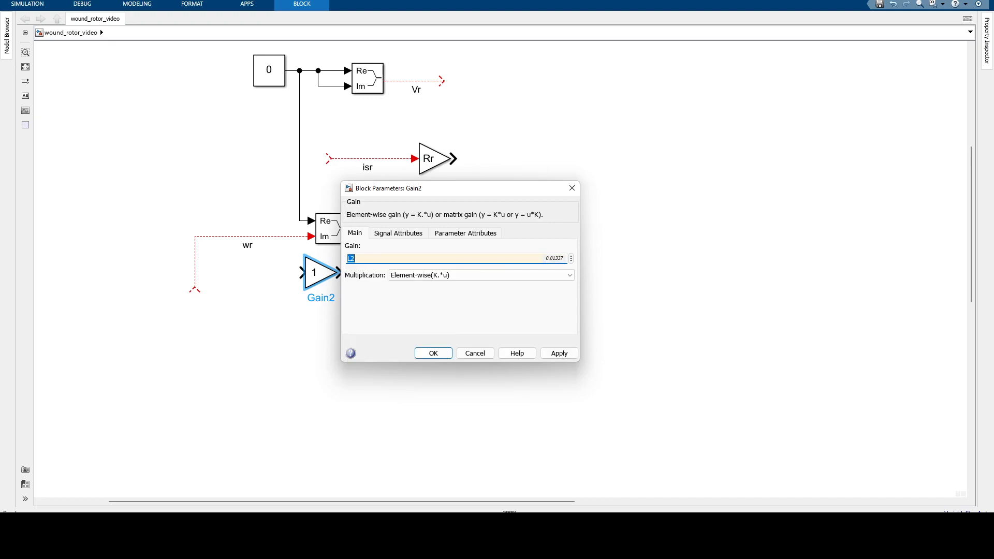
click(289, 335)
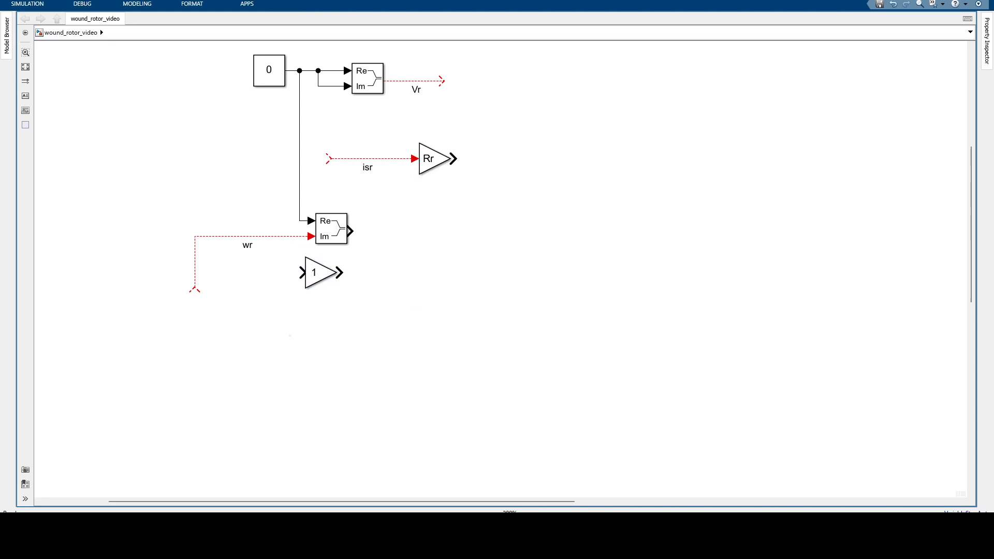
Set the new gain to L2, place the Gain block beside the wr Real-Imag to Complex block and connect that block's output to it
drag(316, 273, 415, 251)
double_click(415, 252)
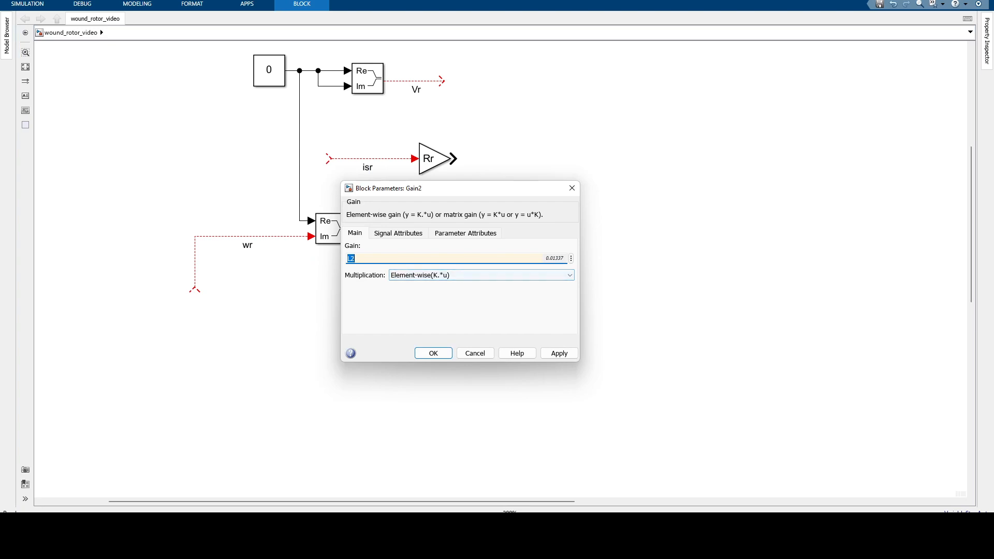
click(428, 351)
drag(416, 252, 411, 230)
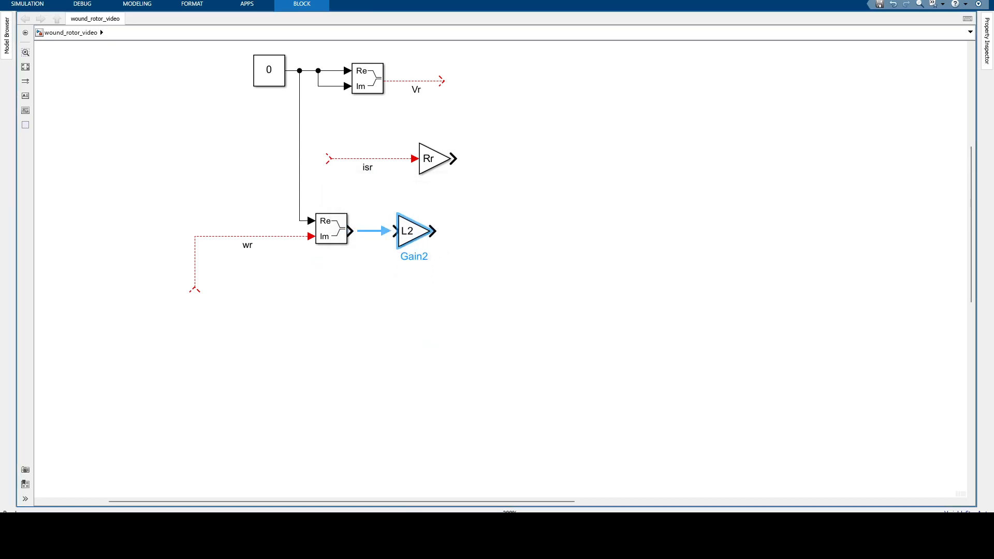
click(374, 231)
click(485, 244)
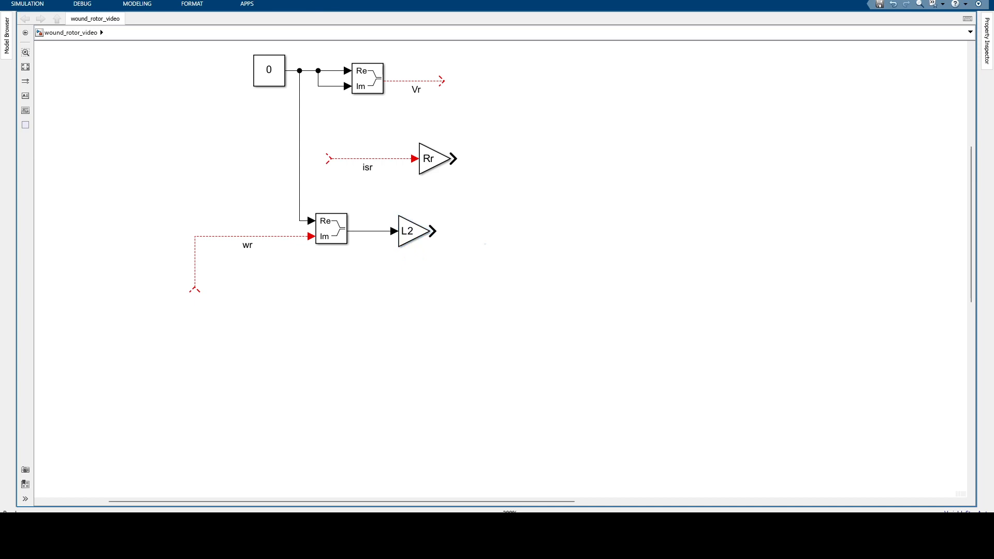
Add a Product block after the L2 gain, feed the gain into its first input and name its second input line isr
double_click(485, 244)
text(pro)
key(Return)
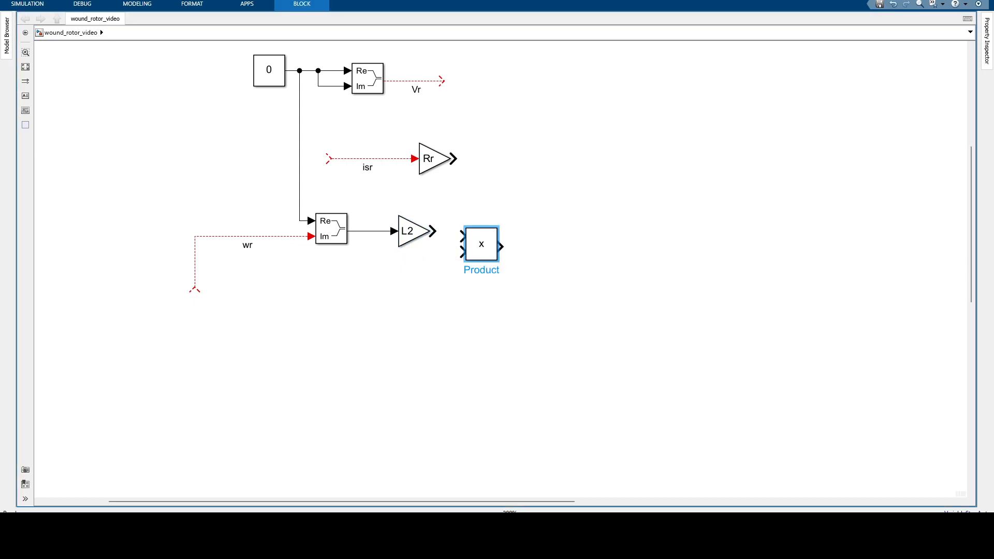
drag(507, 239, 391, 288)
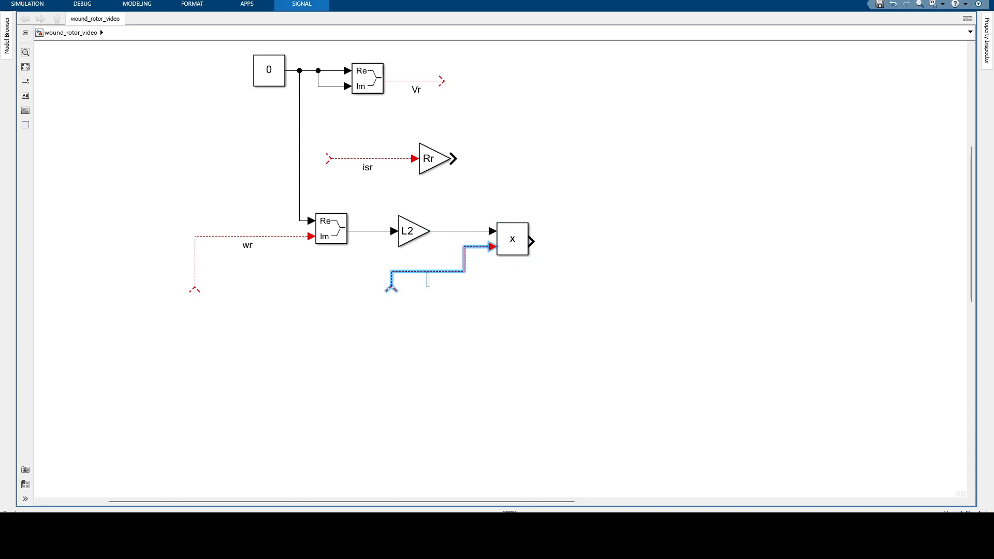
text(isr)
click(490, 272)
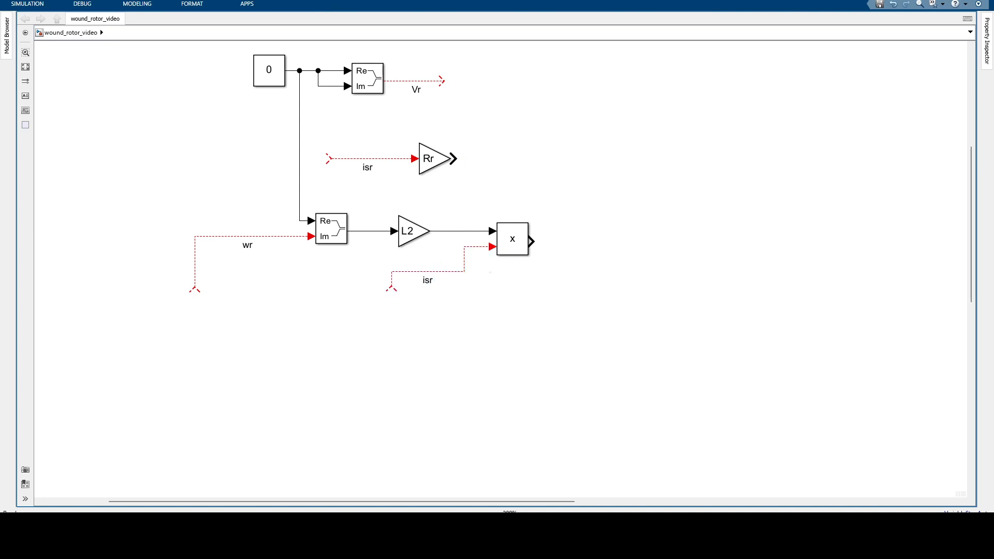
Draw an output line from the Product block and name it jwr*L2*irs
drag(532, 241, 627, 241)
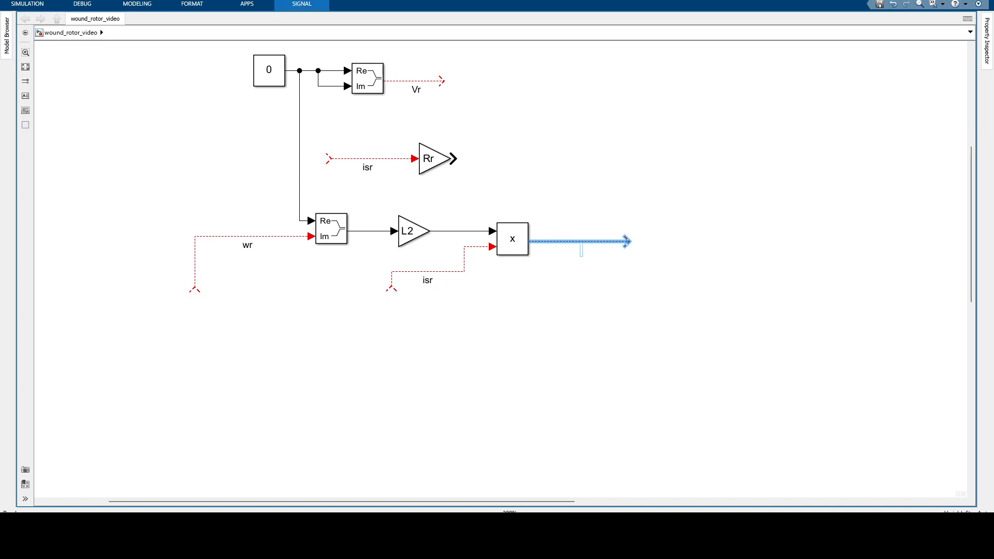
text(jwr*L2*irs)
click(611, 331)
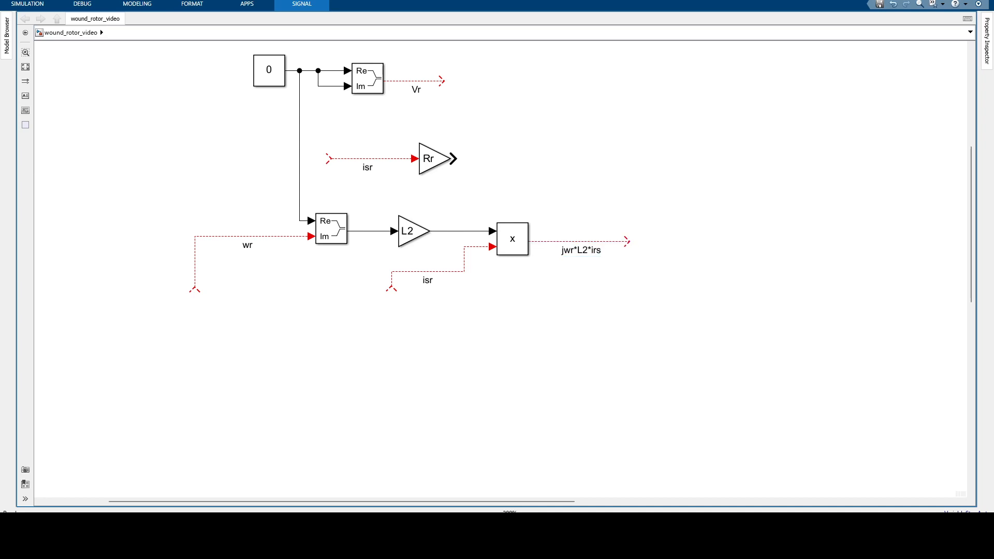
Check the current-derivative equations in OneNote and place a copy of the L2 Gain block below the original in the Simulink model
click(638, 528)
click(688, 479)
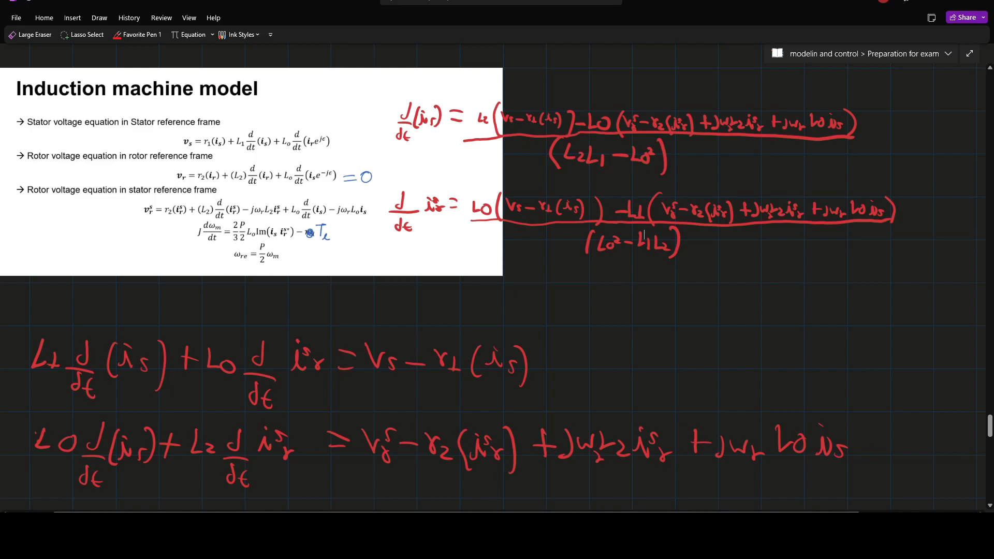
click(931, 3)
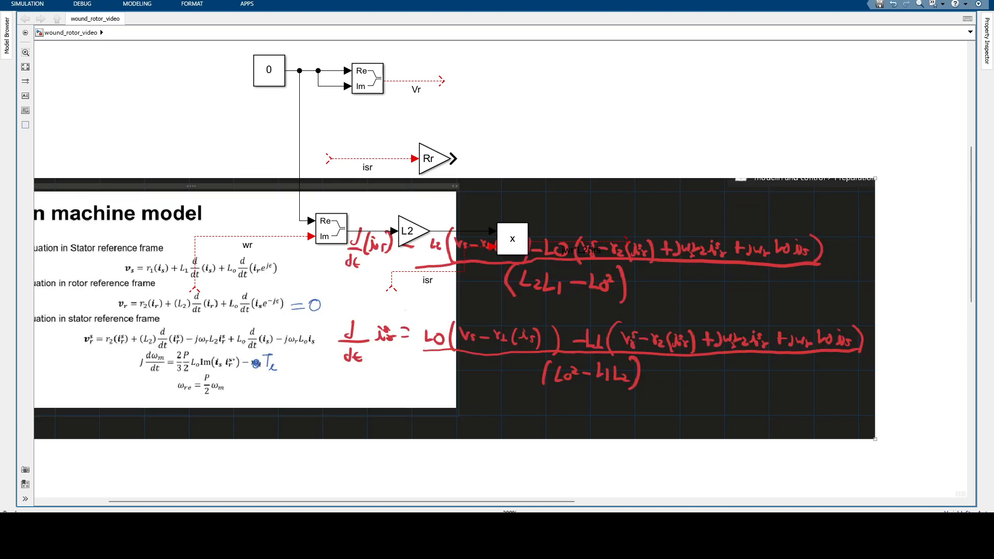
click(413, 231)
key(ctrl+c)
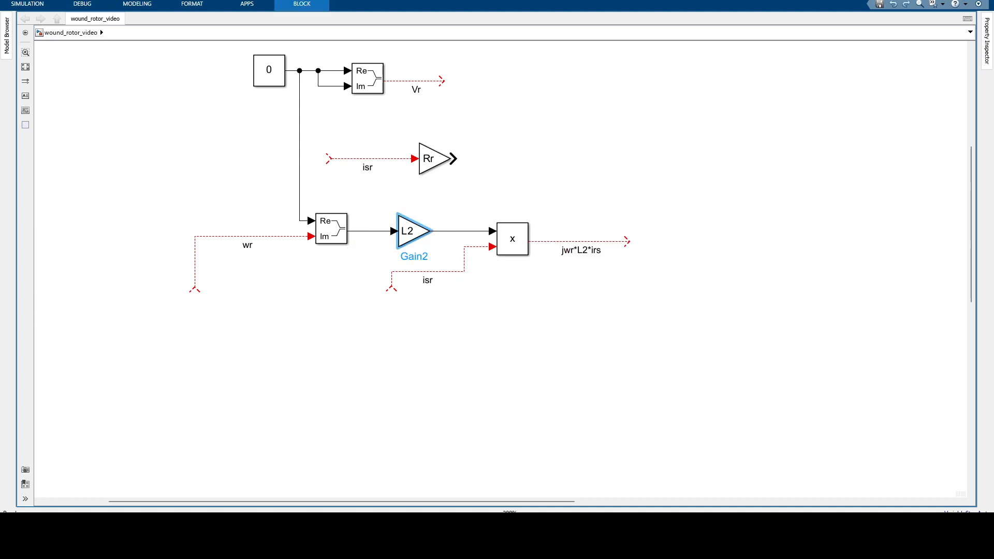
click(419, 361)
key(ctrl+v)
drag(419, 361, 414, 345)
Set the gain of the copied Gain block to Lo, following the equations in the reference image
scroll(610, 409, down, 5)
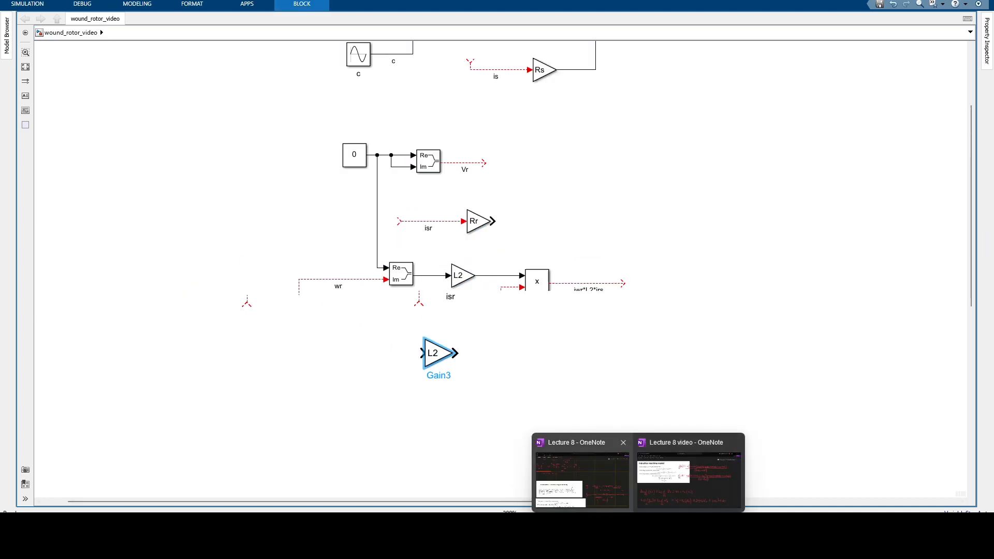
scroll(500, 269, down, 5)
scroll(500, 270, right, 4)
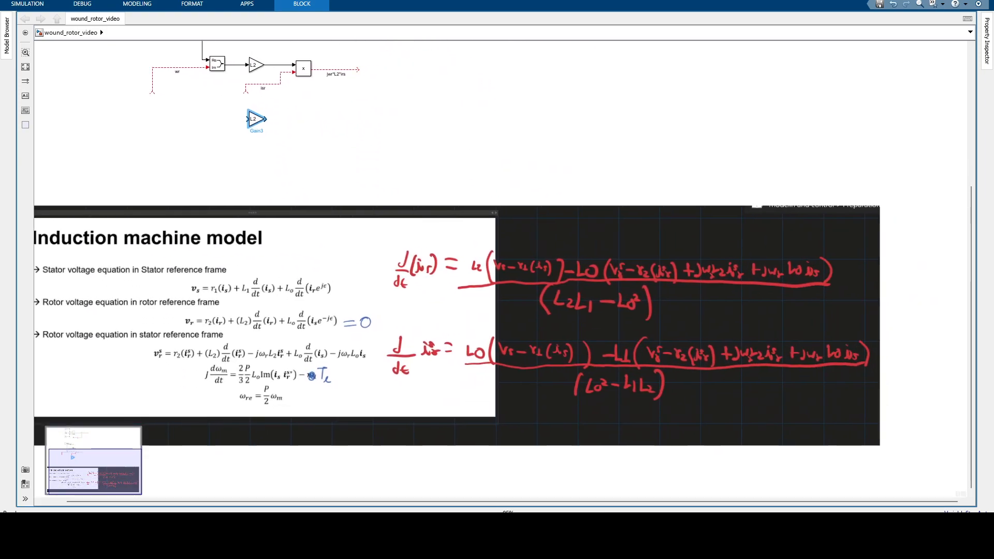
scroll(500, 269, left, 2)
scroll(500, 269, up, 1)
scroll(445, 259, up, 3)
scroll(499, 269, up, 3)
scroll(500, 269, left, 5)
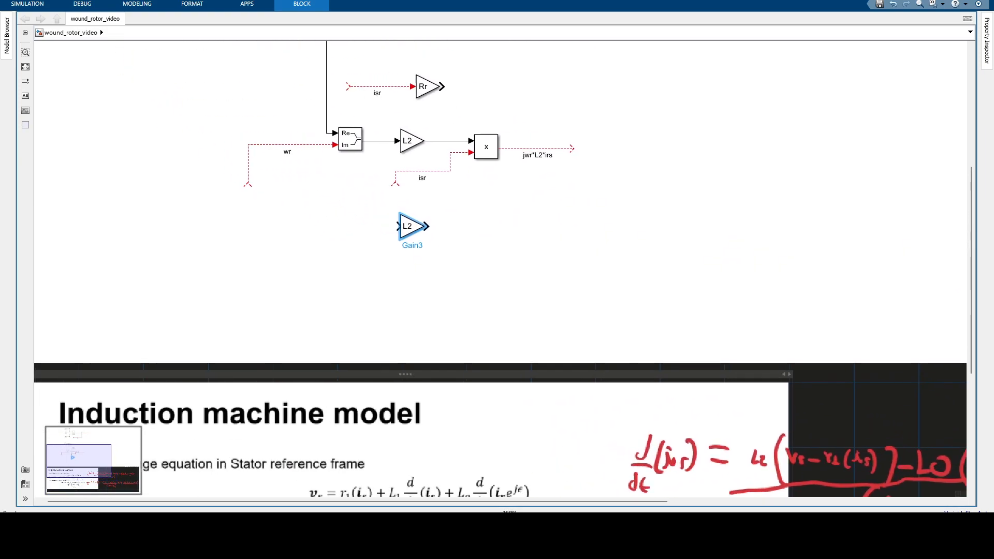
scroll(502, 242, up, 1)
scroll(499, 238, right, 3)
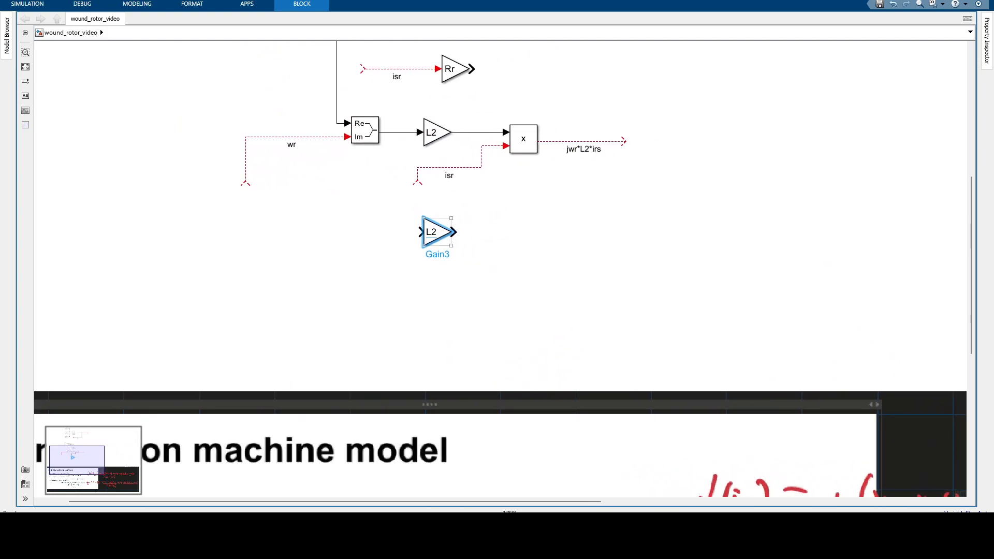
double_click(437, 232)
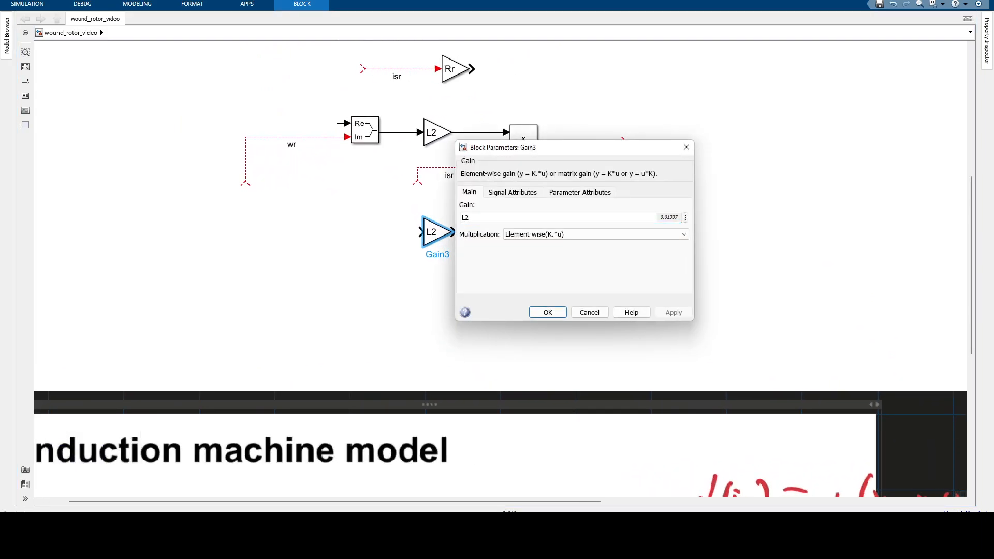
key(BackSpace)
text(o)
key(Return)
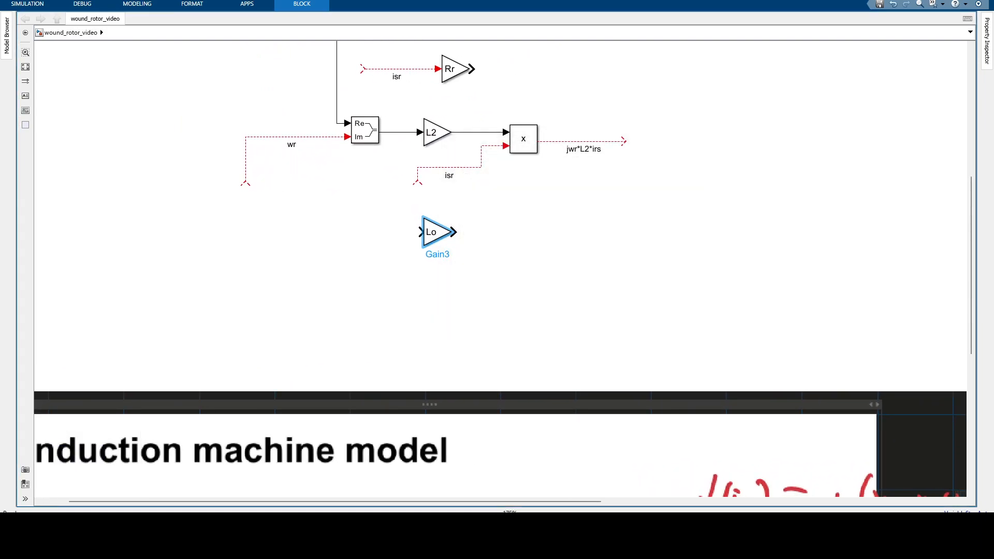
Place a copy of the Product block beside the Lo gain and connect the gain to its first input
click(523, 139)
key(ctrl+v)
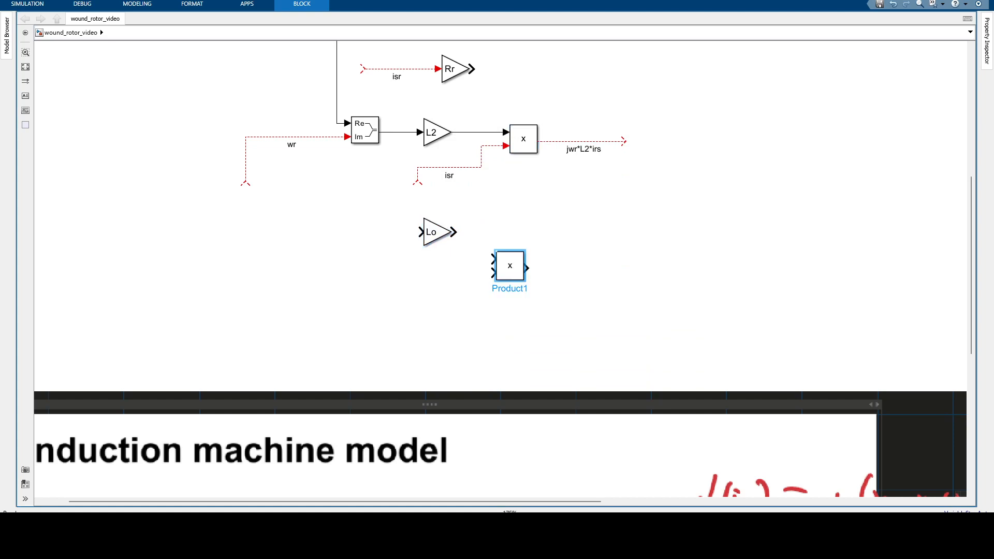
drag(510, 266, 514, 239)
click(498, 231)
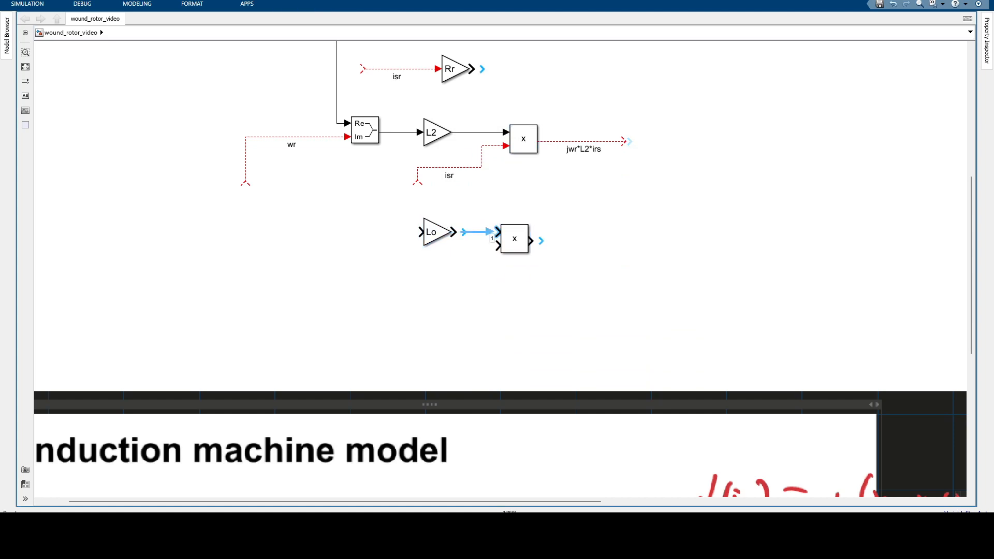
drag(497, 232, 454, 232)
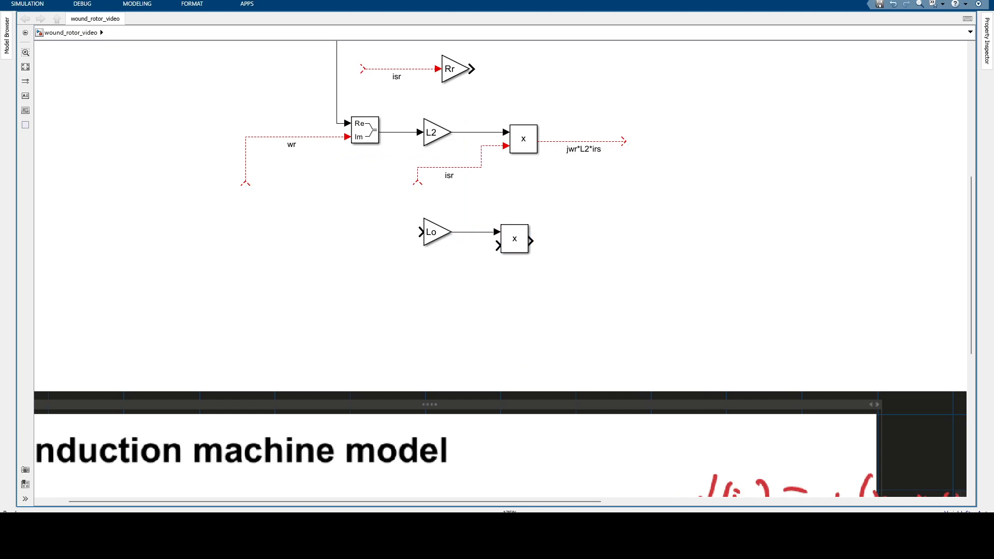
Branch the wr complex signal to the Lo gain and add a line named is at the lower Product block's second input
drag(421, 232, 393, 133)
mouse_move(497, 246)
mouse_down()
mouse_move(462, 269)
mouse_move(460, 293)
mouse_up()
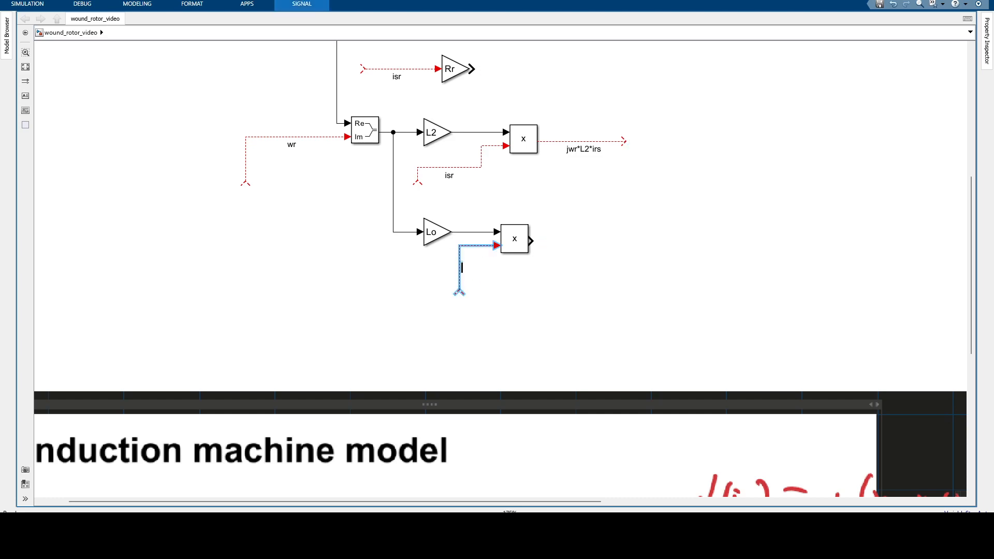
text(is)
Draw an output line from the lower Product block and name it jwr*Lo*is
drag(530, 241, 641, 241)
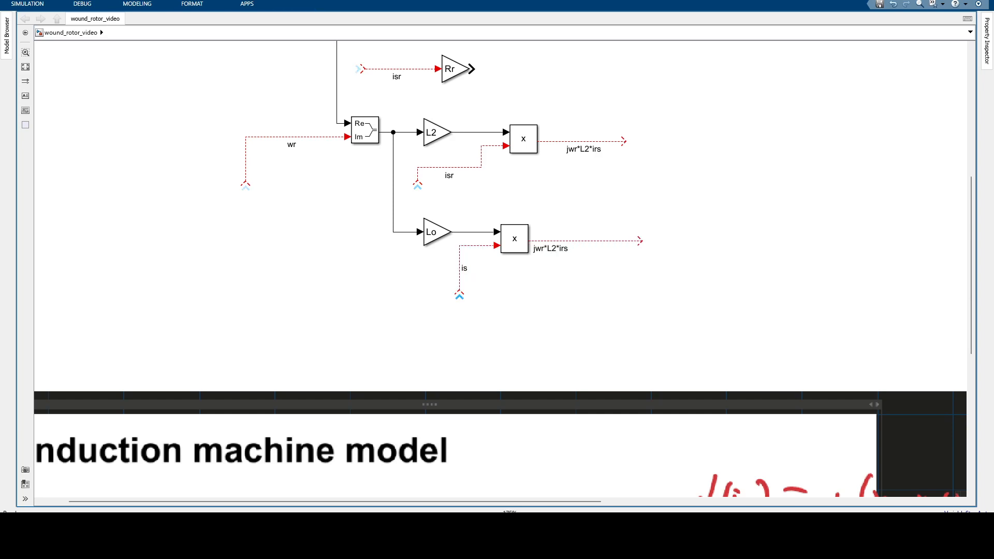
double_click(541, 249)
click(555, 249)
key(BackSpace)
text(o)
key(End)
key(BackSpace)
key(BackSpace)
text(s)
Add a Sum block beside the rotor terms, set its list of signs to |+-++ and enlarge it
scroll(591, 274, down, 2)
drag(591, 274, 188, 77)
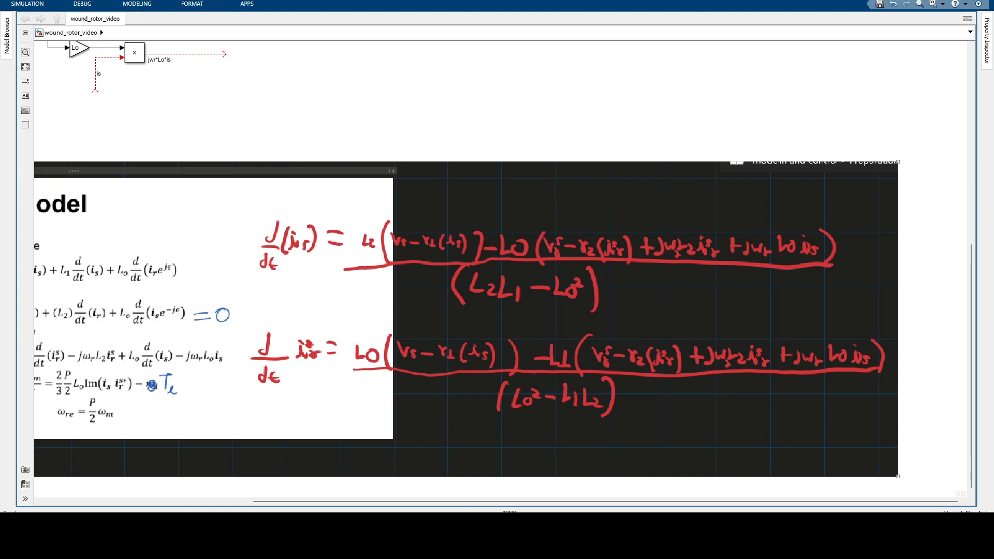
drag(150, 72, 124, 78)
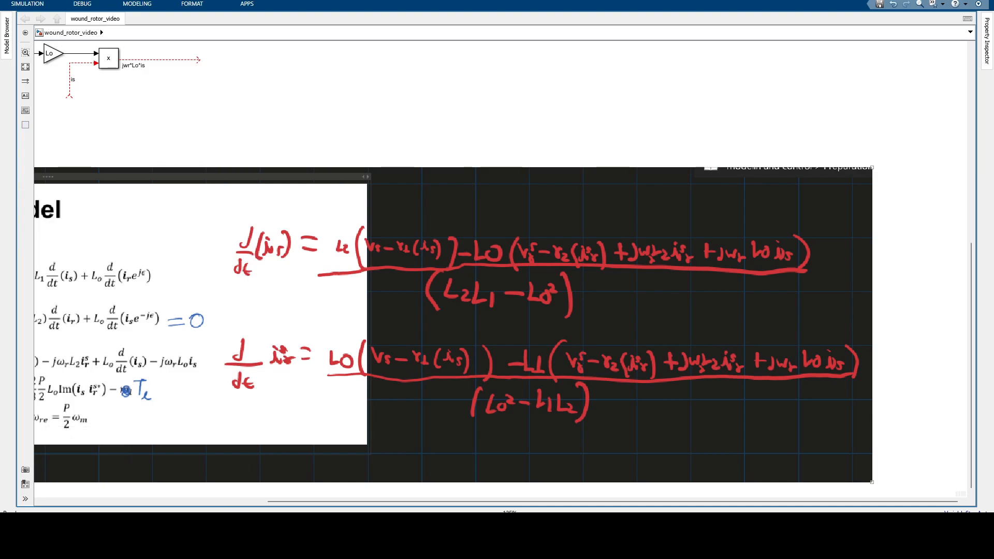
drag(311, 113, 533, 394)
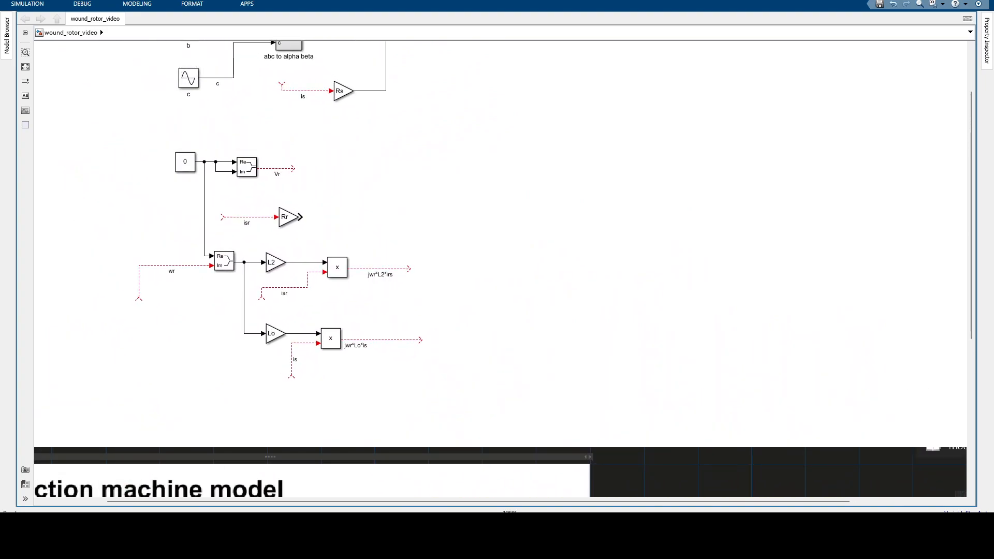
double_click(419, 195)
text(sum)
key(Return)
double_click(417, 195)
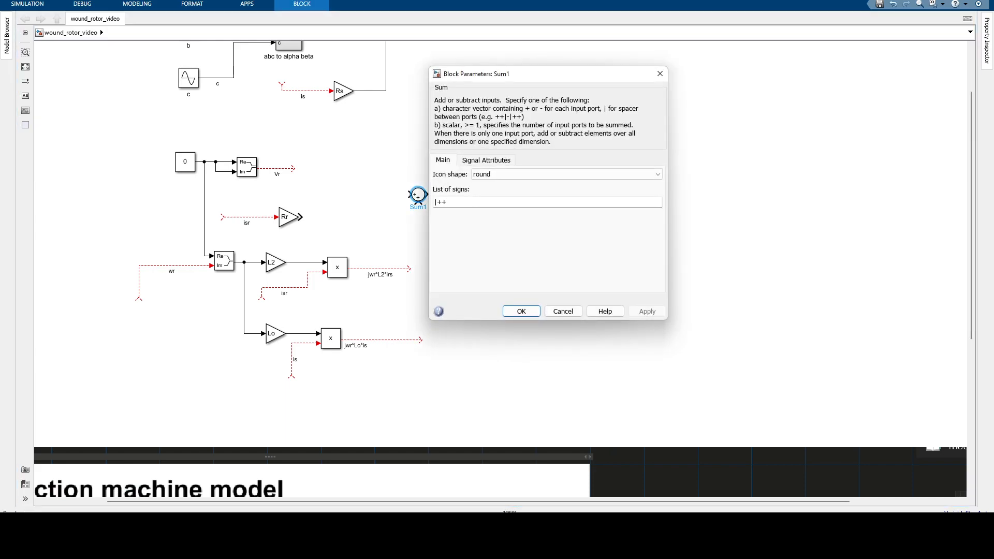
key(BackSpace)
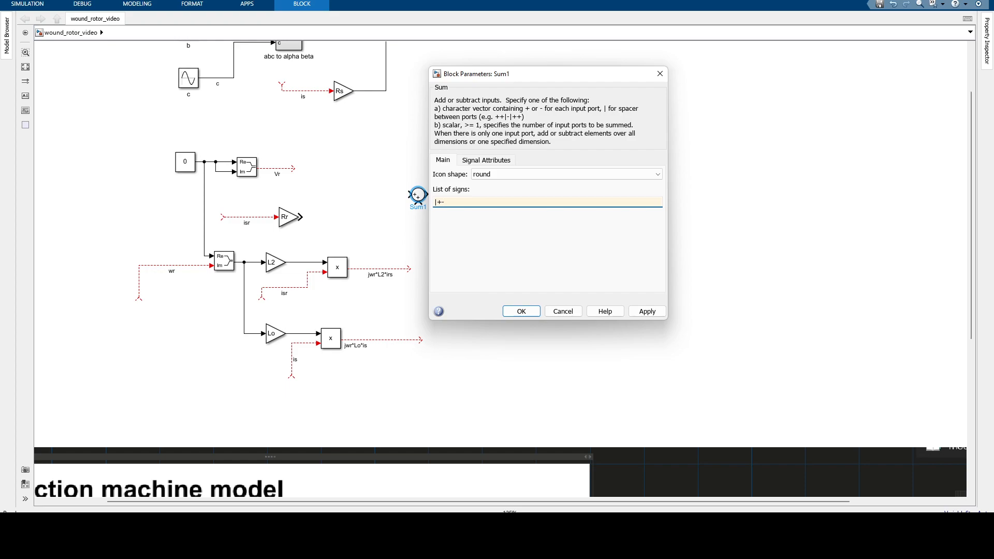
text(-++)
key(Return)
drag(421, 197, 427, 197)
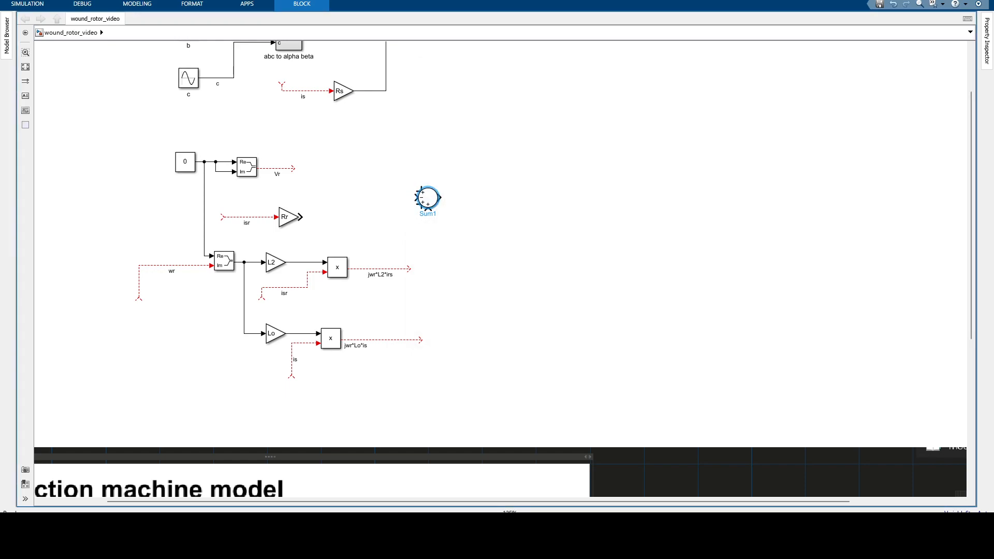
Connect the Vr signal to the first plus input of the new Sum block
drag(294, 168, 418, 188)
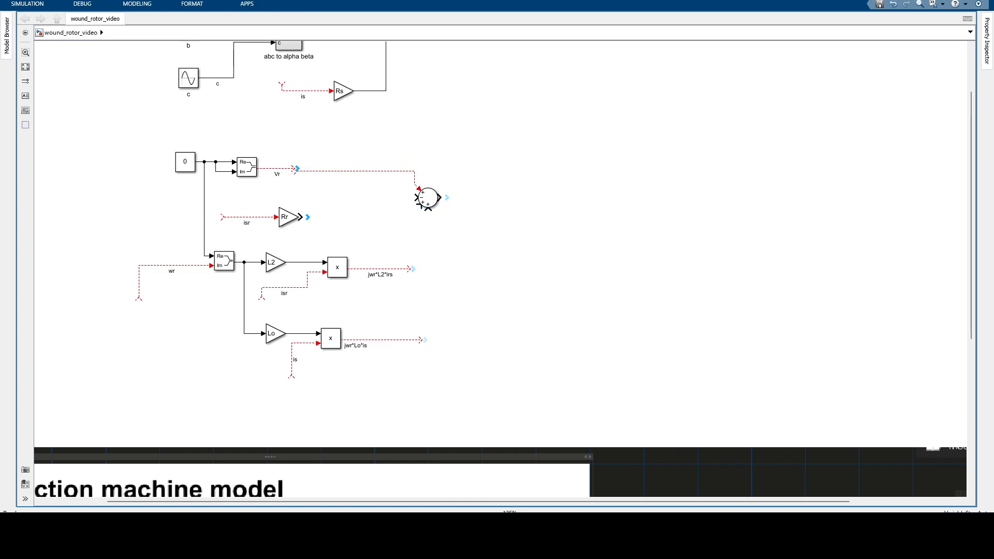
drag(294, 171, 322, 170)
click(275, 174)
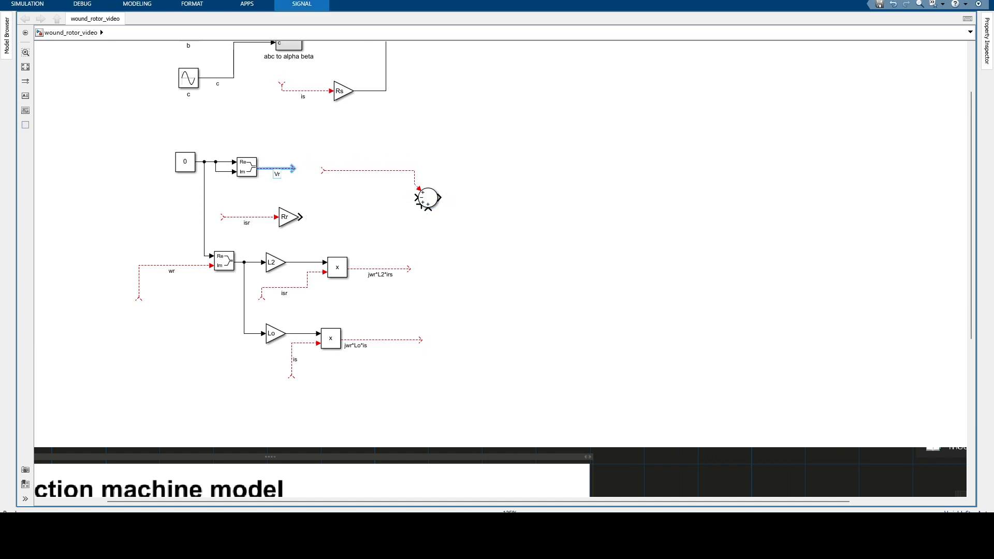
key(Escape)
drag(294, 168, 322, 170)
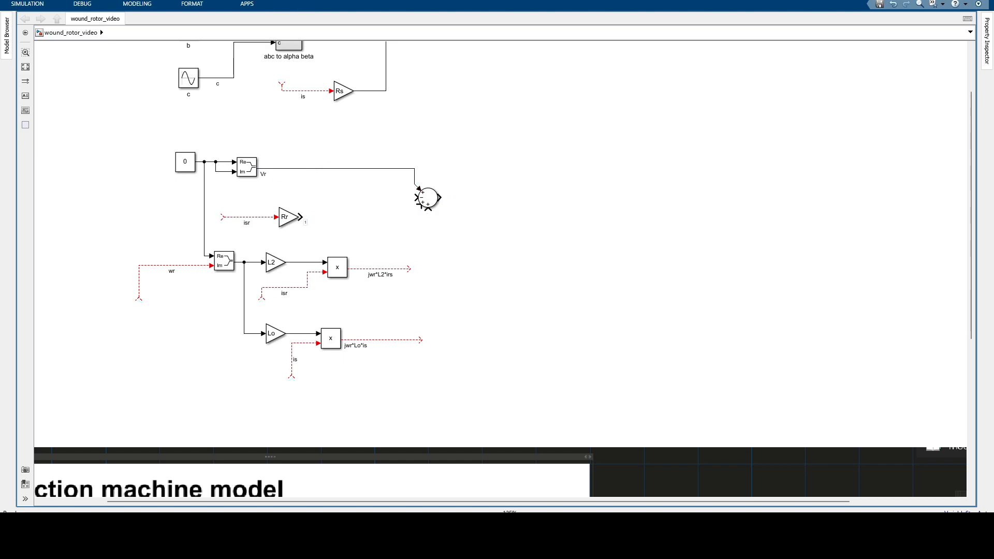
Connect the Rr gain to the Sum block's minus input and both product outputs to its remaining plus inputs
drag(300, 217, 419, 198)
drag(409, 269, 427, 207)
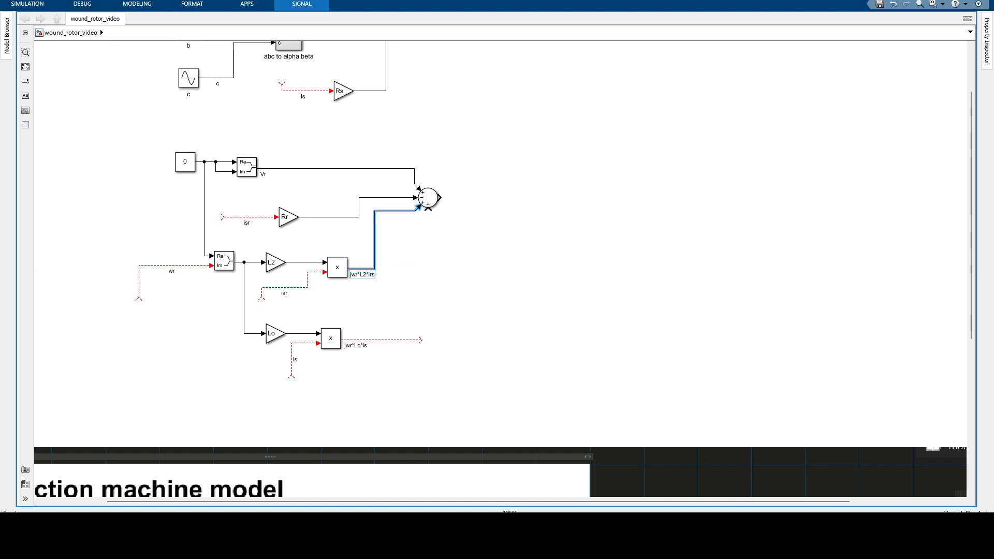
drag(421, 340, 356, 124)
click(456, 233)
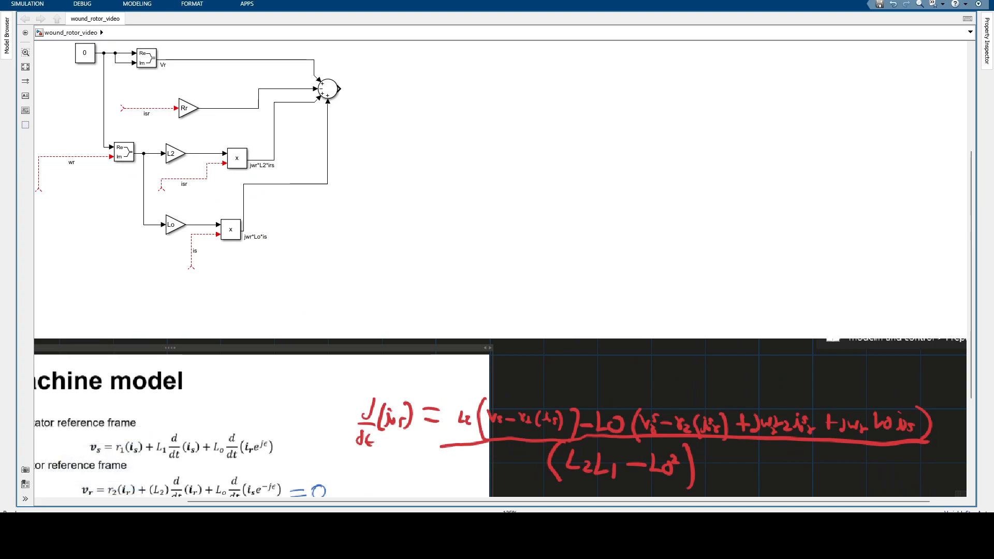
Draw an output line from the rotor Sum block and name it Vr-Rr*isr+jwr*L2*isr+jwrLo*is
mouse_move(340, 89)
mouse_down()
mouse_move(467, 91)
mouse_move(405, 56)
mouse_move(410, 72)
mouse_up()
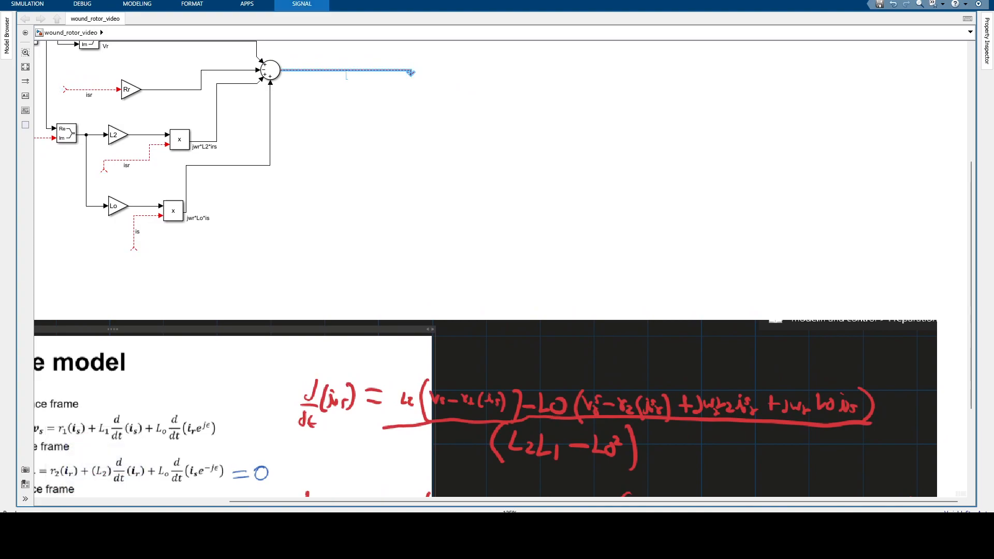
text(Vr)
text(r*isr+jwr*L2*isr+jwrLo*is)
click(510, 233)
Examine the current-derivative equations in the reference image below the rotor blocks
scroll(509, 311, down, 3)
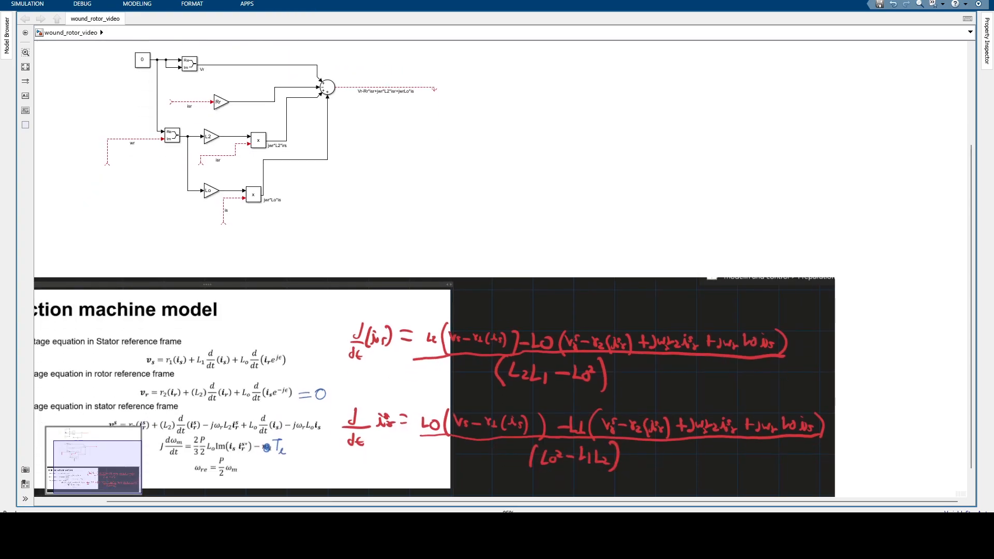
scroll(500, 269, down, 1)
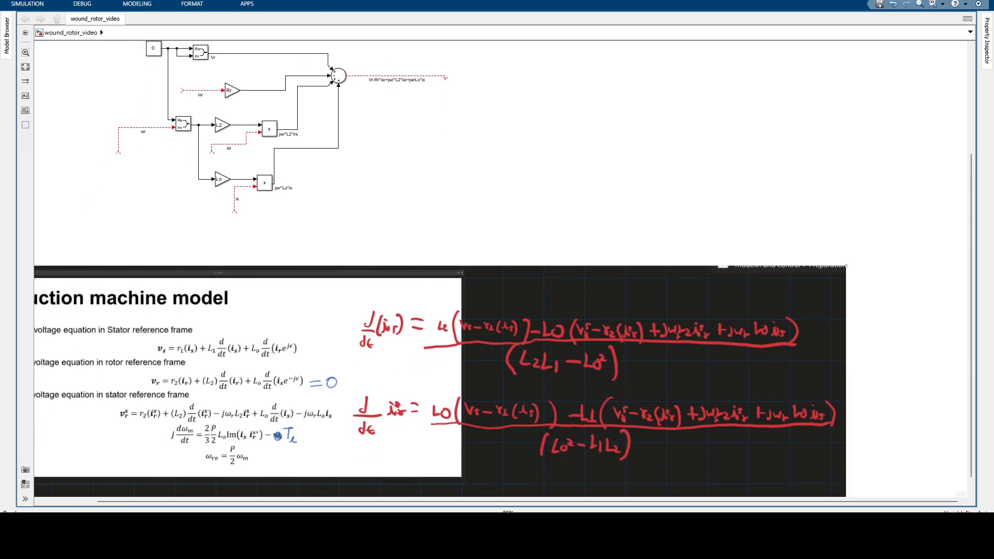
scroll(621, 378, up, 3)
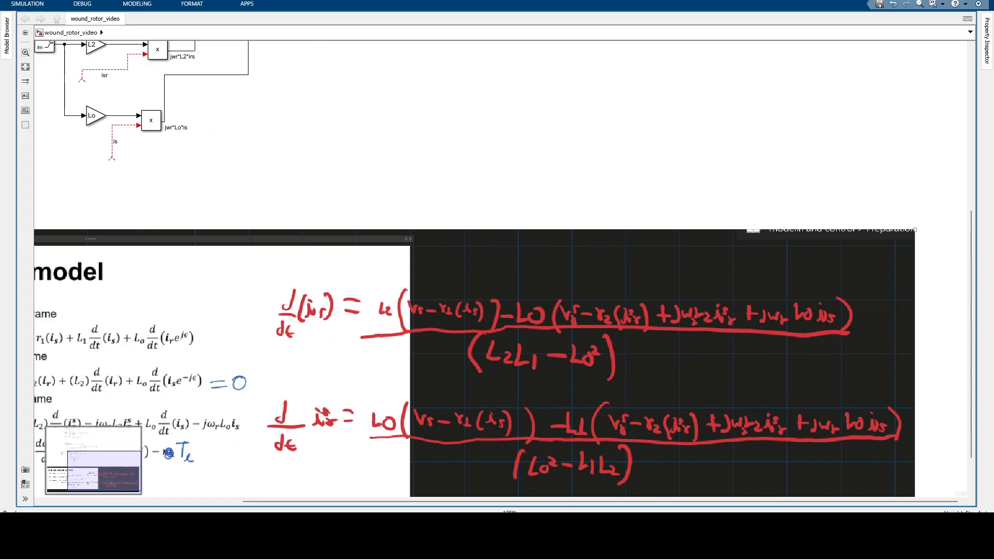
scroll(616, 370, up, 1)
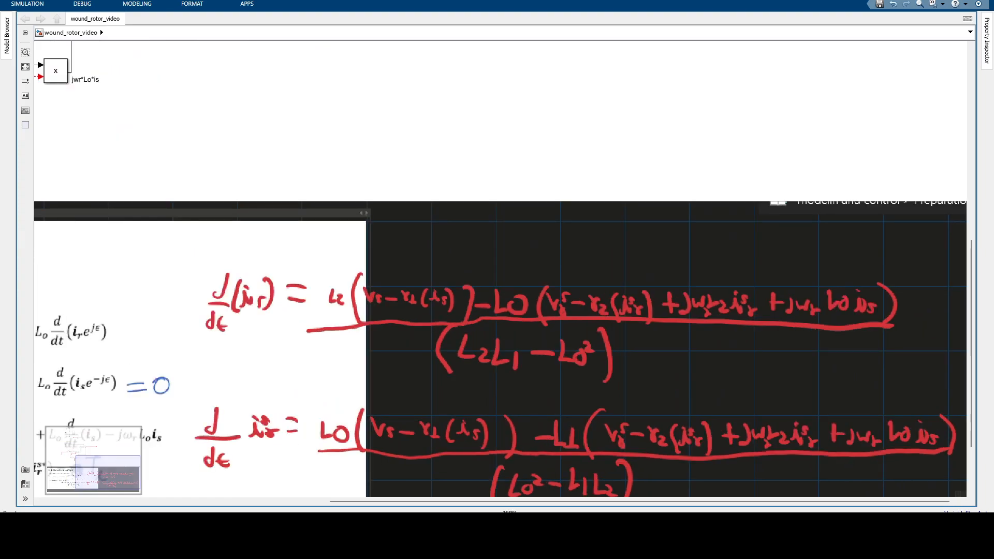
Add a Gain block with gain L2 and attach it to the end of the Vs-Rs*is signal
scroll(708, 305, down, 1)
drag(672, 311, 742, 417)
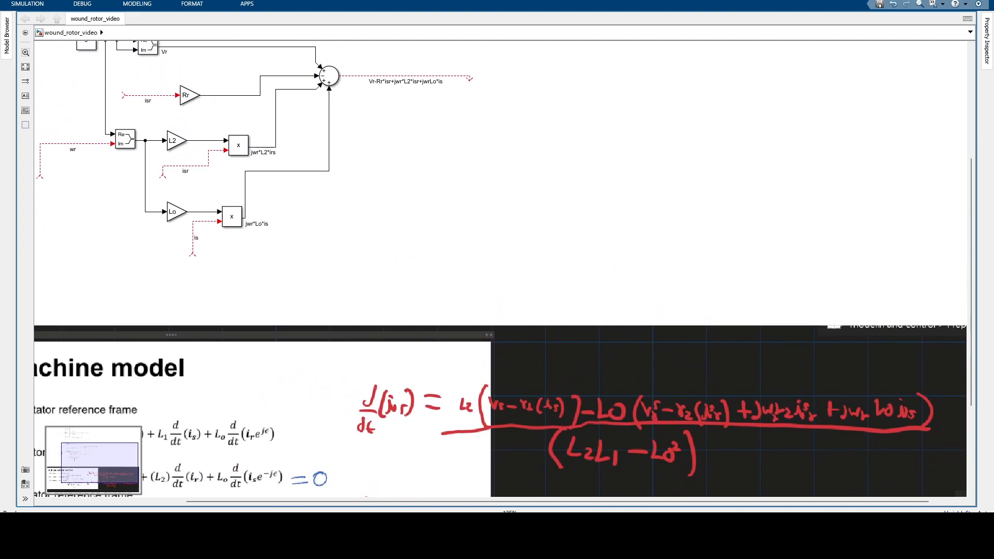
scroll(363, 136, up, 1)
scroll(364, 136, down, 2)
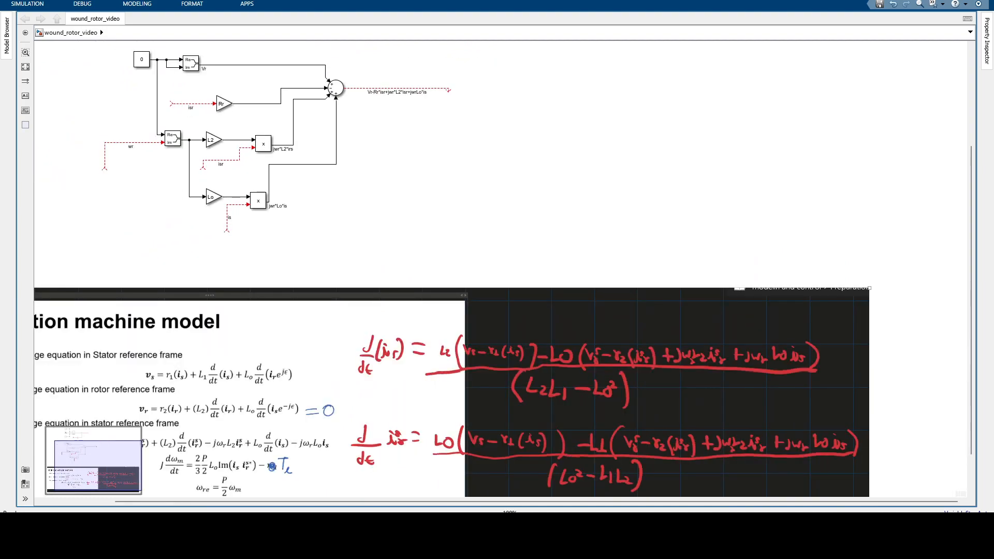
drag(363, 136, 368, 270)
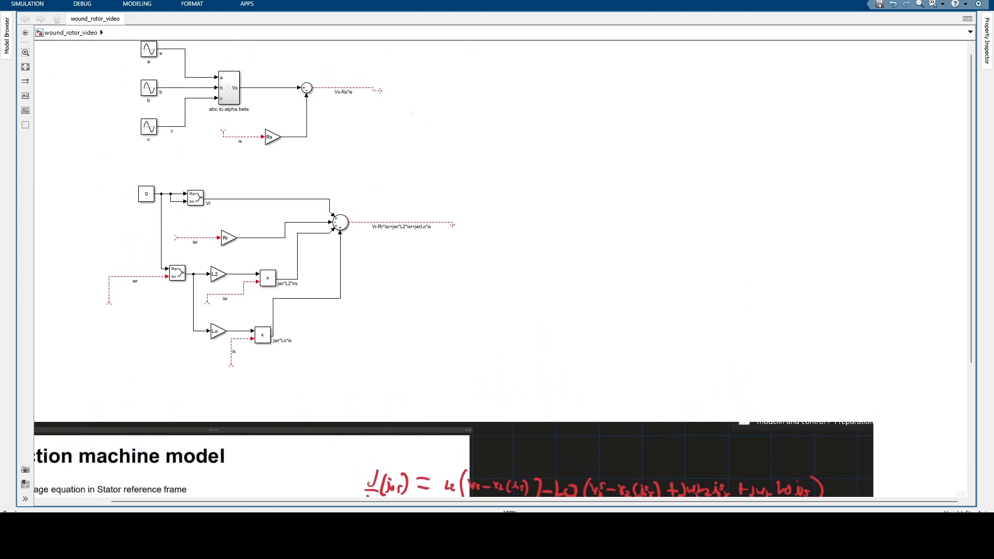
click(406, 108)
text(ga)
key(Return)
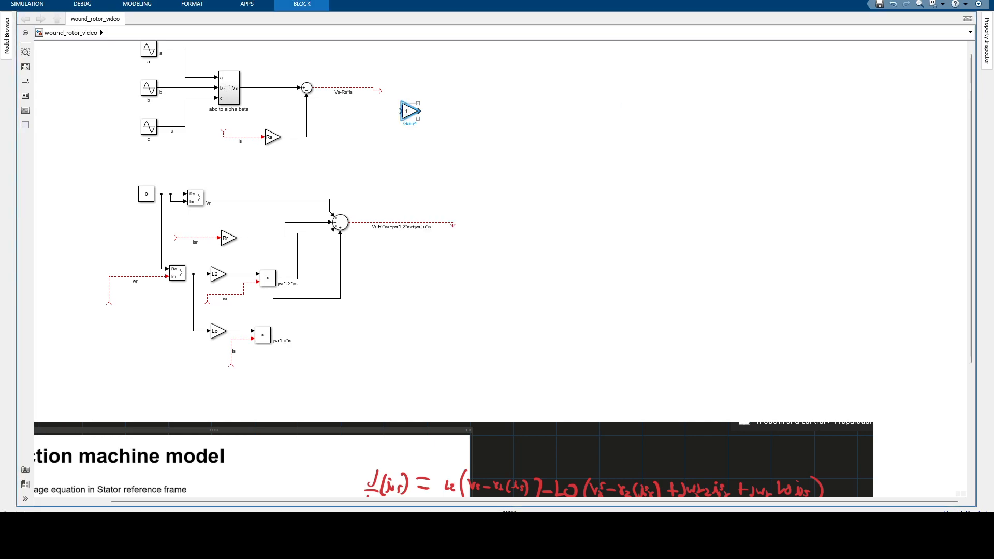
double_click(410, 111)
text(L2)
key(Return)
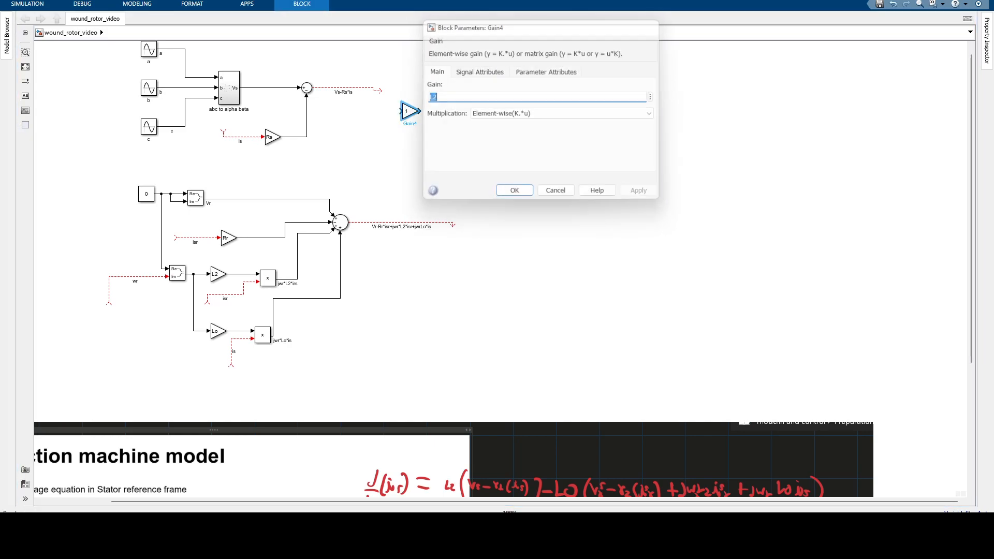
drag(410, 111, 381, 87)
Add a Sum block beyond the L2 gain, between the stator and rotor branches, with the signs +-
scroll(694, 300, down, 2)
drag(693, 300, 665, 280)
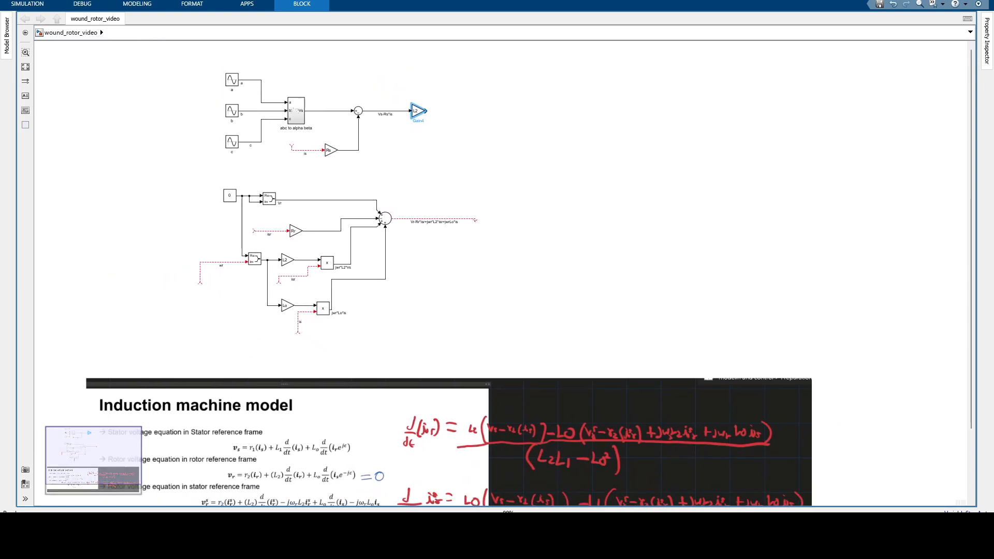
click(476, 149)
double_click(477, 149)
text(sum)
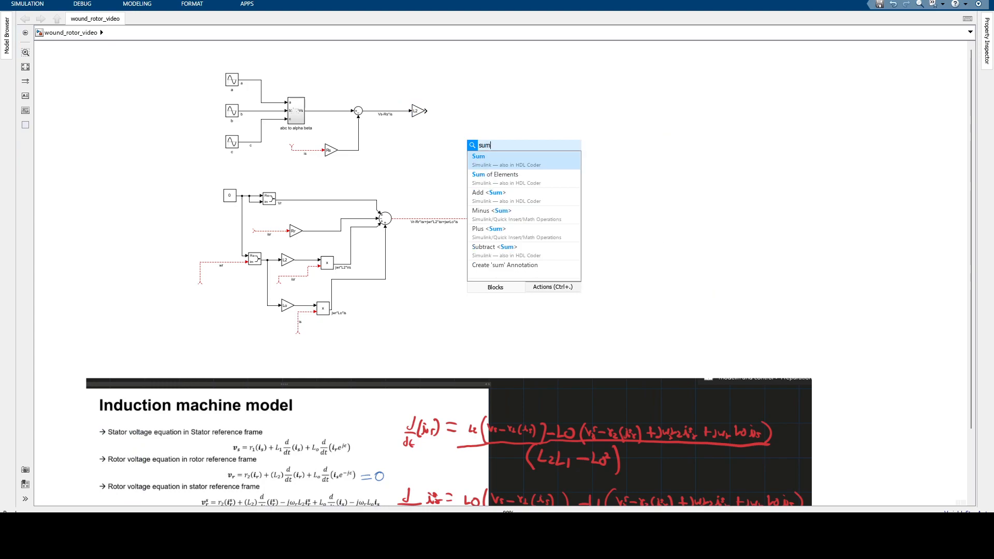
key(Return)
scroll(476, 149, up, 4)
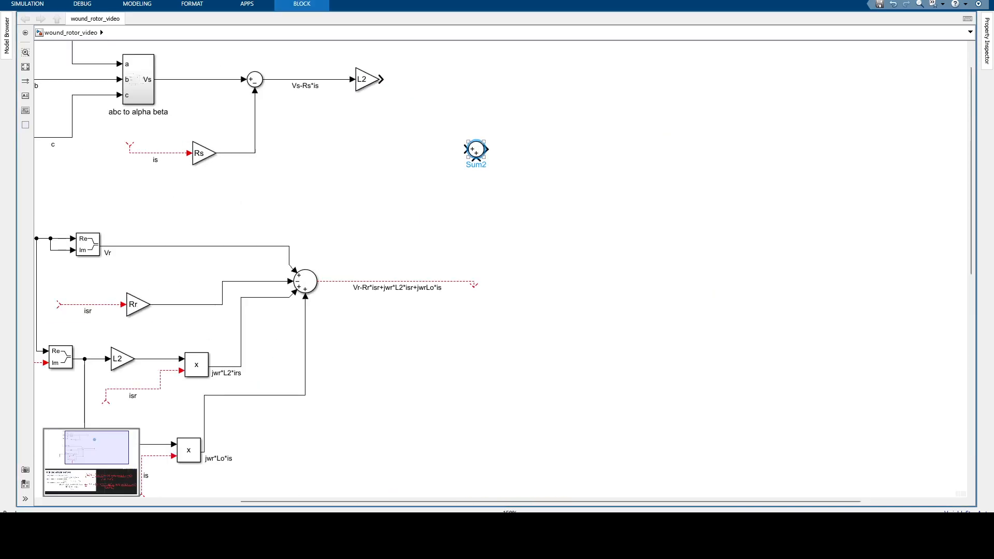
double_click(476, 149)
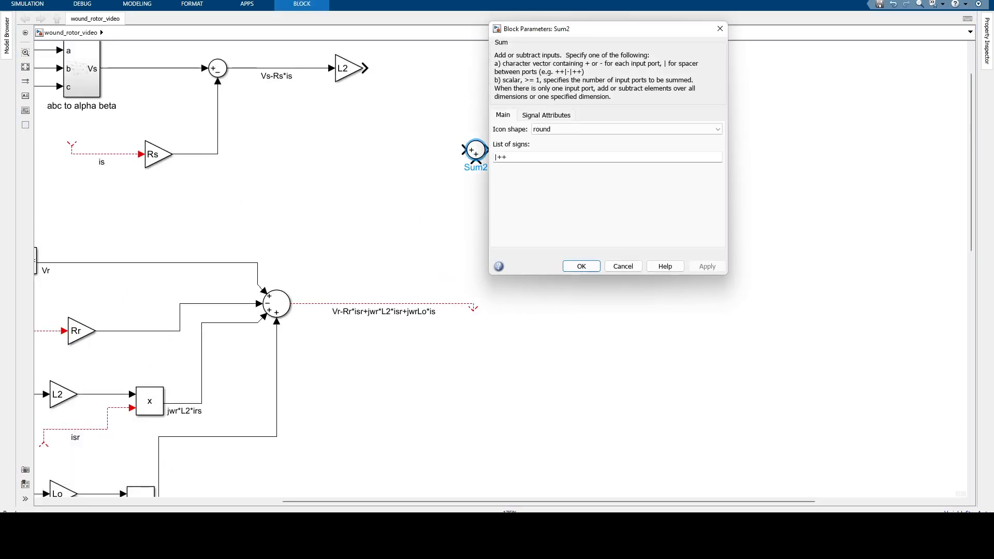
text(+-)
key(Return)
scroll(553, 304, down, 5)
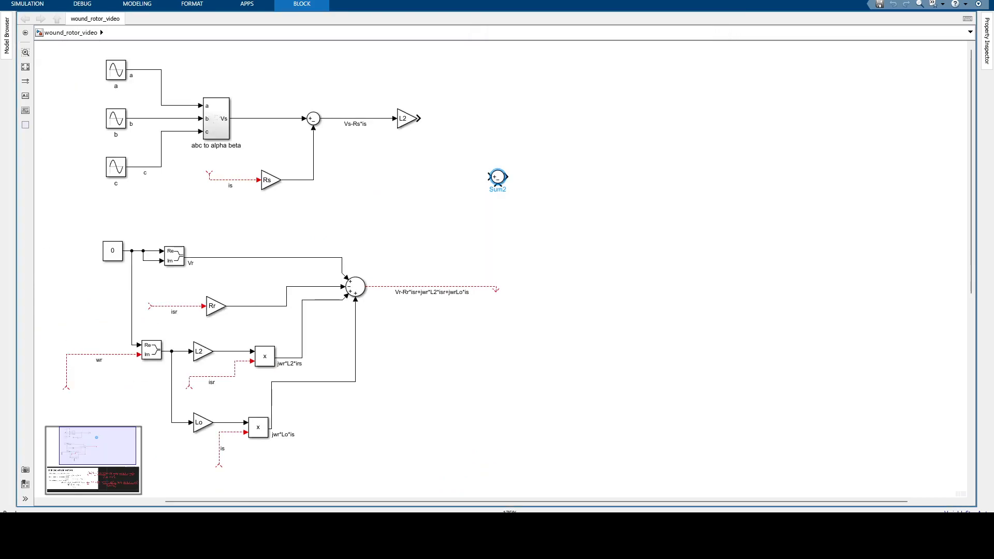
Add a Gain block with gain Lo near the end of the Vr-Rr*isr+jwr*L2*isr+jwrLo*is signal
scroll(531, 261, up, 3)
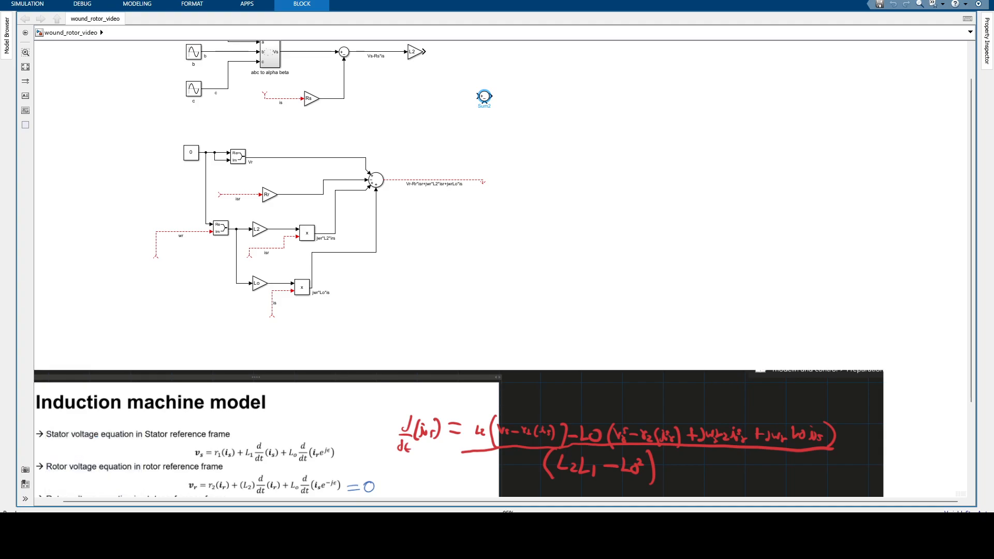
scroll(484, 103, up, 2)
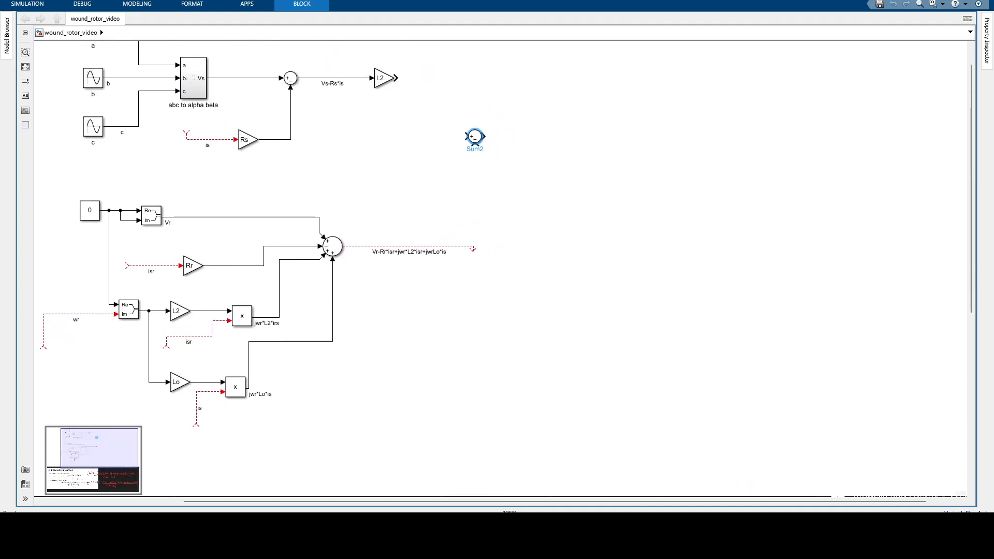
click(497, 227)
text(ga)
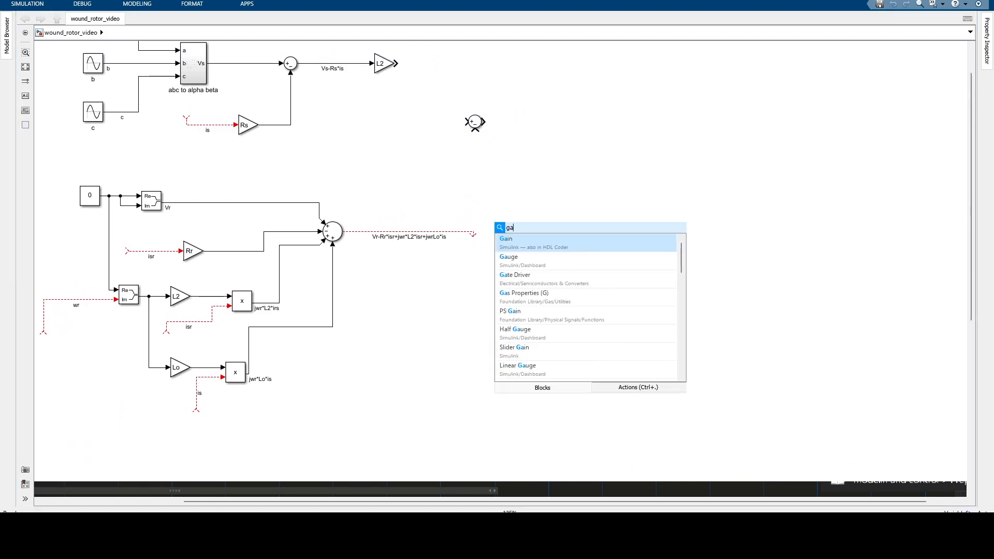
text(in)
key(Return)
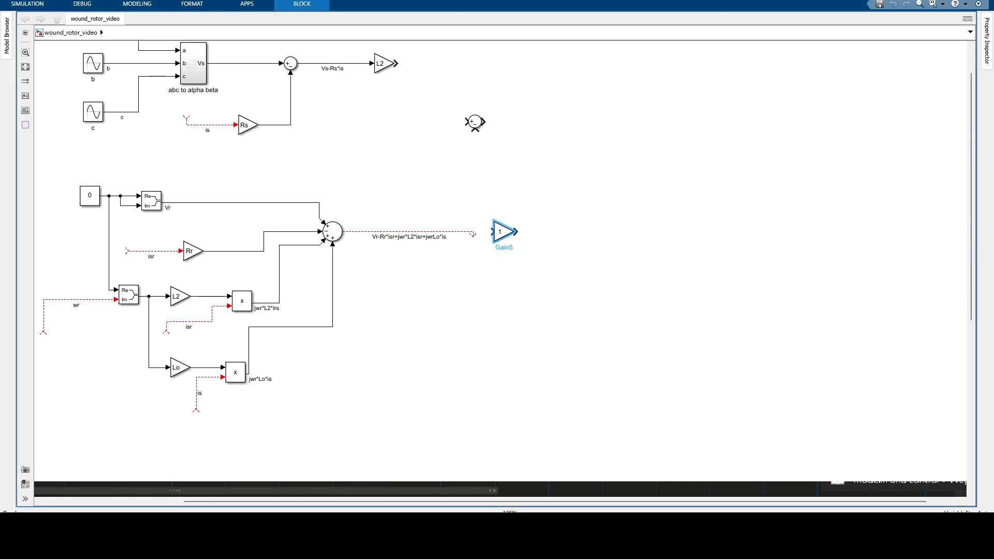
double_click(503, 232)
text(L)
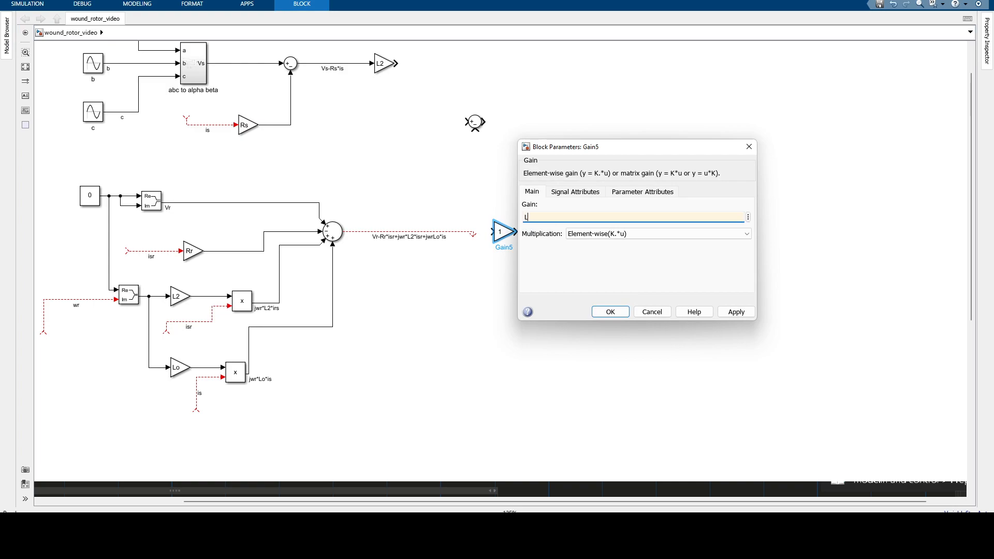
text(o)
key(Return)
key(Return)
Connect the rotor voltage signal to the new Lo gain, and wire the L2 and Lo outputs to the sum's plus and minus inputs
drag(491, 231, 459, 222)
click(480, 237)
key(Delete)
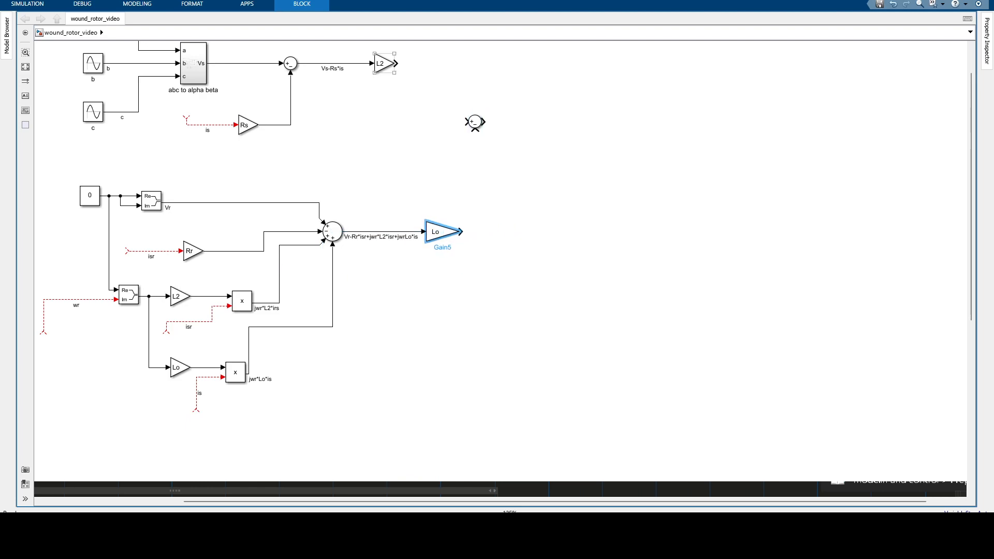
drag(396, 63, 467, 122)
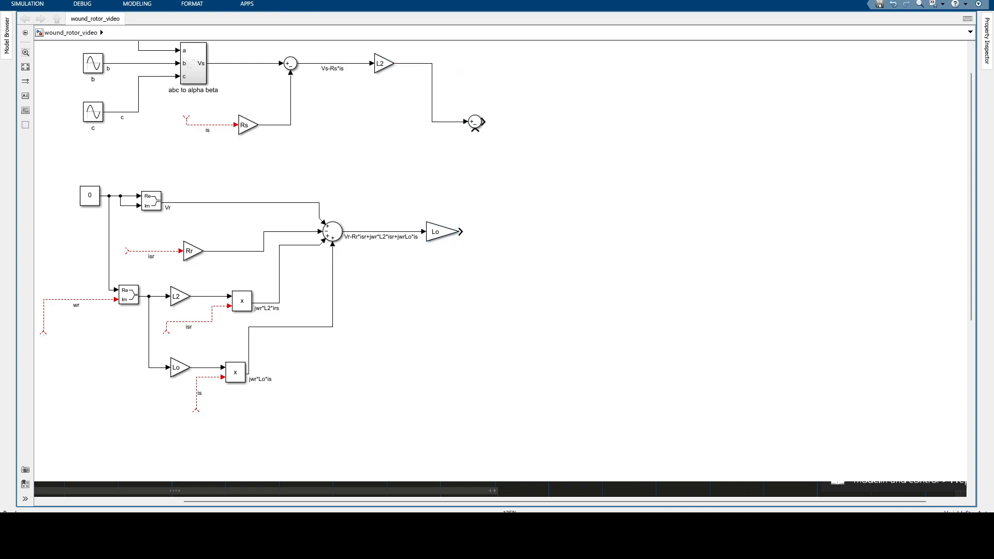
drag(461, 232, 475, 130)
Add a Gain block beside the output of the sum that combines the L2 and Lo branches
scroll(673, 336, down, 3)
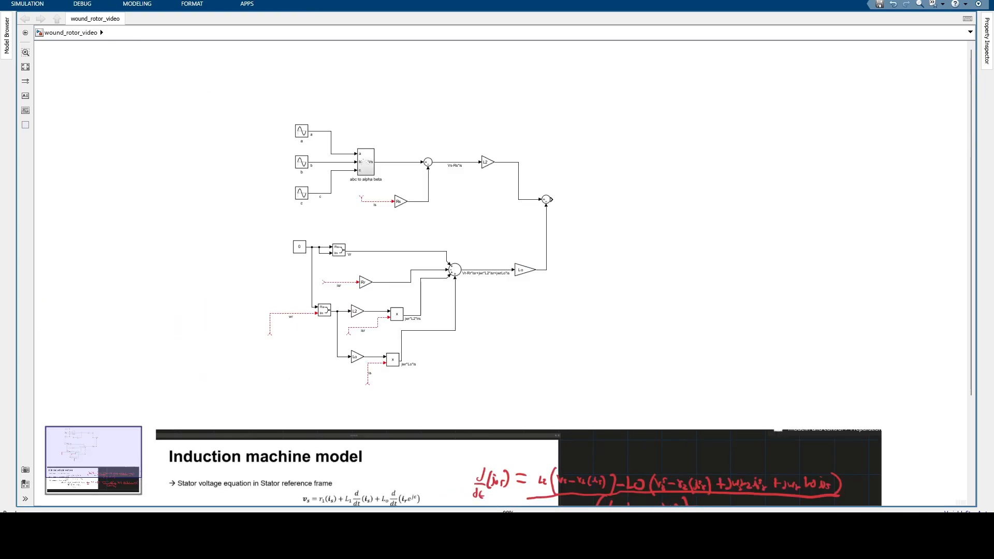
drag(673, 337, 639, 276)
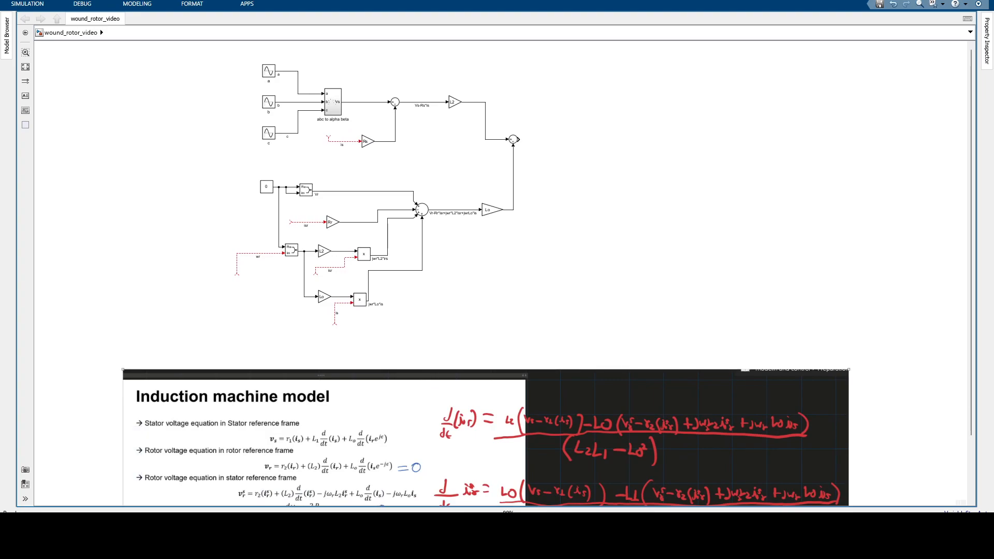
scroll(515, 157, up, 1)
scroll(515, 156, down, 1)
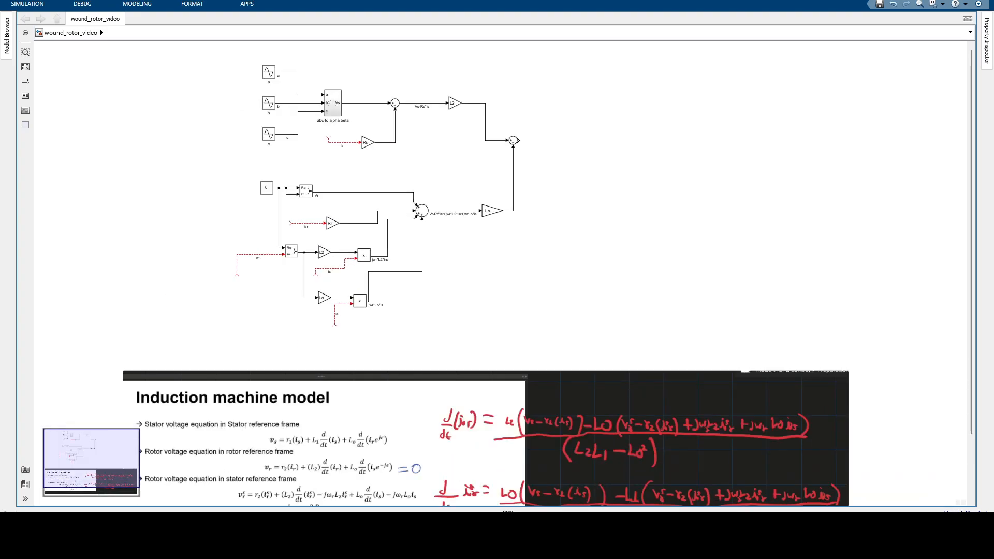
double_click(546, 148)
text(gain)
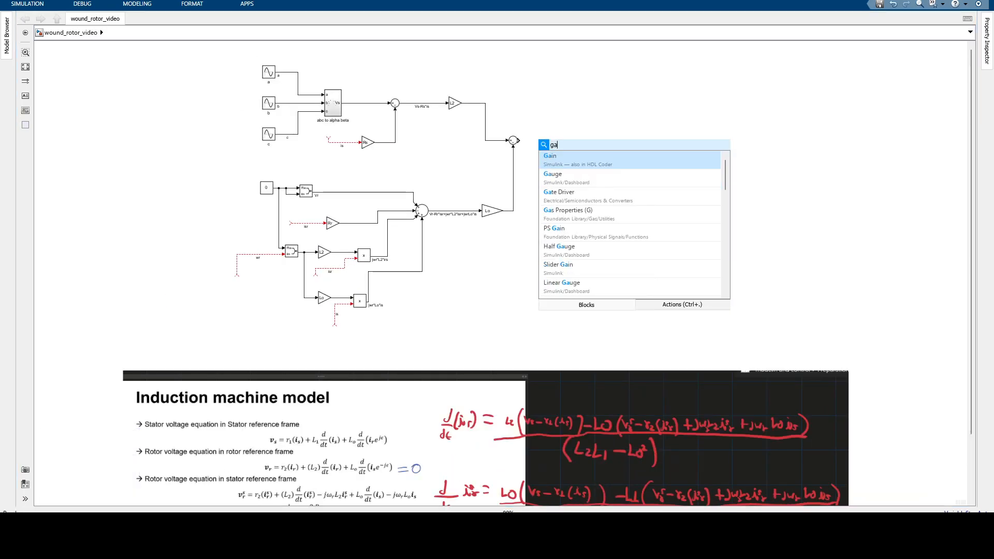
key(Return)
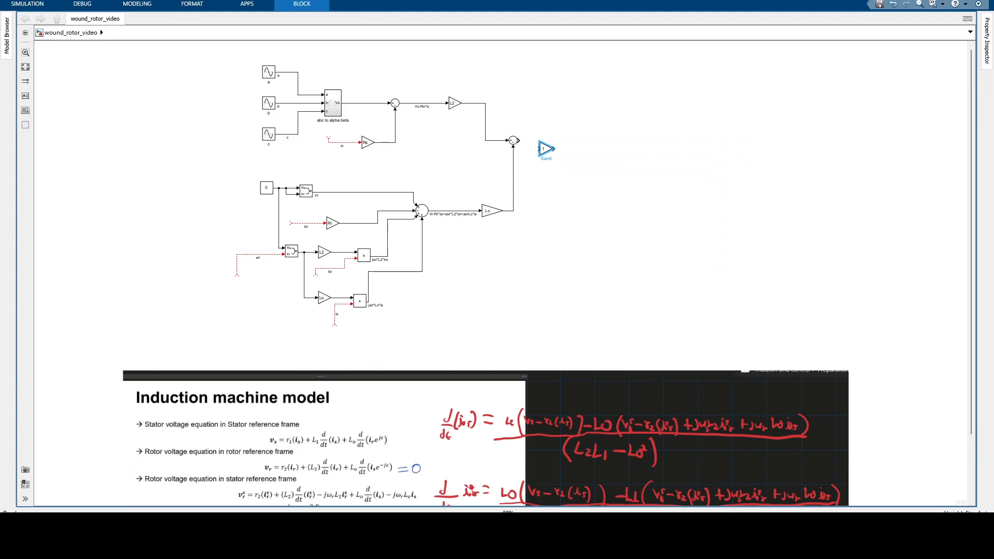
Set the gain of the newly added Gain block to 1/(L1*L2-Lo^2)
scroll(598, 315, up, 2)
scroll(553, 120, up, 2)
drag(553, 120, 581, 318)
double_click(532, 226)
text(1/()
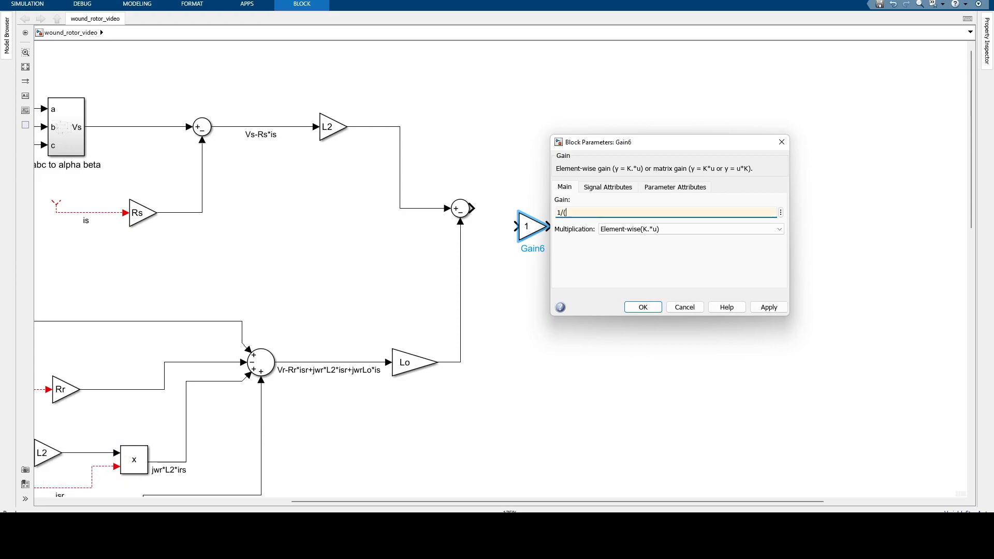
text(L)
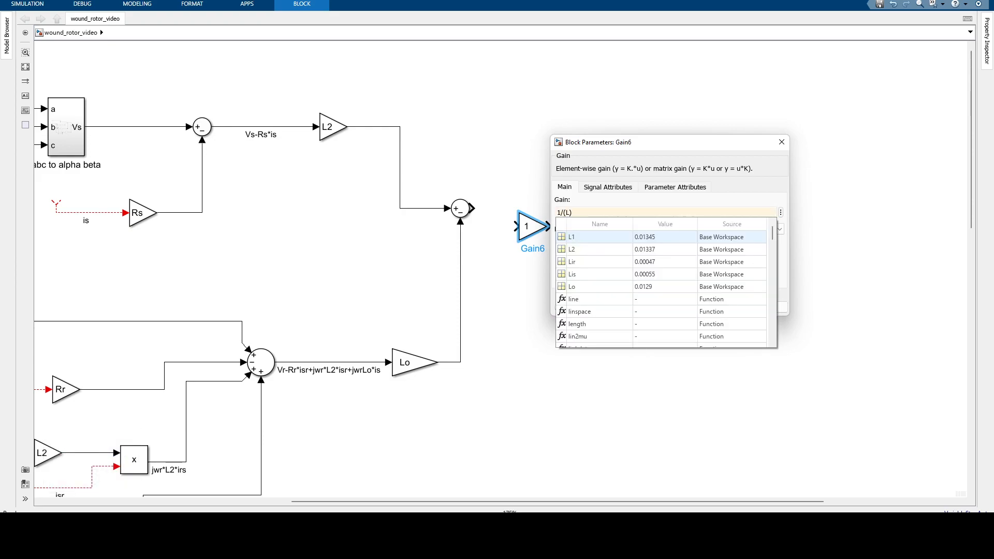
text(1*L)
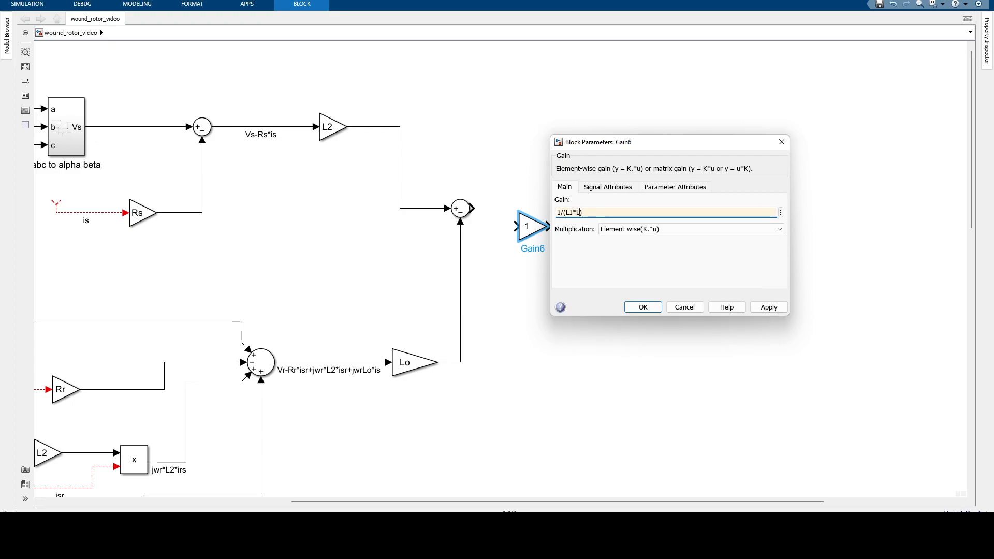
text(2-Lo)
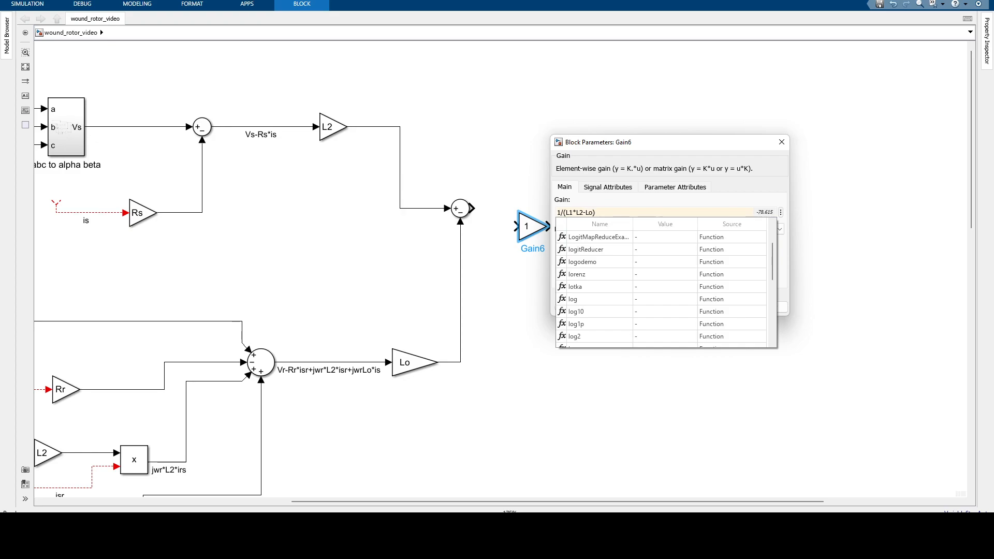
text(^^)
key(BackSpace)
key(BackSpace)
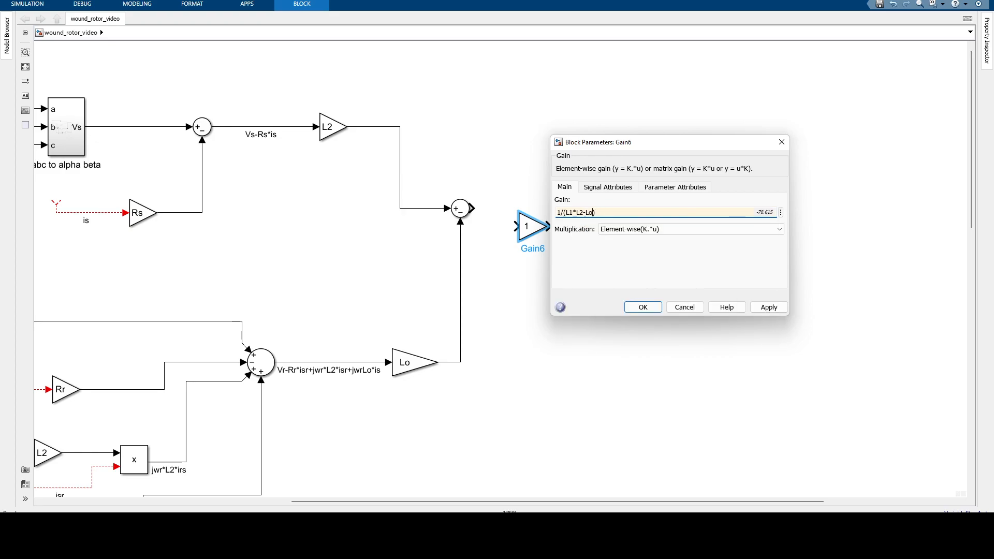
text(^2)
key(Return)
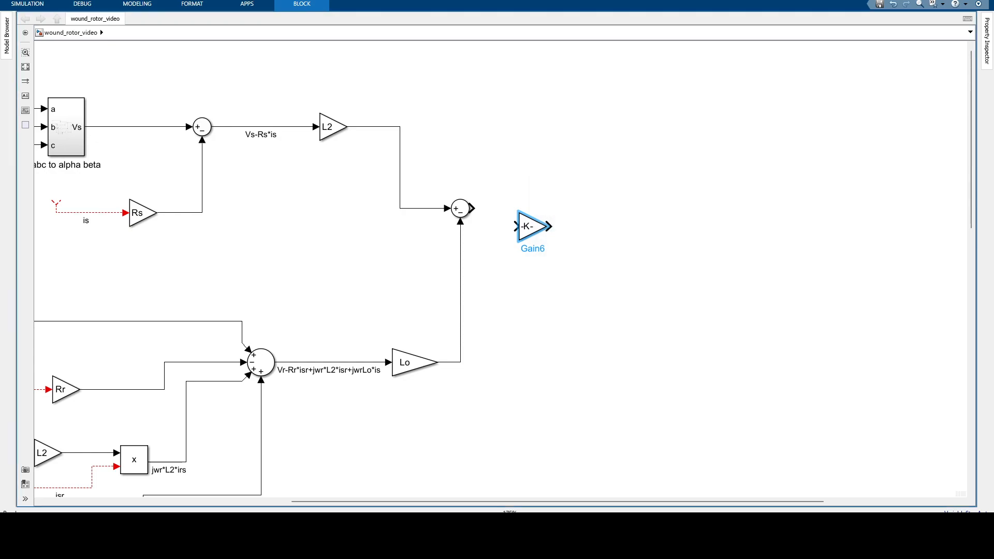
Enlarge the new gain block to fit its expression and wire it between the sum's output and an open output line
drag(546, 241, 610, 264)
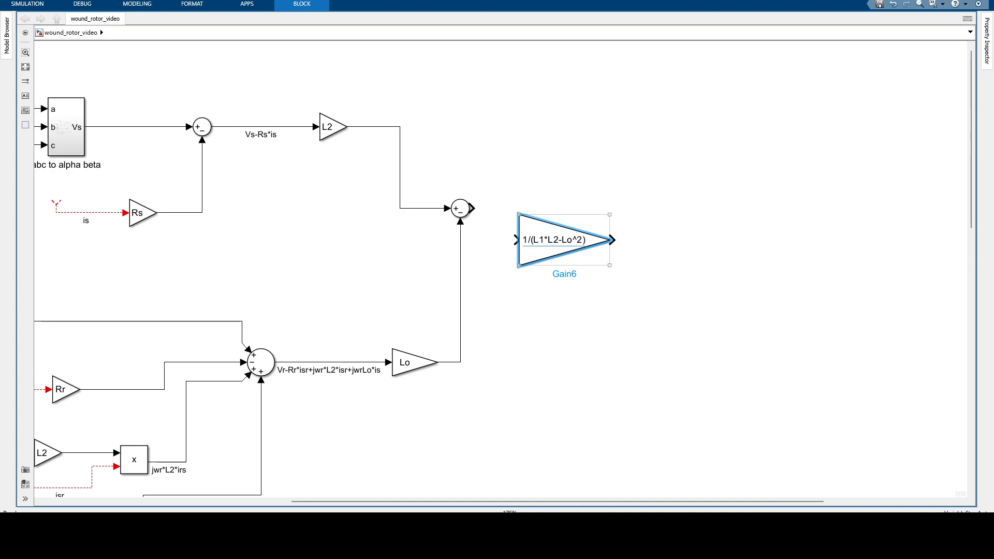
drag(555, 240, 716, 209)
click(499, 208)
click(628, 259)
Label the output signal of the 1/(L1*L2-Lo^2) gain as d(is)/dt
double_click(670, 208)
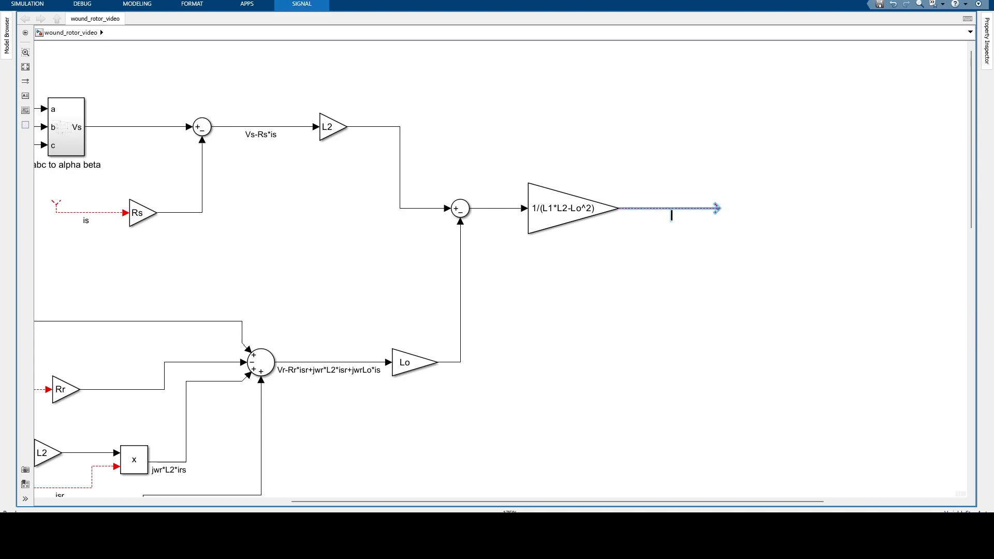
text(d(is)d)
key(BackSpace)
text(/dt)
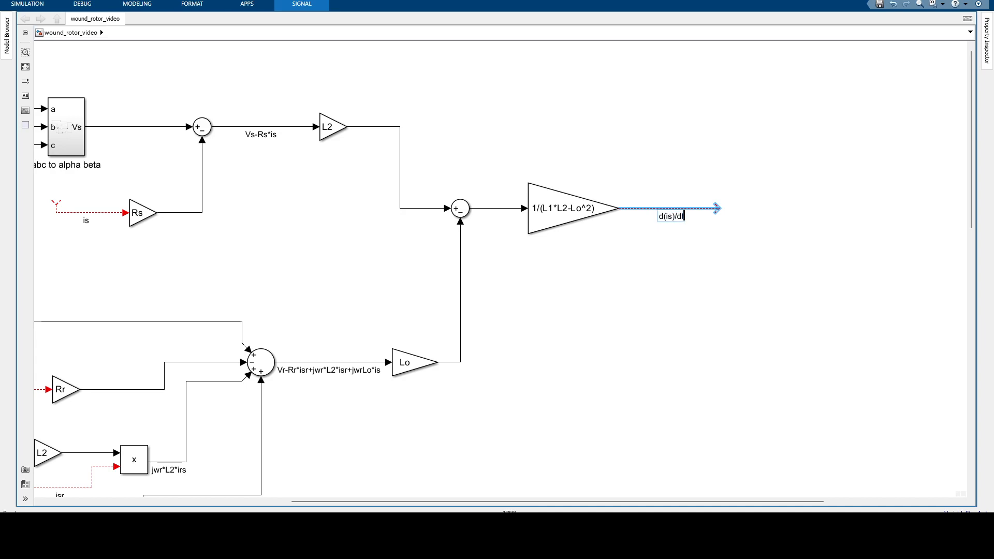
click(583, 279)
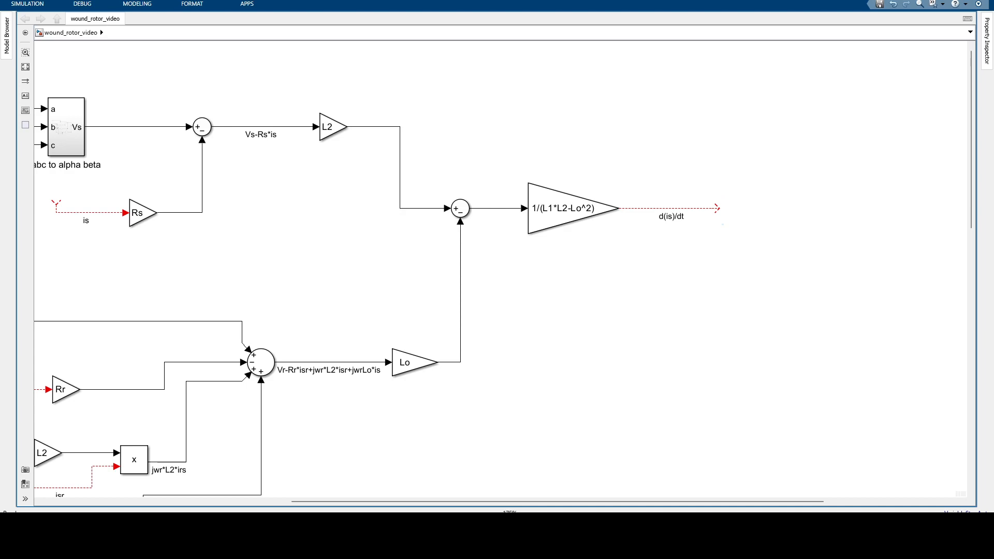
Add an Integrator block and place it above and beyond the open end of the d(is)/dt signal
click(716, 220)
text(i)
key(Return)
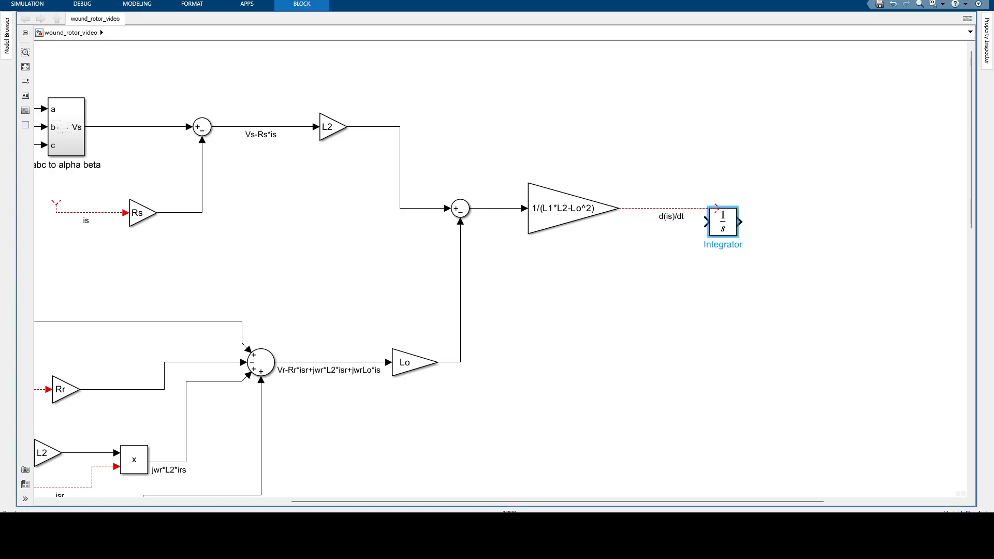
mouse_move(723, 221)
mouse_down()
mouse_move(781, 222)
mouse_move(804, 164)
mouse_move(828, 163)
mouse_move(783, 167)
mouse_move(776, 145)
mouse_up()
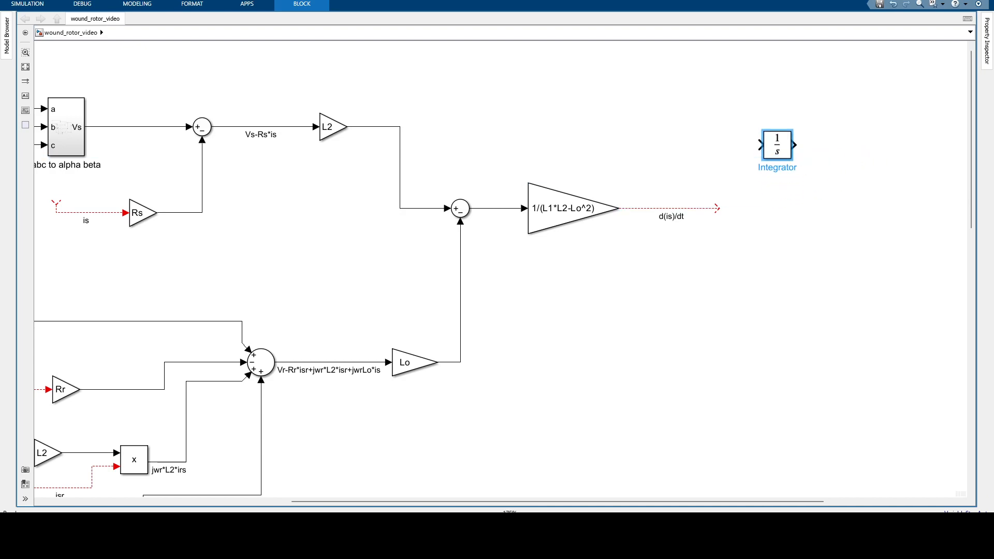
click(743, 245)
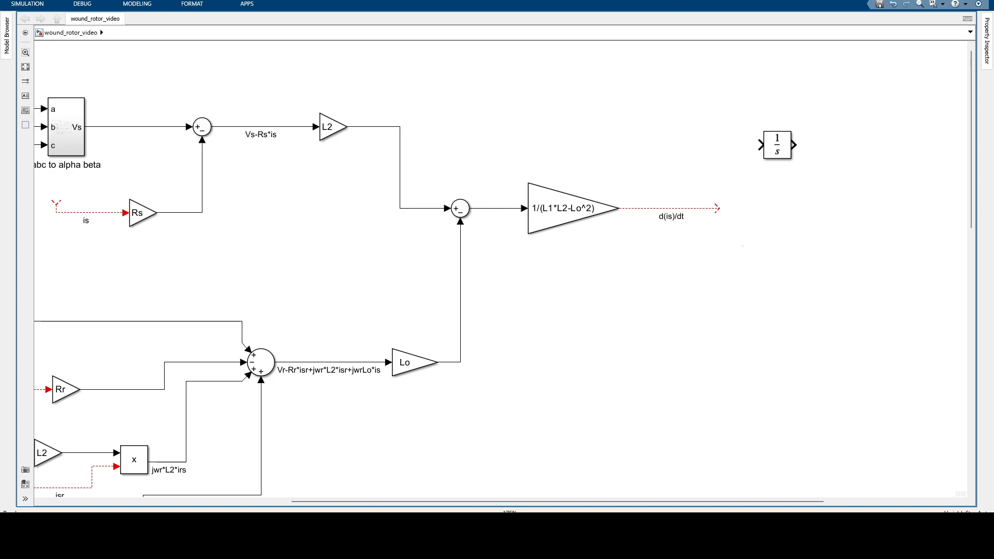
Add a Complex to Real-Imag block at the end of the d(is)/dt signal and wire its real output to the integrator
double_click(743, 246)
text(i)
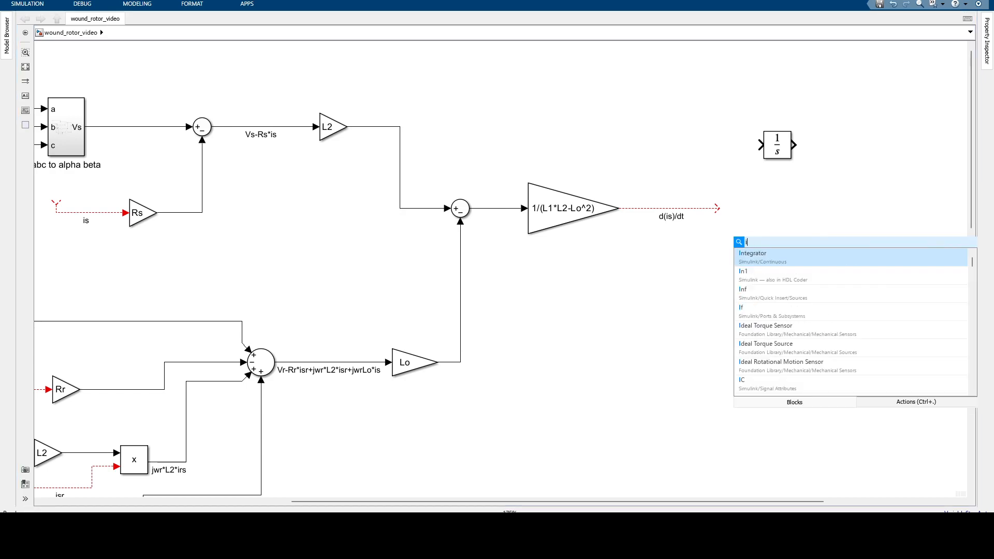
key(BackSpace)
text(com)
key(Return)
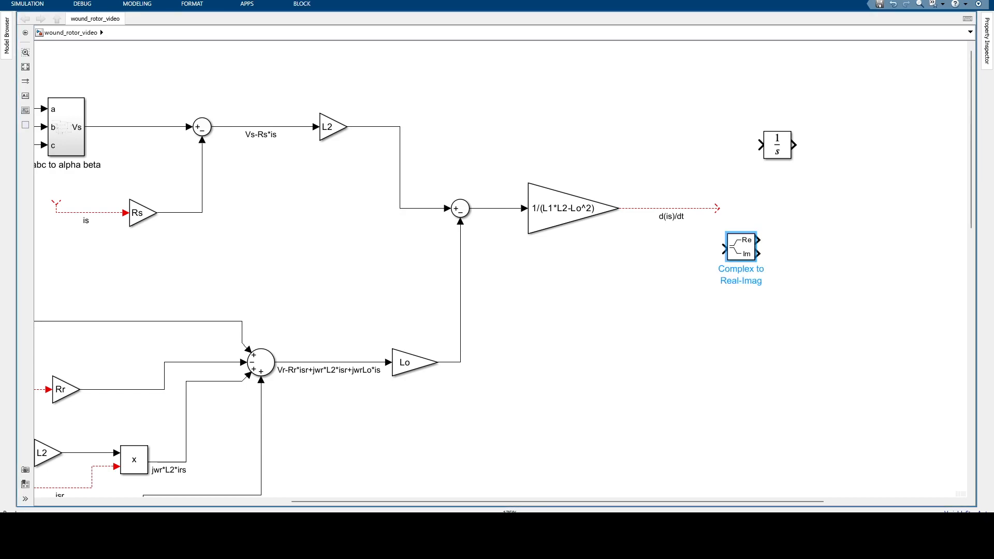
drag(726, 207, 761, 145)
click(727, 243)
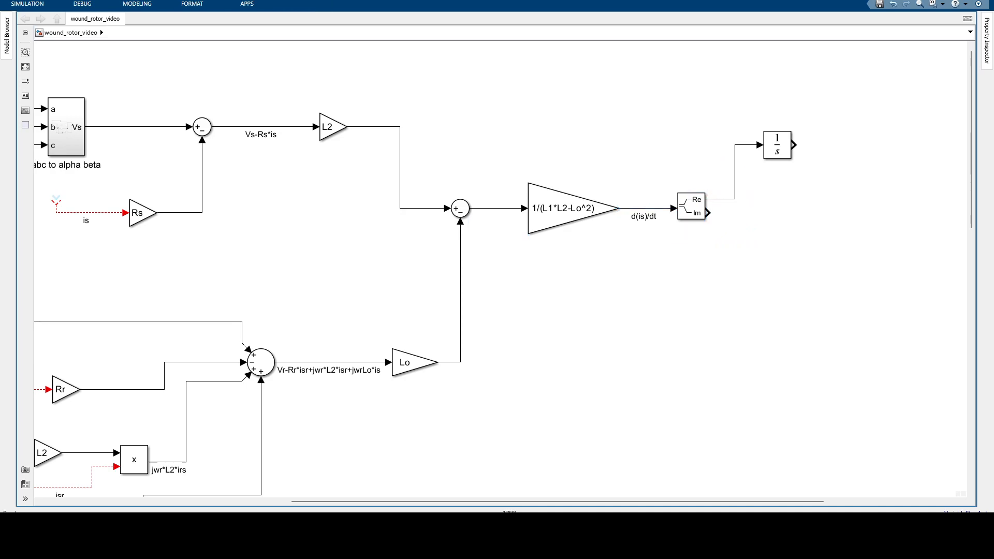
Duplicate the integrator, place the copy below the original, and feed it from the imaginary output of the Complex to Real-Imag block
click(777, 146)
click(754, 266)
key(ctrl+v)
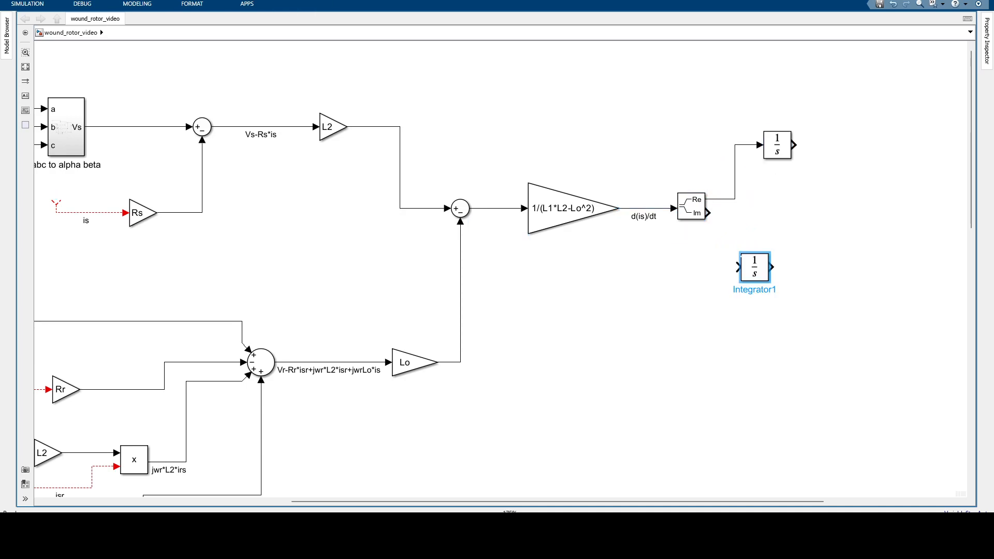
drag(754, 266, 776, 240)
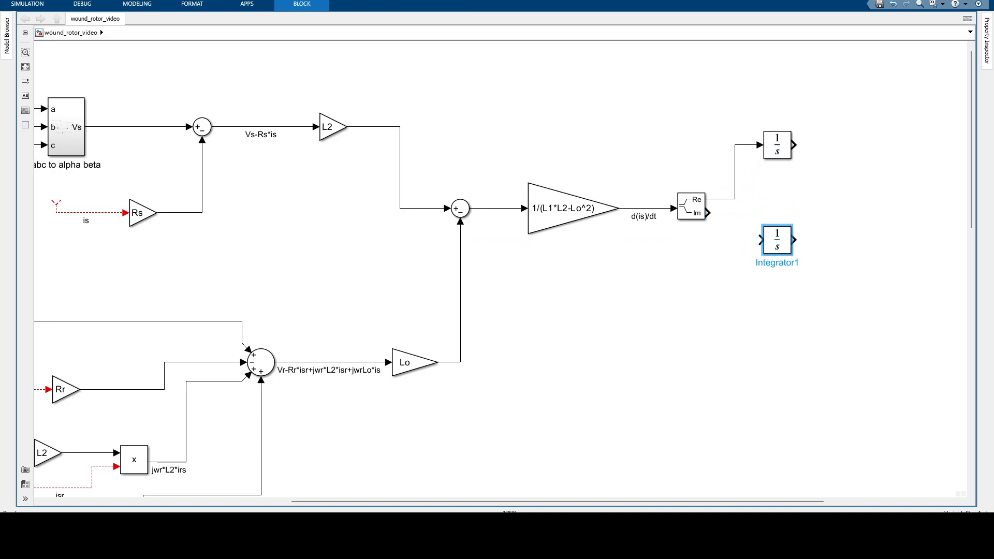
drag(707, 213, 760, 239)
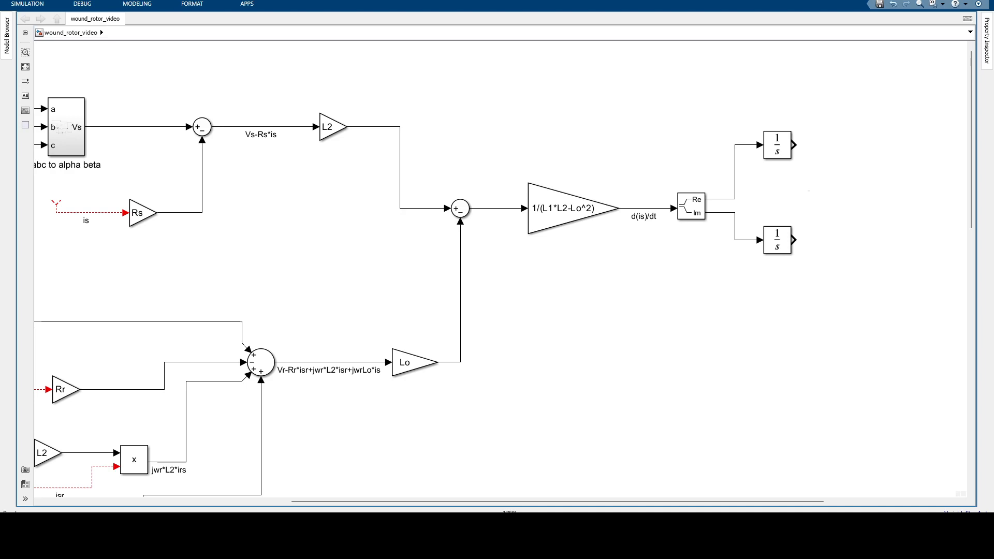
Add a Real-Imag to Complex block after the two integrators and connect their outputs to its Re and Im inputs
double_click(808, 190)
text(c)
key(BackSpace)
text(re)
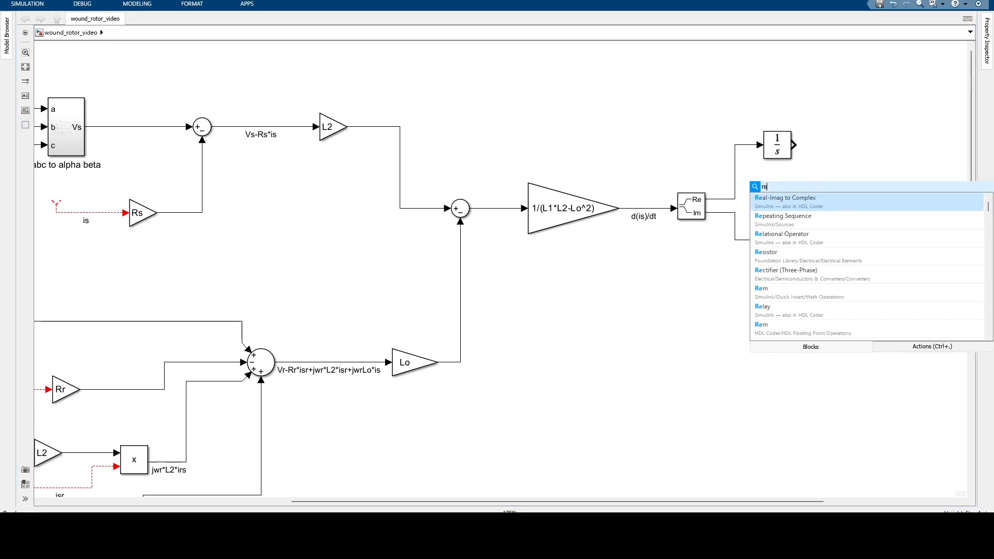
key(Return)
drag(809, 192, 850, 192)
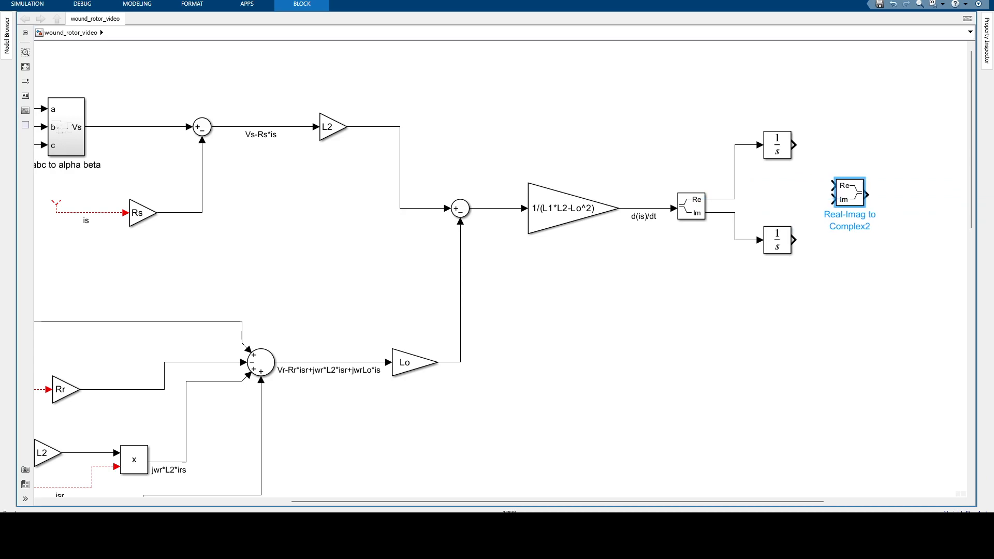
drag(794, 239, 800, 141)
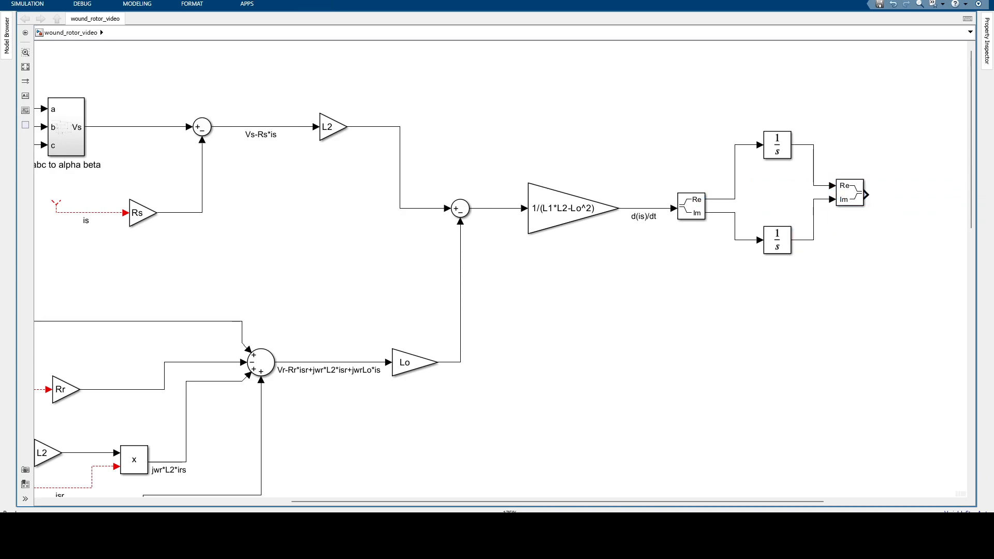
Extend an output line downward from the new Real-Imag to Complex block and label the signal is
drag(866, 195, 884, 269)
click(882, 252)
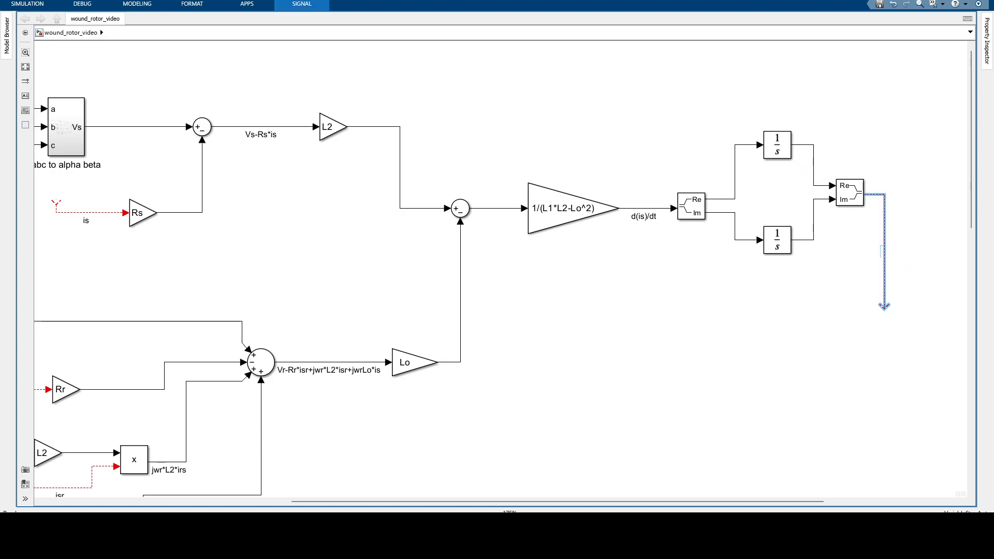
key(BackSpace)
key(BackSpace)
key(Escape)
key(Escape)
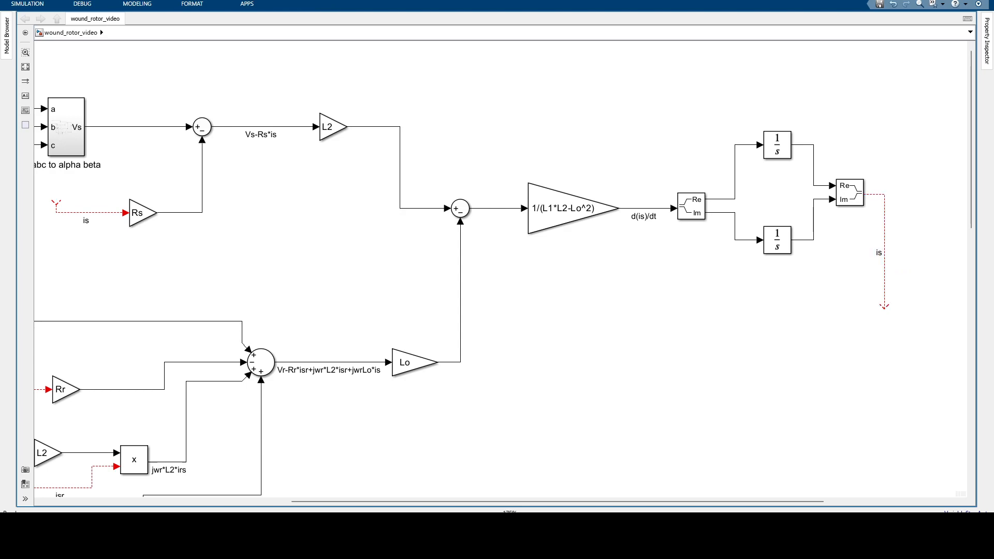
Connect the is output line back to the Rs gain's input, routing the feedback line beneath the stator blocks
drag(884, 307, 125, 213)
click(311, 228)
drag(321, 168, 321, 284)
Connect the open is input of the jwr*Lo*is product to the is feedback line, routing it below the rotor blocks
scroll(321, 391, down, 3)
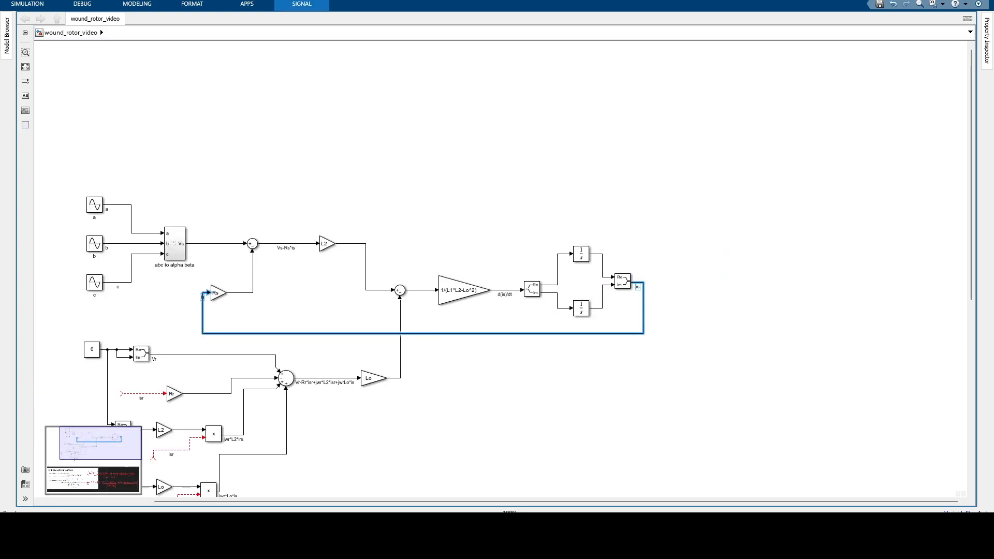
drag(321, 391, 513, 157)
scroll(514, 156, up, 2)
scroll(276, 227, up, 2)
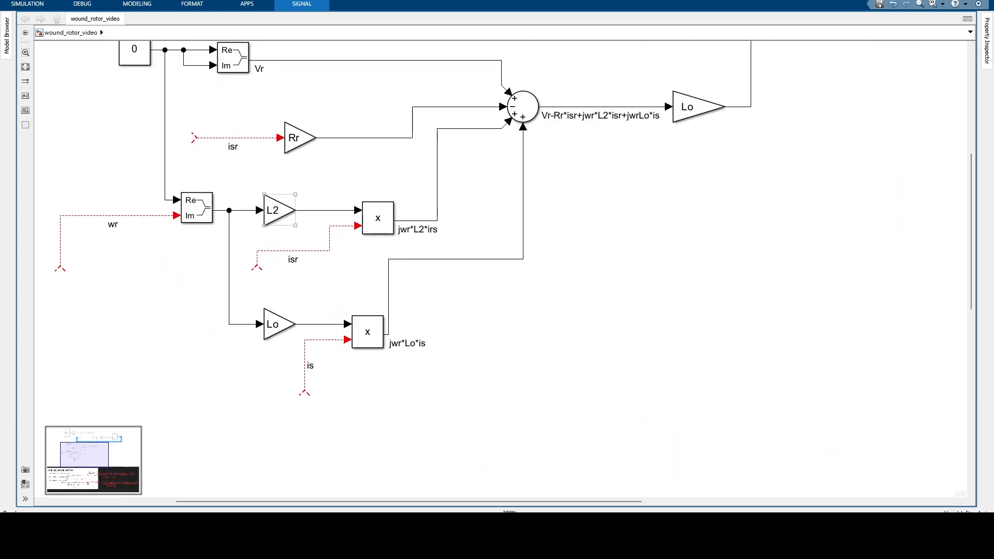
scroll(500, 330, down, 2)
drag(501, 329, 253, 366)
click(104, 412)
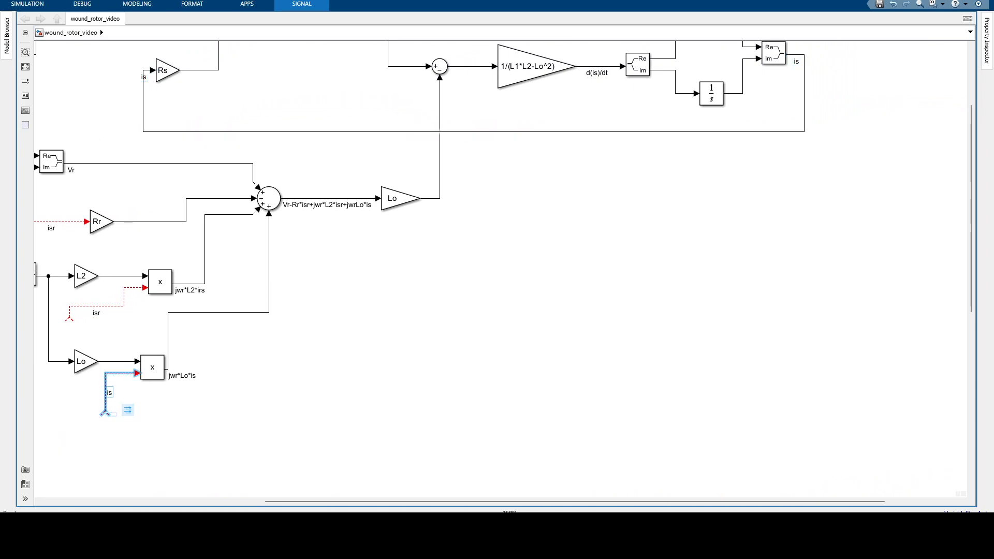
drag(104, 413, 792, 132)
drag(497, 334, 497, 428)
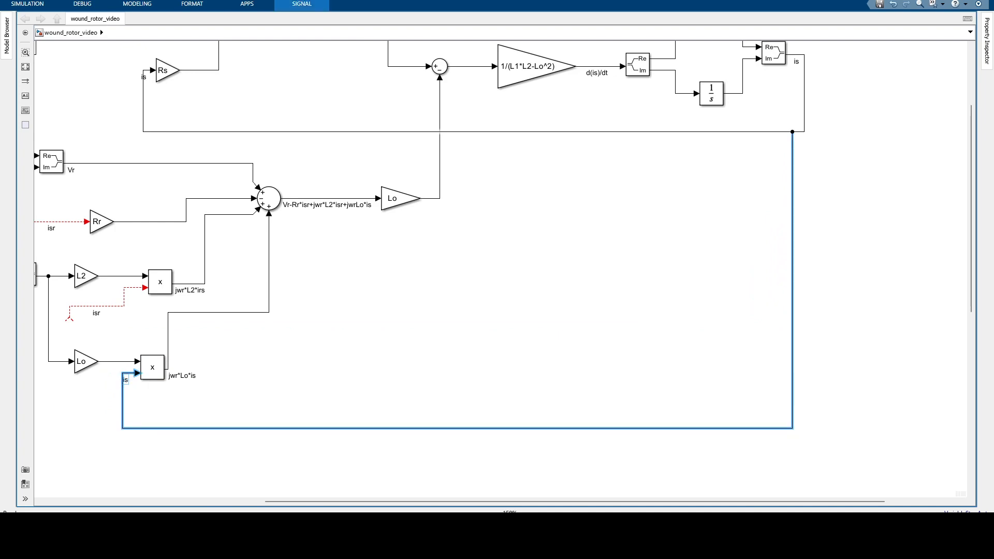
Review the handwritten stator and rotor current derivative equations below the model against the block diagram
scroll(199, 329, down, 1)
drag(200, 329, 125, 360)
scroll(462, 370, down, 2)
drag(463, 370, 435, 236)
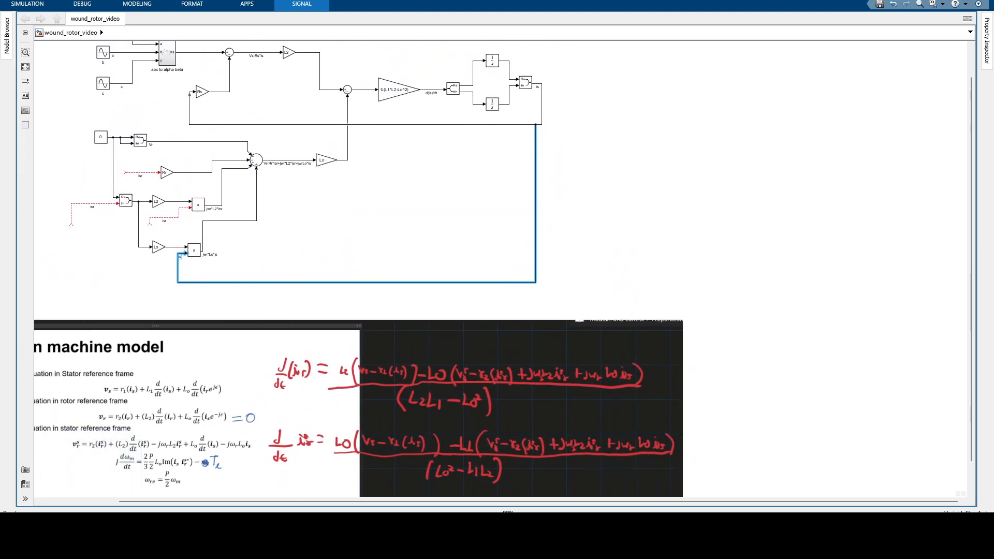
drag(435, 362, 430, 339)
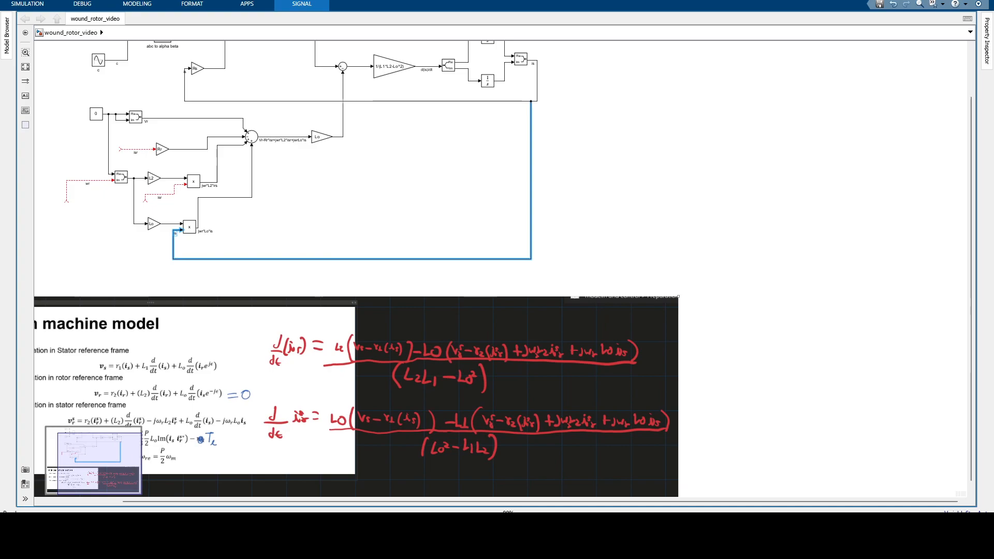
drag(430, 259, 464, 320)
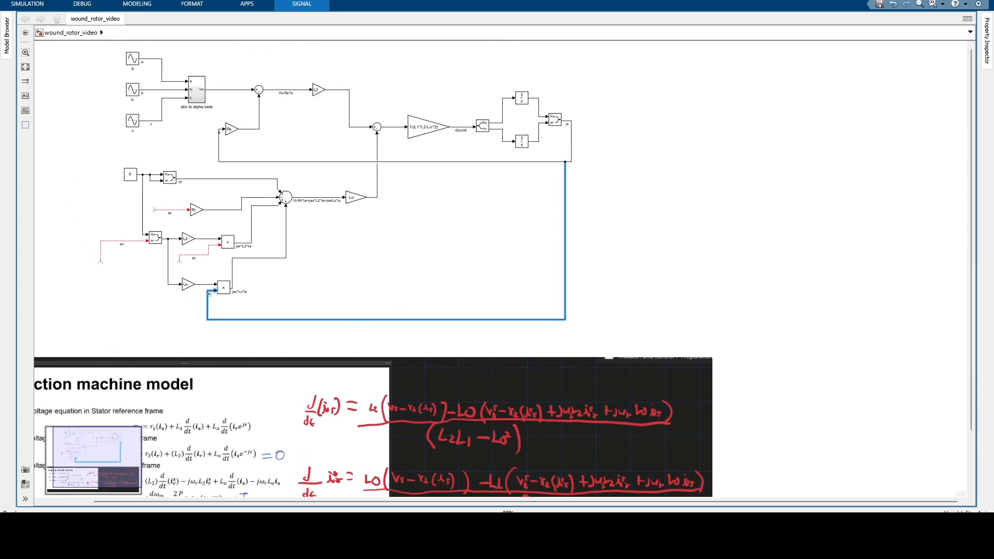
scroll(277, 185, up, 5)
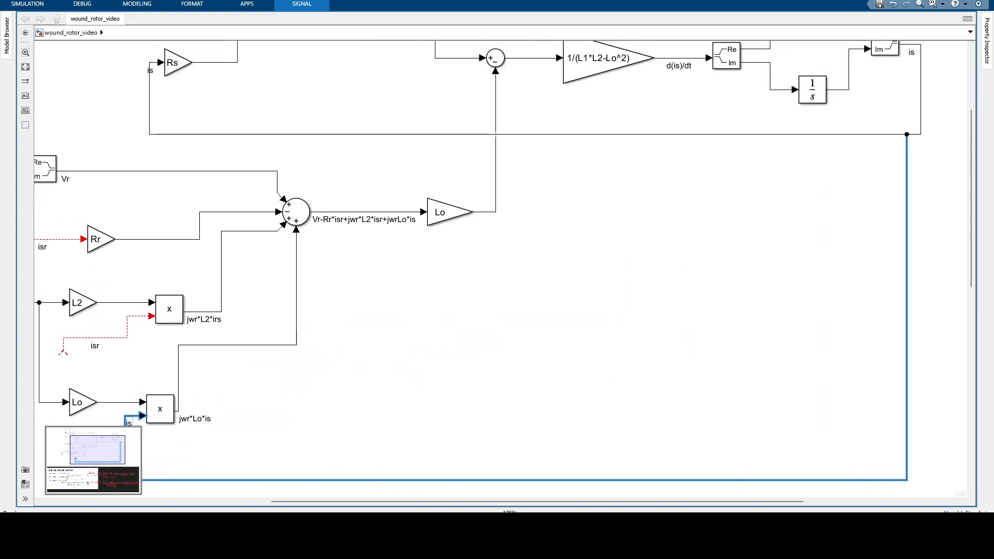
Add a Gain block below the existing Lo gain that follows the rotor sum and set its gain to Lo
drag(424, 266, 383, 268)
click(383, 267)
text(ga)
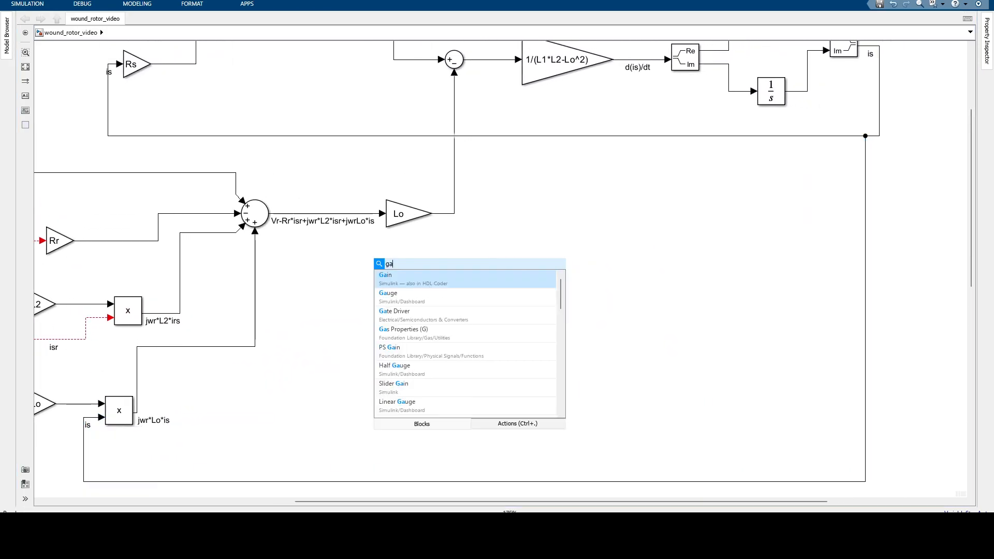
key(Return)
drag(377, 266, 409, 299)
double_click(408, 299)
text(Lo)
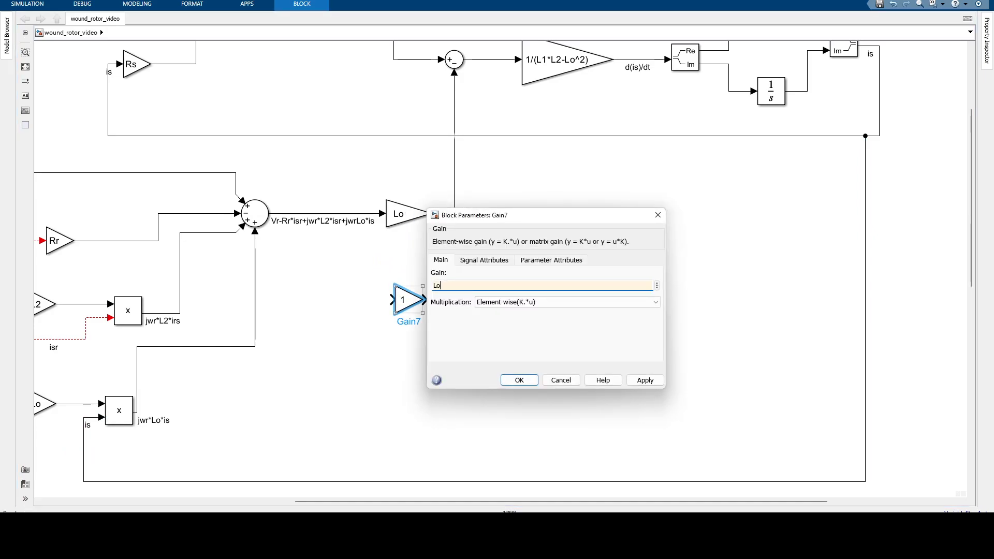
key(Return)
Branch the Vs-Rs*is signal to the input of the new Lo gain
scroll(405, 293, up, 3)
scroll(377, 284, down, 7)
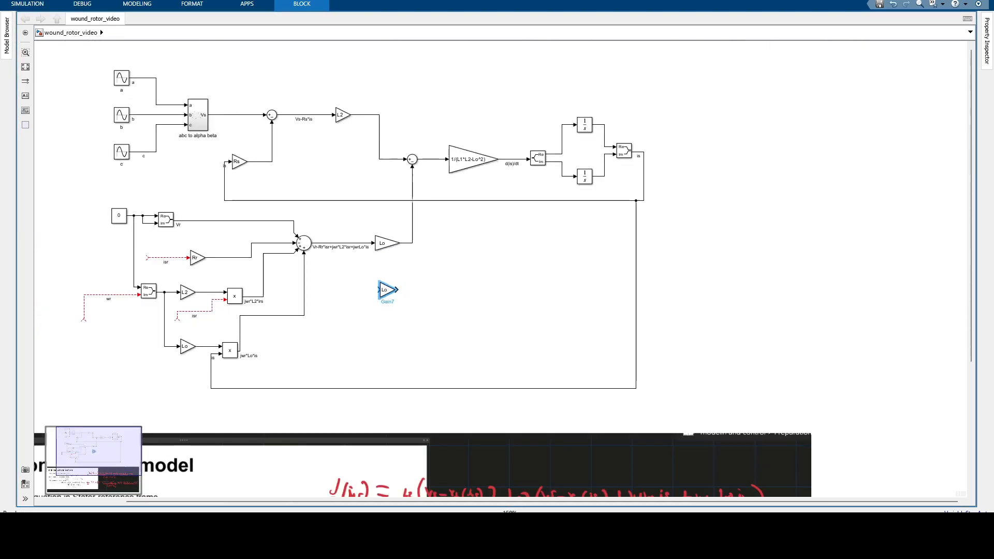
scroll(388, 279, up, 1)
drag(380, 290, 317, 107)
Add a Gain block set to L1 below the new Lo gain and feed it from the Vr-Rr*isr+jwr*L2*isr+jwrLo*is signal
drag(414, 450, 370, 265)
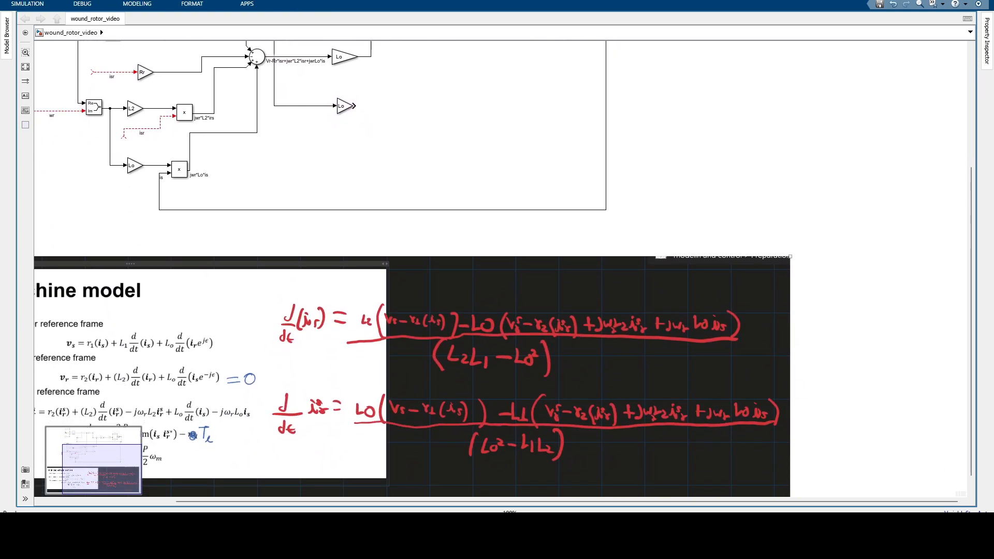
drag(326, 138, 330, 145)
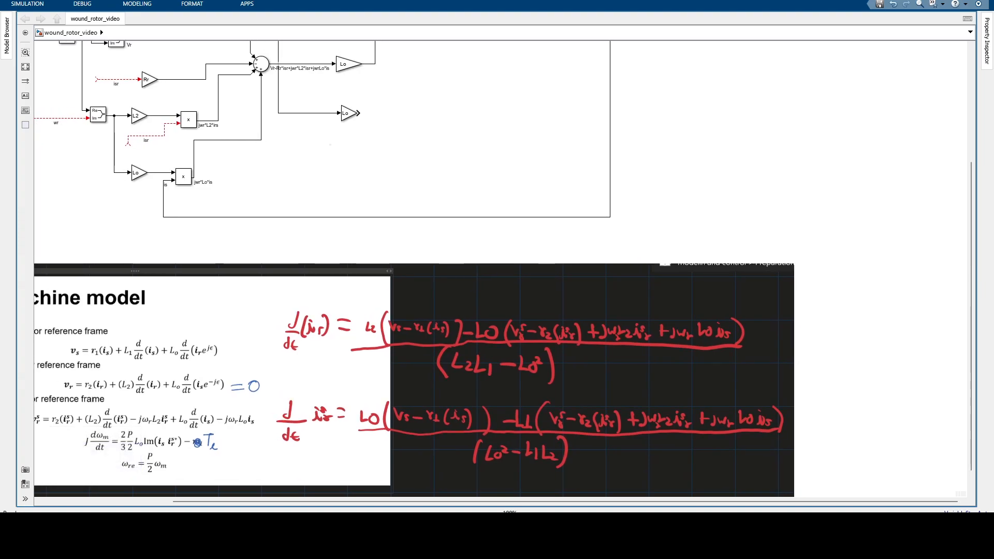
double_click(330, 145)
text(ga)
key(Return)
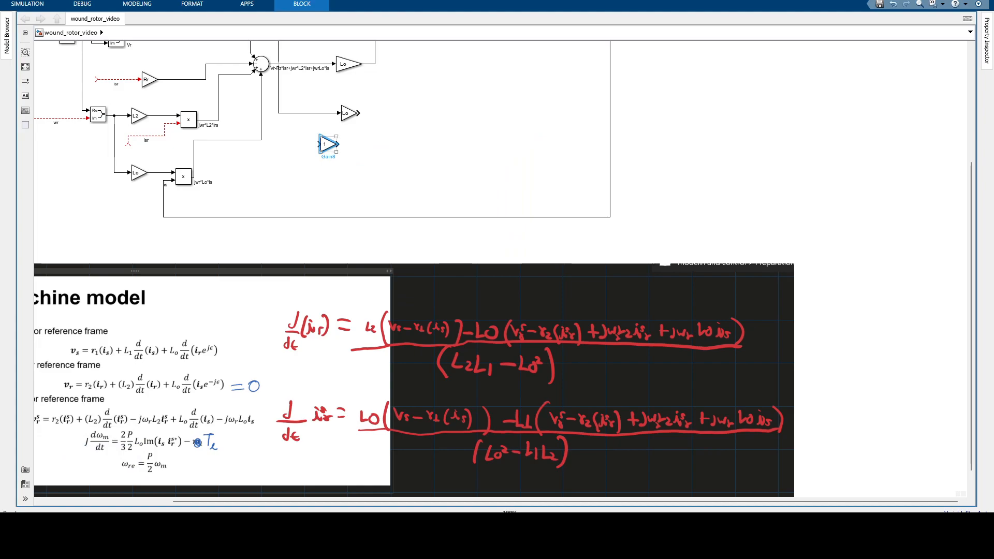
drag(327, 144, 353, 154)
double_click(353, 154)
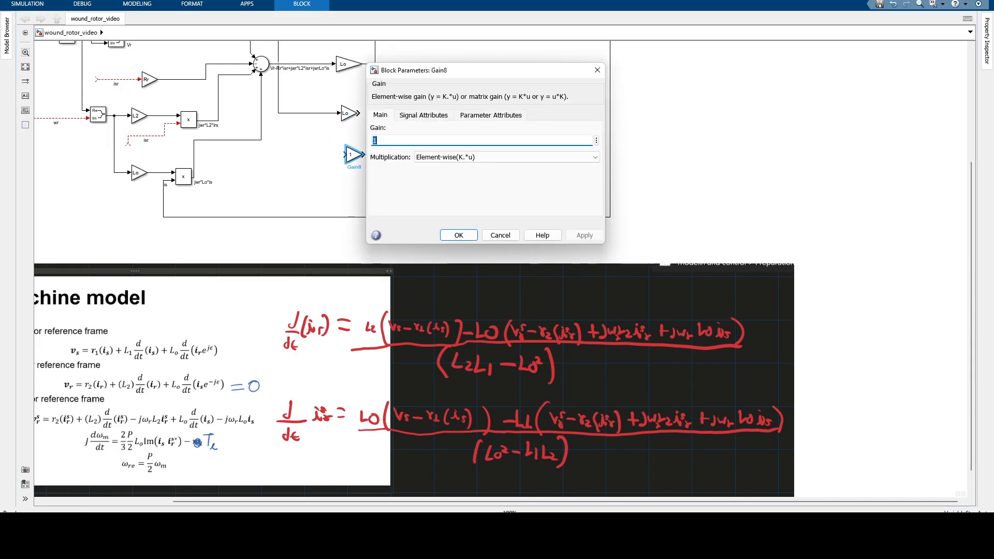
text(L)
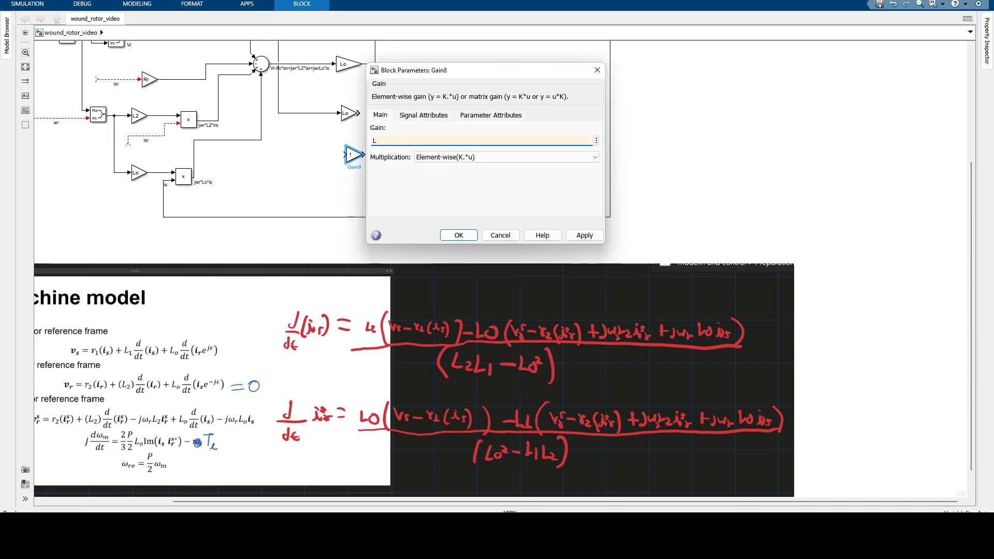
text(1)
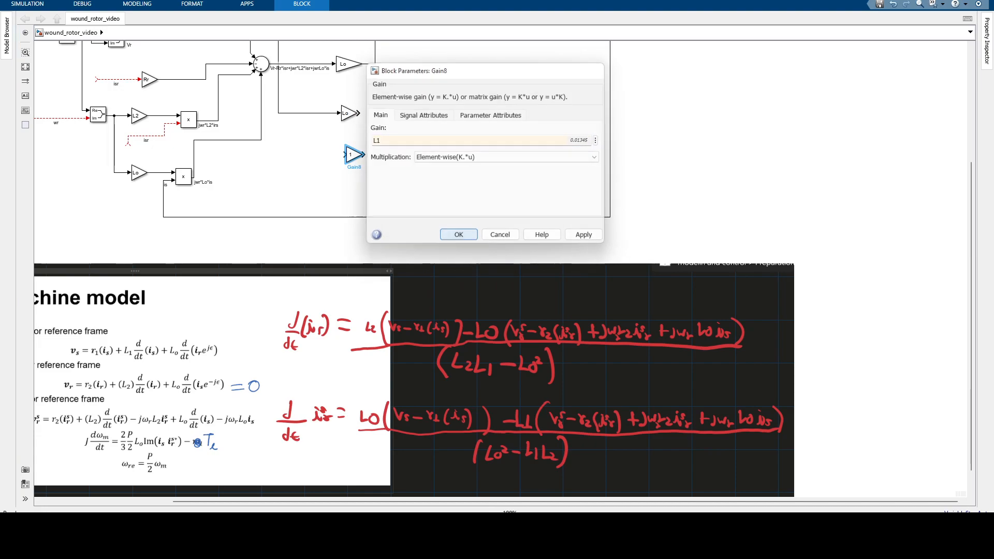
key(Return)
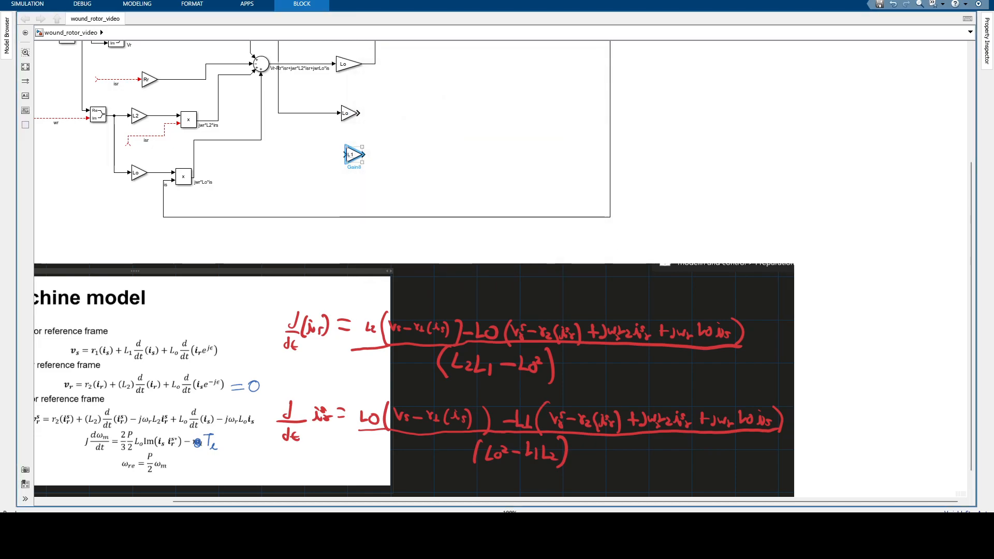
drag(344, 154, 295, 64)
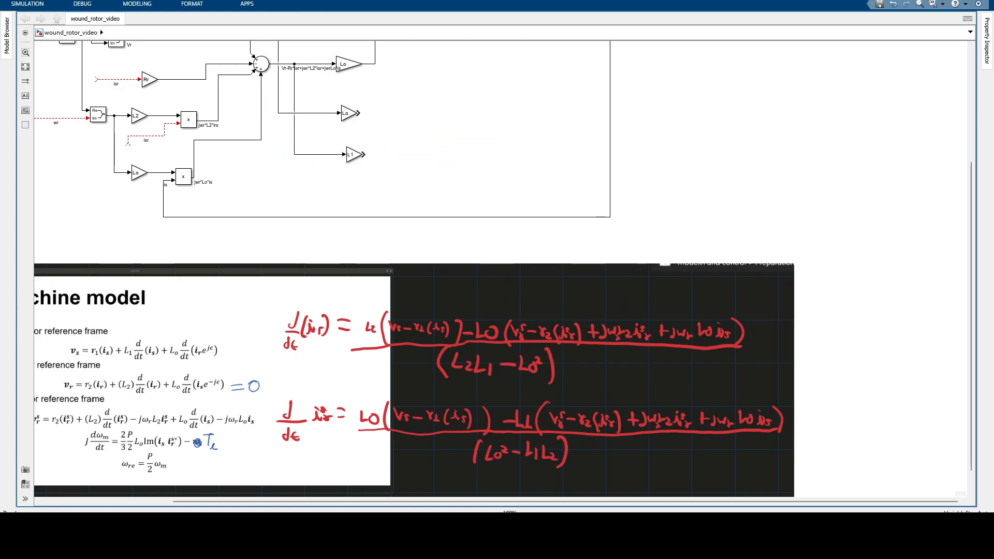
Add a Sum block with signs |+- beyond the new Lo and L1 gains and wire the Lo gain to its plus input
double_click(406, 133)
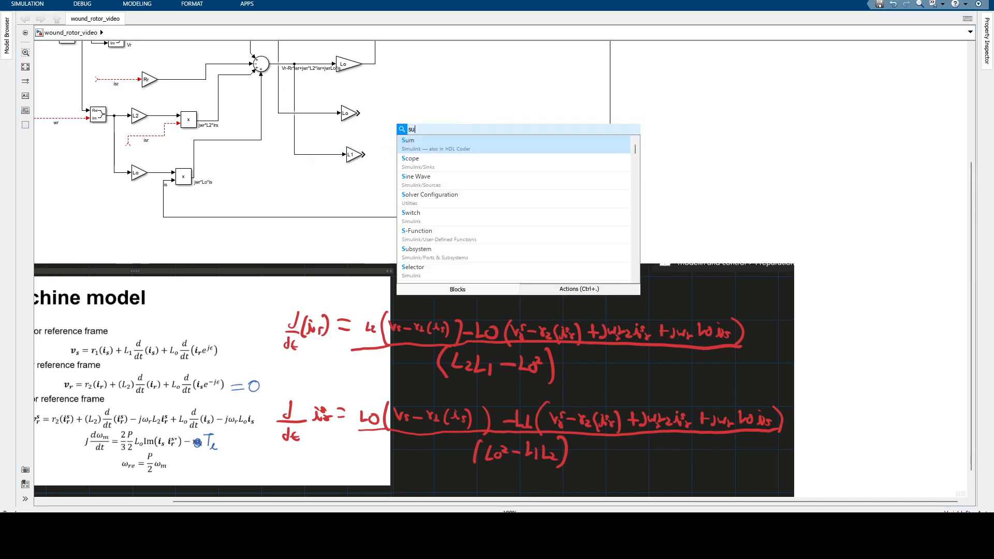
text(sum)
key(Return)
double_click(405, 131)
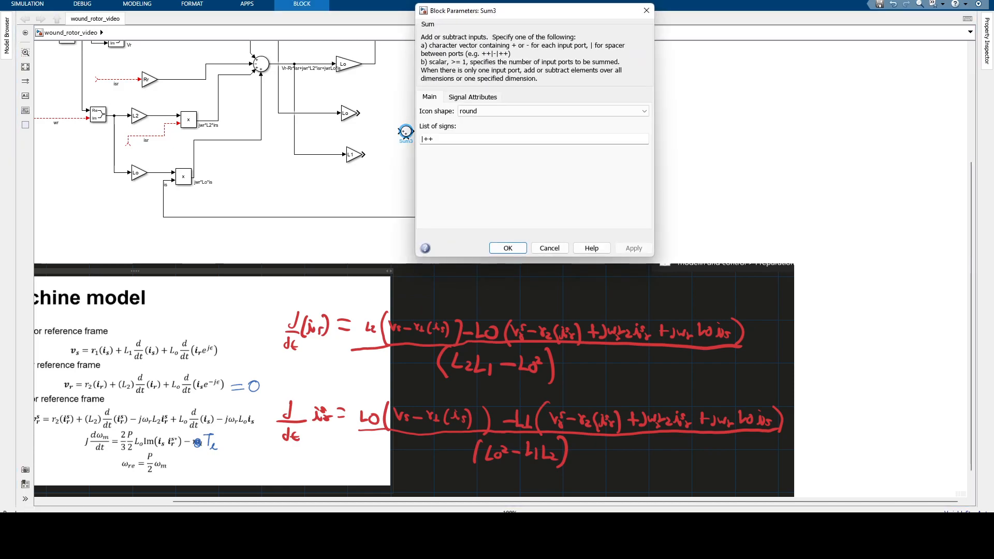
key(BackSpace)
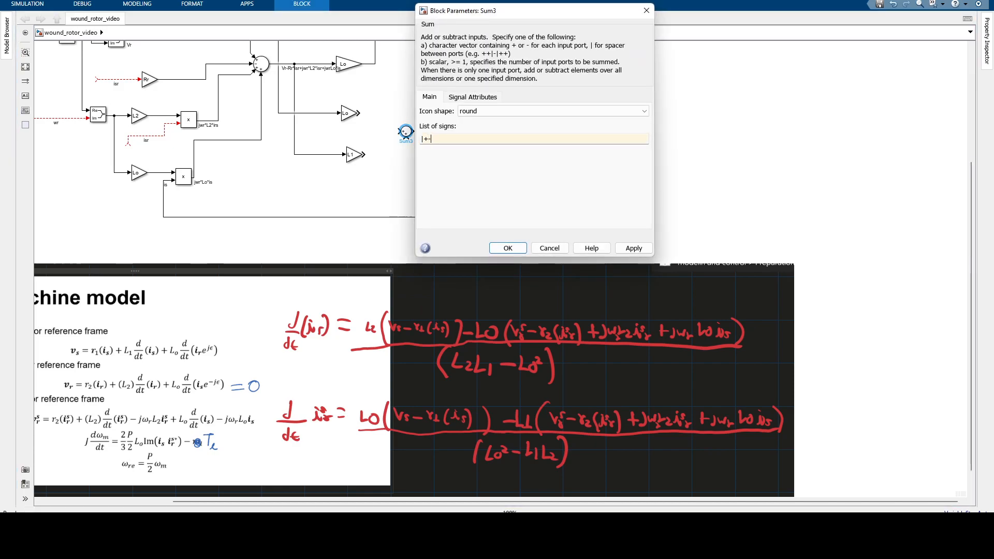
key(Return)
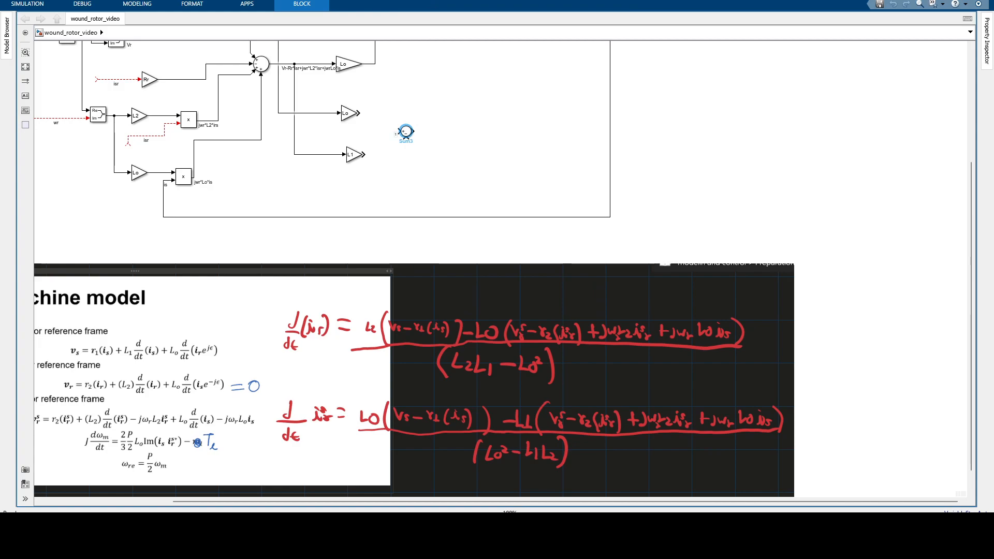
drag(404, 132, 407, 136)
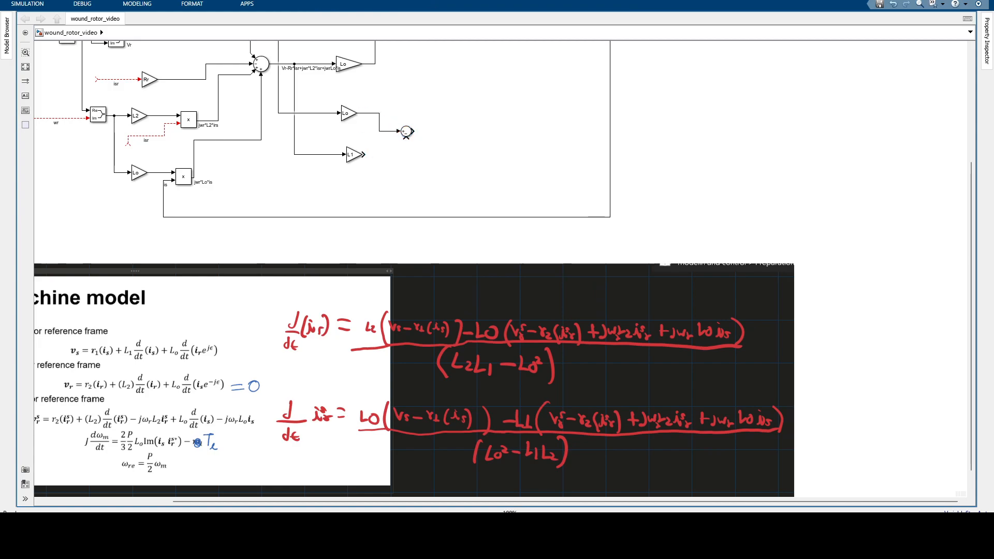
Wire the L1 gain to the Sum block's minus input and add a Gain block on the Sum's output
drag(406, 136, 365, 154)
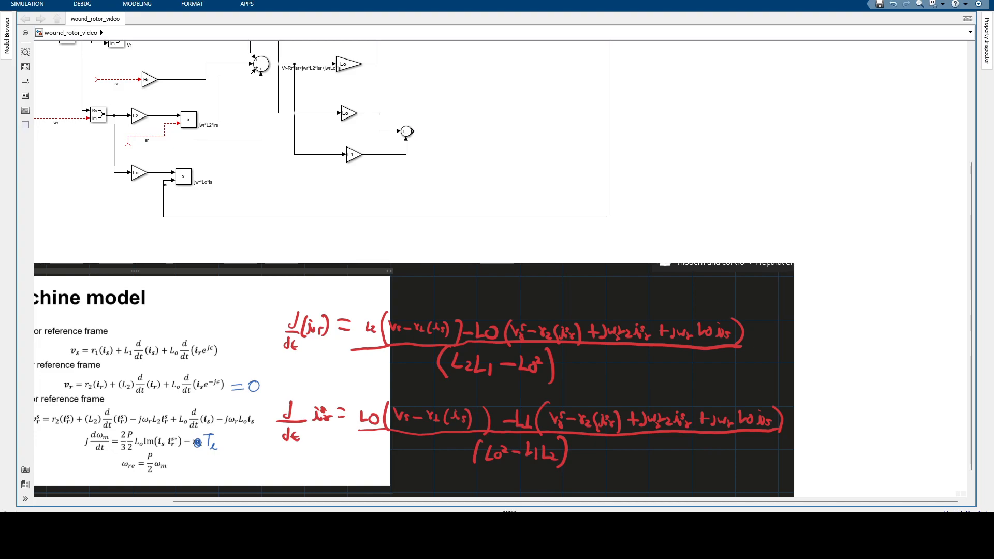
drag(412, 131, 471, 136)
double_click(439, 131)
text(ga)
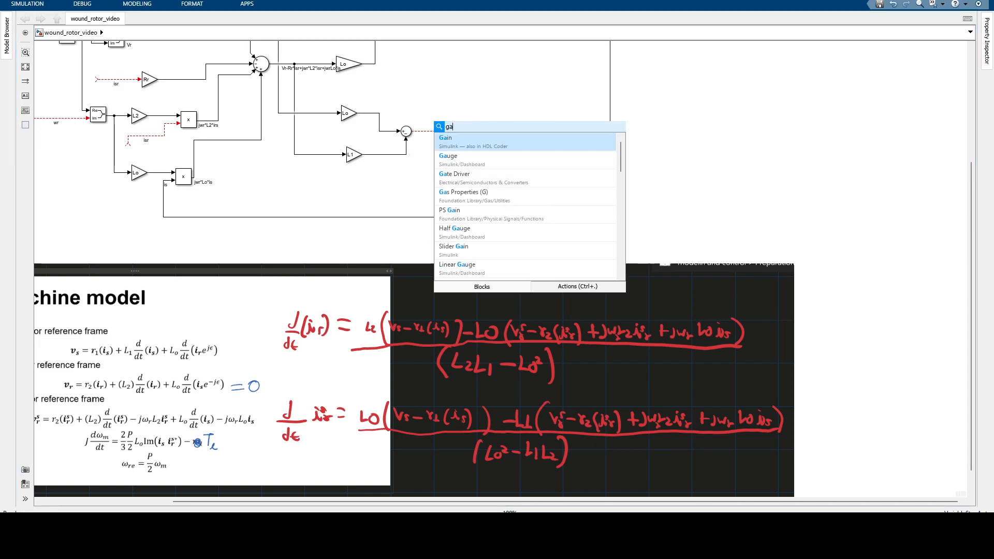
key(Return)
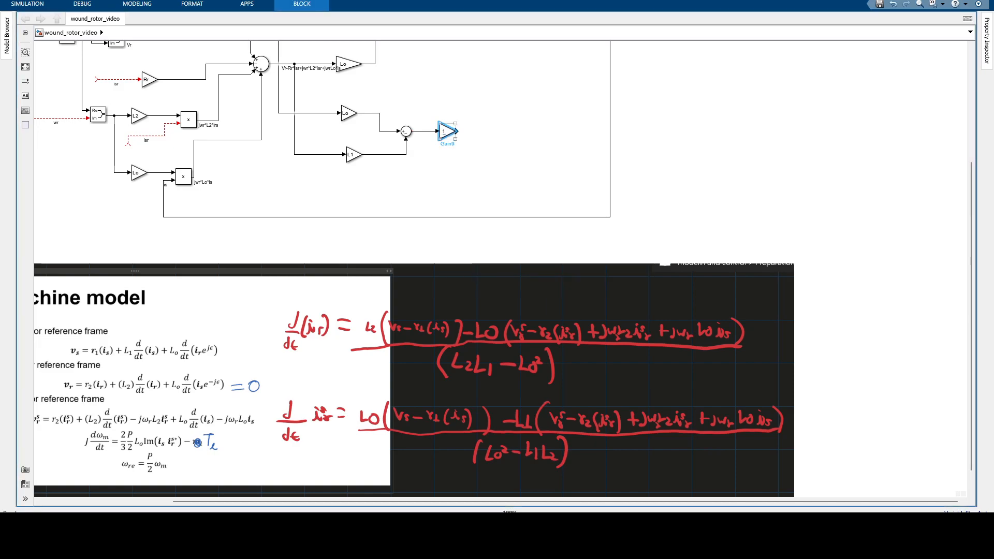
Set the new Gain block's gain to 1/(Lo^2-L1*L2) and enlarge the block so that the whole expression fits
double_click(447, 132)
text(1/)
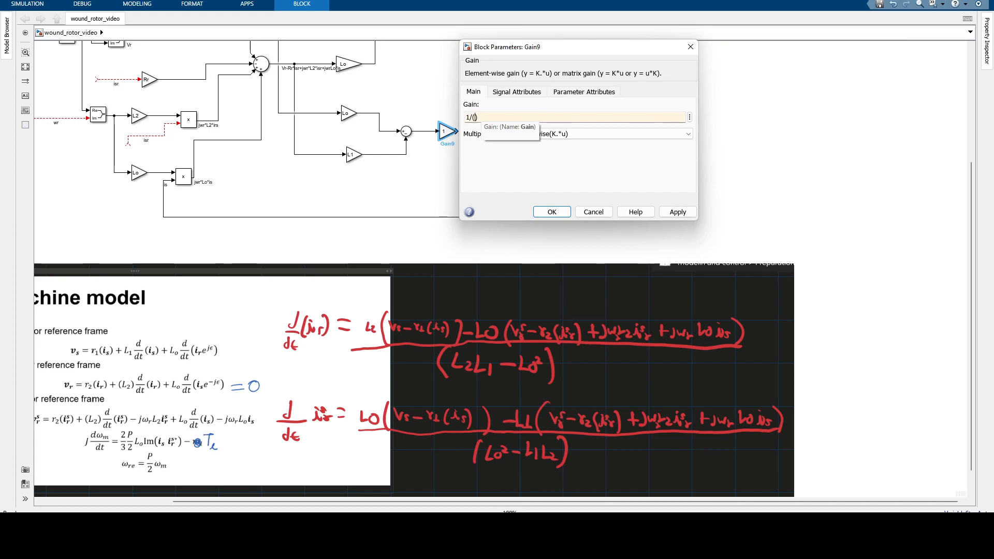
text((L)
text(o^2)
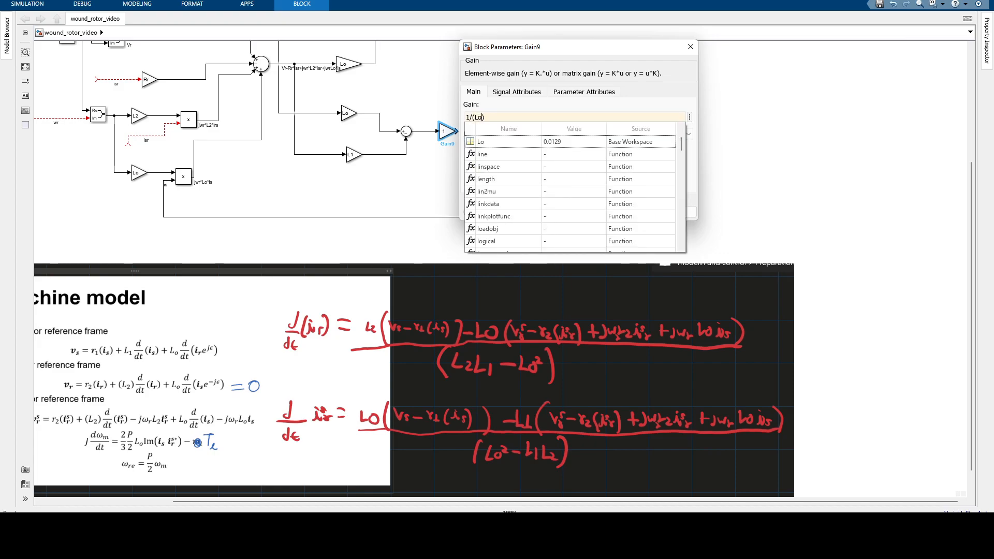
key(Escape)
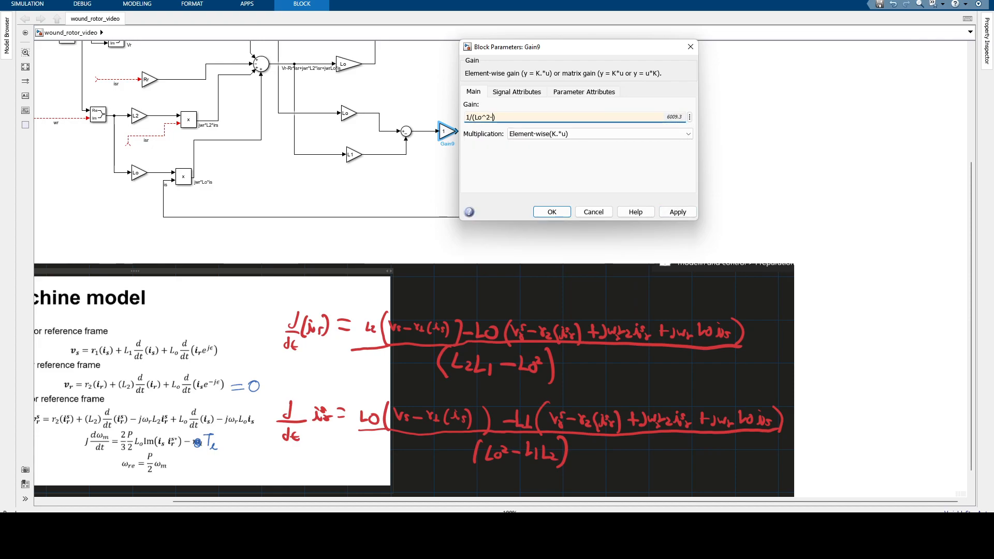
text(L1)
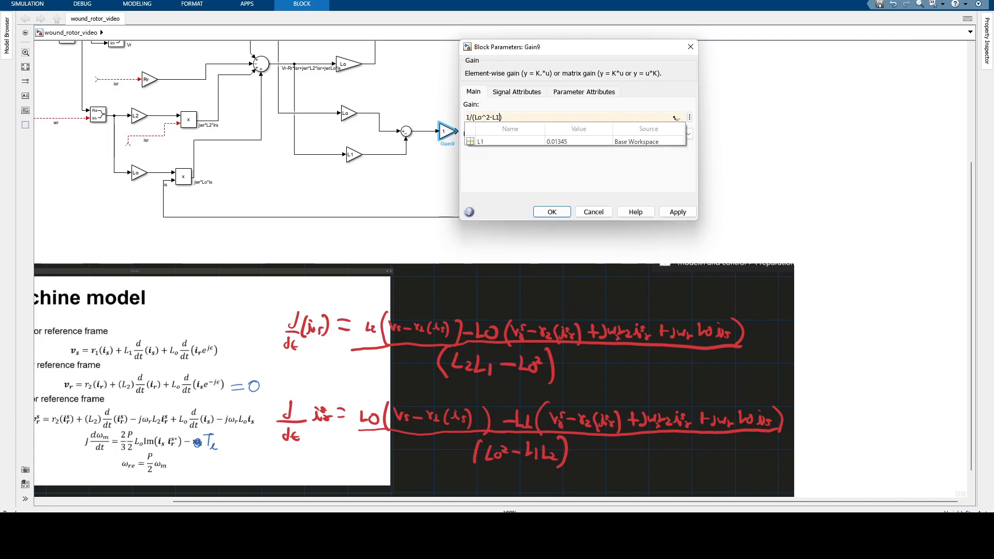
text(*L2)
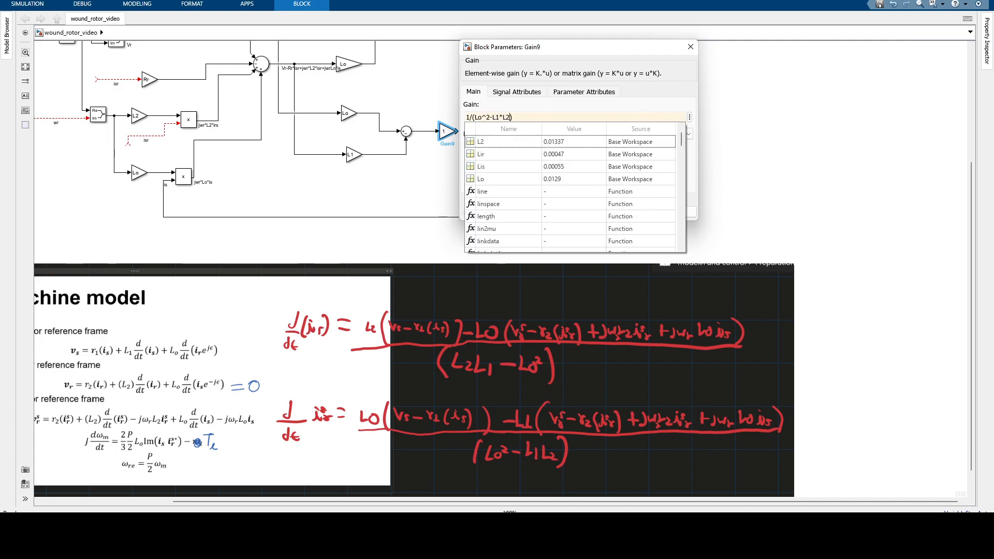
key(Return)
click(552, 211)
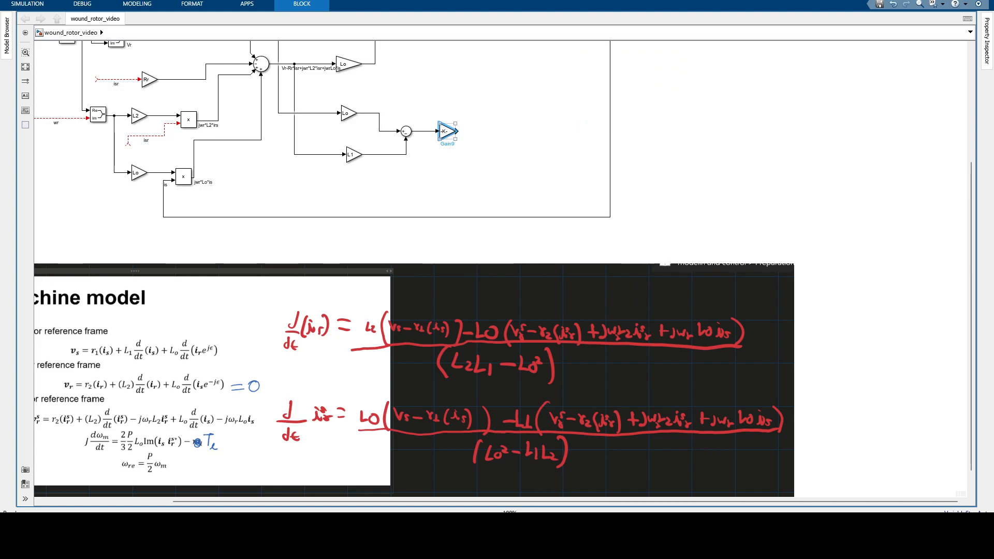
mouse_move(455, 139)
mouse_down()
mouse_move(497, 149)
mouse_move(464, 139)
mouse_move(468, 132)
mouse_up()
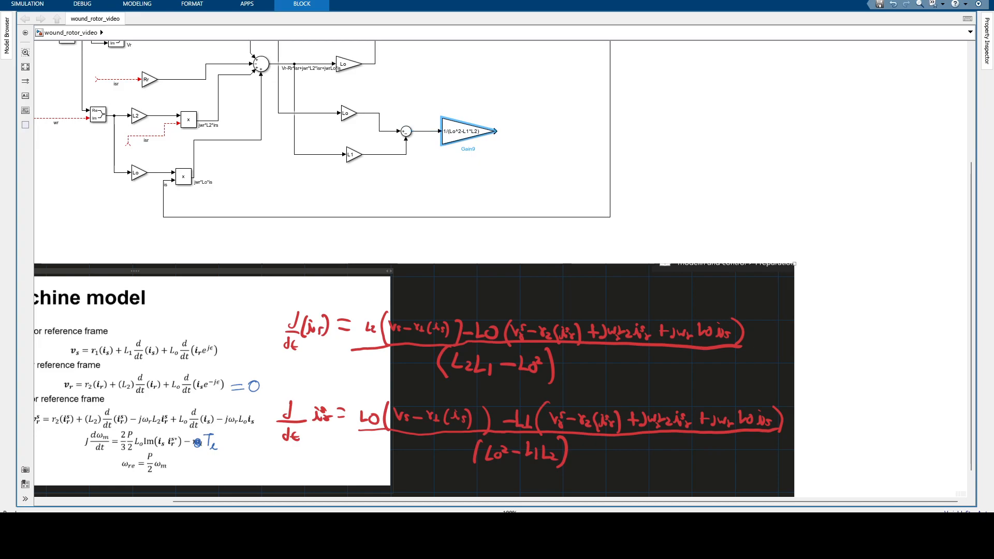
Draw an output line from the 1/(Lo^2-L1*L2) gain and label it d(isr)/dt
drag(496, 131, 545, 131)
click(520, 132)
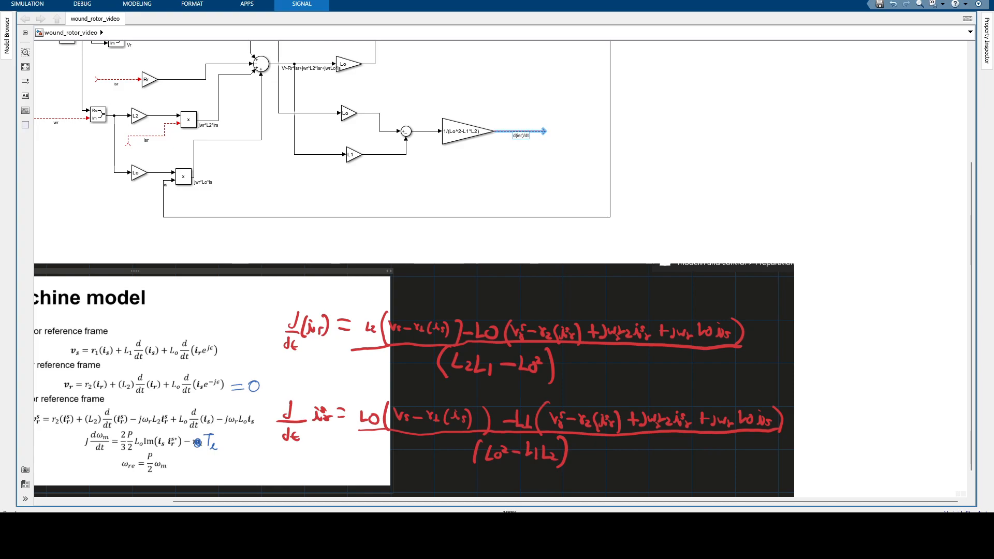
scroll(526, 149, up, 2)
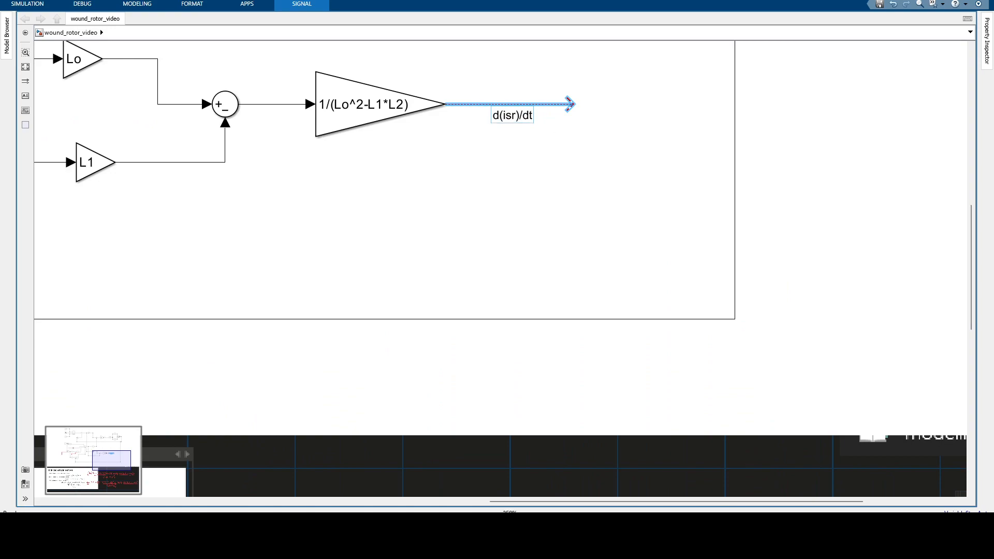
click(558, 134)
Add a Complex to Real-Imag block at the end of the d(isr)/dt signal
scroll(558, 134, down, 1)
scroll(575, 135, down, 1)
scroll(570, 124, up, 1)
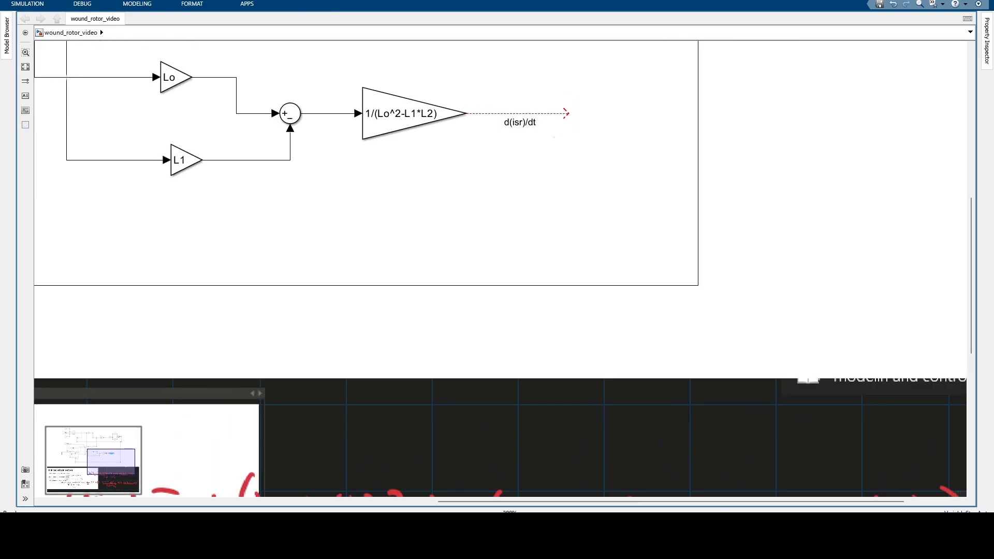
drag(570, 124, 395, 189)
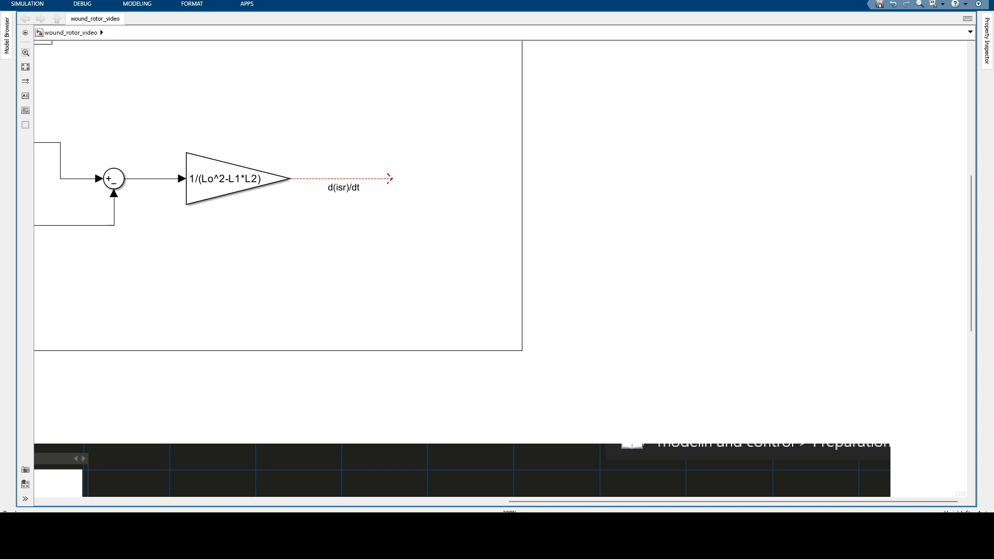
double_click(420, 150)
text(com)
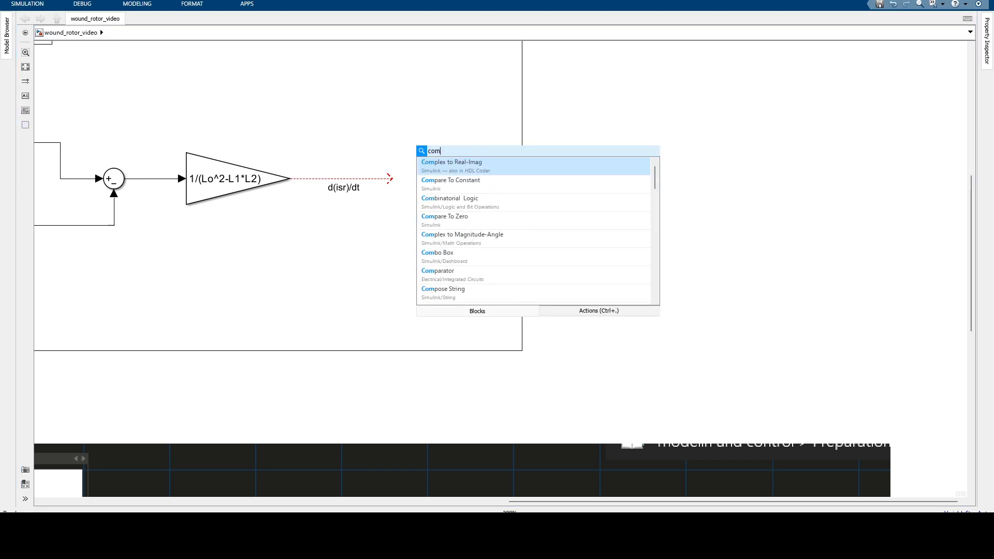
key(Return)
drag(425, 155, 378, 176)
Add two Integrator blocks, feed them from the Re and Im outputs of d(isr)/dt, and place them close together beyond the splitter
click(404, 126)
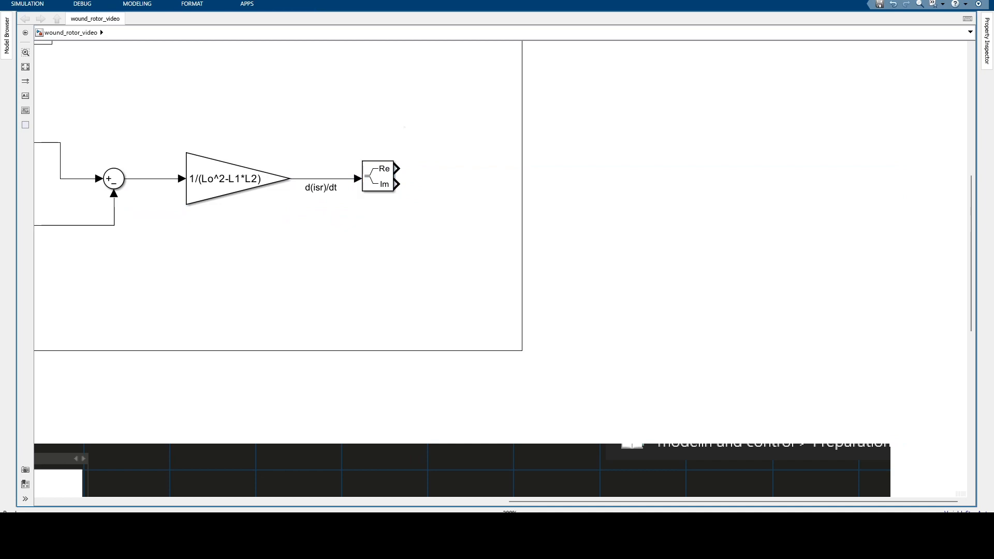
text(i)
key(Return)
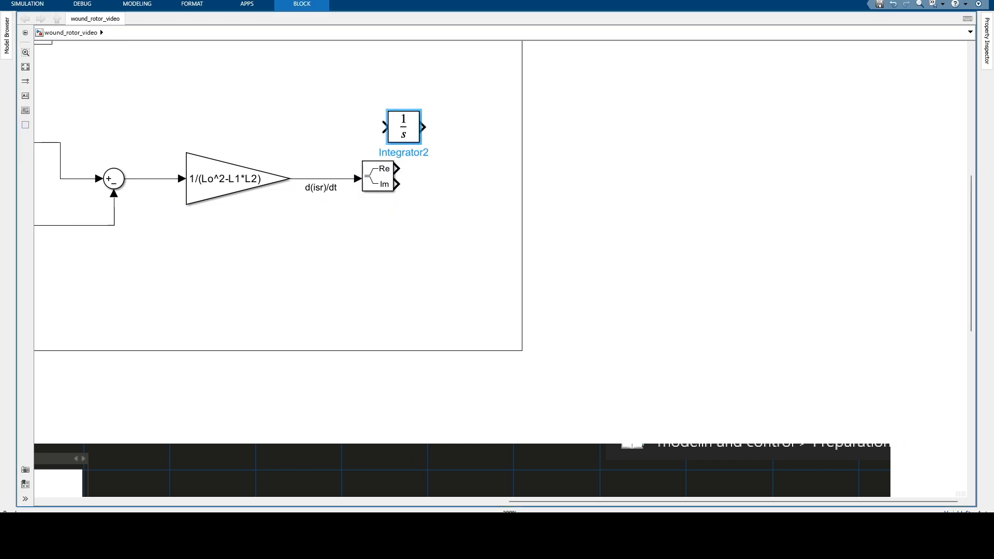
drag(404, 126, 450, 101)
drag(397, 168, 431, 226)
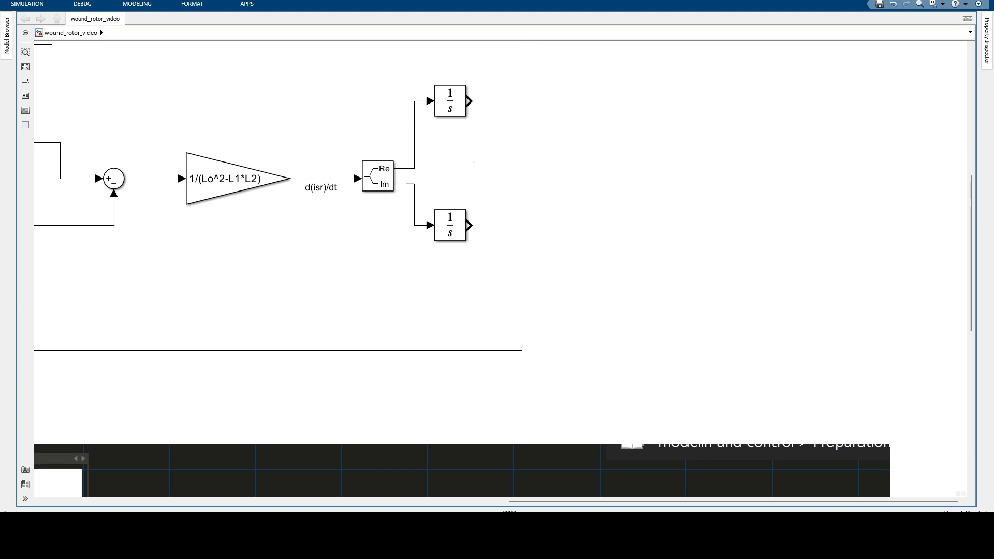
drag(450, 101, 450, 132)
click(450, 225)
drag(450, 225, 444, 210)
drag(450, 132, 445, 147)
Add a Real-Imag to Complex block, wire the two rotor integrators to its Re and Im inputs, and draw its output line
click(573, 170)
text(re)
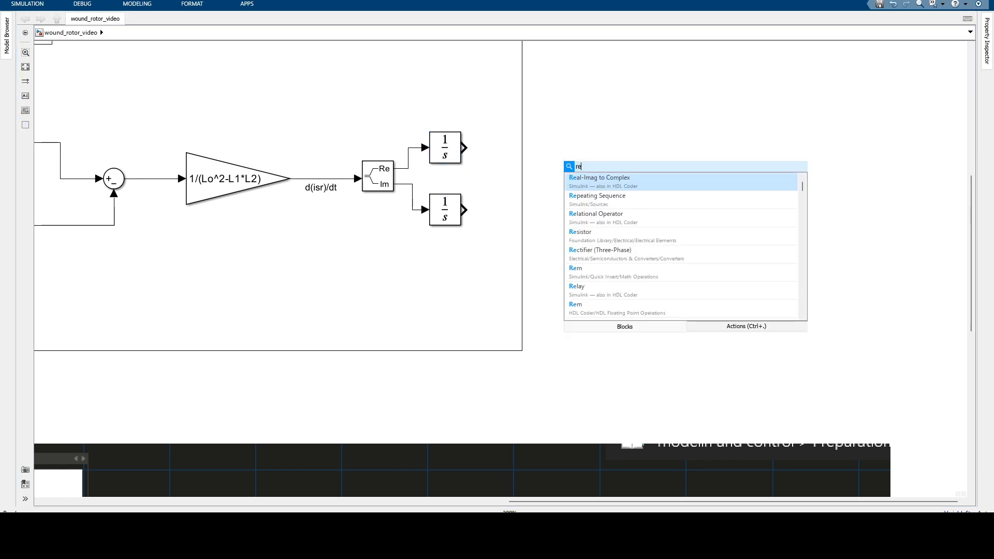
key(Return)
mouse_move(569, 171)
mouse_down()
mouse_move(512, 175)
mouse_move(570, 181)
mouse_up()
drag(464, 147, 550, 173)
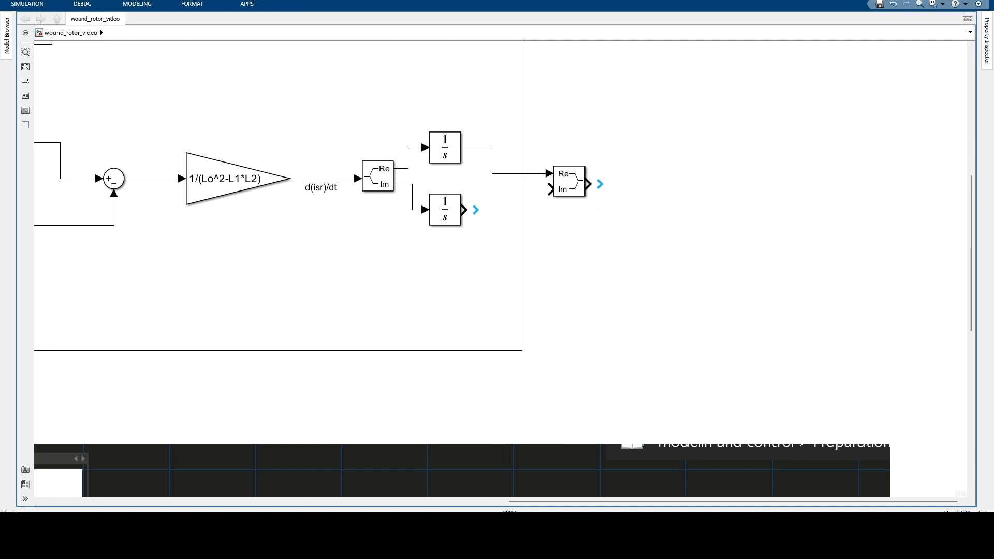
drag(464, 210, 696, 189)
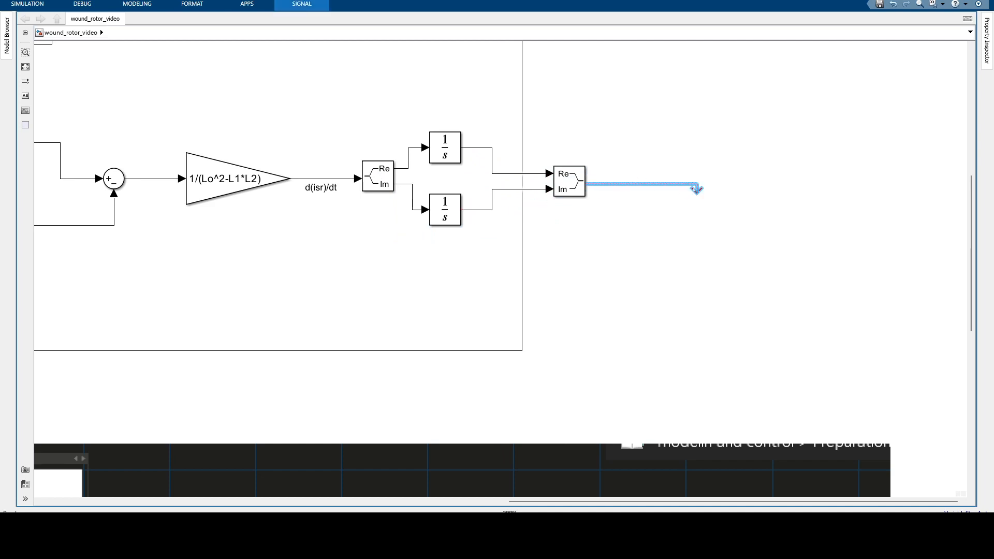
Label the output line of the new Real-Imag to Complex block isr
double_click(623, 177)
double_click(612, 184)
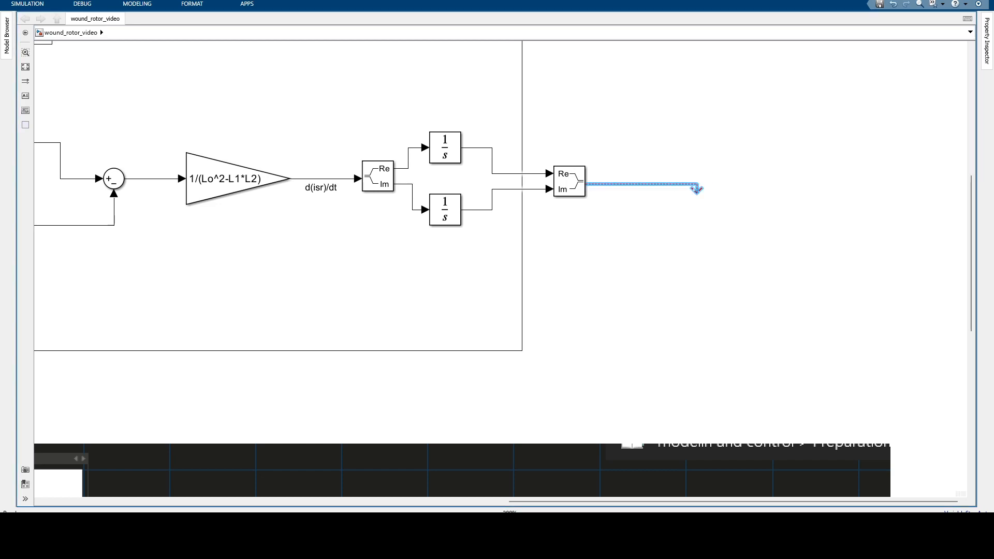
text(isr)
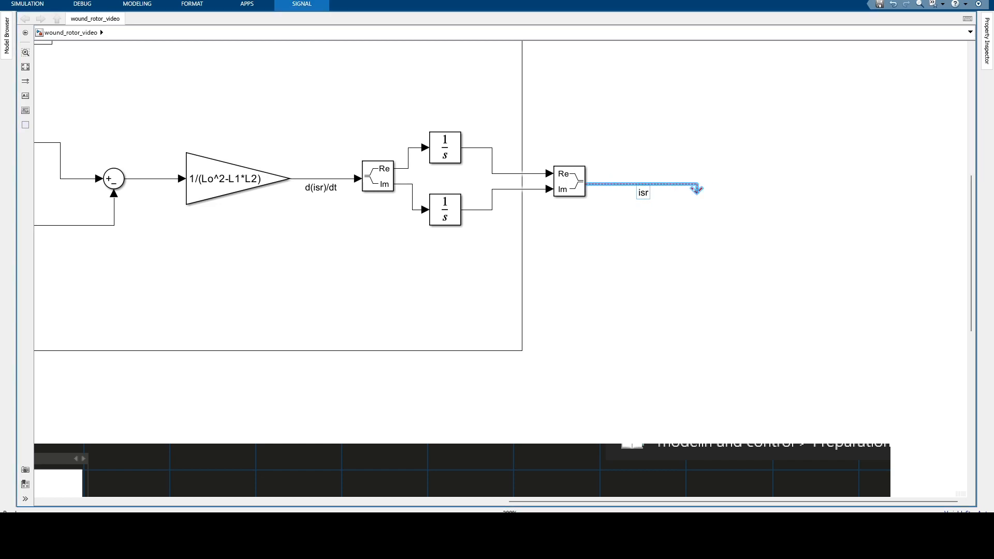
Feed isr back to the jwr*L2*irs Product input, routing that line beneath the model, and branch isr to the Rr gain's input
scroll(598, 194, down, 4)
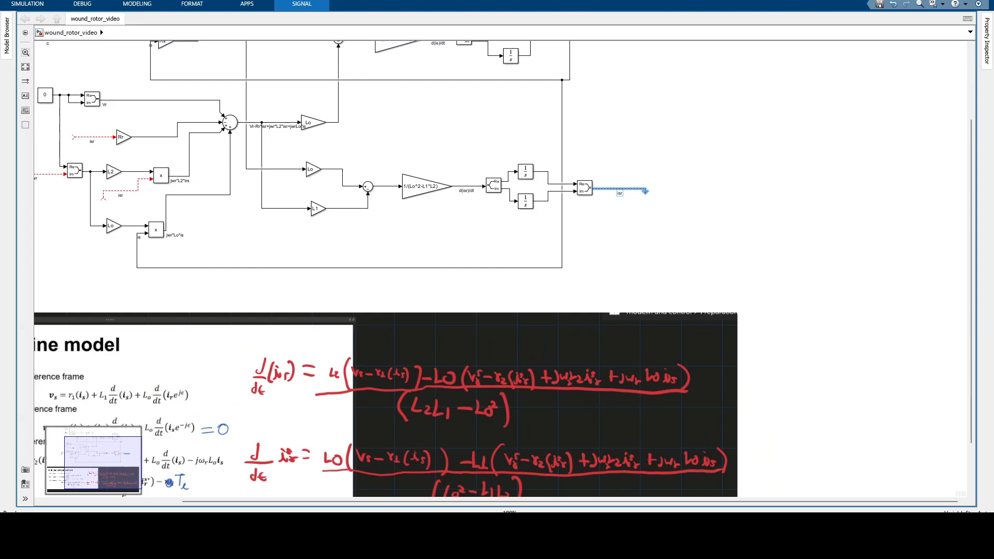
scroll(595, 201, down, 2)
scroll(205, 204, up, 2)
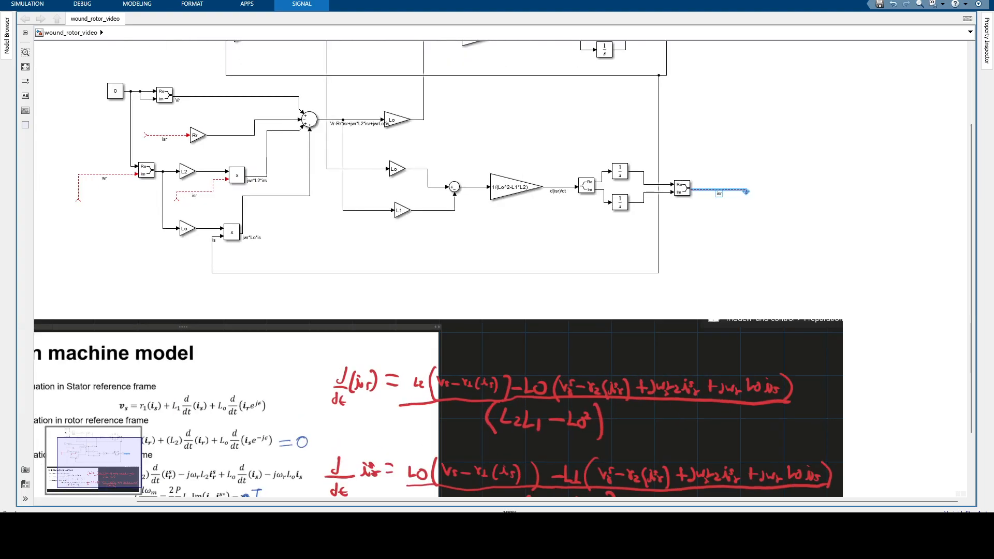
drag(746, 191, 226, 179)
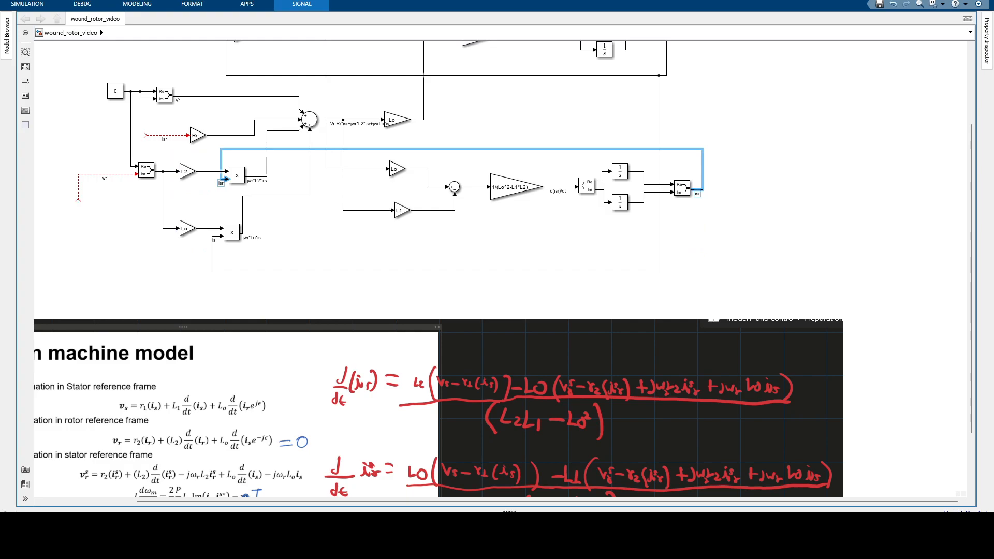
key(Escape)
drag(642, 149, 642, 297)
key(Escape)
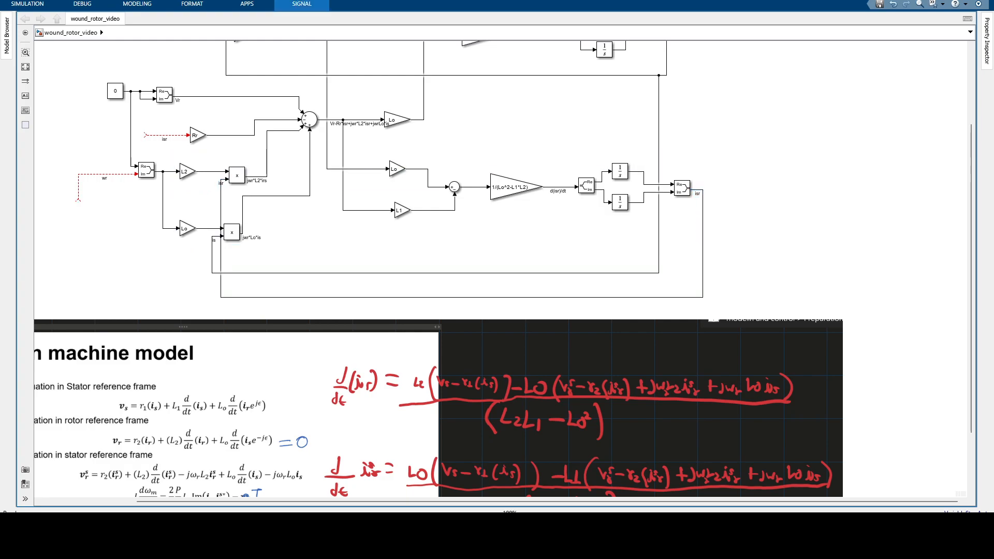
drag(145, 135, 703, 190)
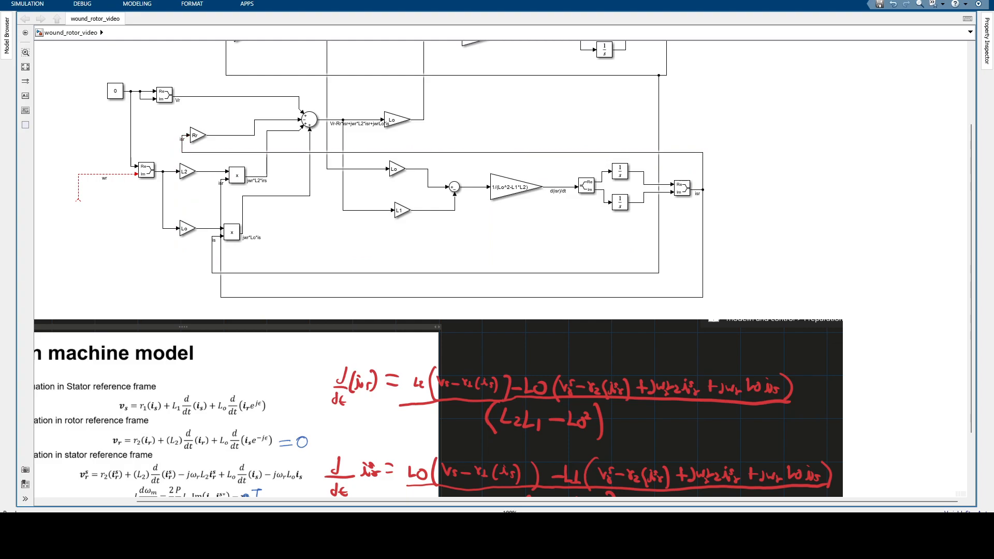
Examine the open wr input, the rotor current feedback wiring and the mechanical equations on the induction machine model slide
scroll(490, 157, down, 1)
scroll(320, 267, up, 3)
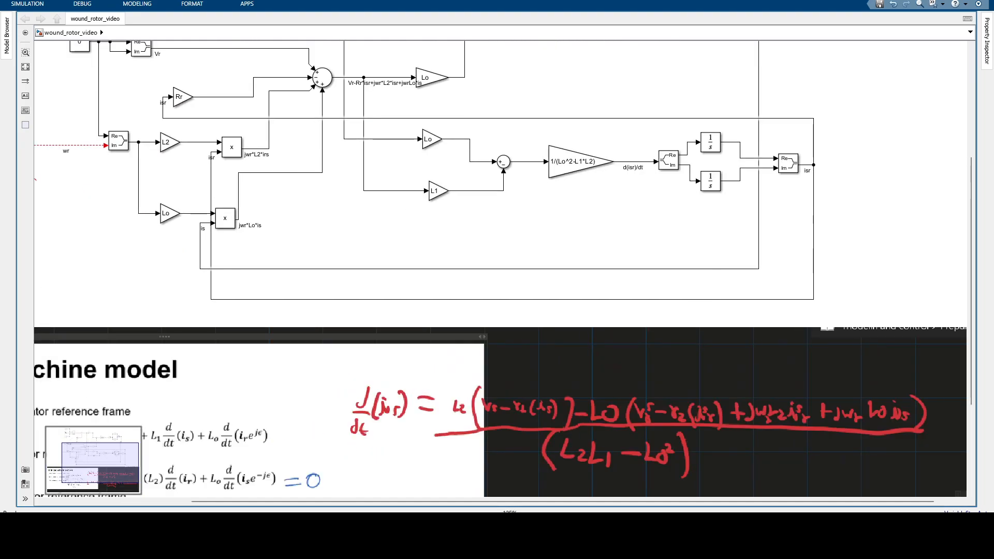
drag(321, 266, 475, 223)
scroll(201, 144, up, 4)
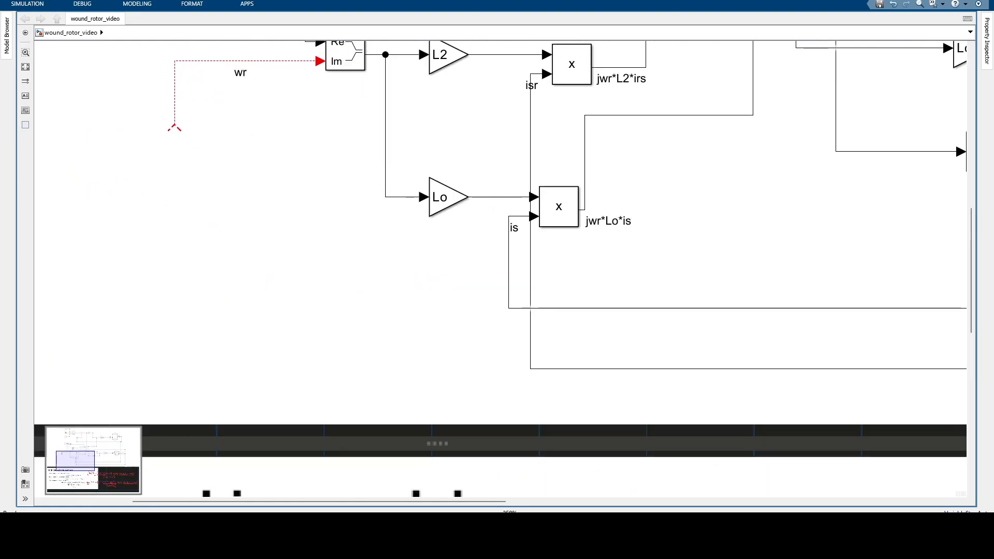
scroll(143, 142, down, 5)
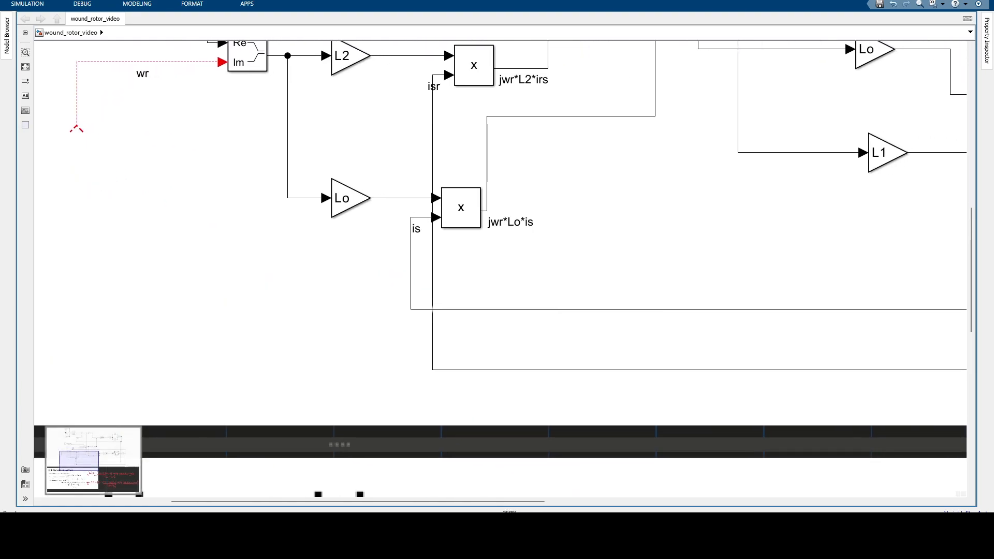
scroll(335, 265, down, 1)
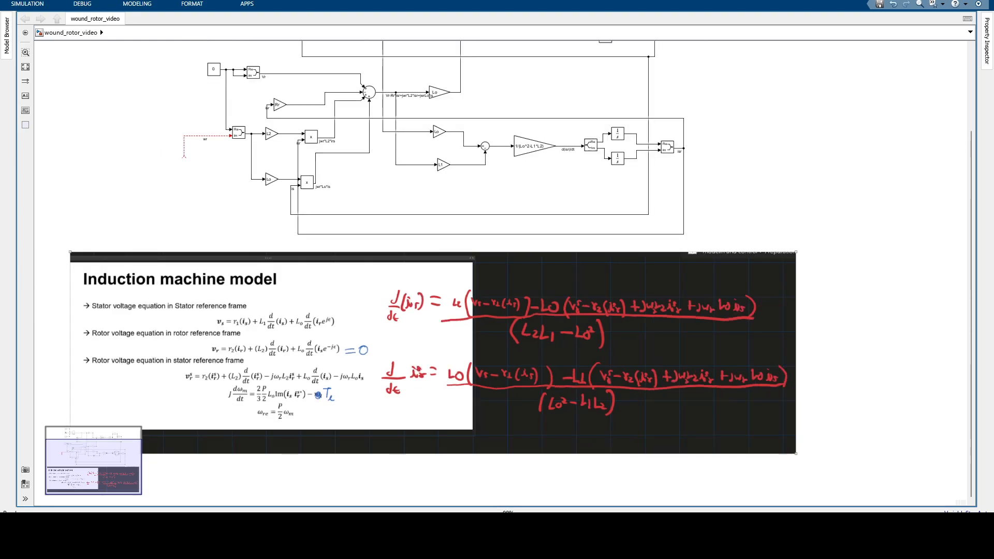
scroll(255, 404, up, 3)
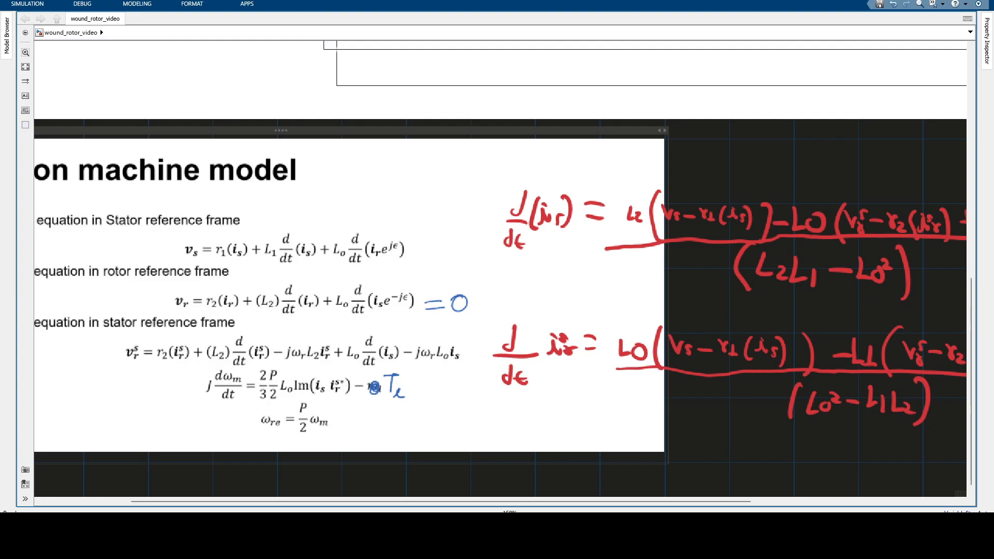
scroll(449, 240, down, 1)
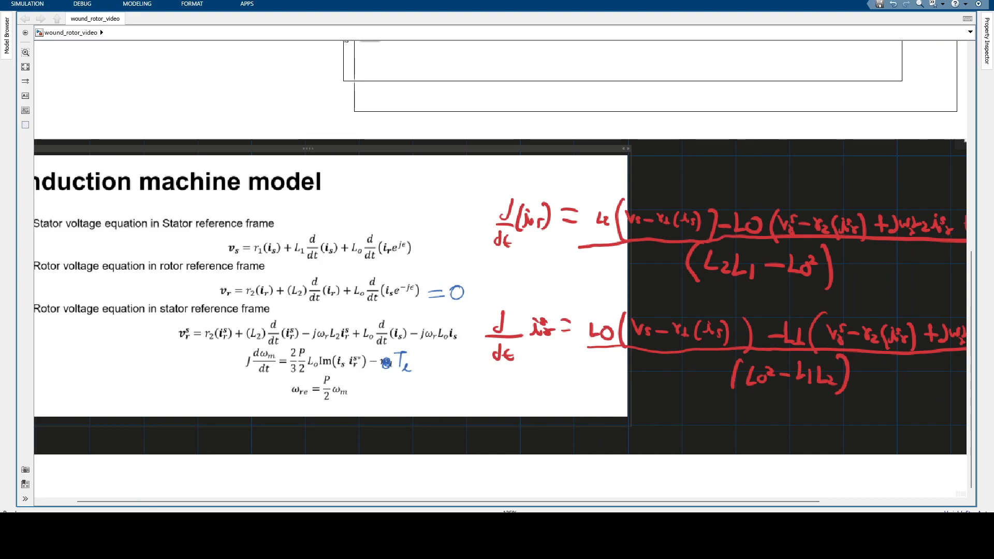
drag(838, 67, 571, 271)
scroll(617, 186, up, 2)
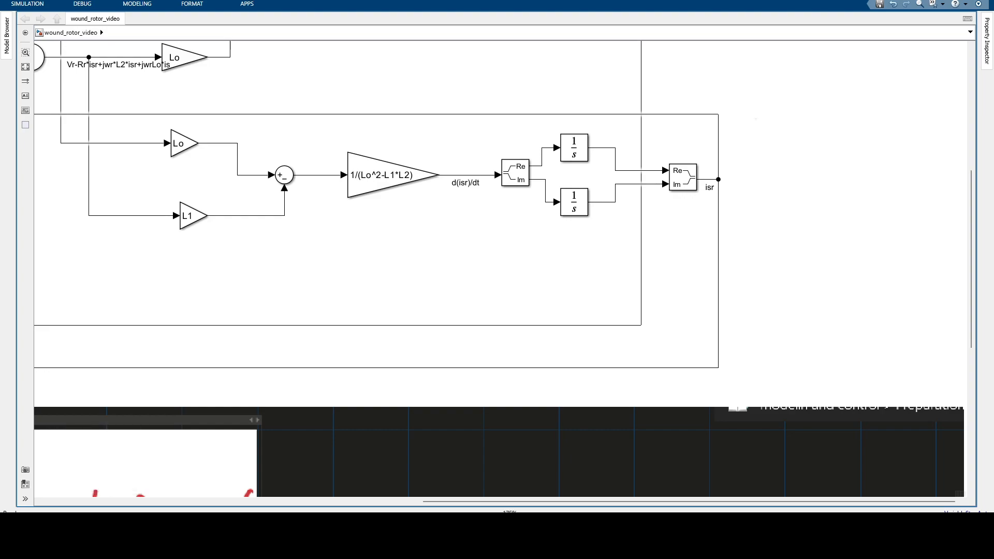
Add a Real-Imag to Complex block beyond the isr output line
scroll(679, 226, down, 1)
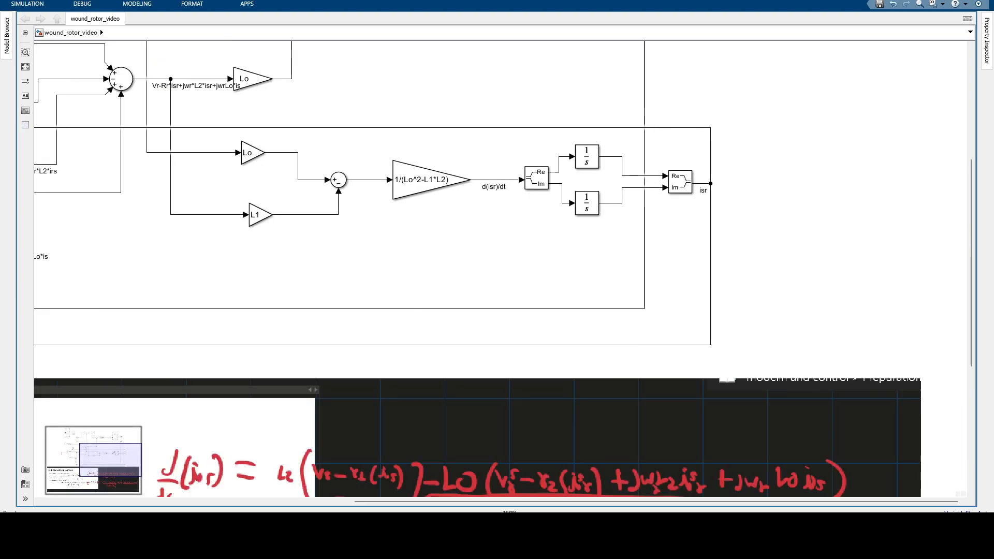
drag(680, 227, 644, 173)
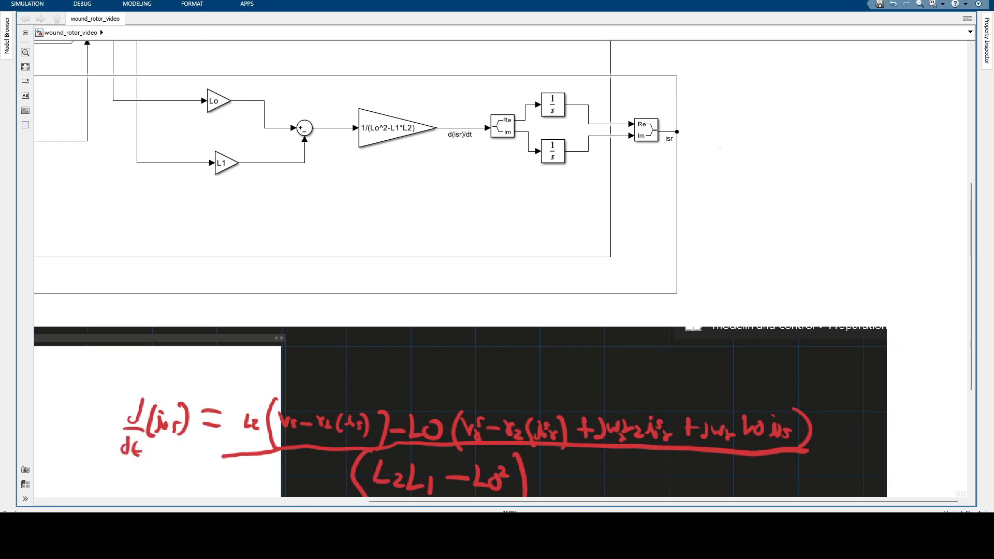
text(re)
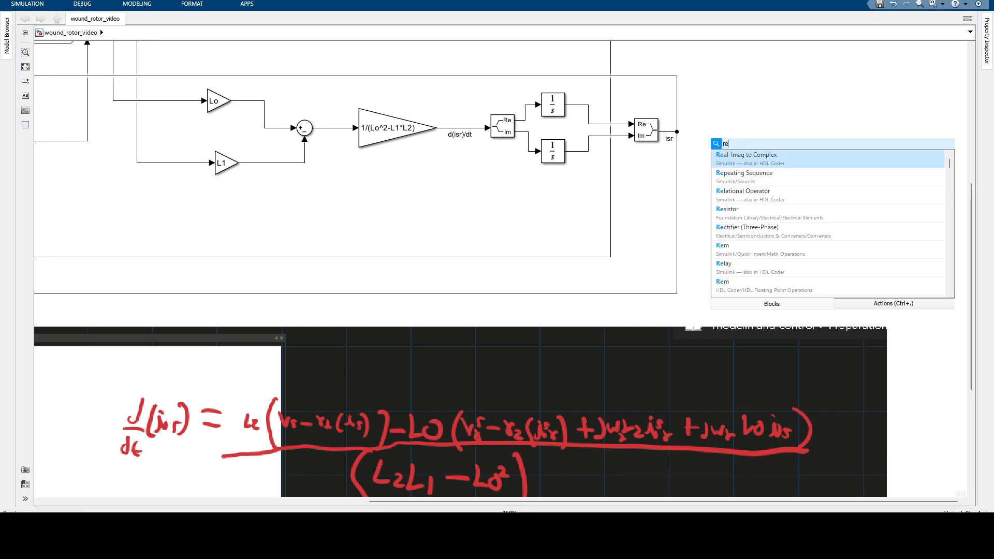
key(Return)
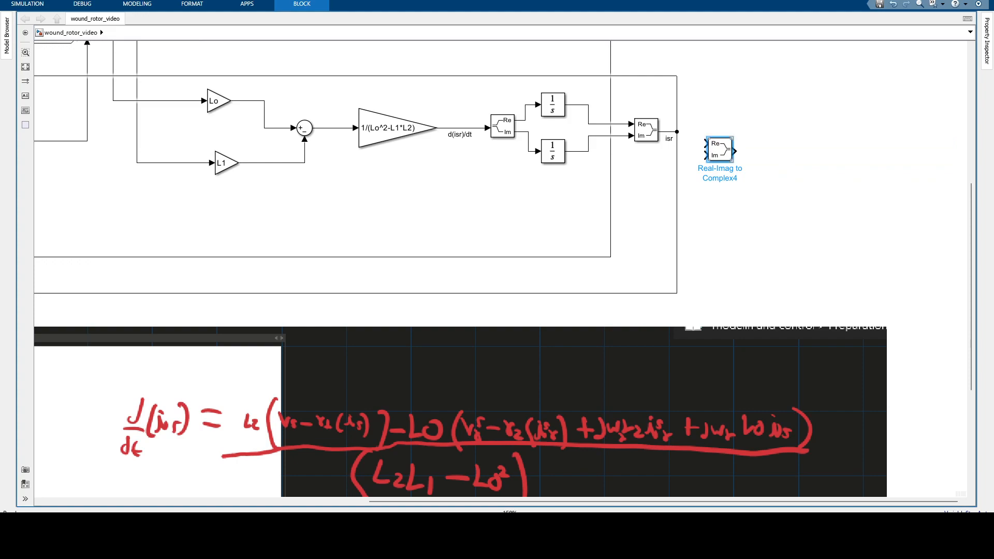
drag(719, 150, 754, 162)
click(629, 171)
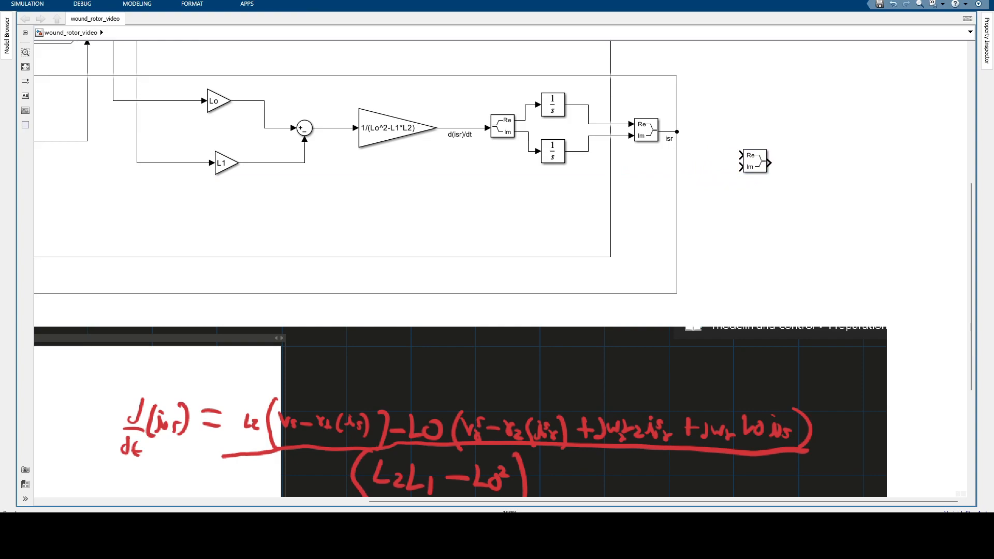
Add a Gain block beneath the isr Real-Imag to Complex block and set its gain to -1
double_click(642, 171)
text(ga)
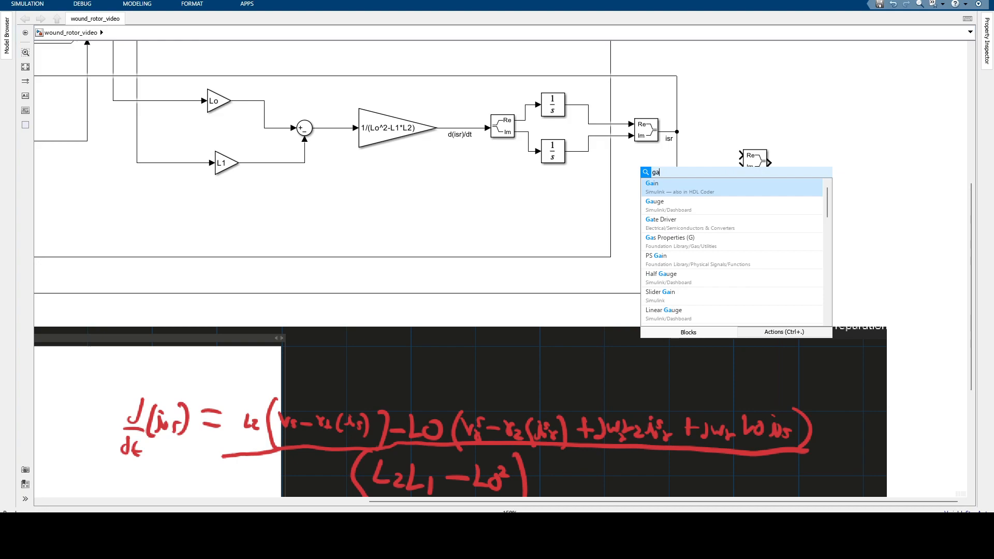
key(Return)
double_click(647, 174)
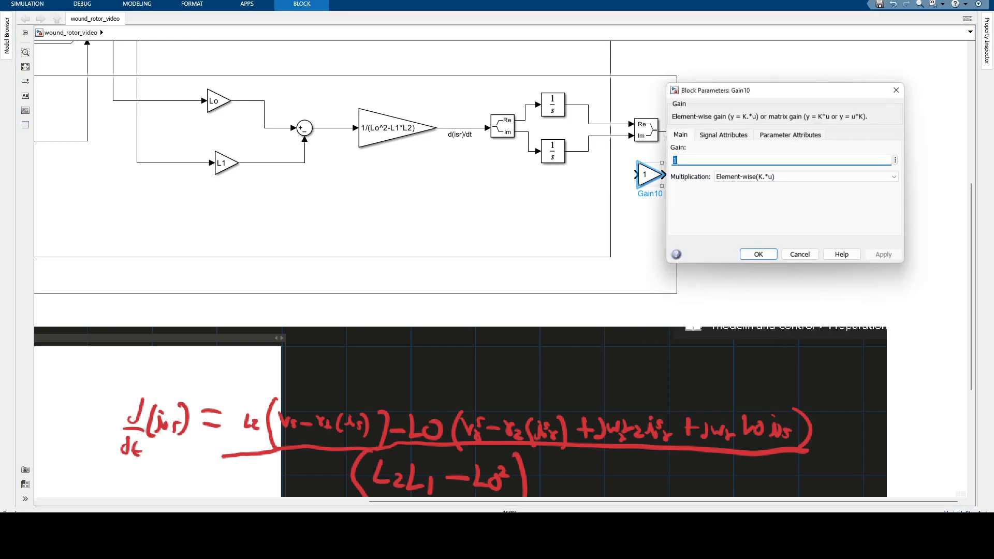
text(-1)
key(Return)
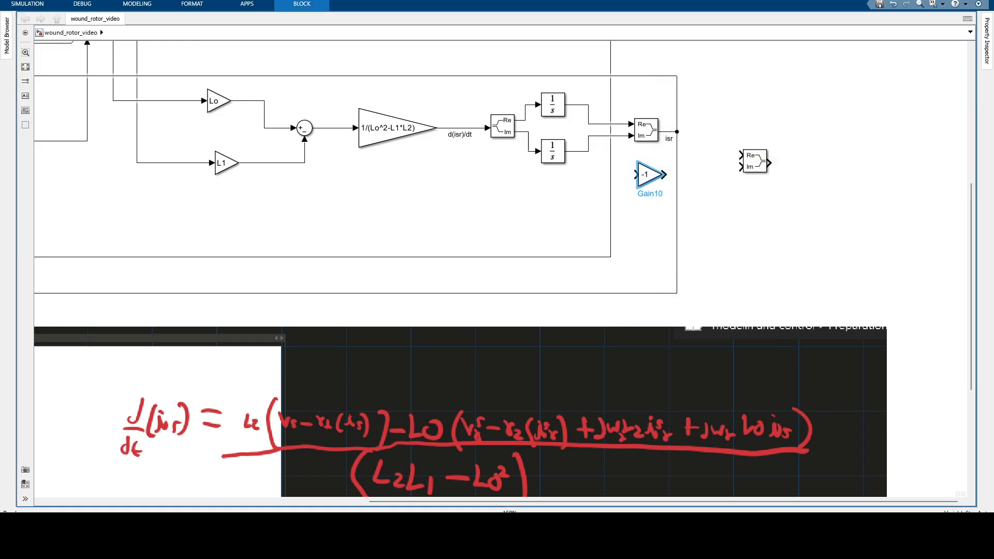
Route the imaginary rotor current through the -1 gain to the new block's Im input, and branch the real part over to Re
drag(636, 174, 615, 136)
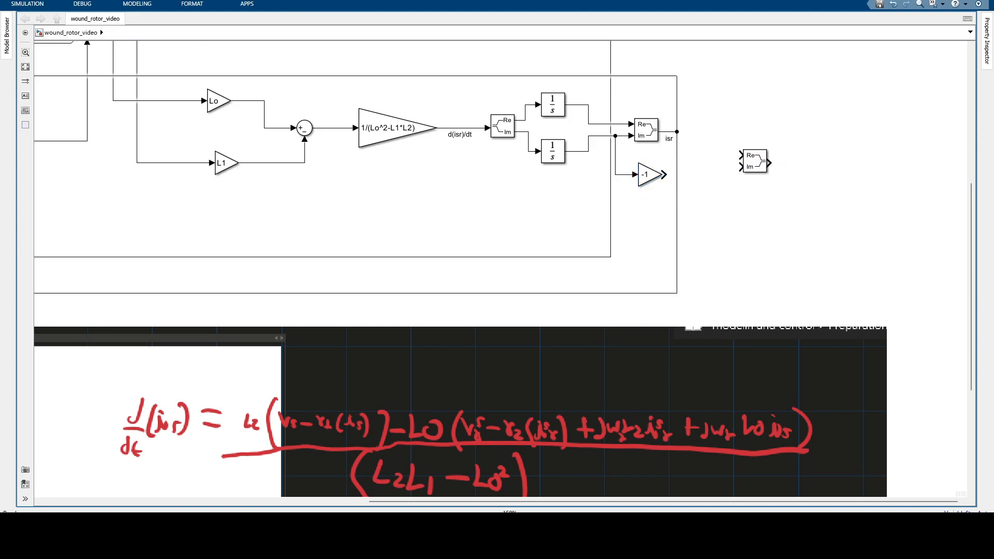
drag(664, 175, 615, 124)
drag(688, 155, 688, 97)
Draw an output line from the new Real-Imag to Complex block and label it isr*
drag(768, 163, 822, 163)
click(795, 163)
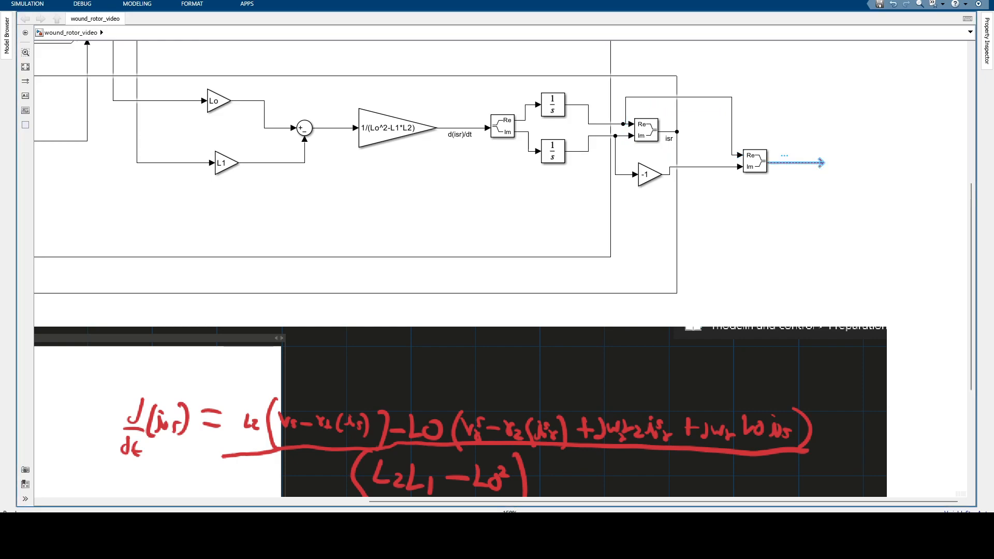
text(is)
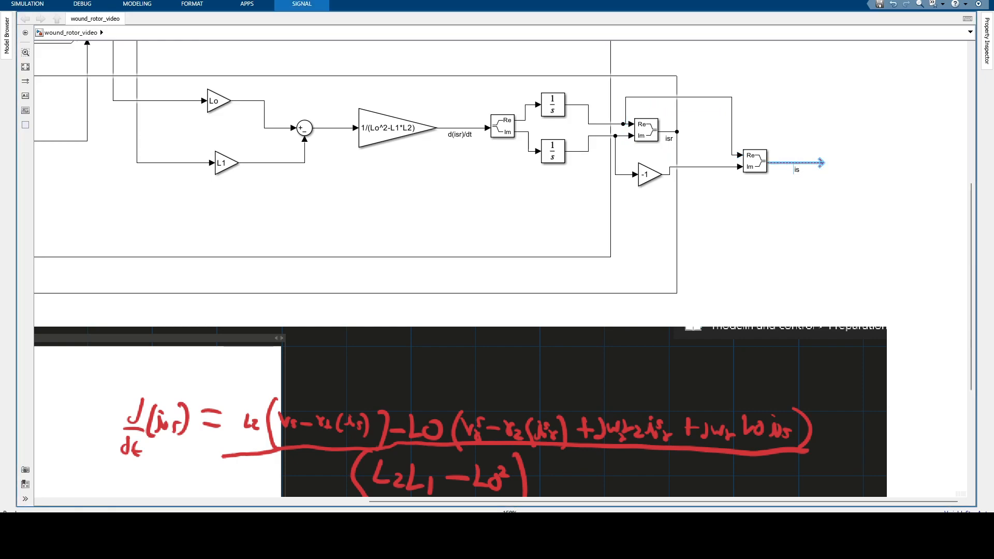
text(r*)
click(795, 209)
Add a Product block at the end of the isr* line and connect isr* to its second input
scroll(789, 213, down, 2)
scroll(730, 264, up, 1)
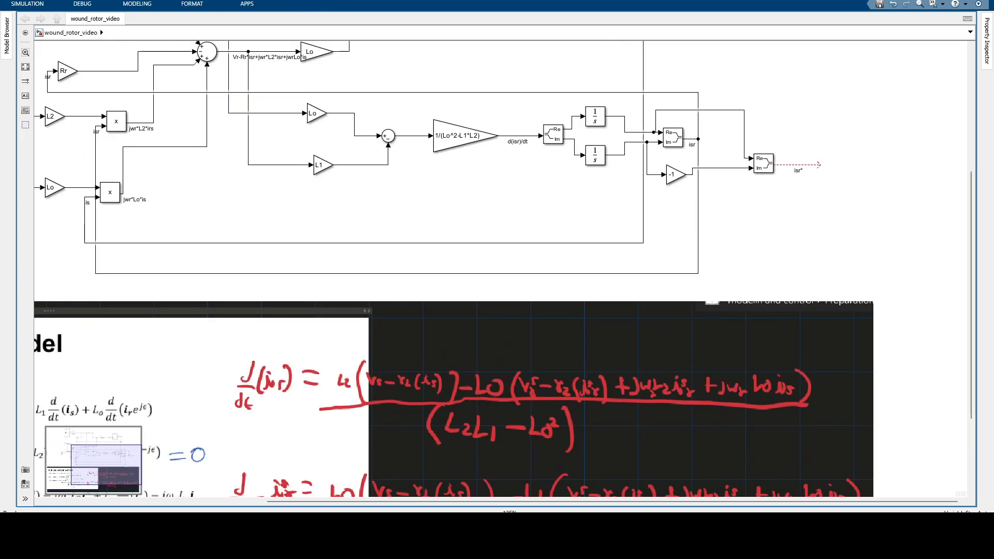
drag(729, 263, 418, 343)
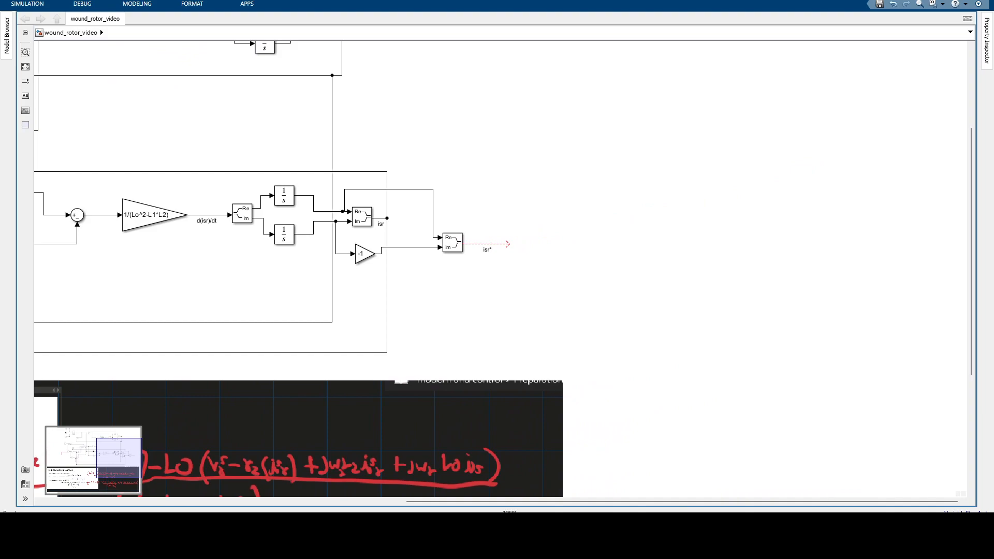
double_click(467, 108)
text(pro)
key(Return)
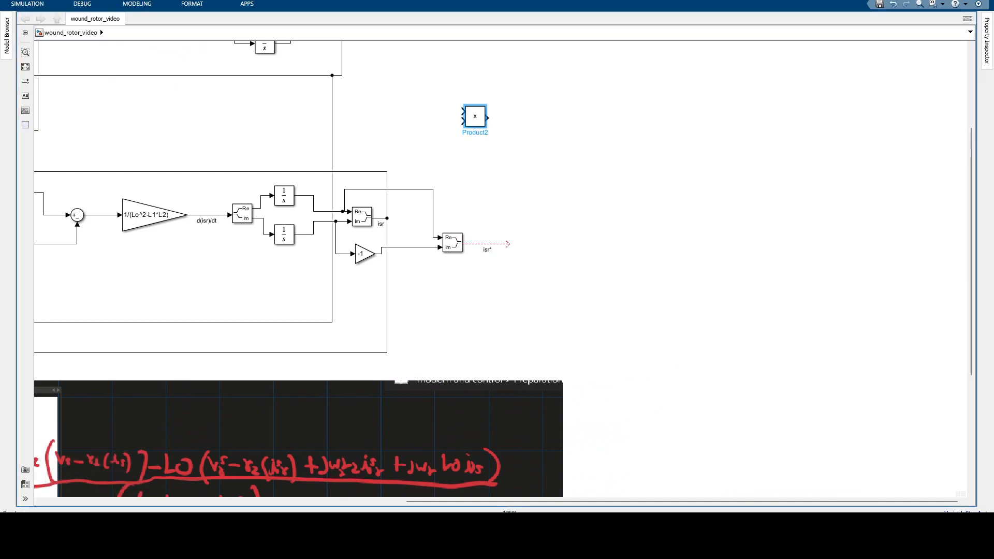
drag(475, 116, 520, 239)
Branch the stator current is to the Product block's first input and shift the block slightly up toward the isr* source
scroll(486, 176, up, 2)
scroll(489, 204, down, 3)
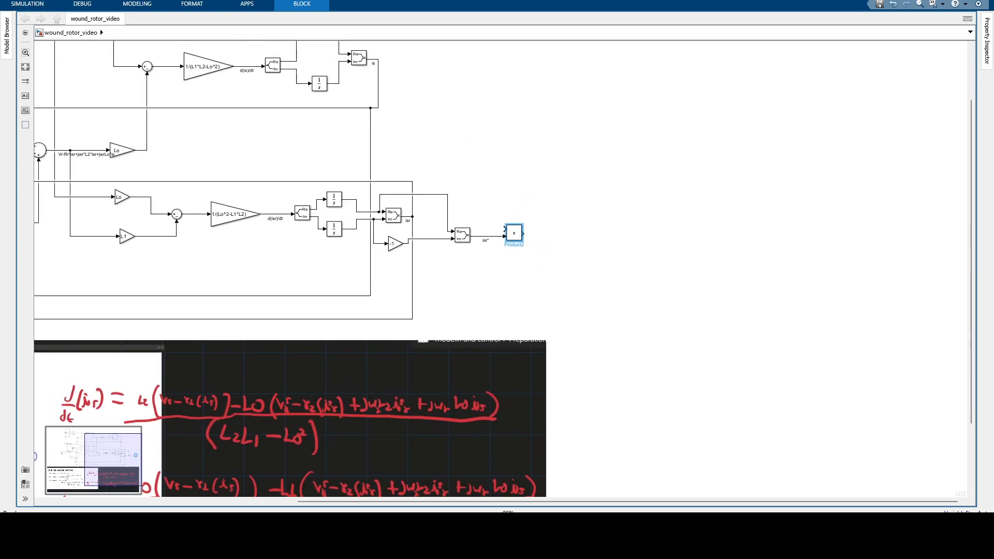
drag(504, 232, 378, 96)
drag(514, 236, 504, 217)
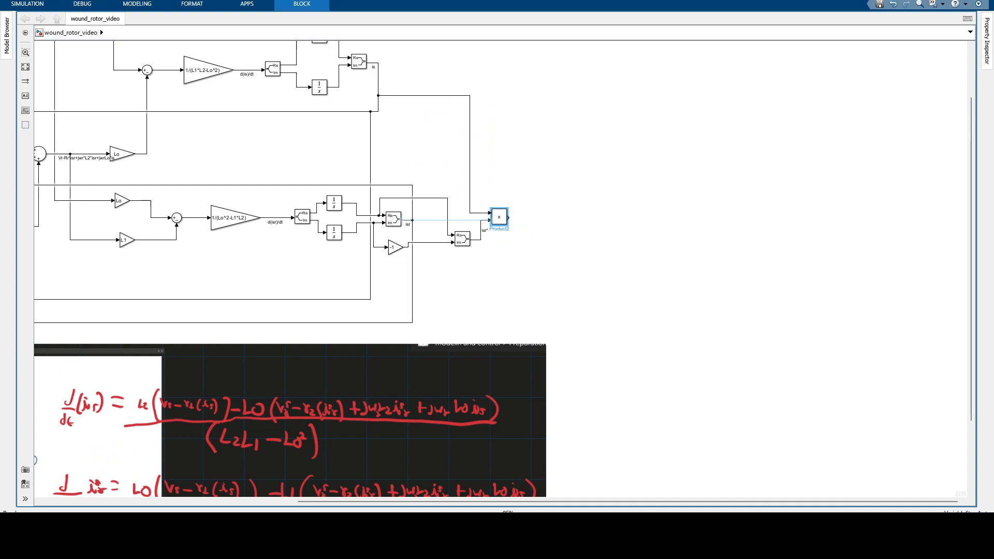
Draw an output line from the Product block and label it is.isr*
click(537, 217)
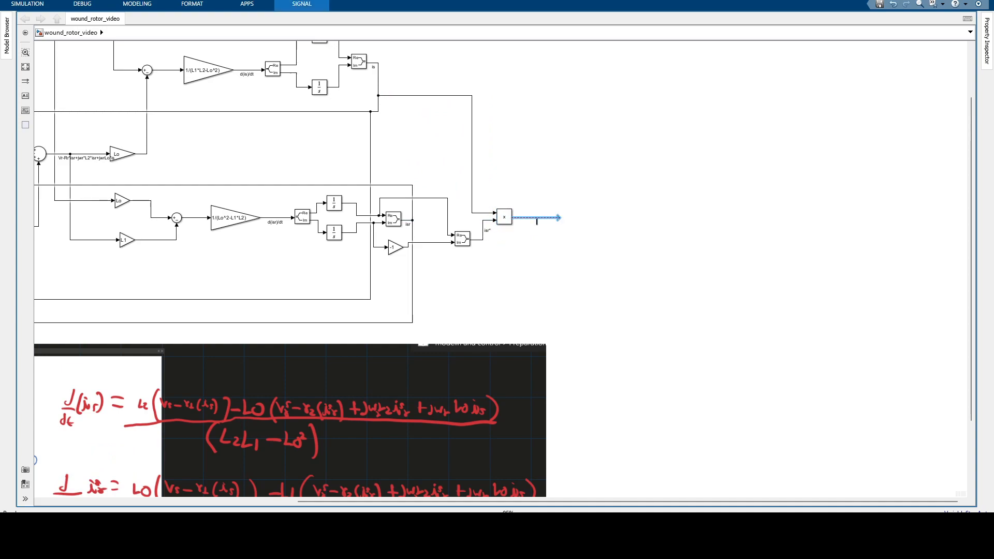
text(is.)
scroll(544, 243, up, 5)
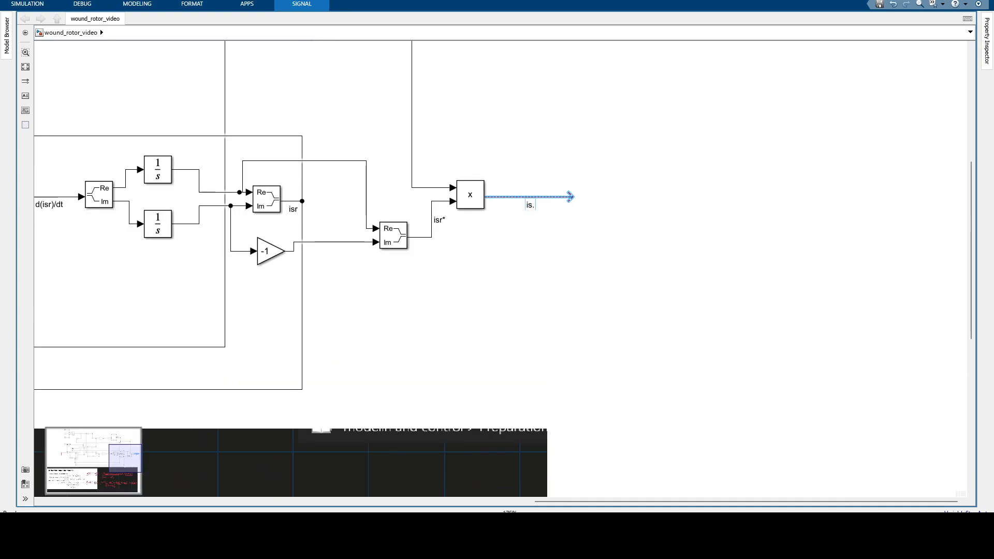
text(.isr*)
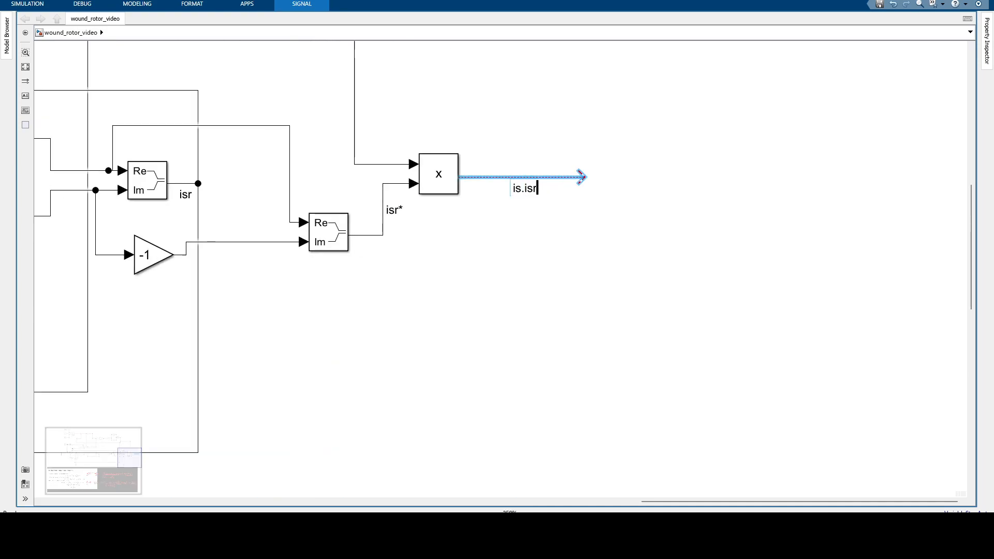
click(538, 408)
Examine the torque term in the mechanical equation on the induction machine model slide
scroll(538, 407, down, 6)
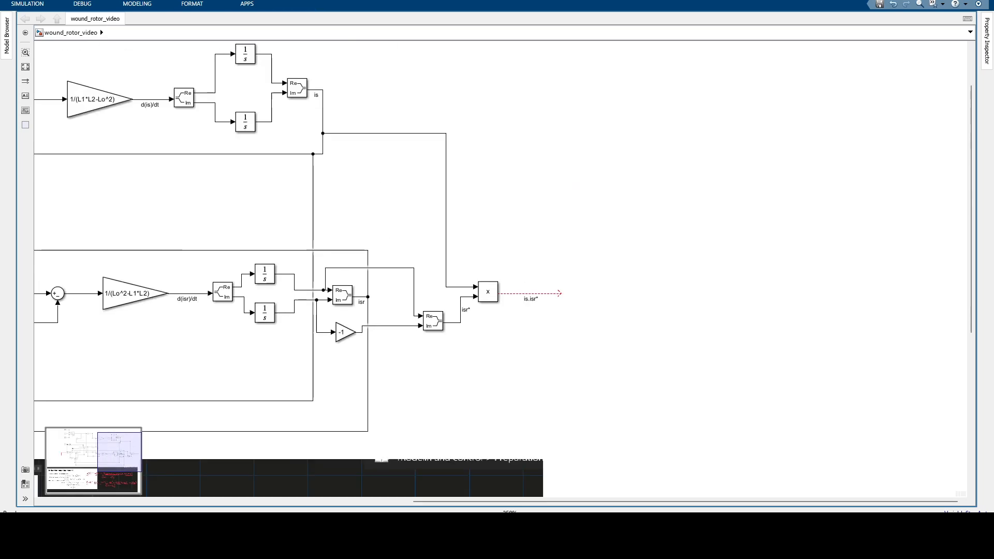
drag(507, 377, 623, 104)
scroll(623, 104, up, 1)
drag(331, 290, 349, 231)
scroll(349, 230, up, 1)
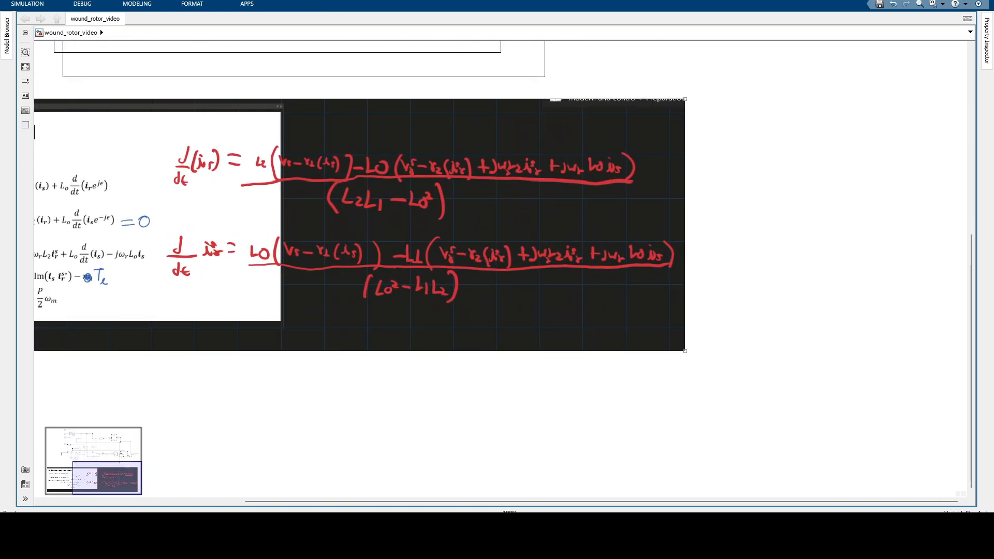
scroll(479, 239, down, 2)
scroll(166, 280, up, 1)
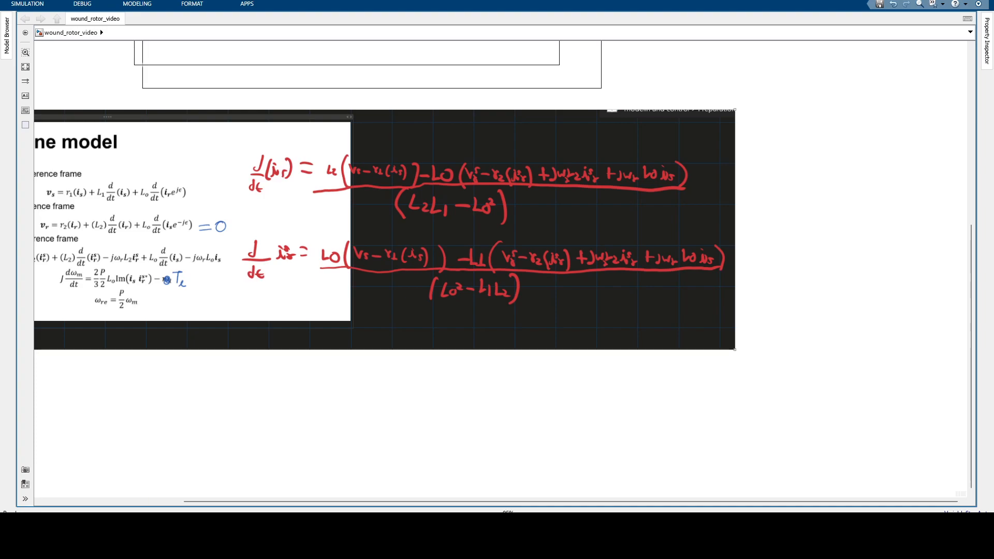
scroll(616, 191, down, 3)
drag(705, 61, 660, 245)
Add a Complex to Real-Imag block and connect it to the end of the is.isr* line
scroll(593, 158, up, 3)
scroll(392, 261, up, 1)
scroll(392, 261, up, 1)
scroll(660, 244, up, 1)
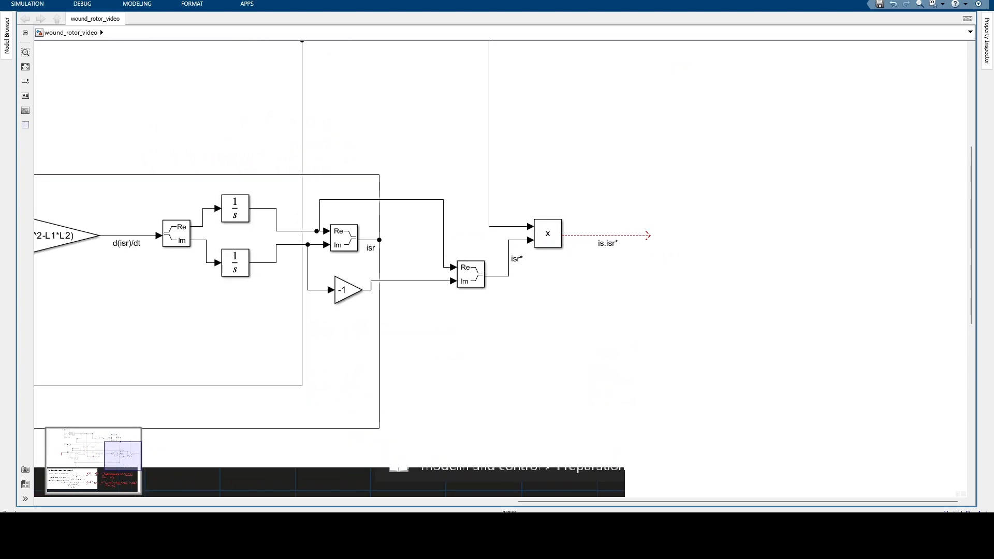
double_click(660, 268)
text(com)
key(Return)
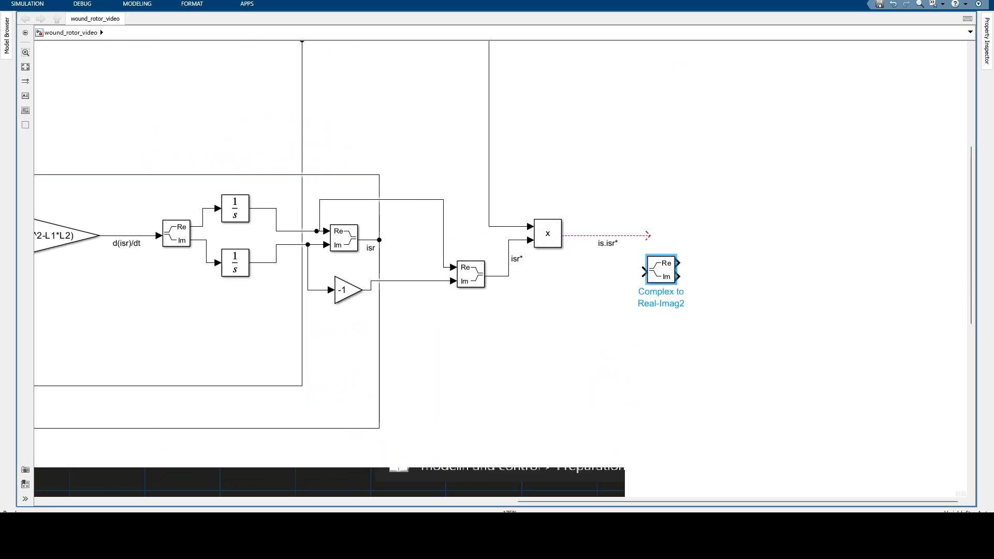
drag(661, 269, 665, 233)
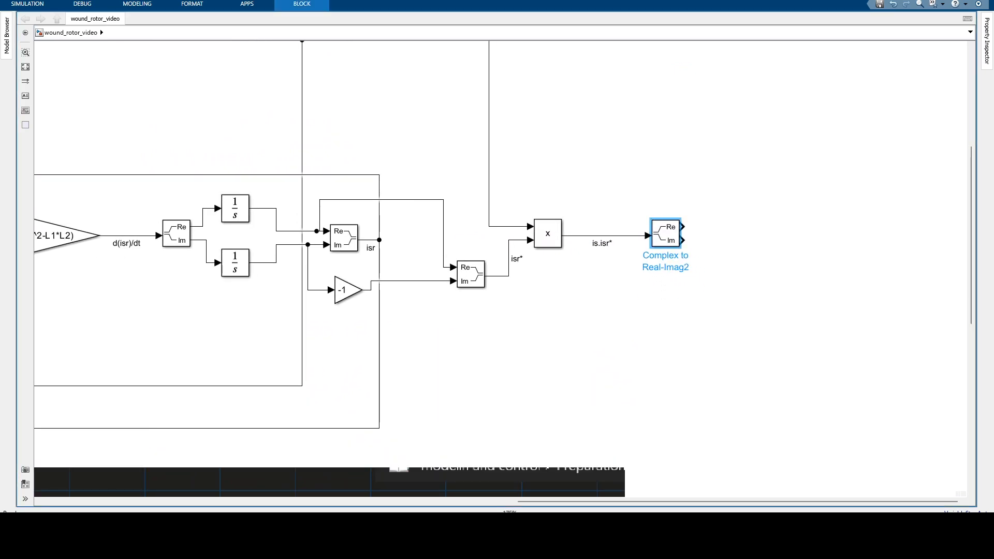
Add a Terminator block and connect it to the Re output of the is.isr* Complex to Real-Imag block
double_click(704, 197)
text(te)
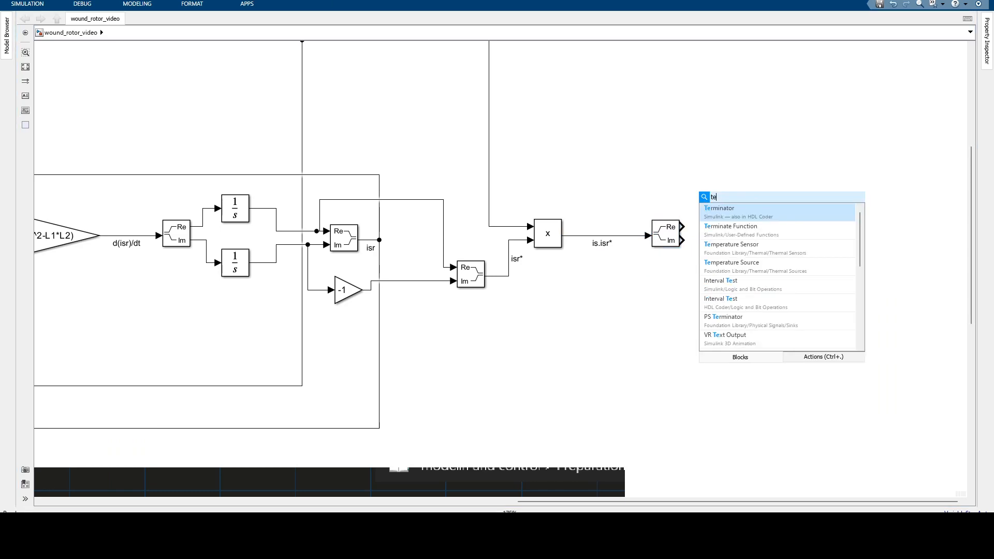
key(Return)
mouse_move(707, 195)
mouse_down()
mouse_move(719, 184)
mouse_move(684, 226)
mouse_up()
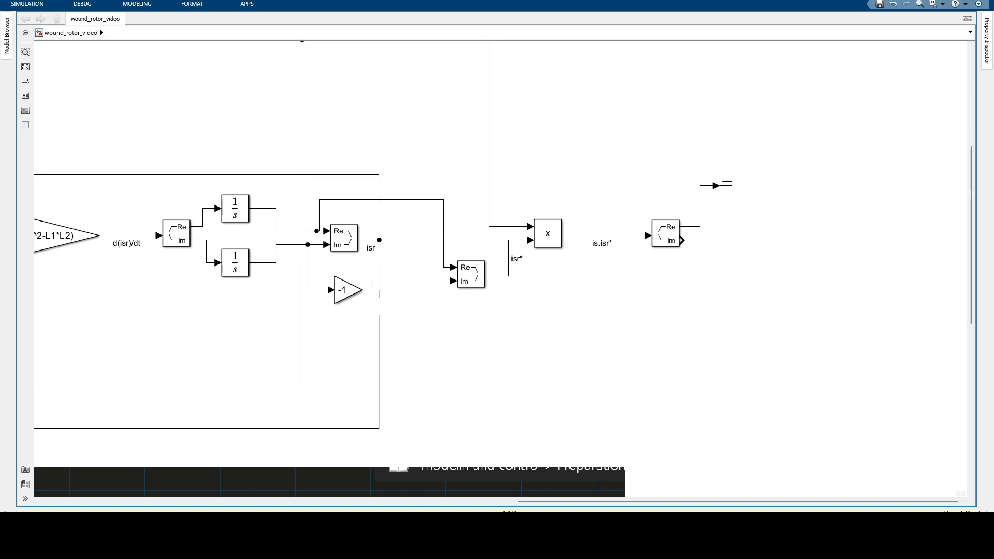
Check the coefficients in front of Im(is isr*) in the slide's mechanical equation
scroll(695, 246, down, 1)
drag(443, 489, 498, 249)
scroll(498, 248, down, 5)
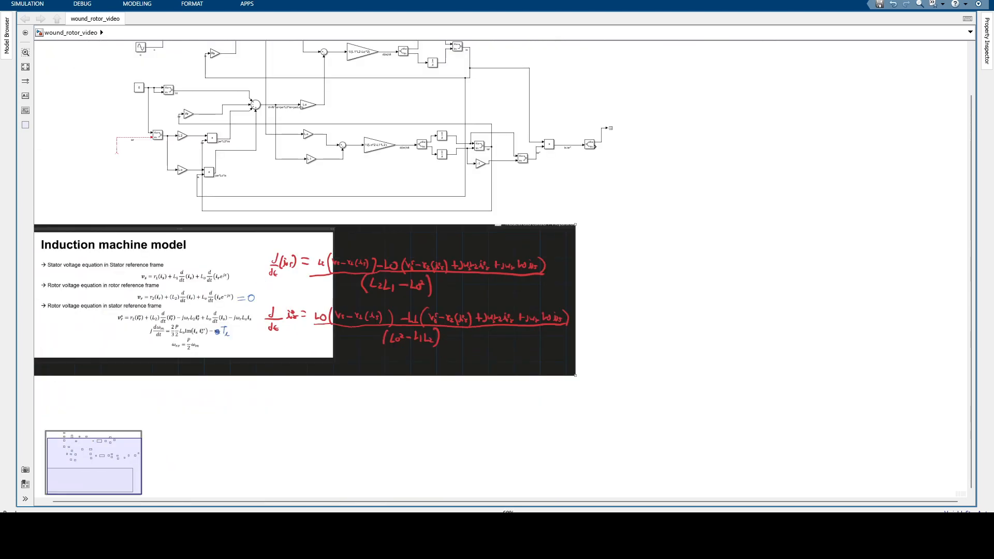
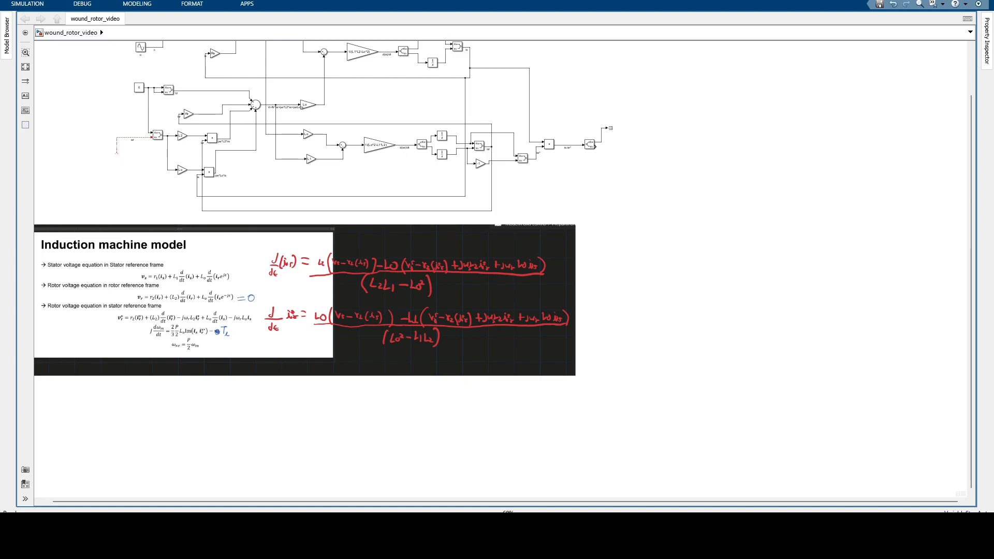
scroll(608, 158, up, 1)
scroll(301, 392, down, 1)
scroll(493, 268, up, 3)
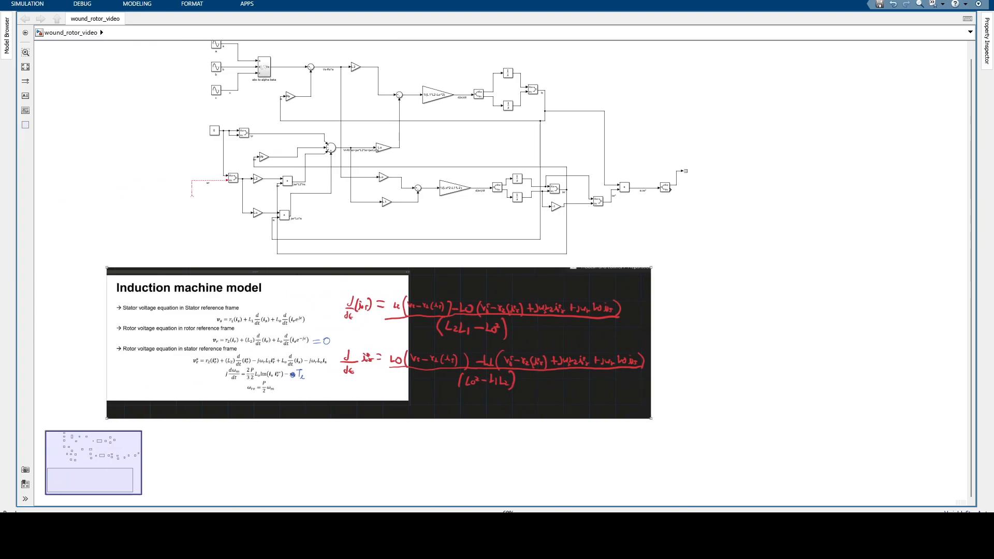
drag(493, 267, 360, 268)
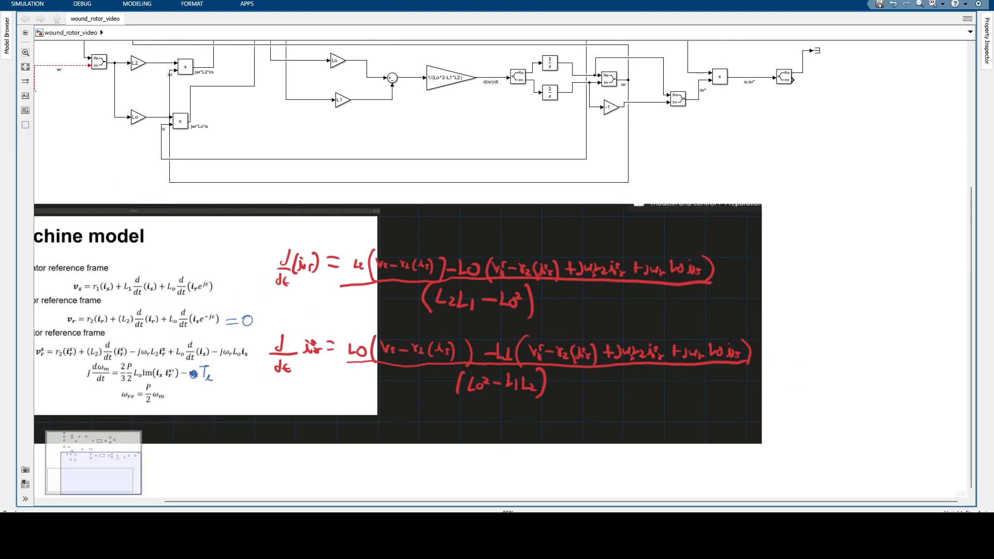
Add a Gain block beside the Im output of the is.isr* Complex to Real-Imag block
drag(877, 113, 609, 167)
scroll(609, 167, up, 3)
scroll(542, 156, up, 2)
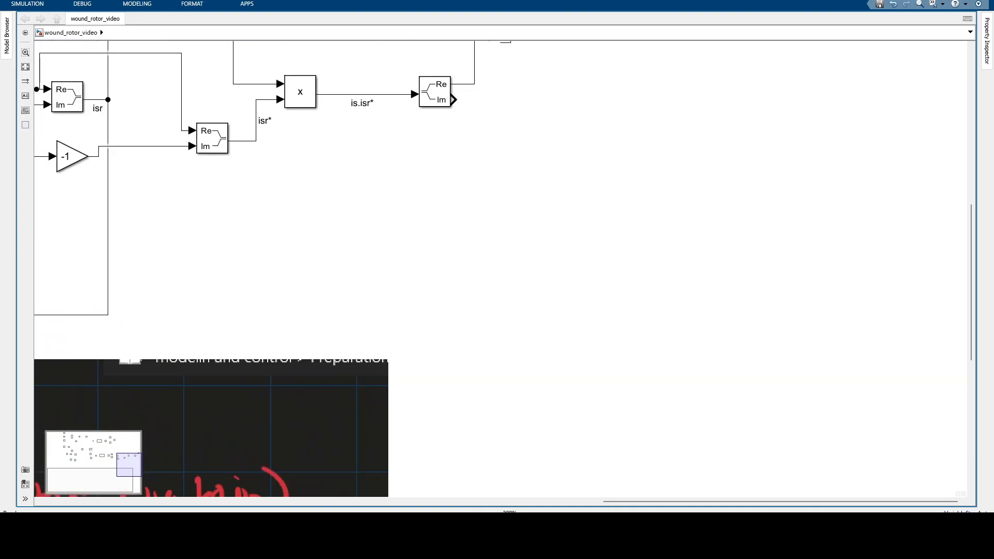
double_click(495, 113)
text(ga)
key(Return)
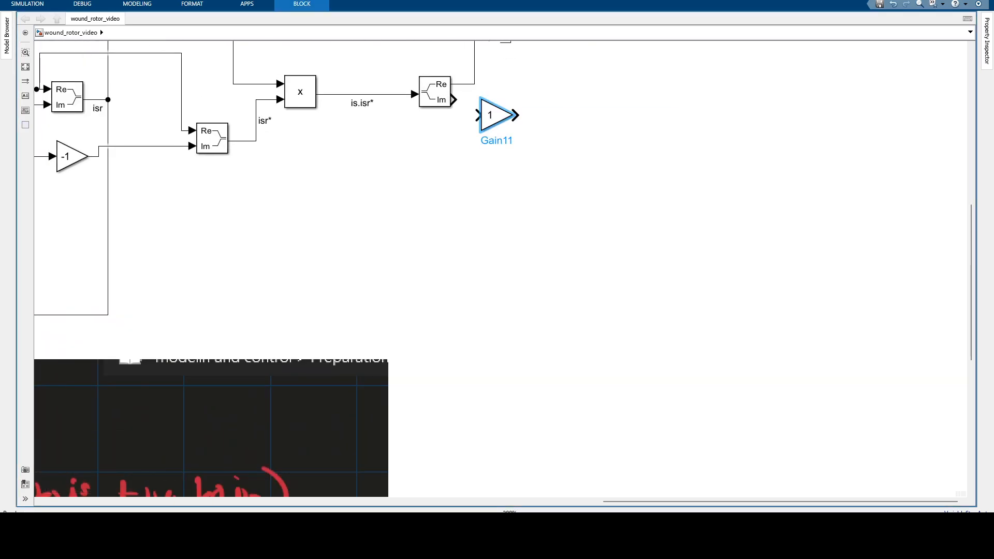
drag(521, 110, 526, 99)
Set the new Gain block's gain to (2/3)*(P/2)*Lo, following the coefficients in the slide's mechanical equation
double_click(527, 99)
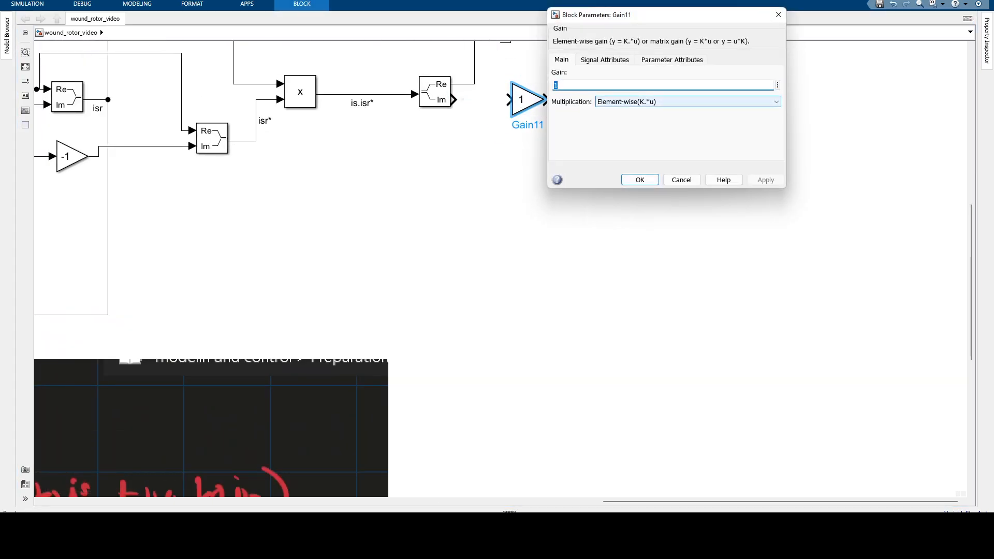
text((2/3))
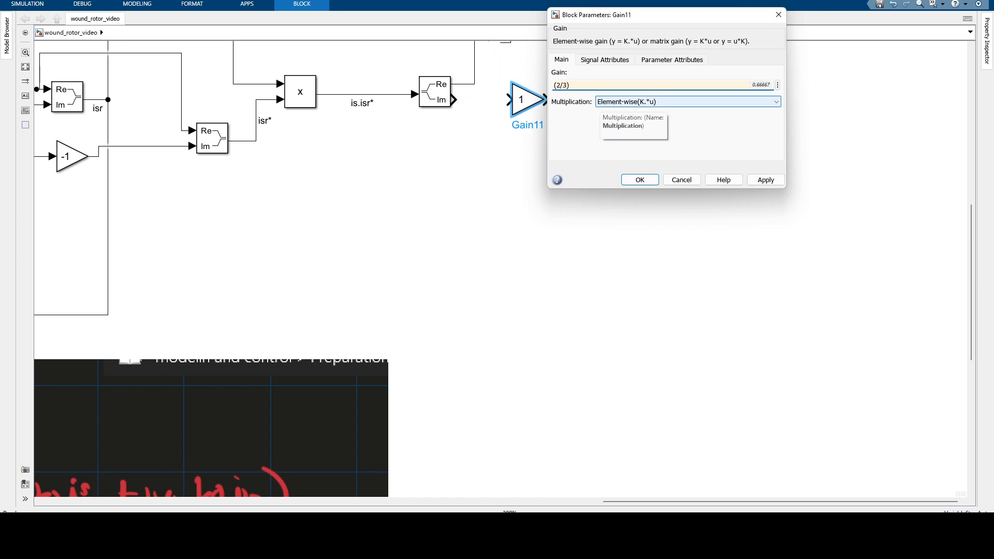
text(*(P)
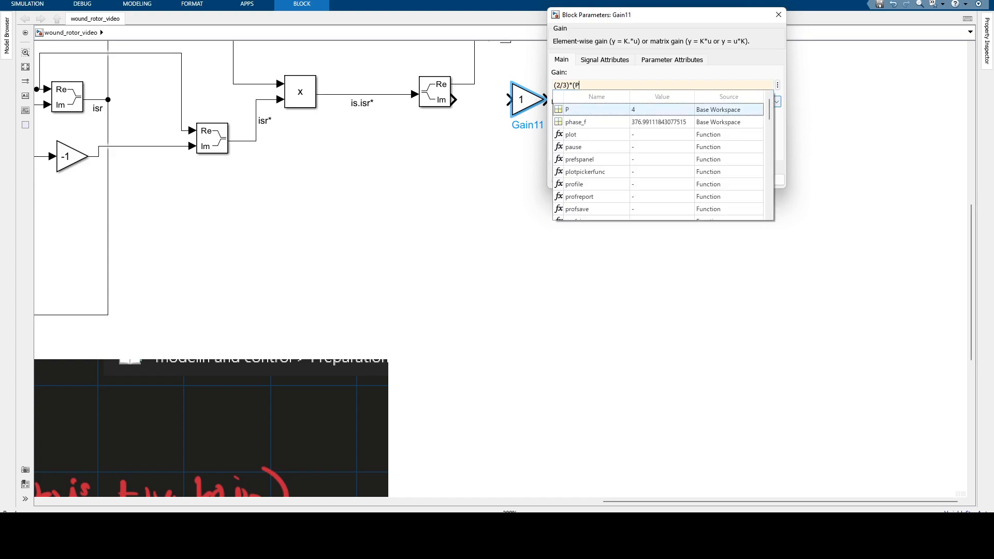
text(/2))
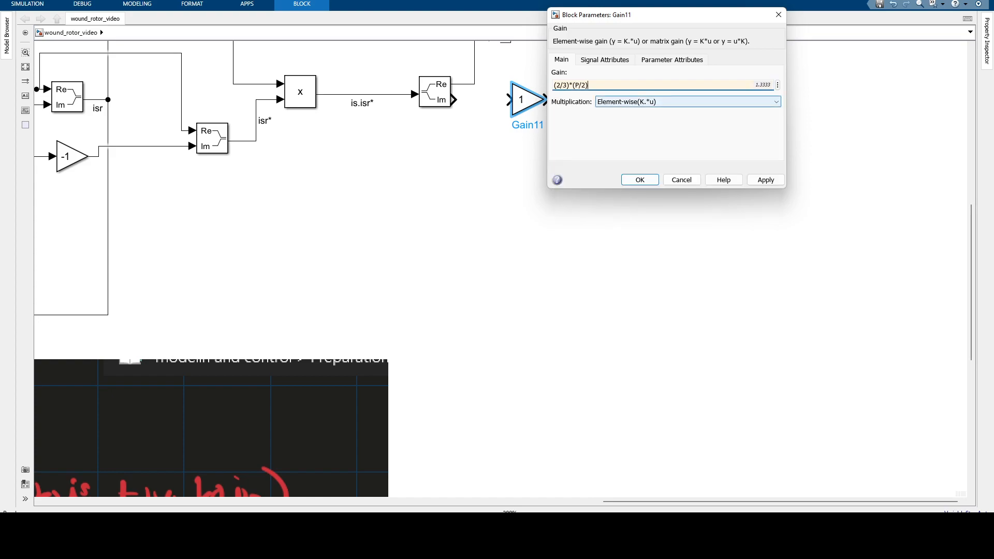
scroll(438, 305, down, 6)
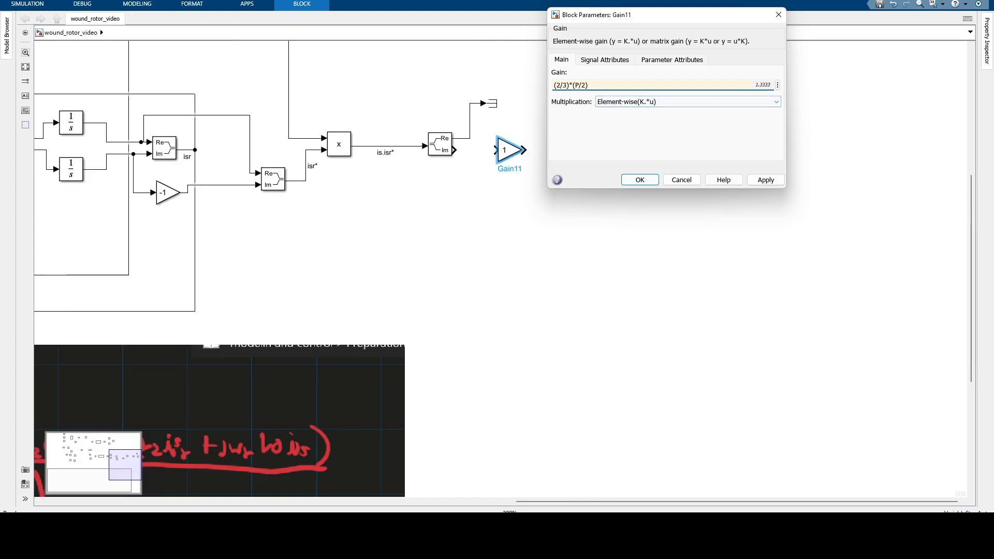
drag(230, 440, 367, 334)
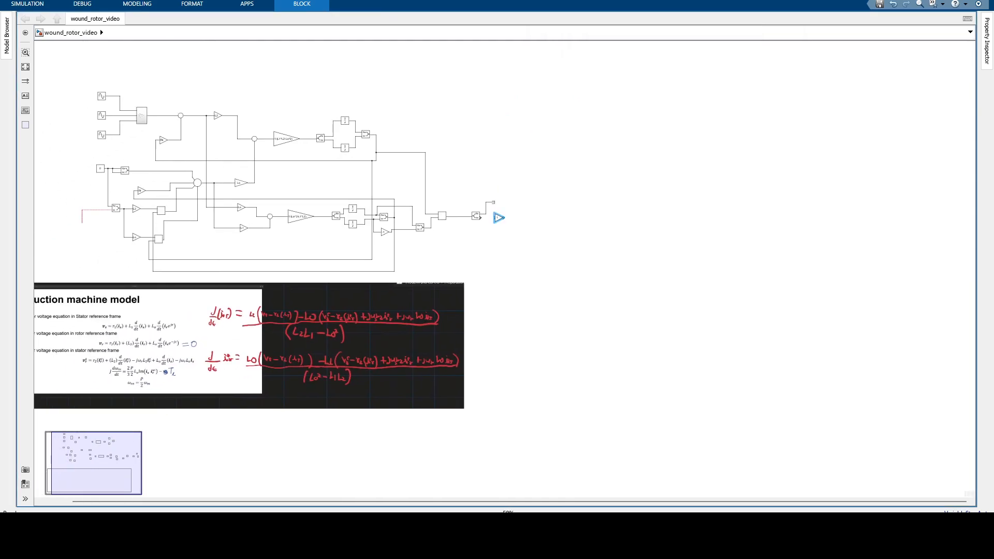
scroll(49, 414, down, 3)
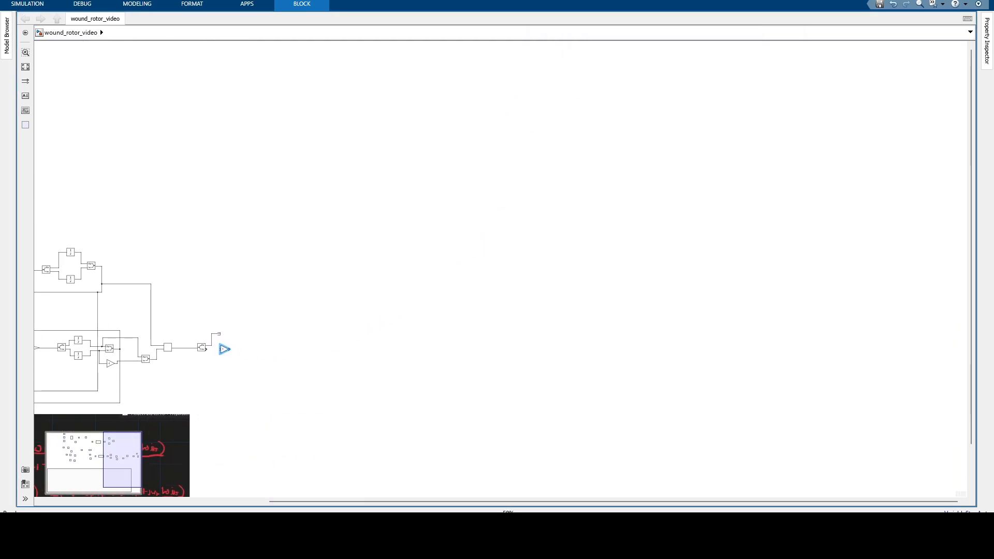
scroll(267, 317, up, 8)
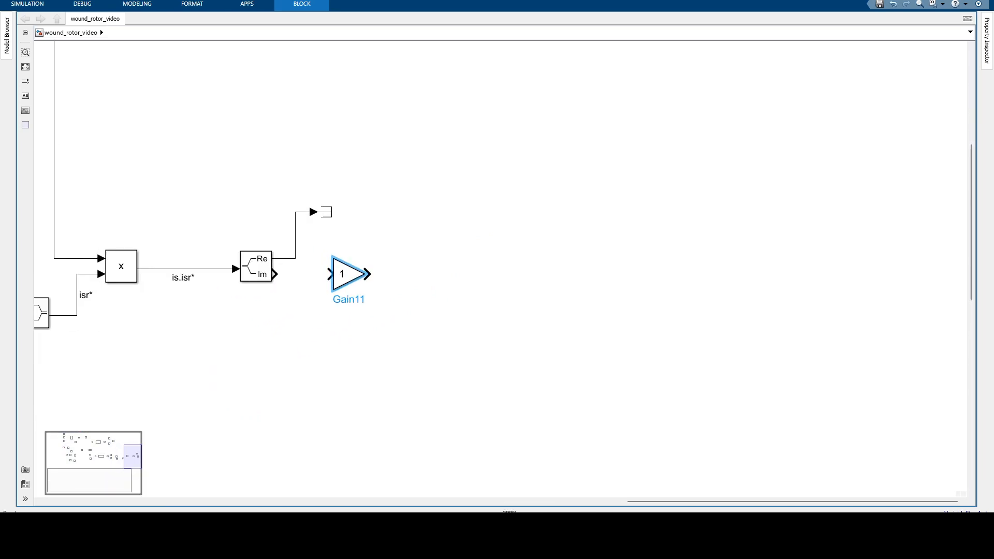
double_click(377, 240)
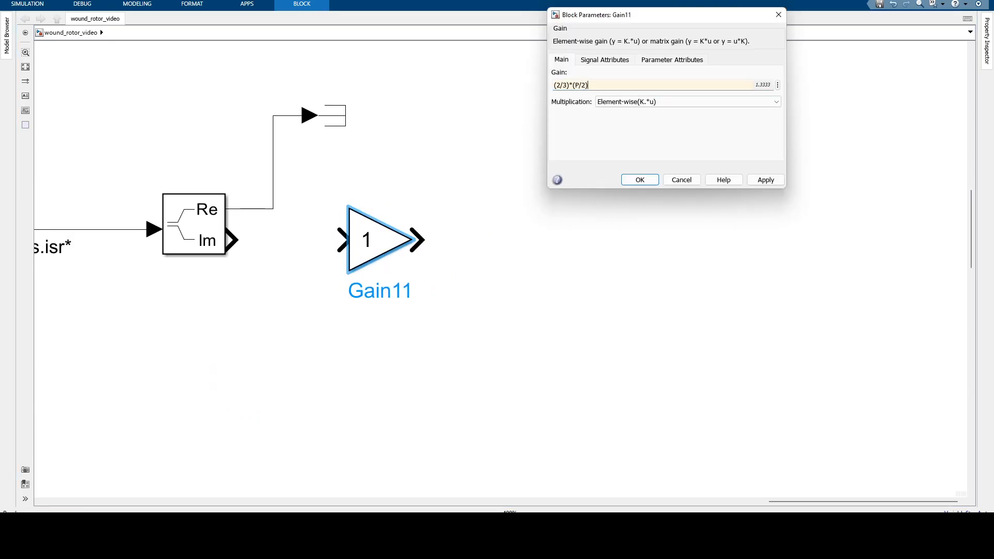
text(*Lo)
key(ctrl+a)
key(Return)
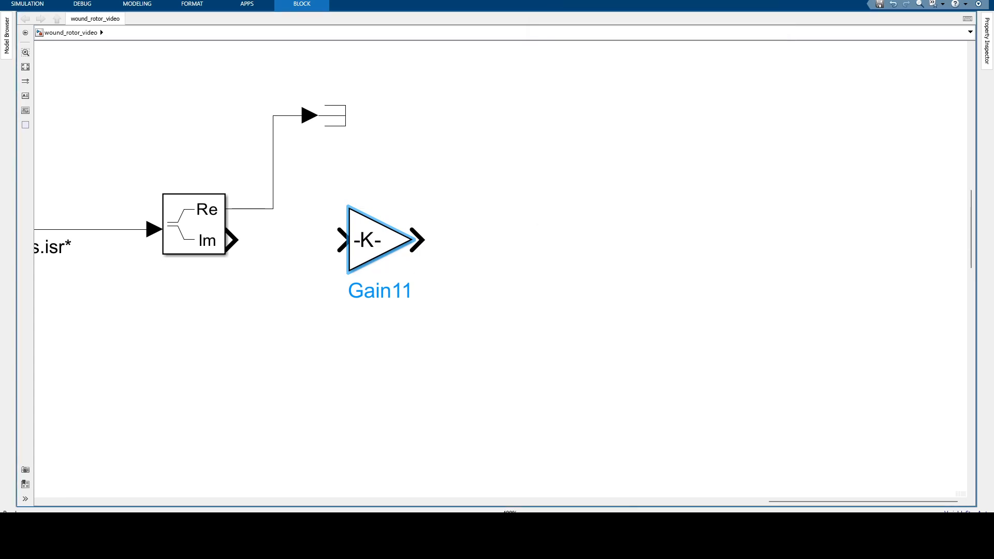
Enlarge the new Gain block until its full expression fits, and connect it to the Im output of the is.isr* block
click(381, 240)
drag(412, 271, 514, 349)
scroll(369, 275, down, 1)
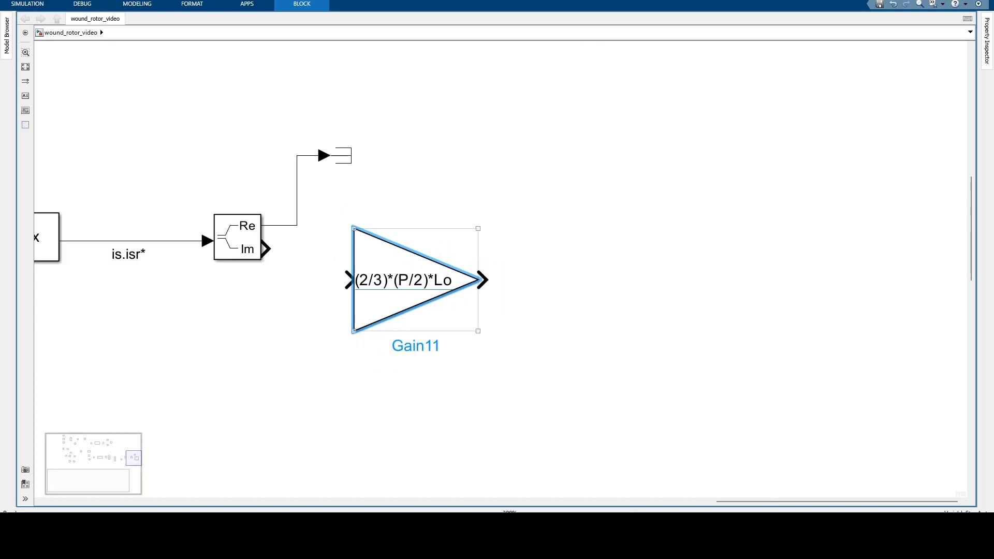
scroll(369, 275, down, 2)
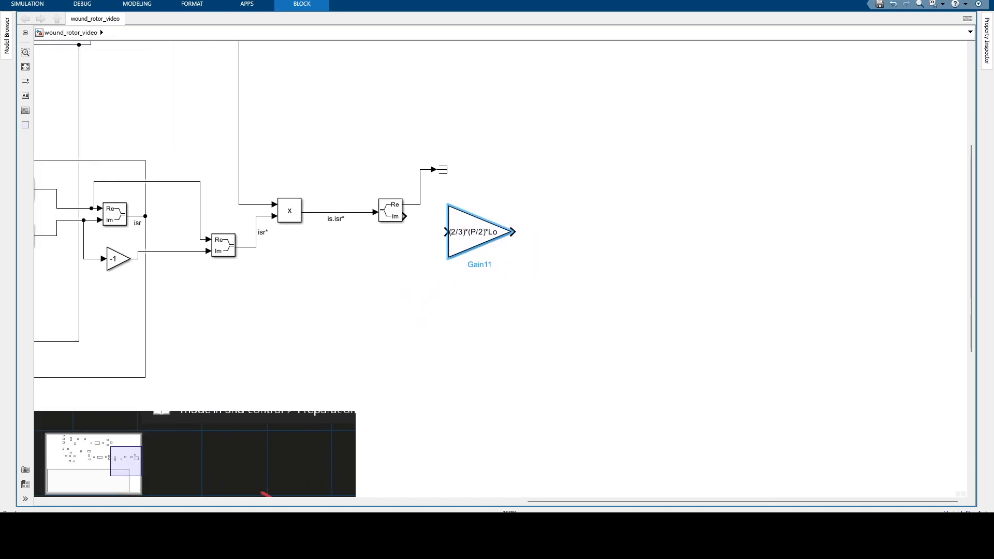
drag(446, 232, 405, 217)
scroll(378, 270, down, 1)
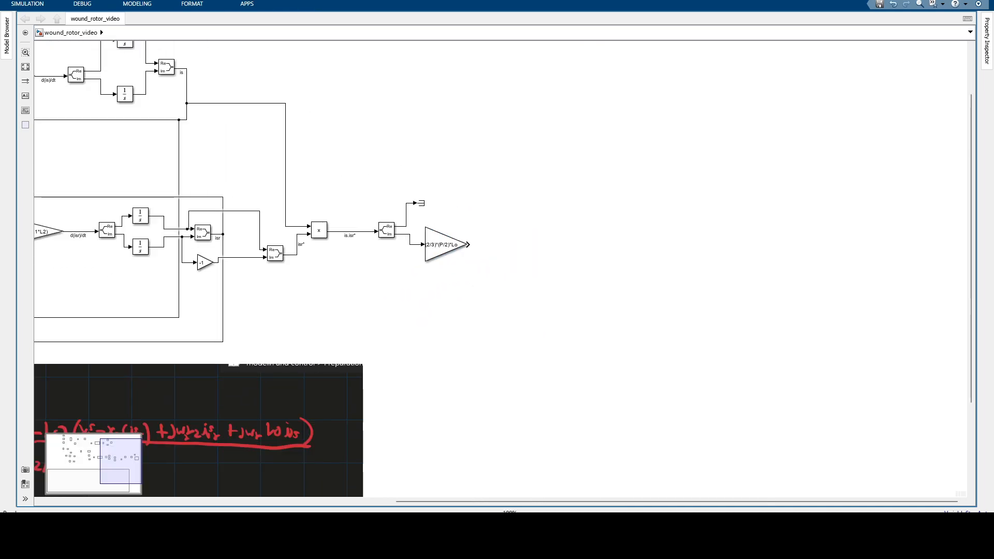
Add a Sum block after the (2/3)*(P/2)*Lo gain and connect the gain's output to it
scroll(378, 270, down, 2)
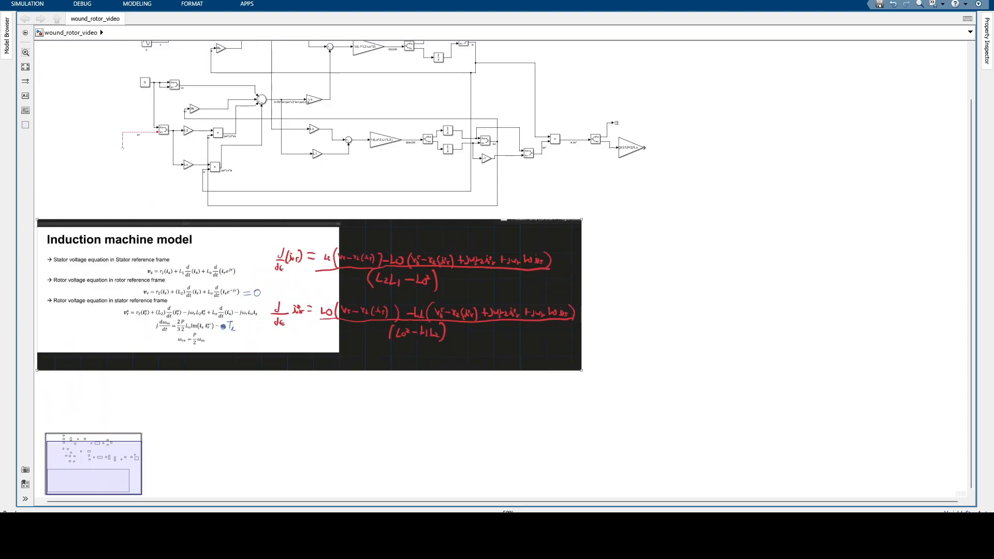
scroll(199, 342, up, 1)
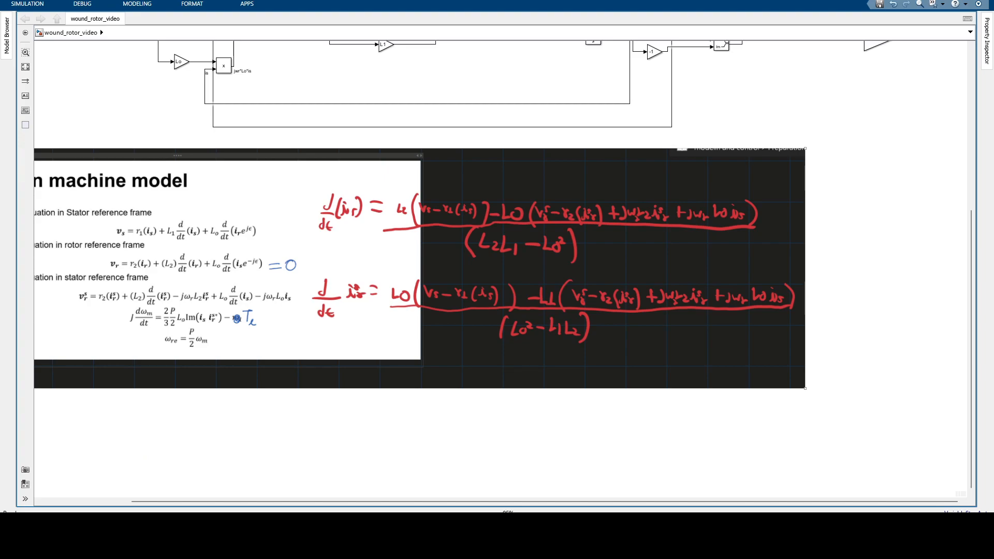
click(854, 95)
drag(854, 95, 482, 231)
scroll(526, 225, up, 2)
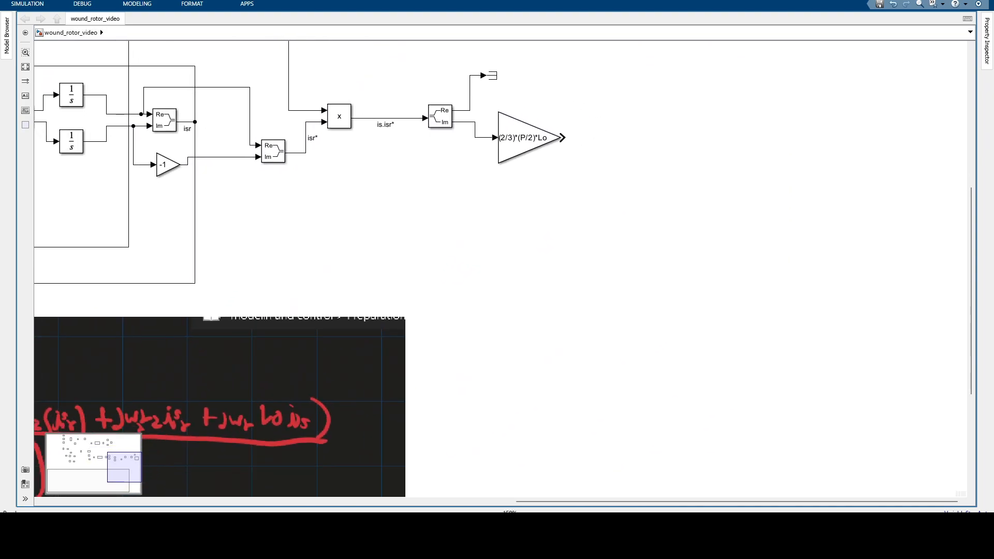
scroll(511, 214, down, 1)
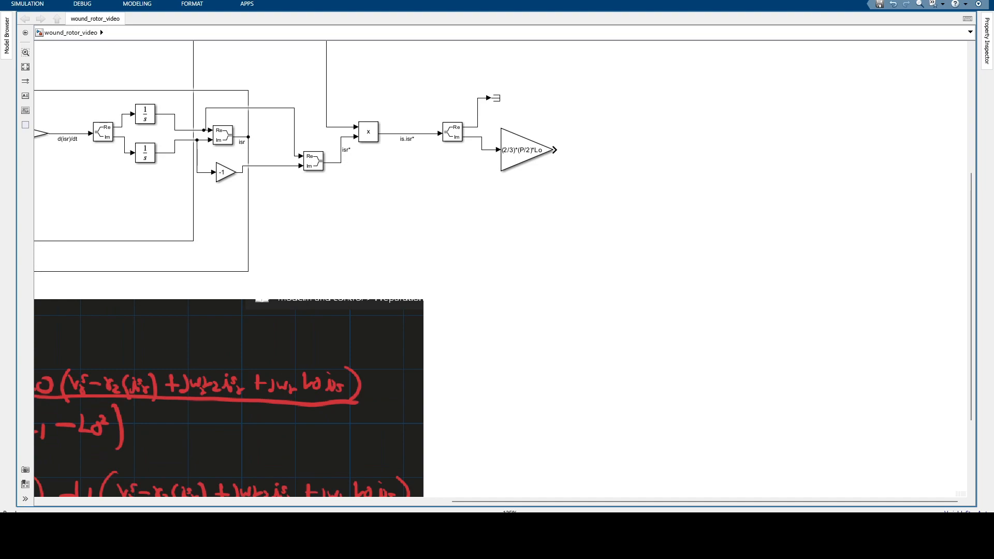
text(sum)
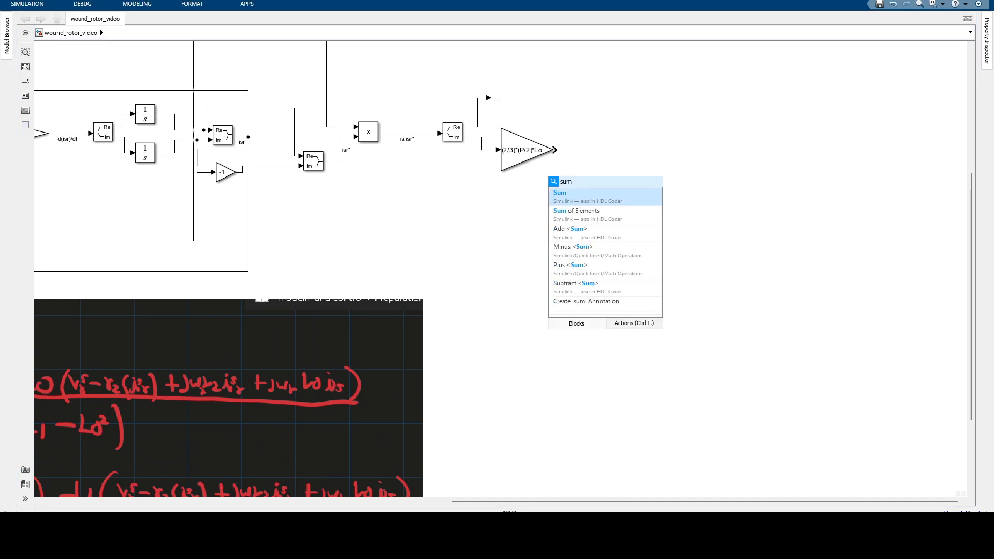
key(Return)
drag(554, 185, 615, 150)
Set the new Sum block's list of signs to |+- so the second input is subtracted
double_click(614, 150)
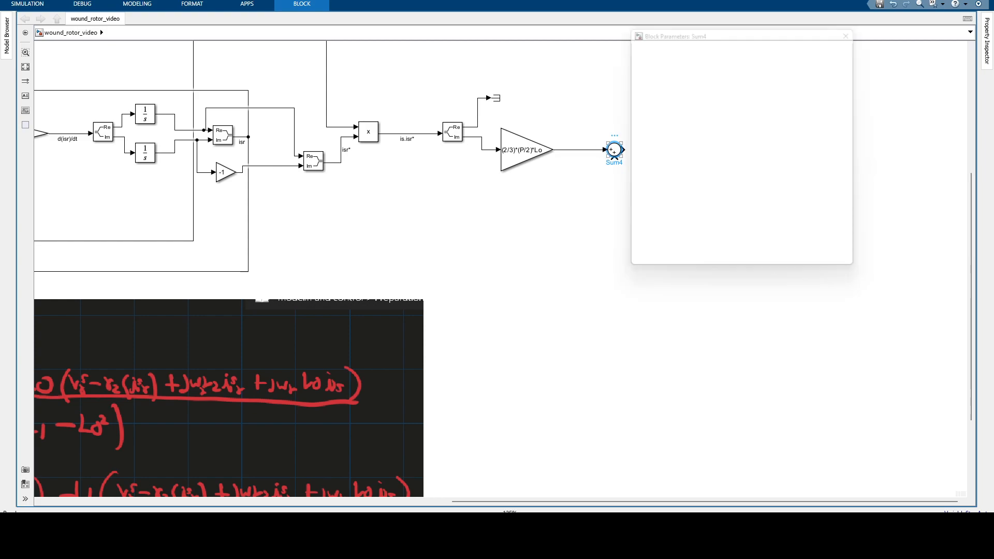
click(644, 157)
key(BackSpace)
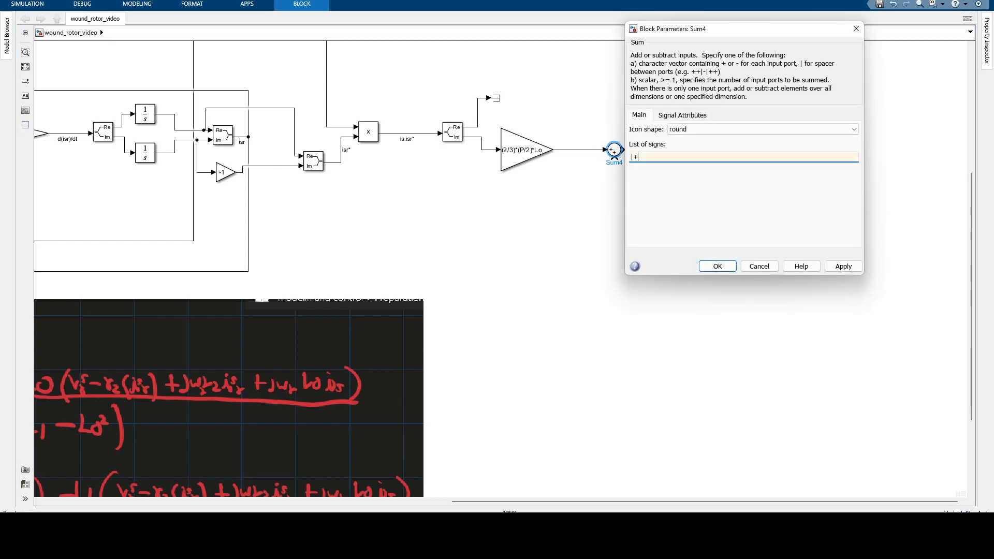
text(-)
key(Return)
click(572, 199)
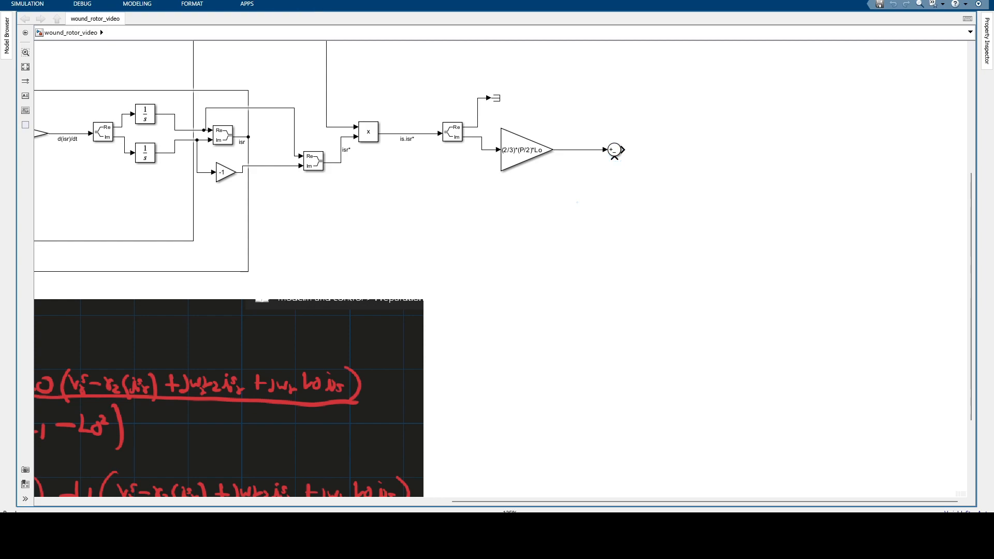
text(load)
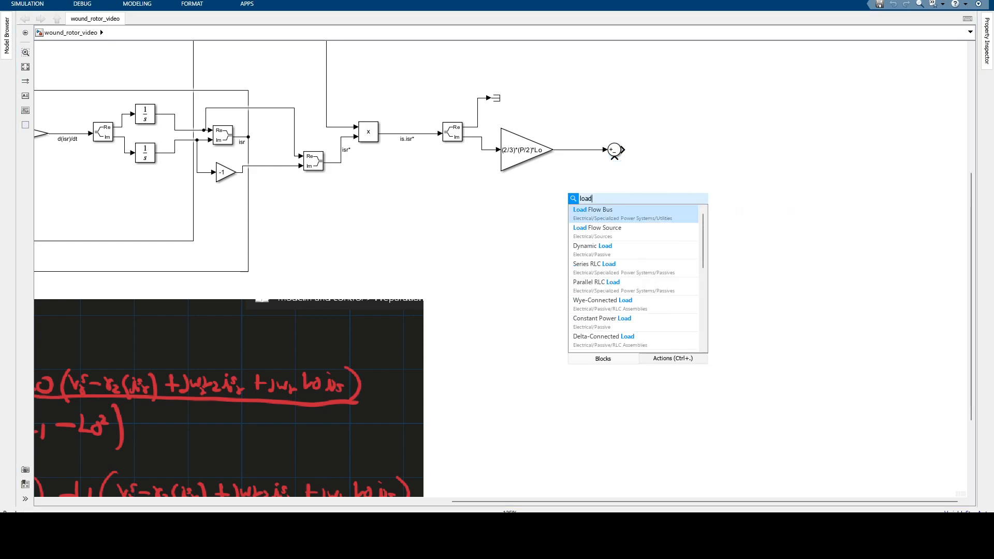
key(BackSpace)
key(BackSpace)
key(BackSpace)
key(BackSpace)
Add a Constant block with the value Tl below the torque gain and connect it to the Sum block's negative input
text(cos)
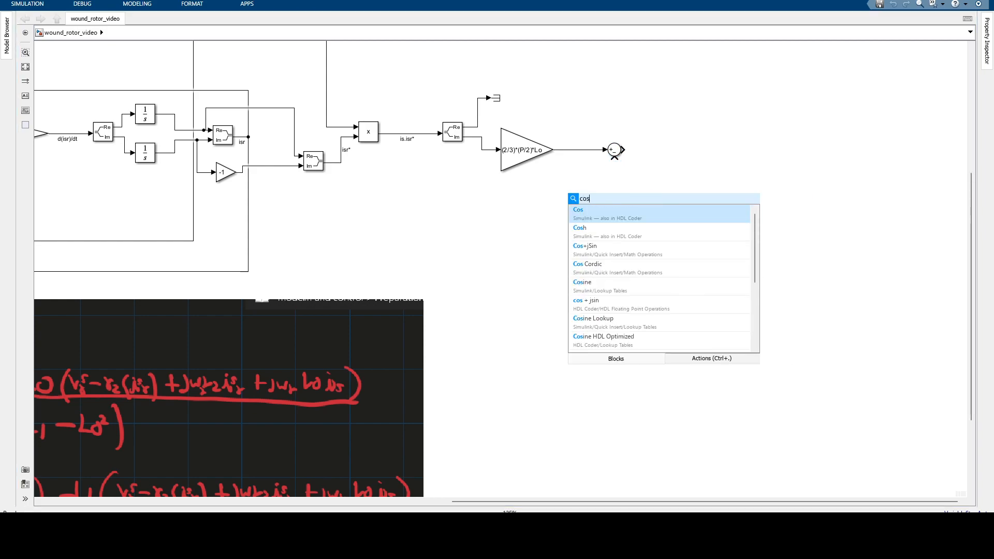
key(BackSpace)
key(BackSpace)
text(onst)
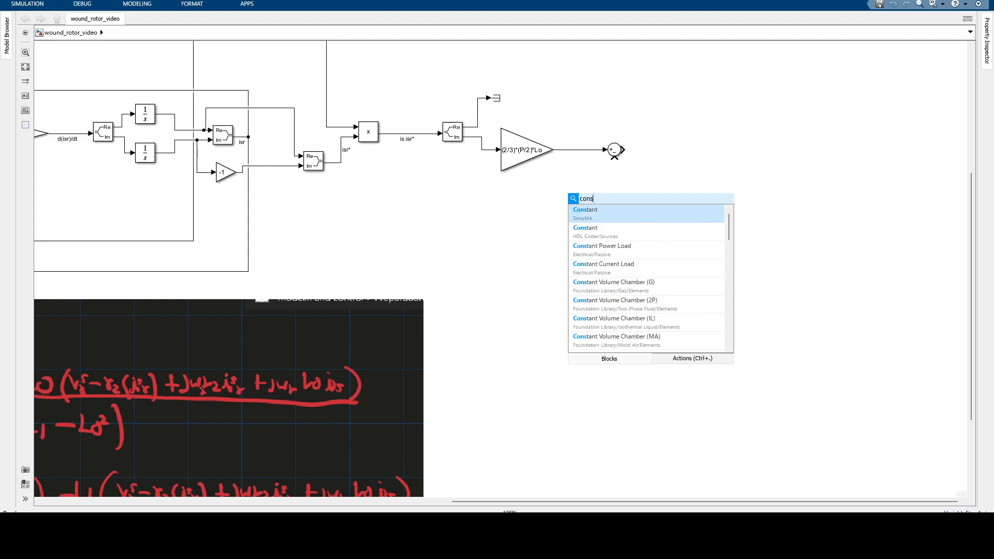
key(Return)
key(Return)
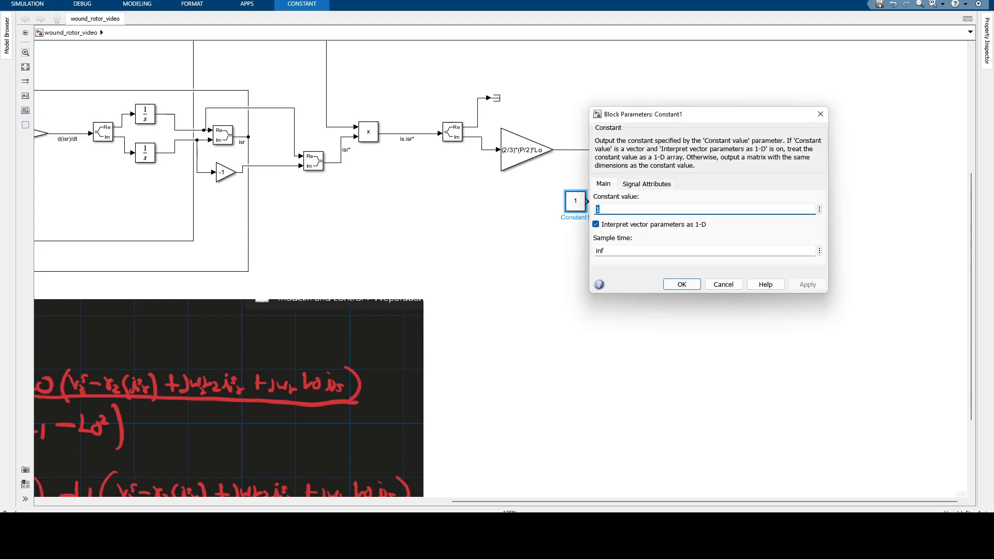
text(Tl)
key(Return)
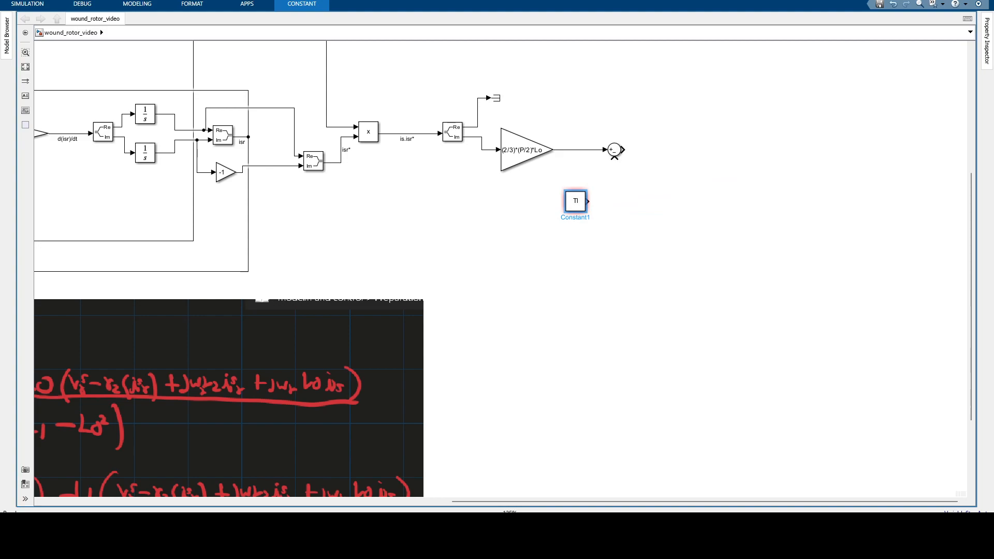
drag(614, 157, 588, 201)
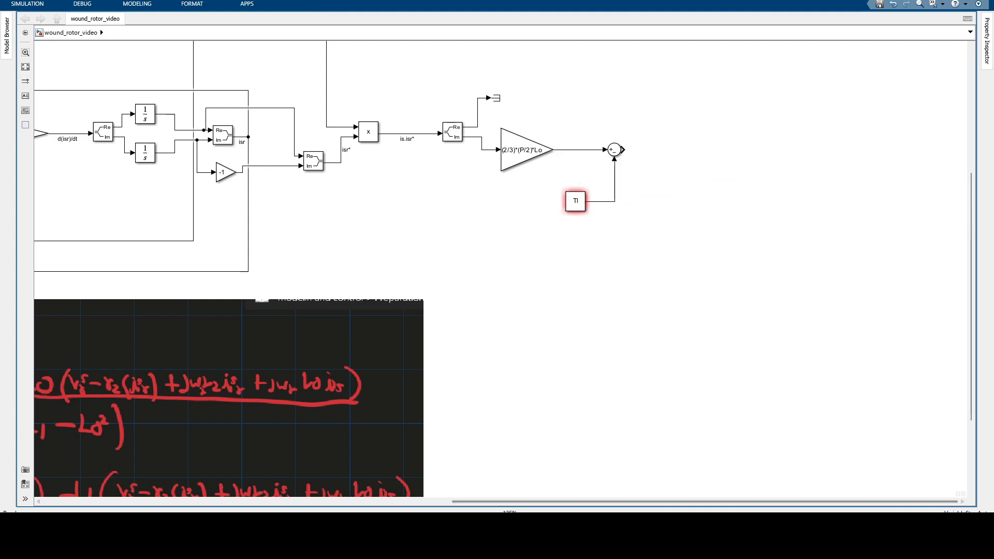
Switch to the MATLAB editor, define Tl = 0; in wound_rotor_params_video.m, run the script, and return to the Simulink model
mouse_move(657, 532)
click(708, 479)
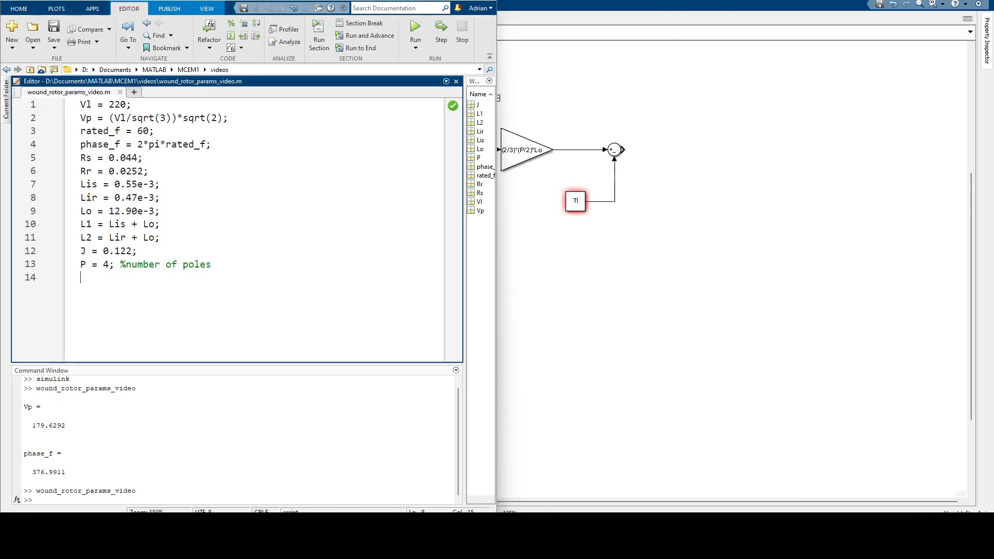
text(Tl )
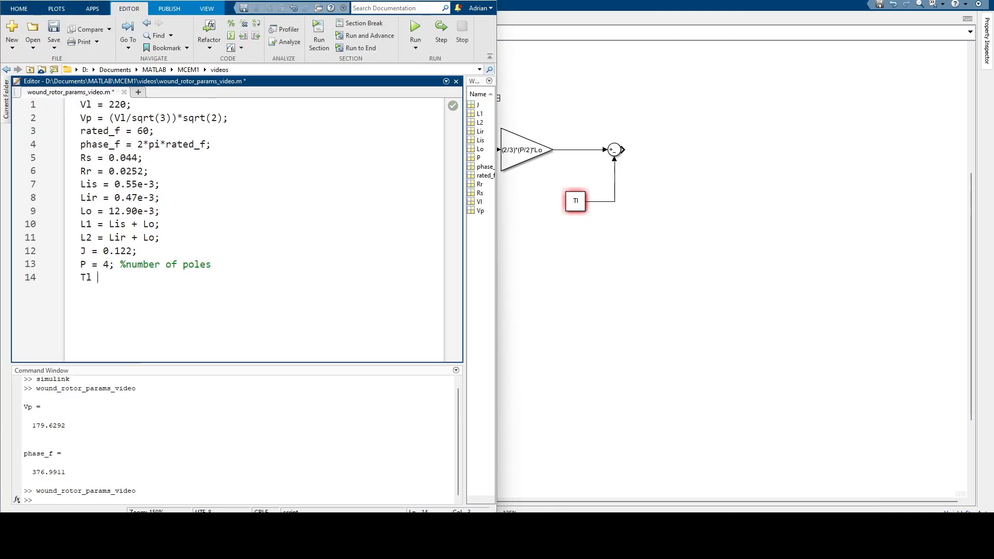
text(= 0;)
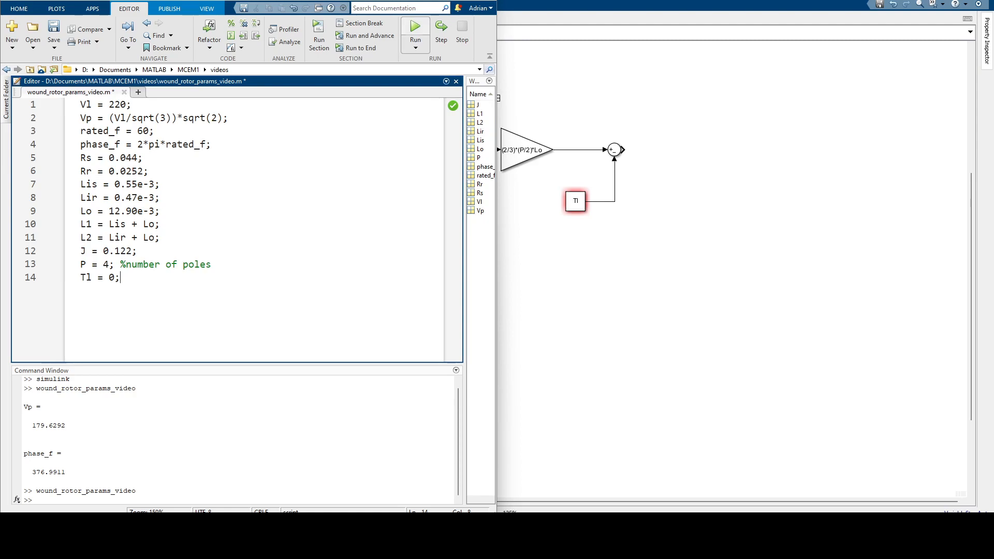
click(415, 34)
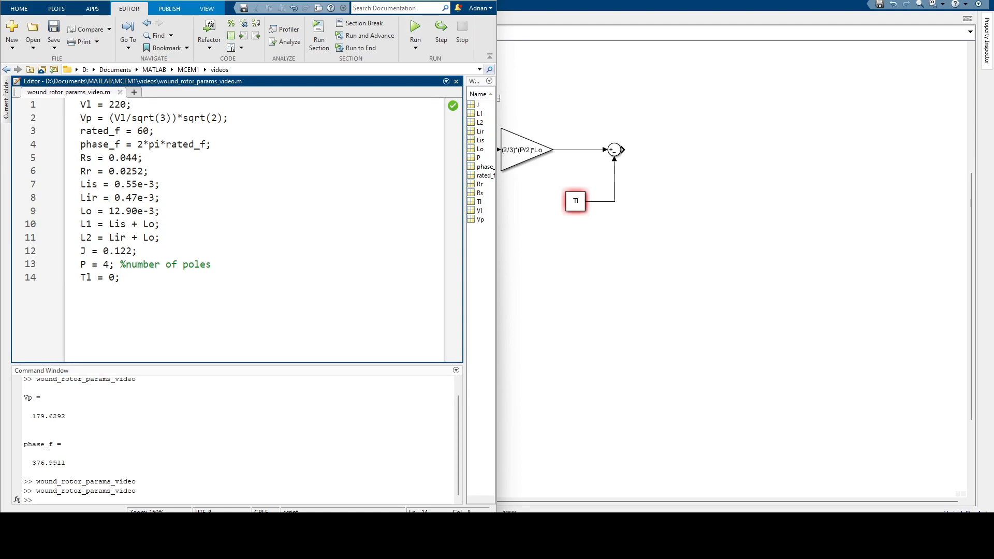
key(alt+Tab)
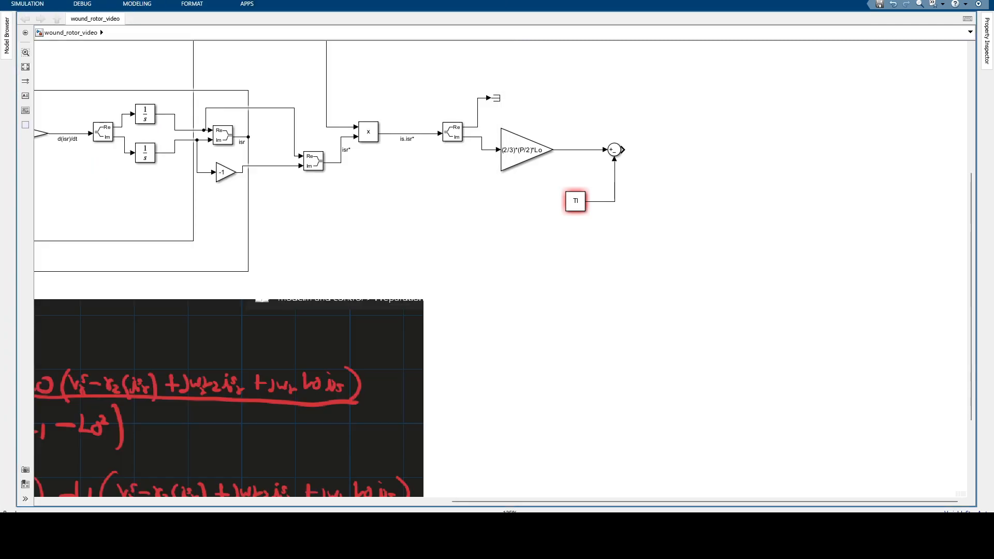
click(575, 193)
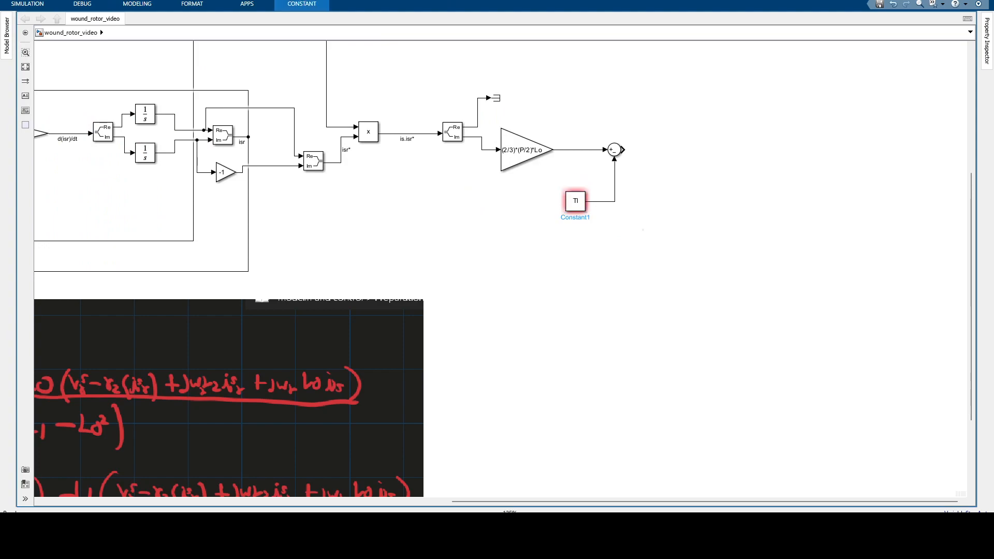
Draw an output signal from the Sum block that subtracts Tl and label it Jd(wm)/dt
click(643, 230)
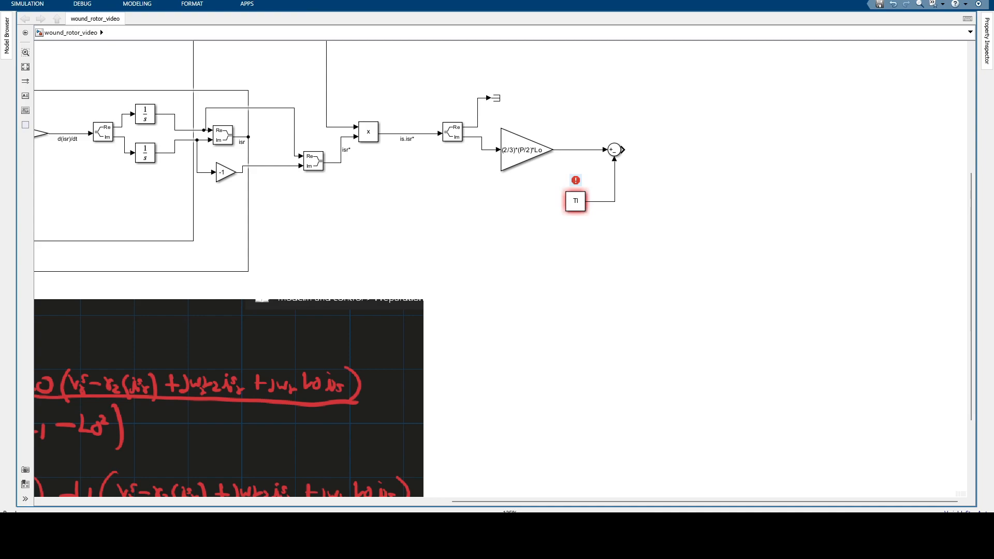
scroll(490, 286, down, 6)
scroll(427, 317, up, 5)
drag(427, 317, 611, 281)
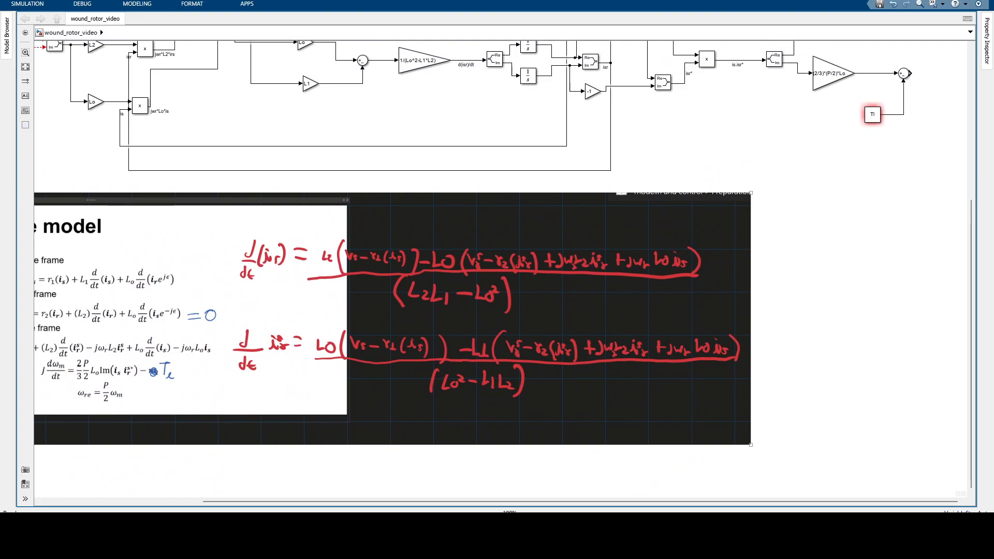
drag(904, 80, 590, 291)
scroll(472, 306, up, 2)
scroll(471, 306, up, 2)
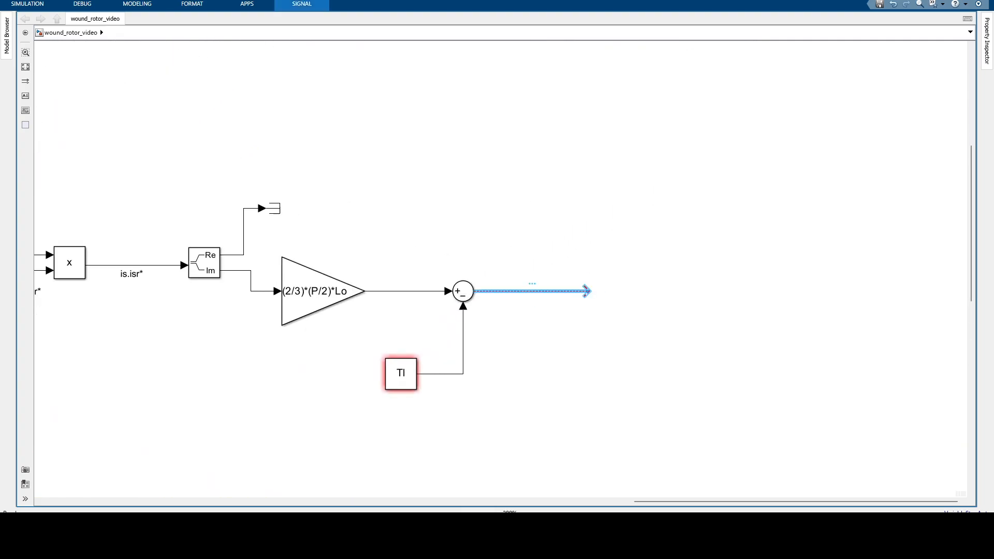
double_click(533, 291)
text(Jd(wm)/dt)
click(558, 322)
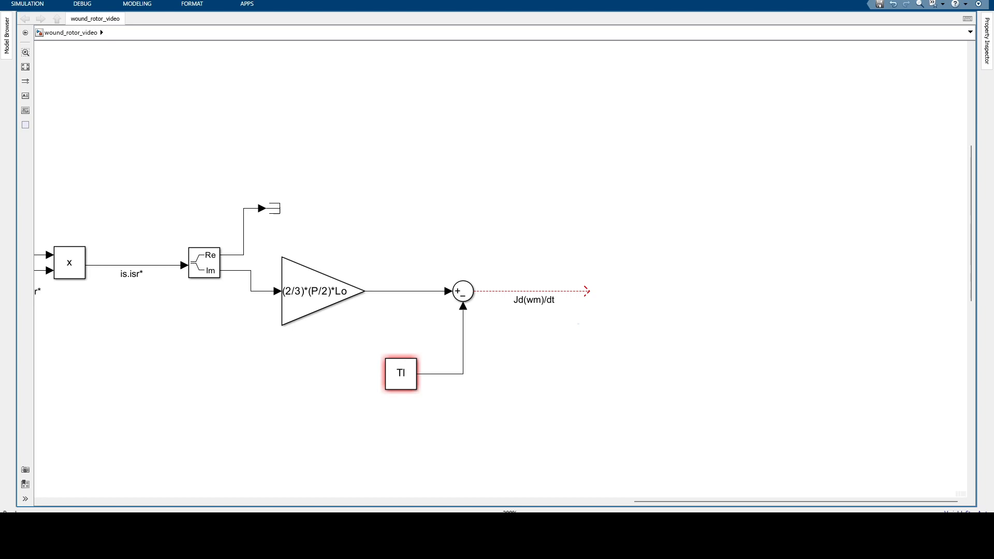
Add a Gain block at the end of the Jd(wm)/dt signal and set its gain to 1/J
double_click(578, 324)
text(ga)
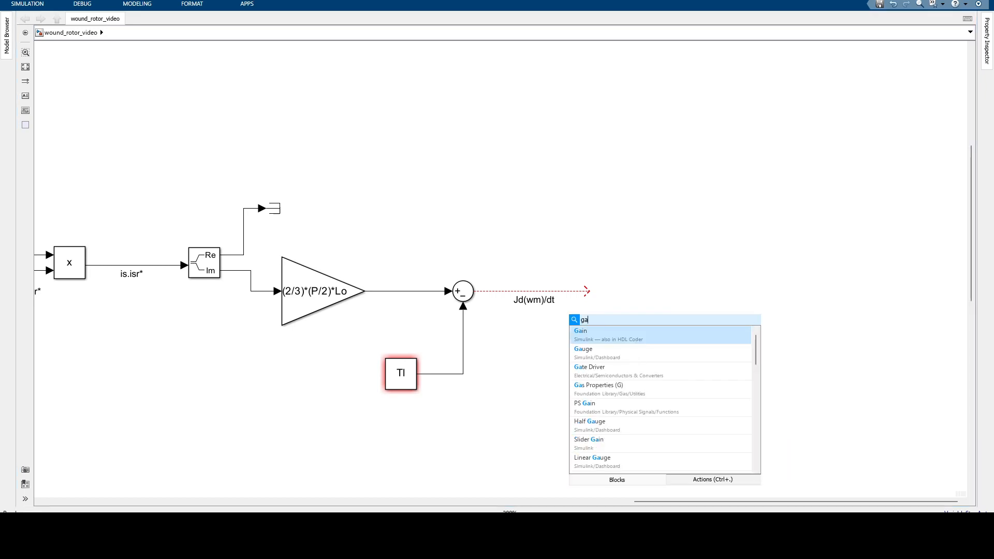
key(Return)
drag(574, 322, 606, 290)
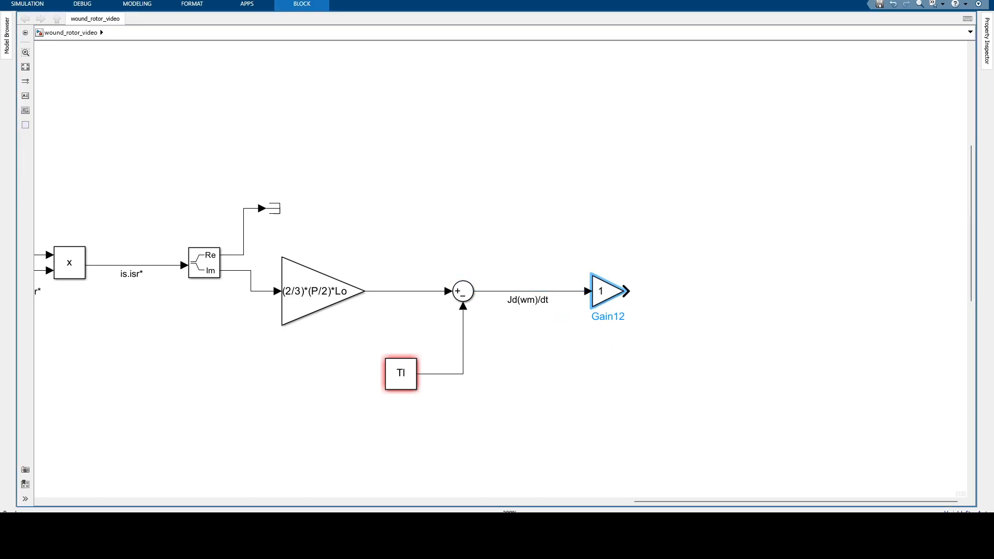
double_click(606, 291)
text(1/J)
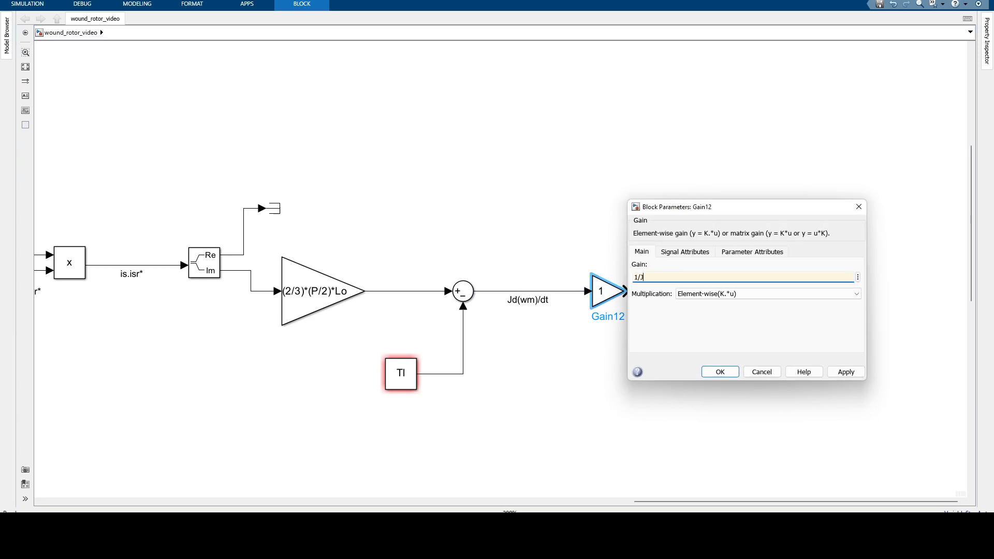
key(Return)
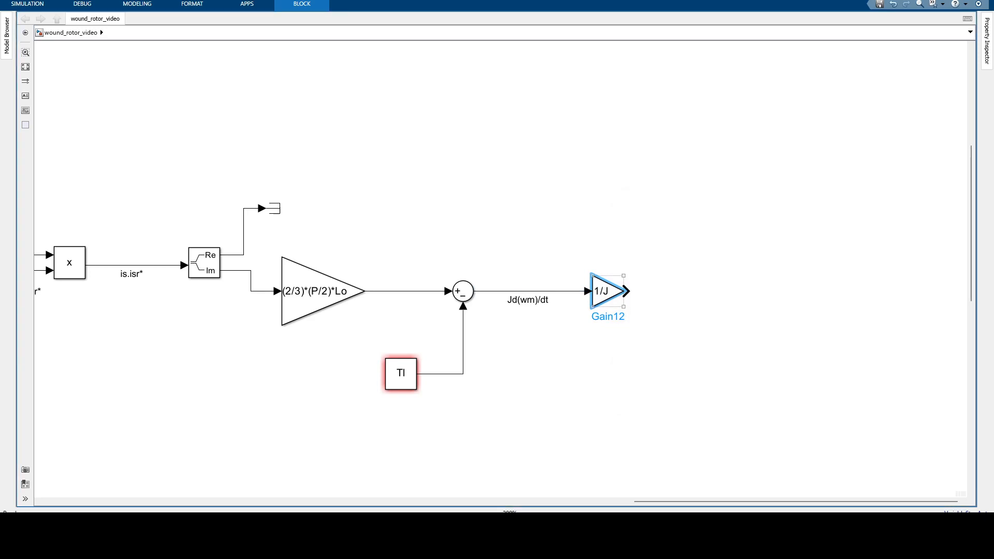
Draw the 1/J gain's output down and back below the Tl constant, and add a d(wm)/dt annotation on it
drag(626, 291, 510, 459)
double_click(511, 459)
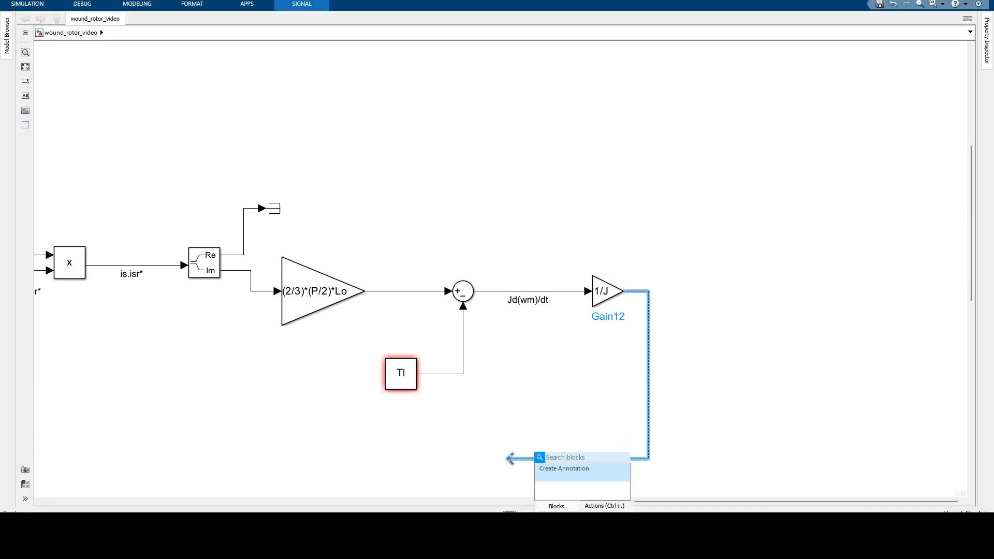
text(d(wm)/dt)
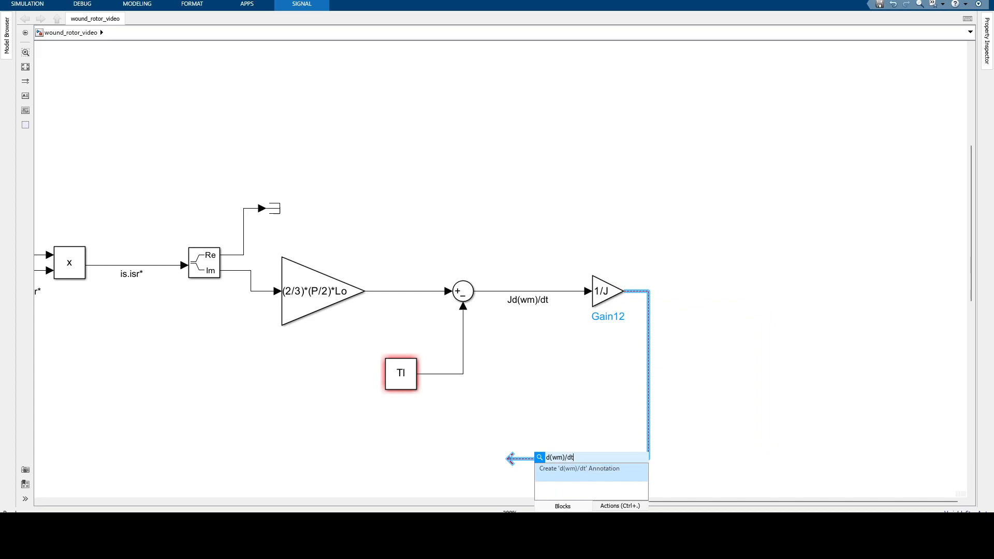
key(Return)
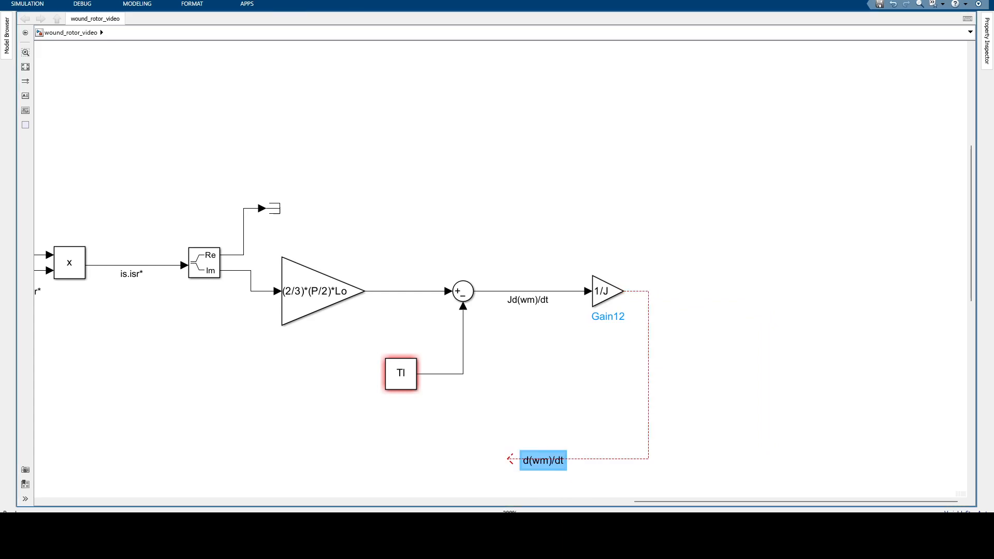
Add an Integrator block below the Tl constant, rotate it 180 degrees, and connect the 1/J gain's output to its input
scroll(589, 406, down, 1)
scroll(582, 414, up, 2)
drag(582, 414, 822, 220)
scroll(822, 220, up, 2)
scroll(616, 372, down, 1)
click(582, 354)
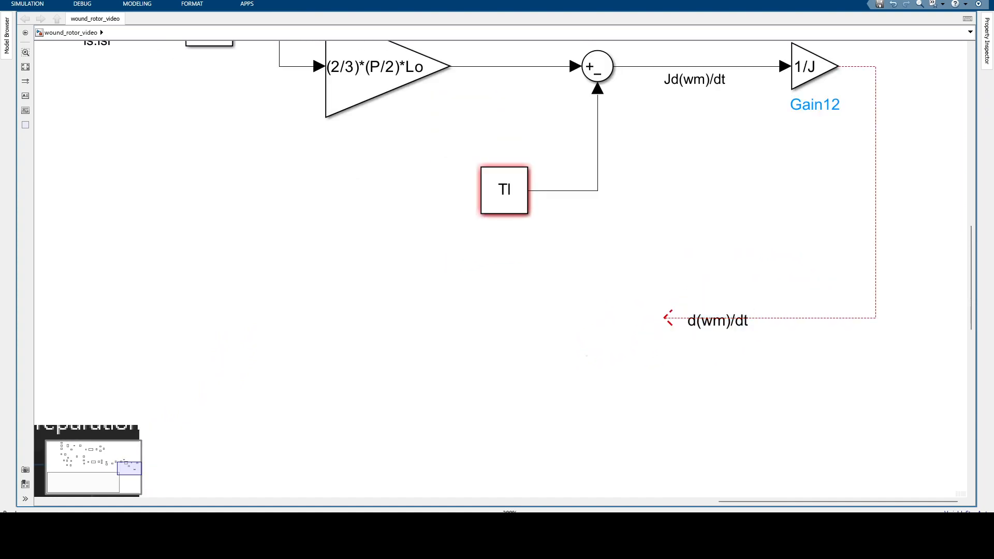
text(in)
key(Return)
key(ctrl+r)
key(ctrl+r)
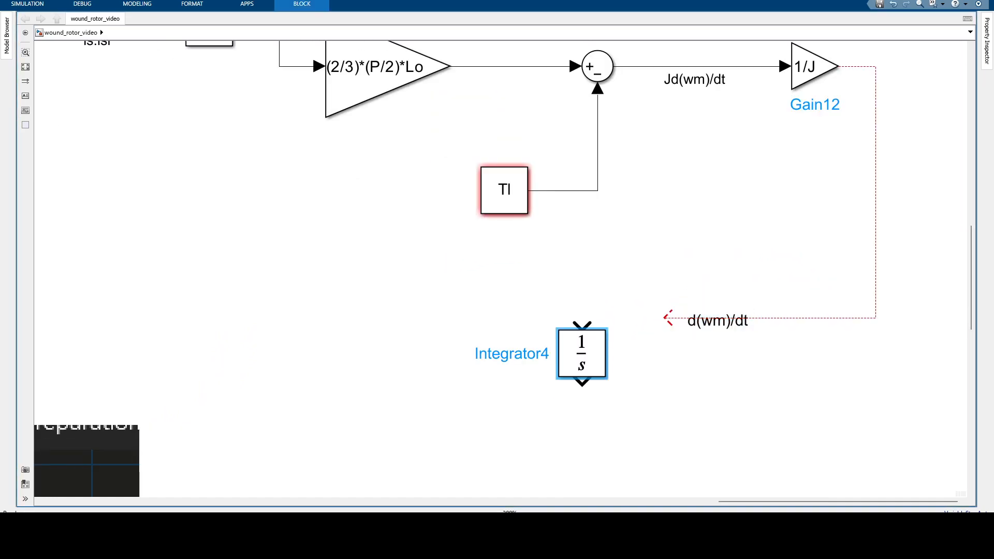
drag(582, 354, 597, 323)
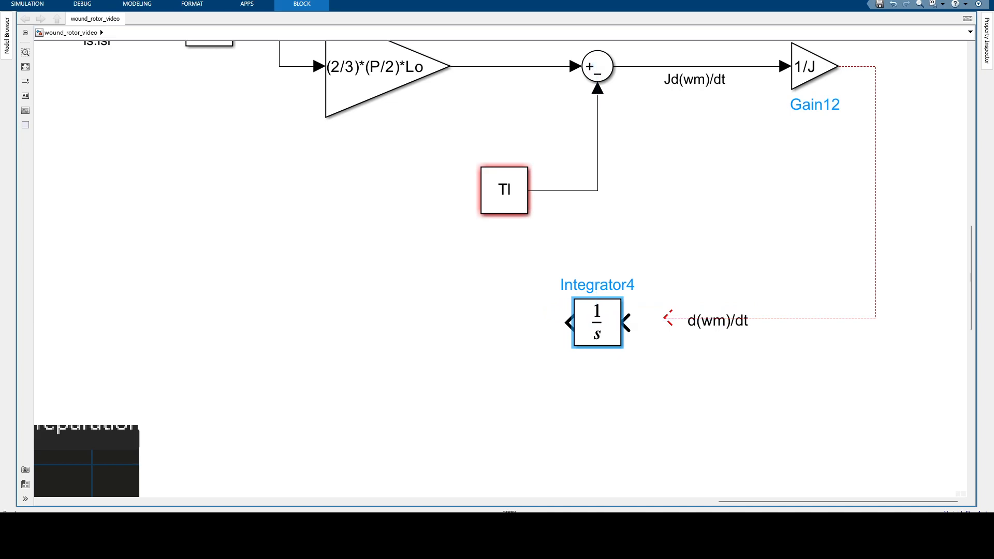
drag(666, 318, 626, 322)
click(597, 326)
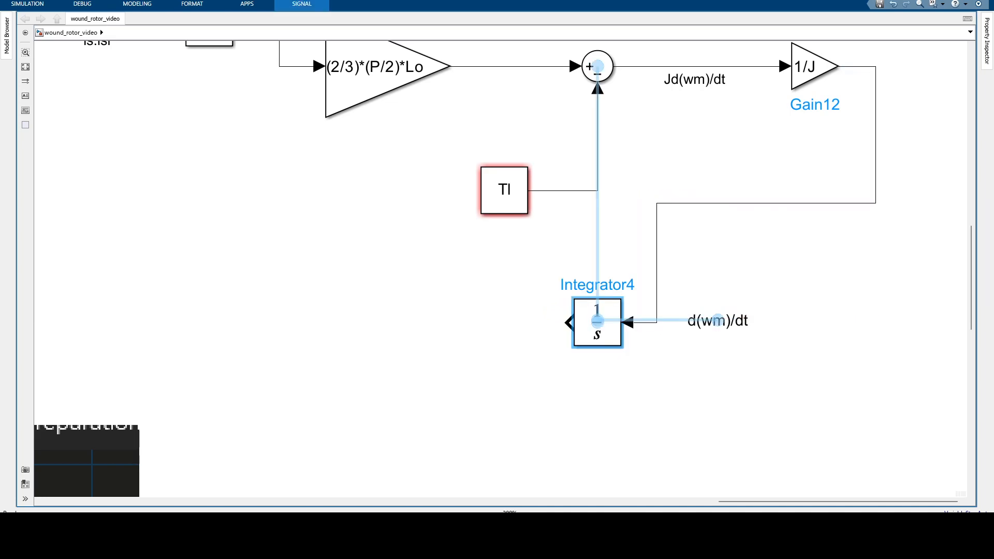
Delete the loose d(wm)/dt annotation and label the signal between the 1/J gain and the integrator d(wm)/dt instead
click(716, 321)
click(726, 321)
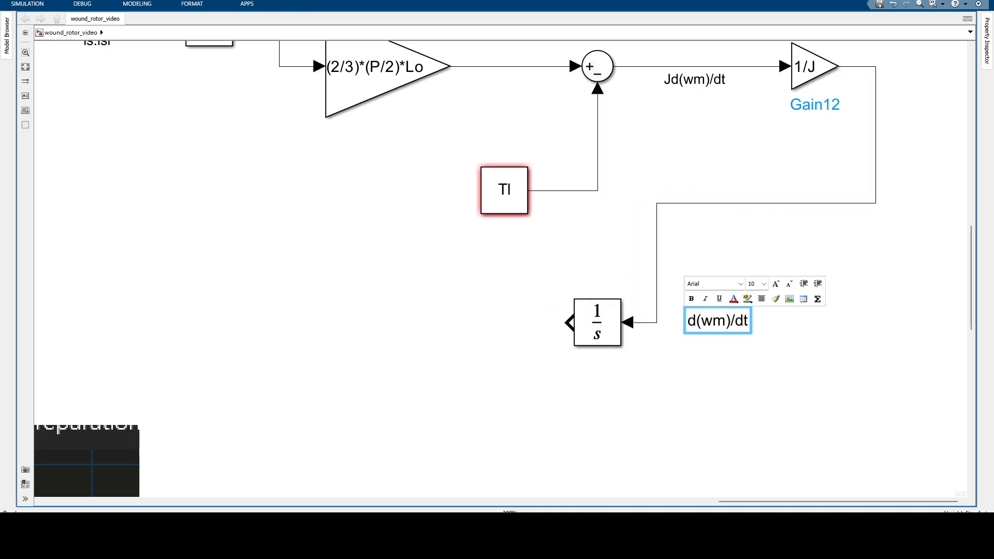
key(Escape)
drag(717, 321, 774, 221)
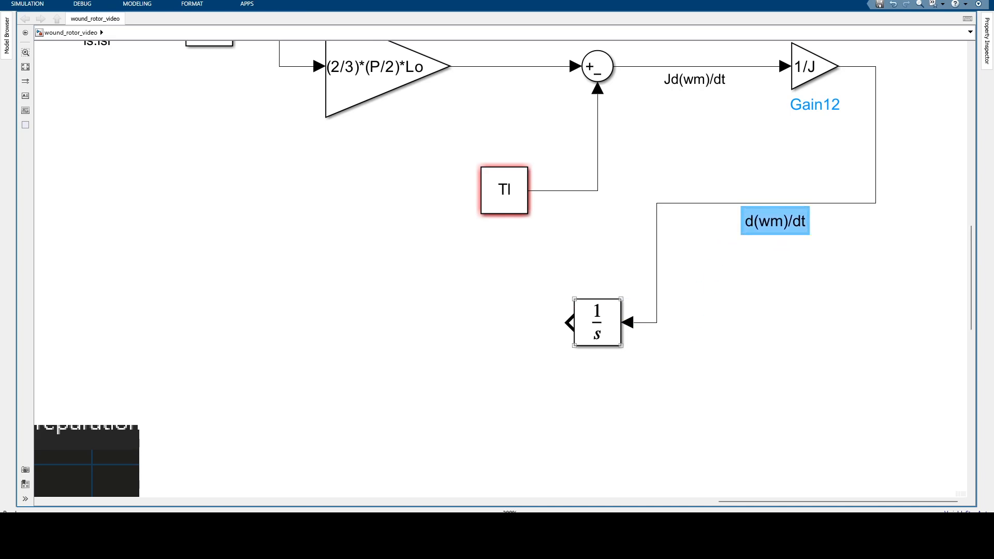
click(776, 264)
click(775, 221)
key(Delete)
double_click(766, 203)
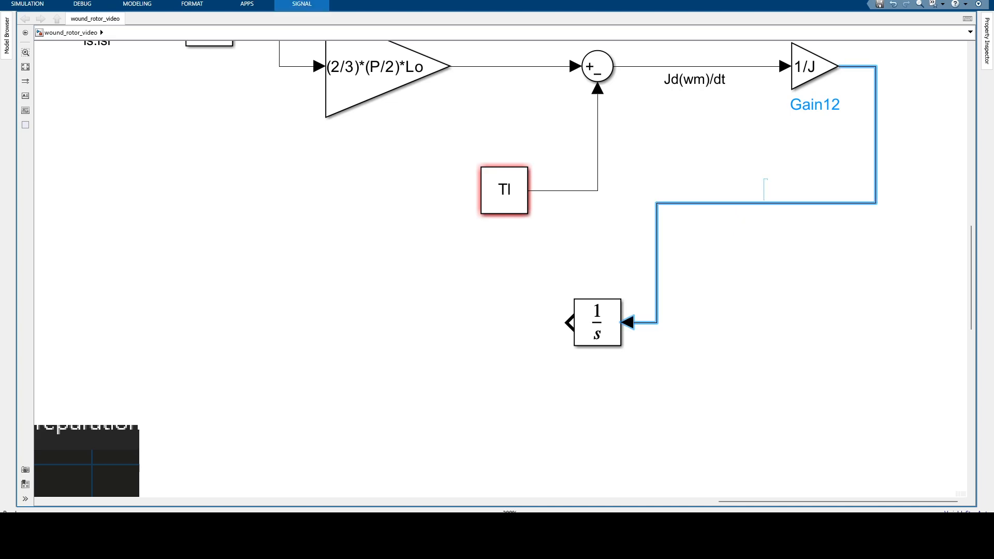
text(d(wm)/dt)
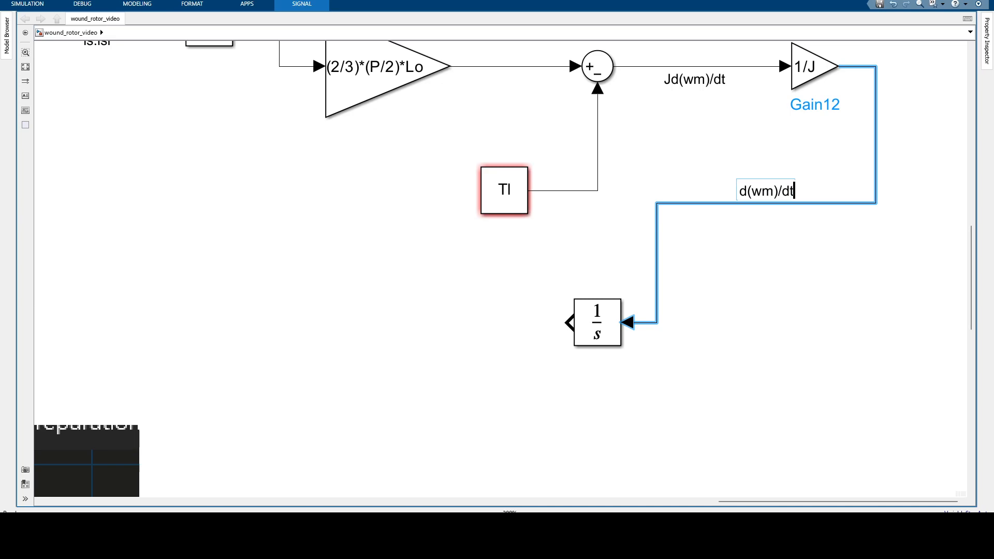
click(724, 259)
Draw an output signal from the new integrator and label it wm
drag(568, 322, 378, 322)
double_click(471, 321)
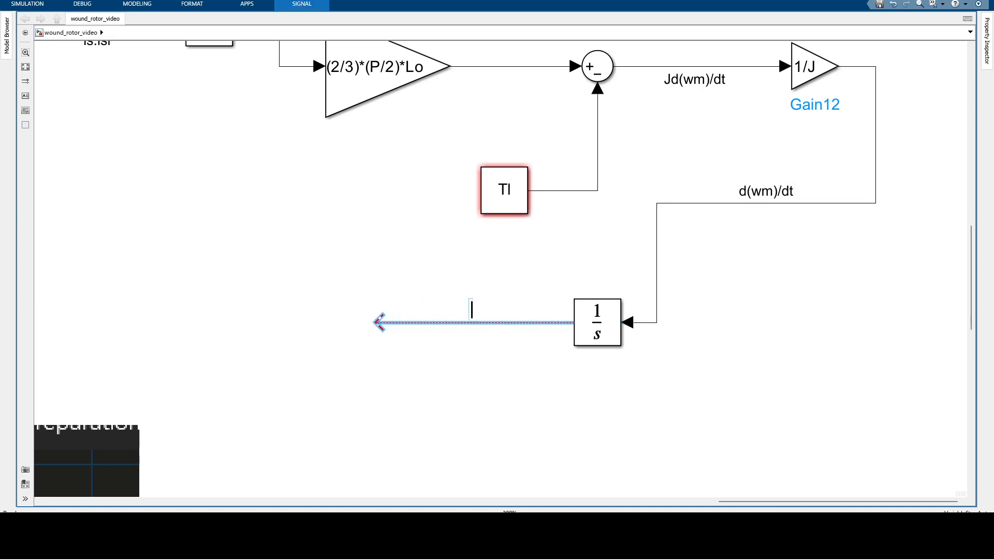
text(wm)
click(492, 346)
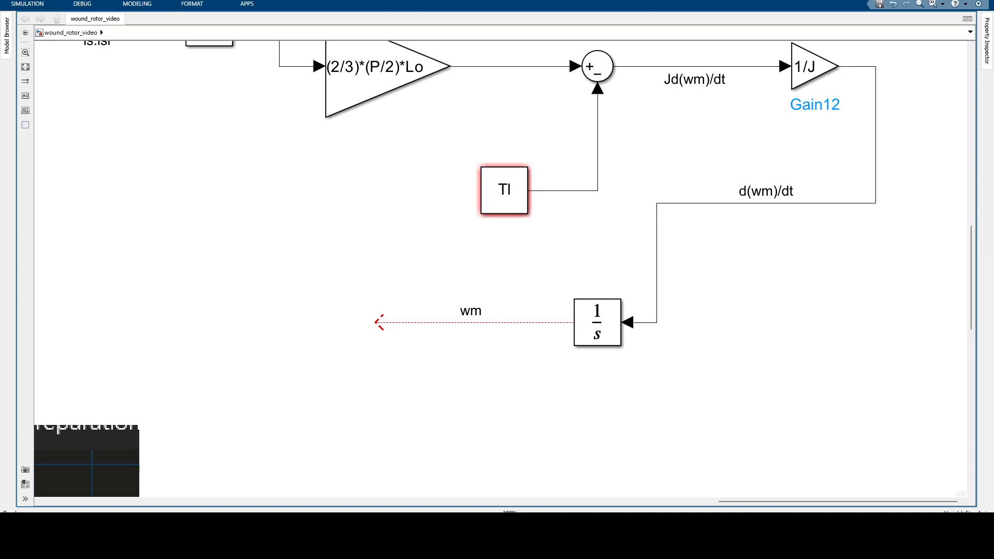
click(470, 311)
click(445, 292)
Add a Gain block rotated 180 degrees with gain P/2 and align it with the end of the wm signal
click(241, 300)
text(ga)
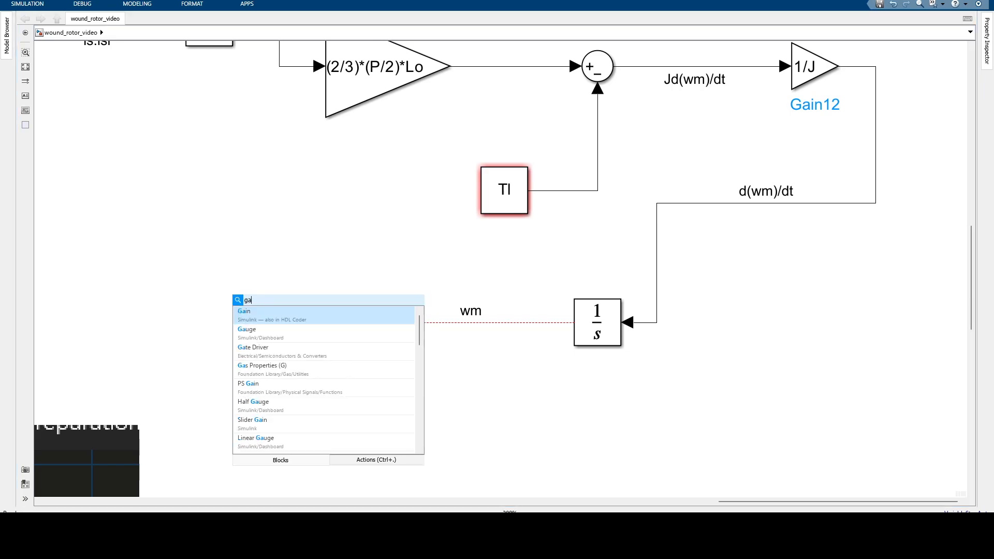
key(Return)
key(ctrl+r)
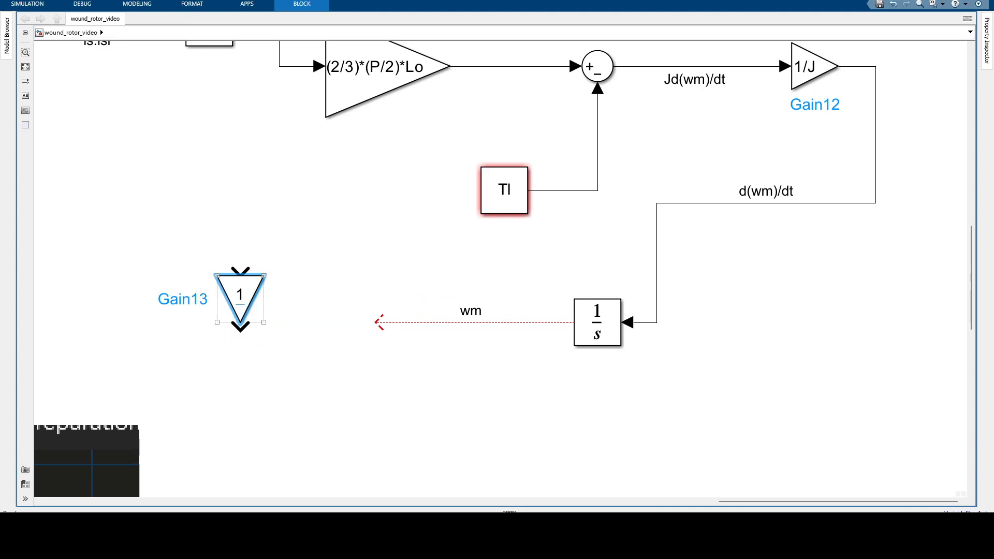
key(ctrl+r)
double_click(241, 299)
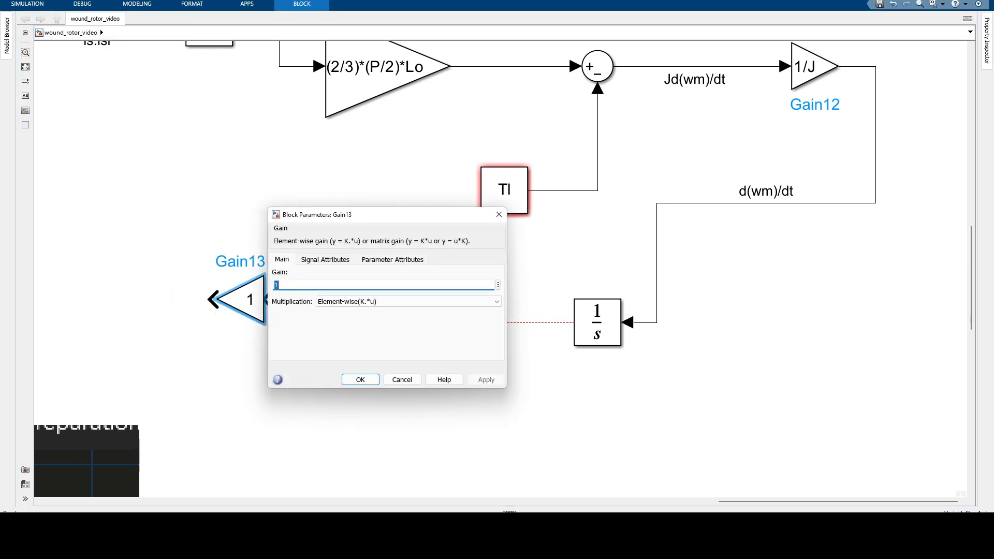
text(P/2)
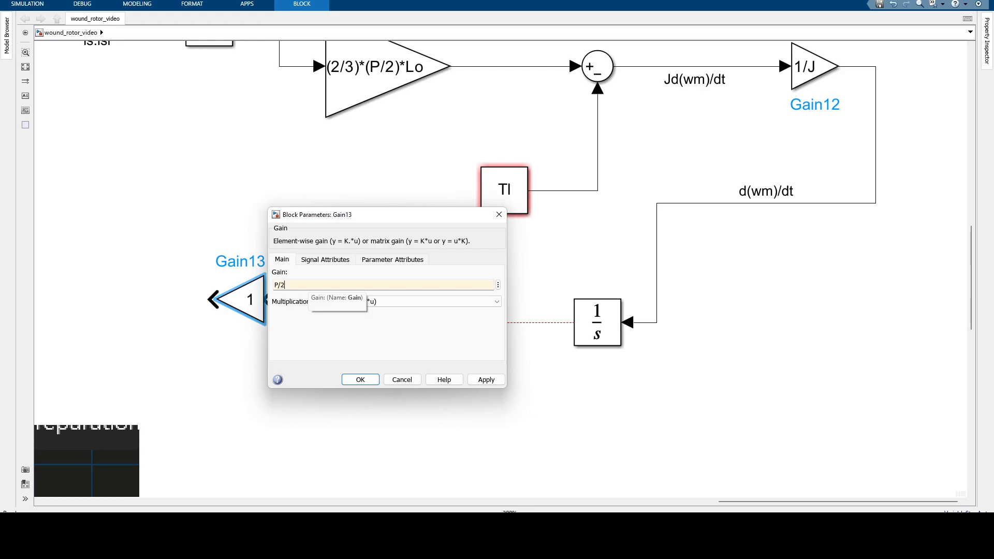
key(Return)
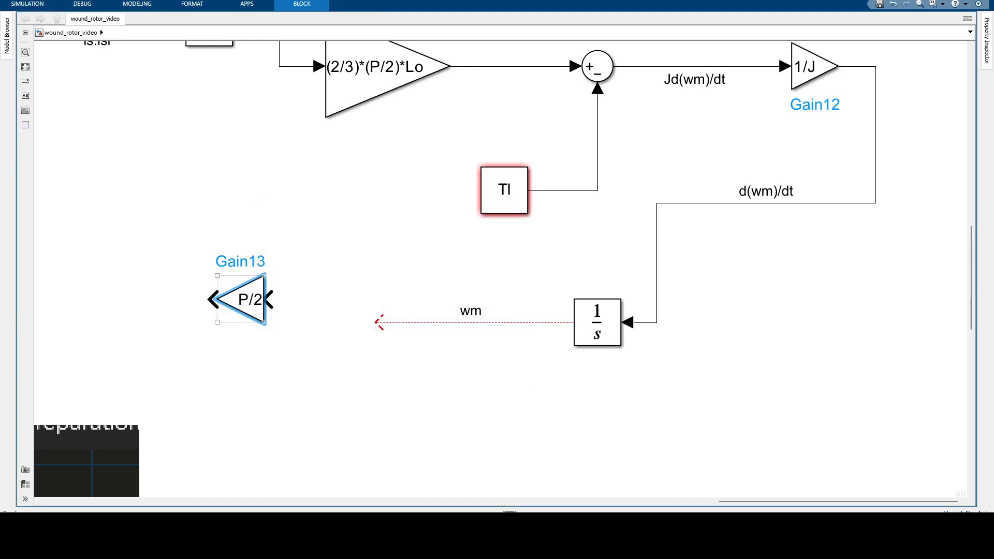
drag(246, 299, 293, 322)
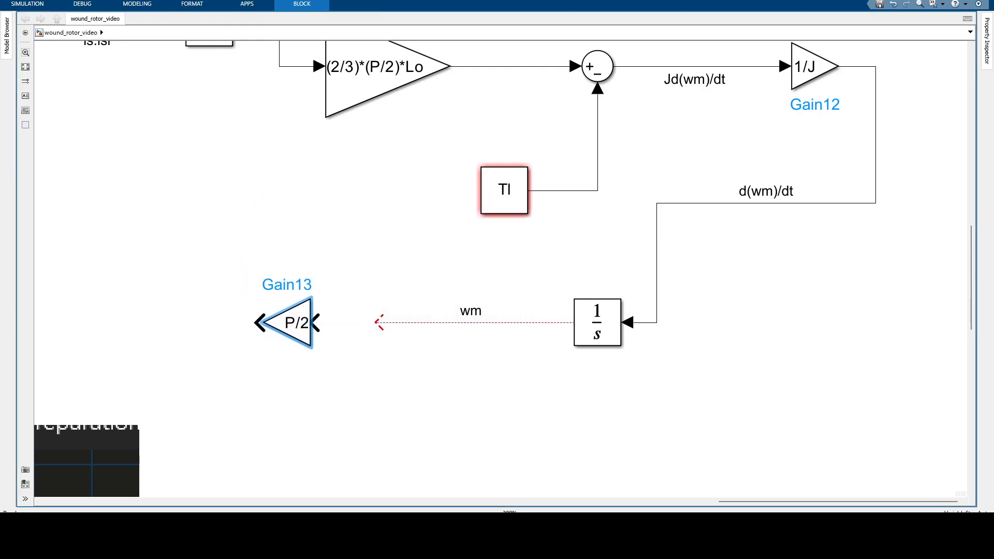
Connect the wm signal to the P/2 gain, extend a line from the gain's output, and label it wr
drag(379, 322, 117, 322)
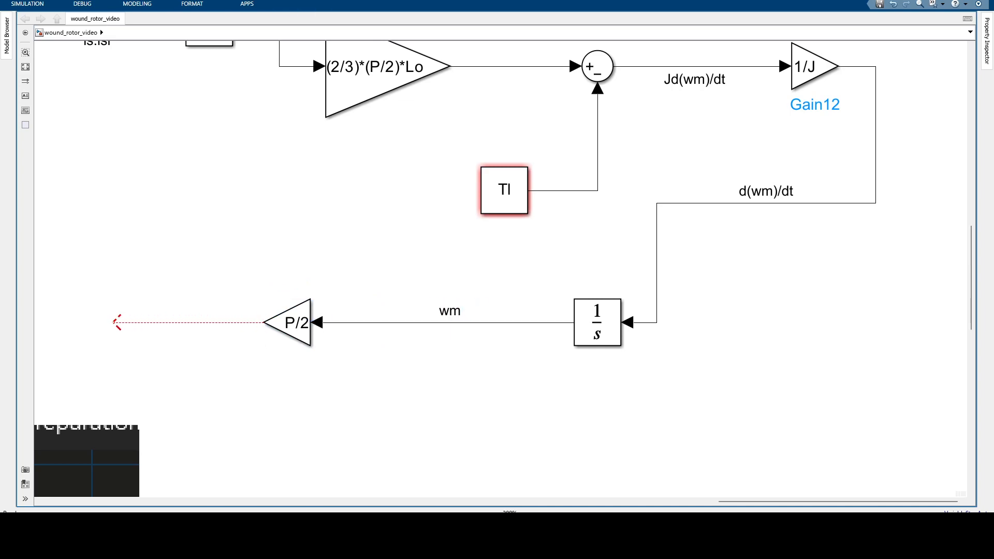
double_click(183, 321)
text(wr)
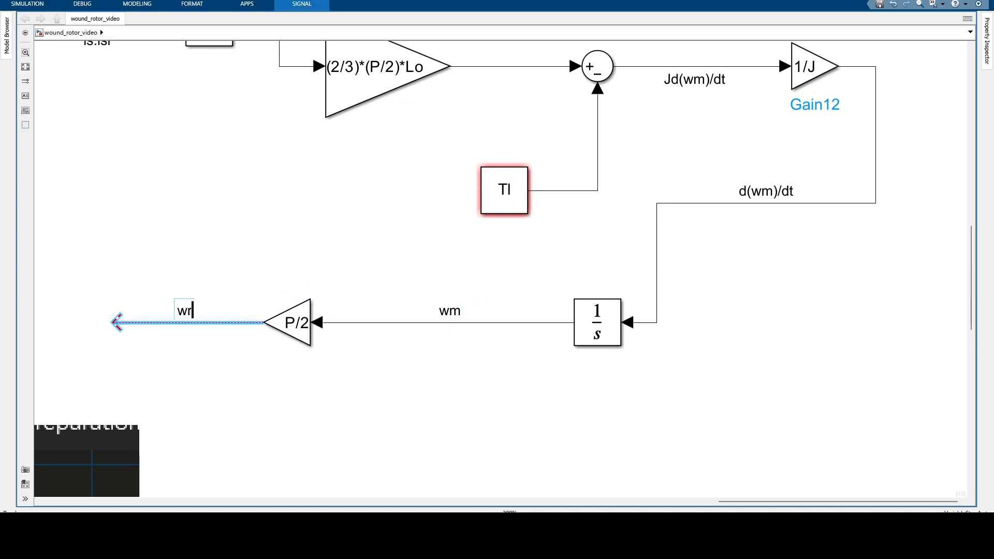
click(157, 350)
Connect the P/2 gain's wr output back to the unconnected wr input line of the Real-Imag to Complex block
scroll(158, 350, down, 6)
scroll(158, 350, up, 2)
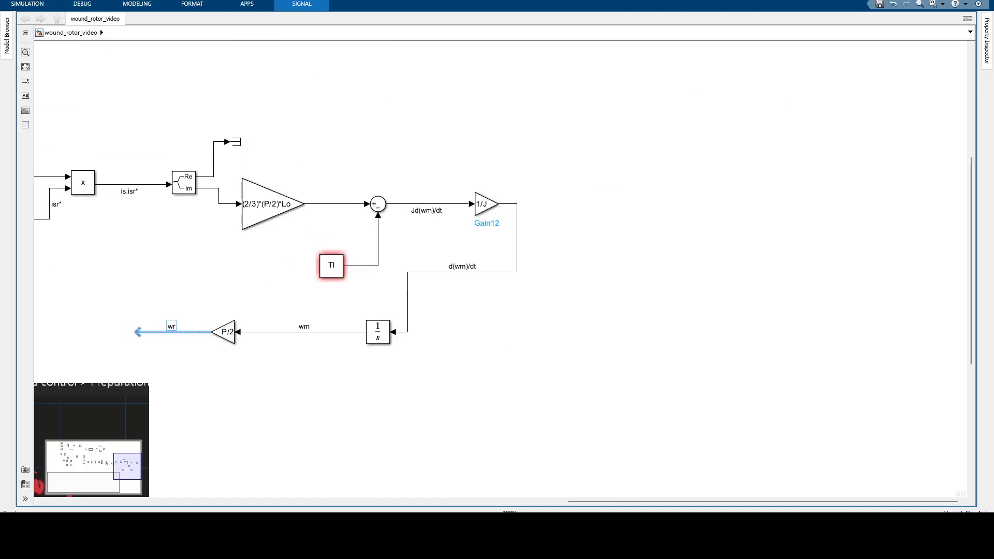
scroll(158, 350, down, 1)
scroll(496, 270, down, 5)
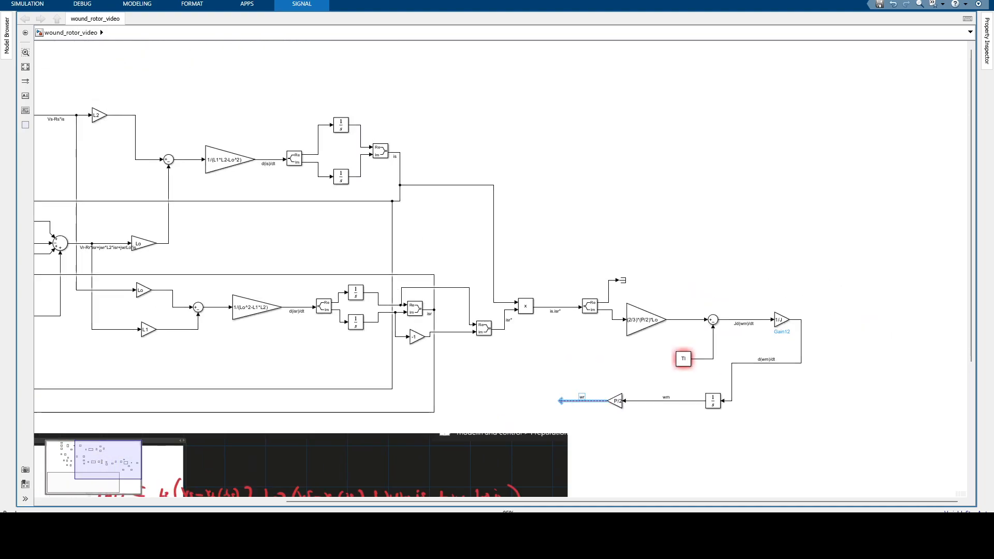
scroll(220, 385, up, 4)
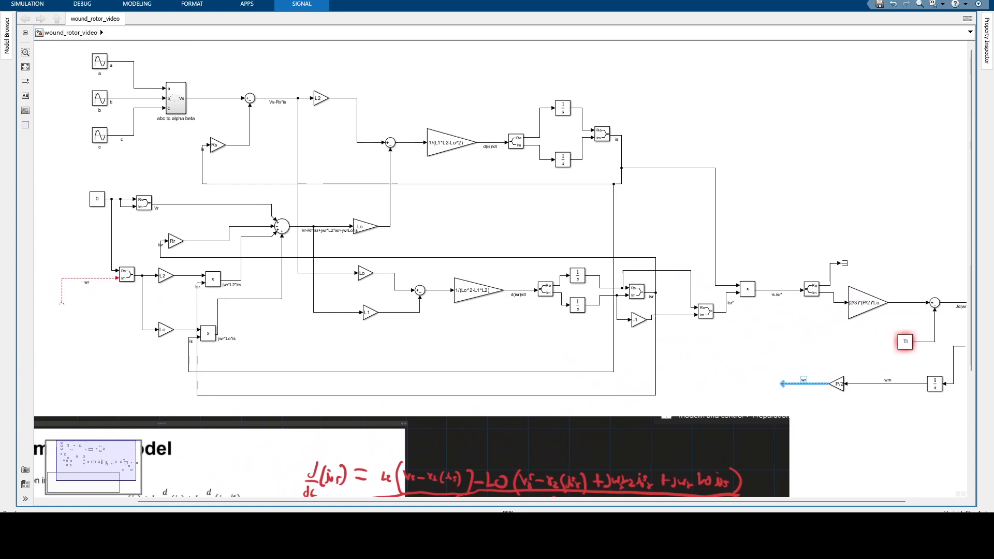
drag(787, 383, 66, 306)
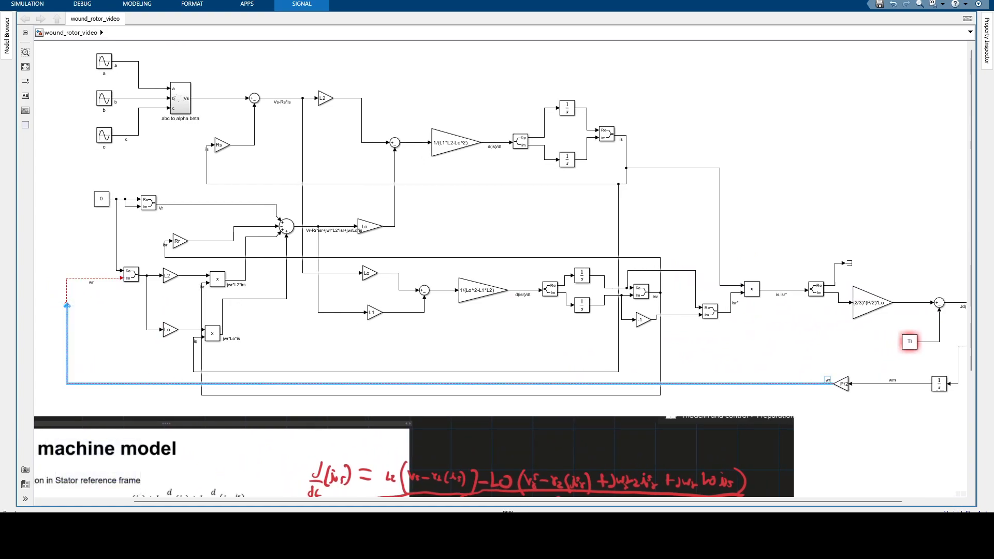
key(ctrl+z)
drag(785, 383, 66, 304)
scroll(144, 303, down, 2)
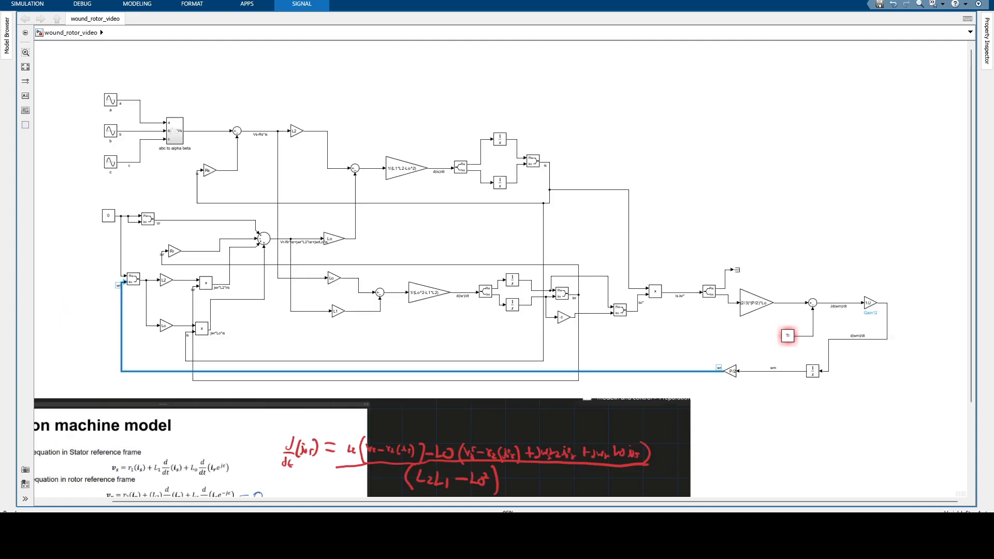
click(147, 303)
scroll(442, 342, down, 4)
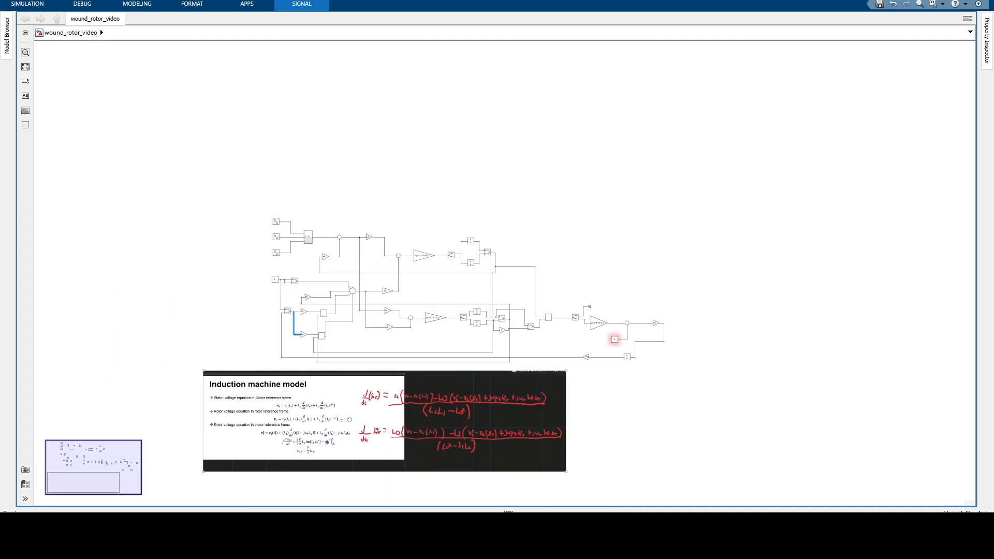
Delete the picture with the induction machine equations from below the model
click(429, 409)
key(Delete)
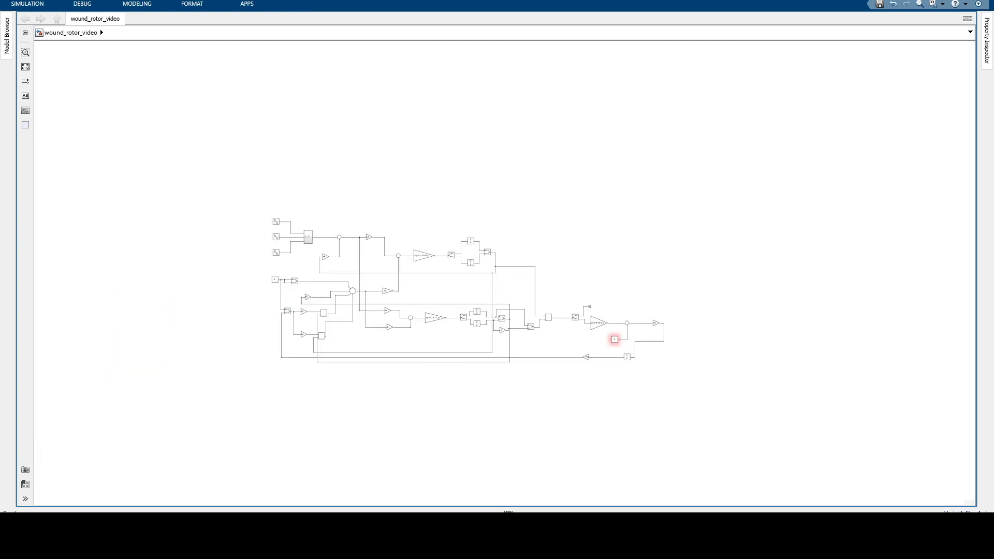
scroll(498, 392, up, 4)
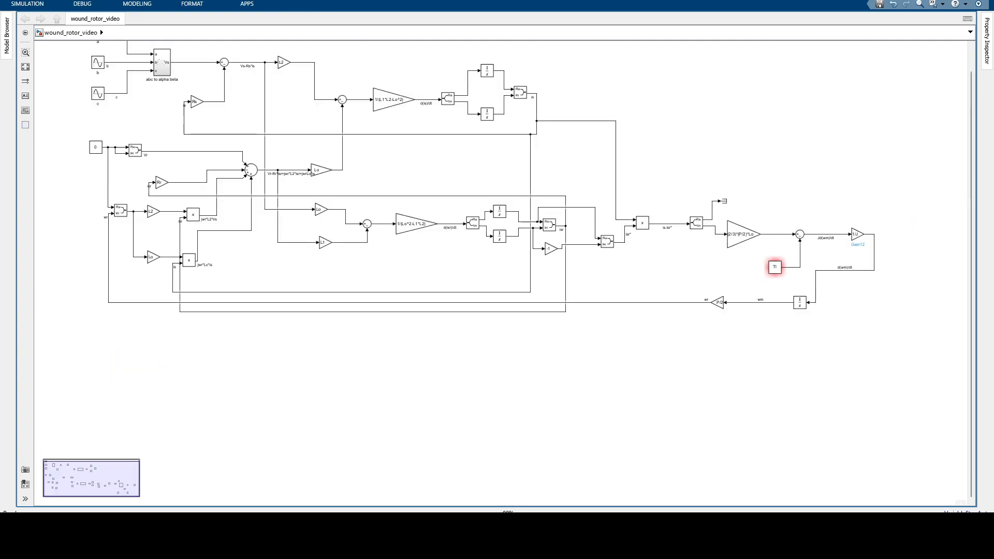
scroll(474, 276, up, 1)
key(space)
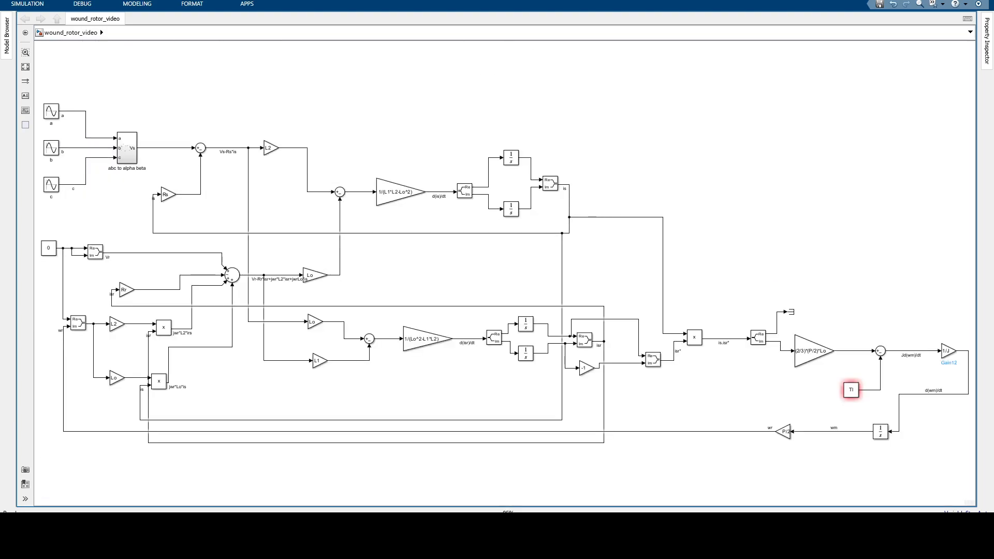
Move the P/2 gain below the isr feedback line, keeping it between the wm signal and the wr feedback line
drag(487, 290, 460, 260)
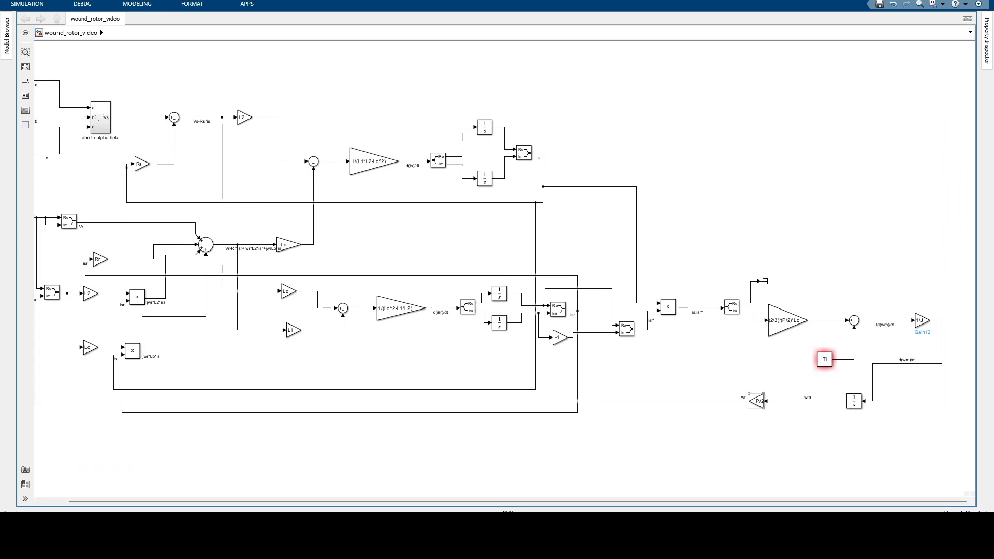
drag(757, 400, 660, 411)
drag(574, 430, 562, 432)
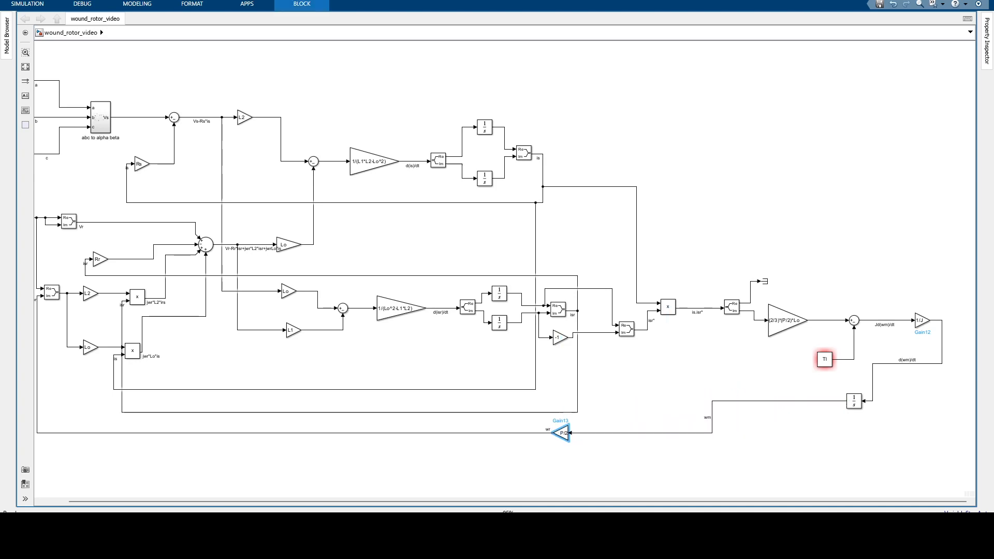
mouse_move(558, 308)
mouse_down()
mouse_move(626, 310)
mouse_move(561, 310)
mouse_up()
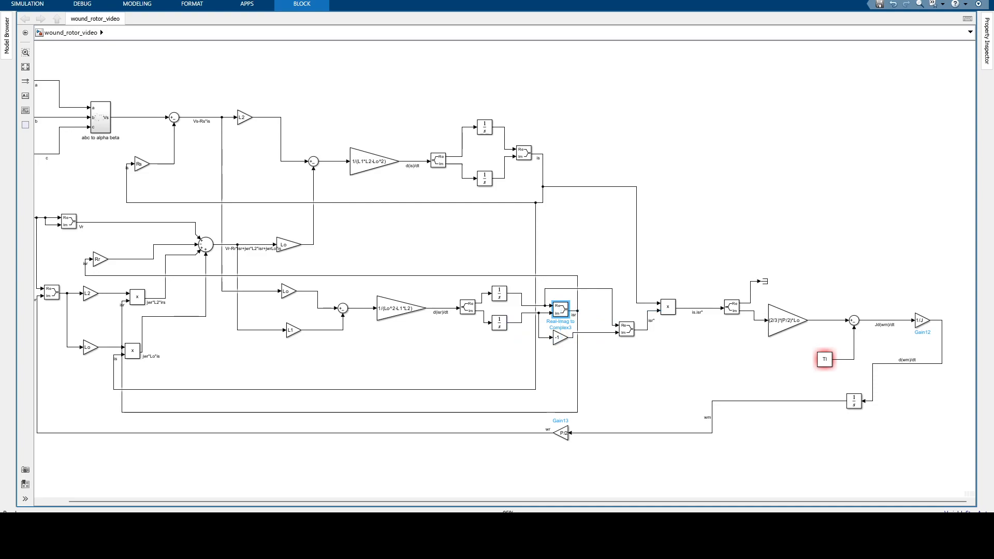
click(610, 368)
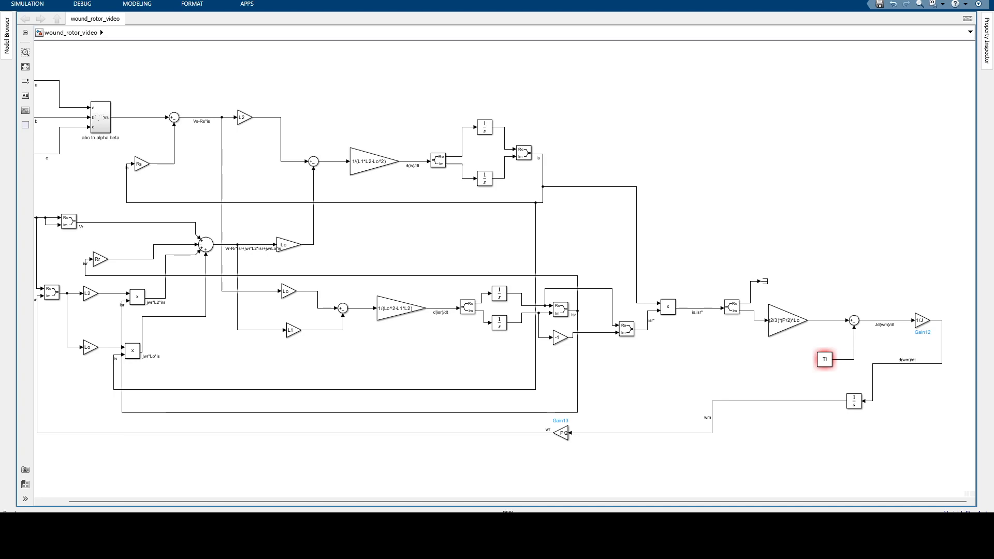
Shift the vertical segment of the branch feeding the isr* Real-Imag to Complex block closer to the isr block
drag(549, 143, 943, 404)
click(942, 404)
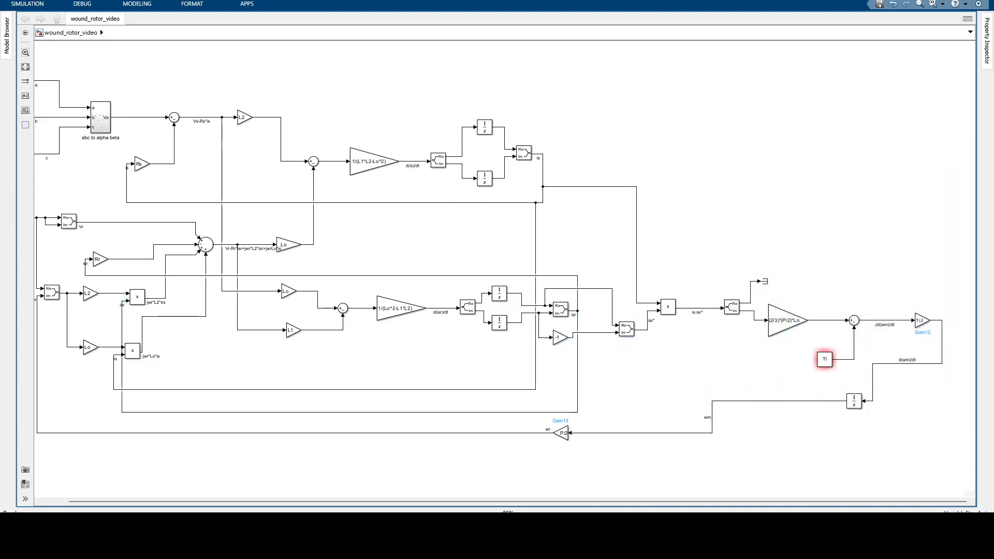
drag(540, 284, 551, 353)
mouse_move(560, 309)
mouse_down()
mouse_move(584, 311)
mouse_move(561, 309)
mouse_up()
click(596, 370)
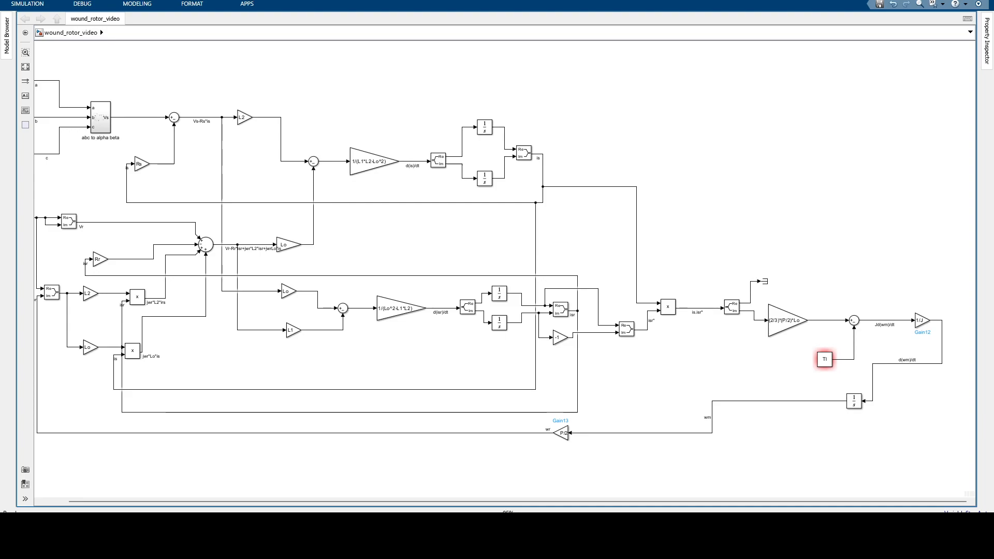
Group the blocks from the isr Real-Imag to Complex block to the wm integrator into a subsystem and tidy its wm output line
drag(546, 152, 933, 413)
right_click(933, 409)
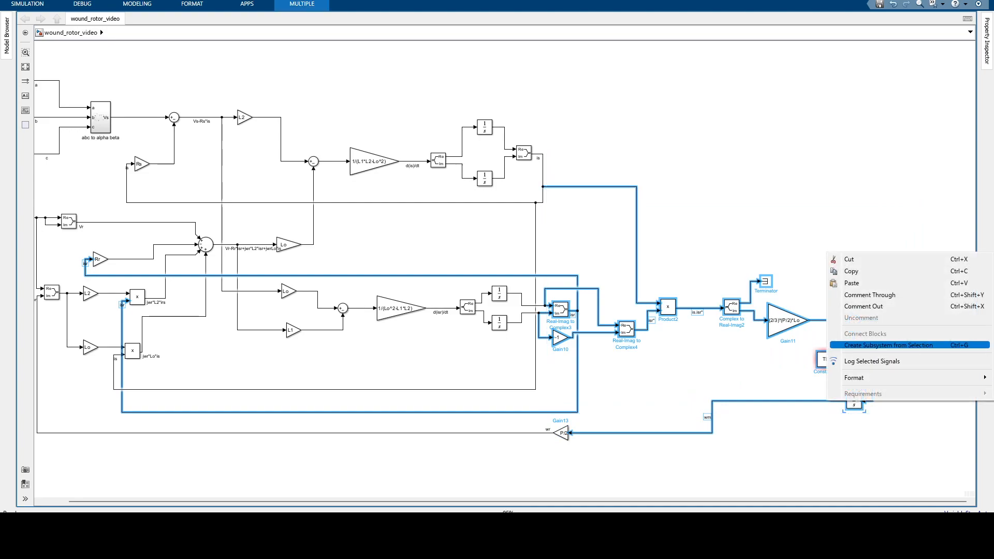
click(880, 344)
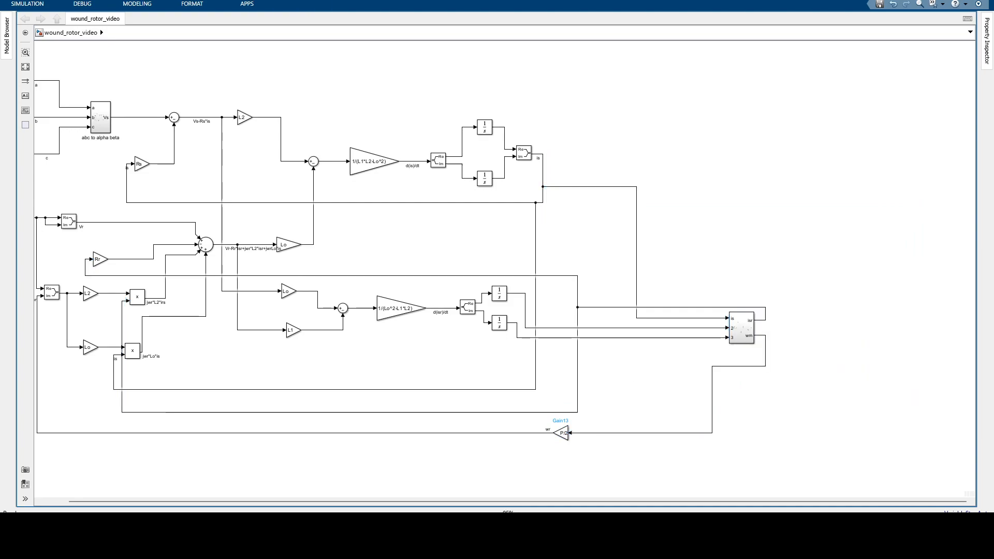
drag(741, 328, 690, 333)
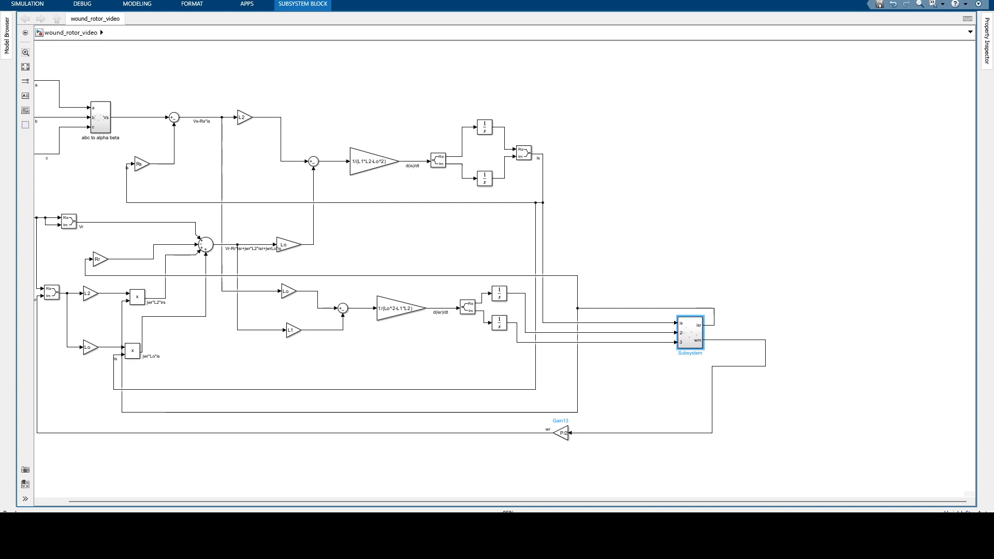
click(765, 354)
drag(765, 354, 709, 355)
click(690, 332)
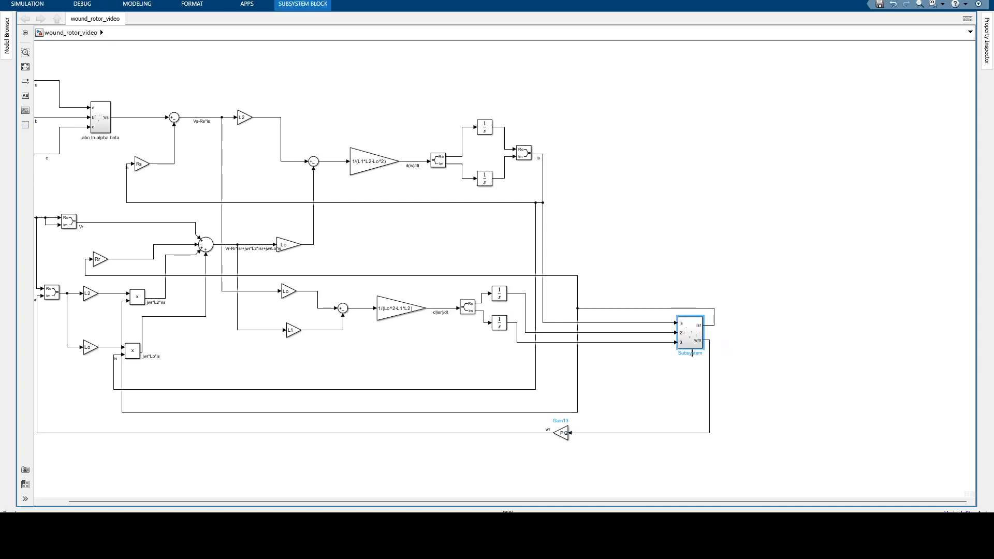
Try to rename the new subsystem with a name starting with Mechani, and cancel the edit
double_click(692, 353)
text(Mechani)
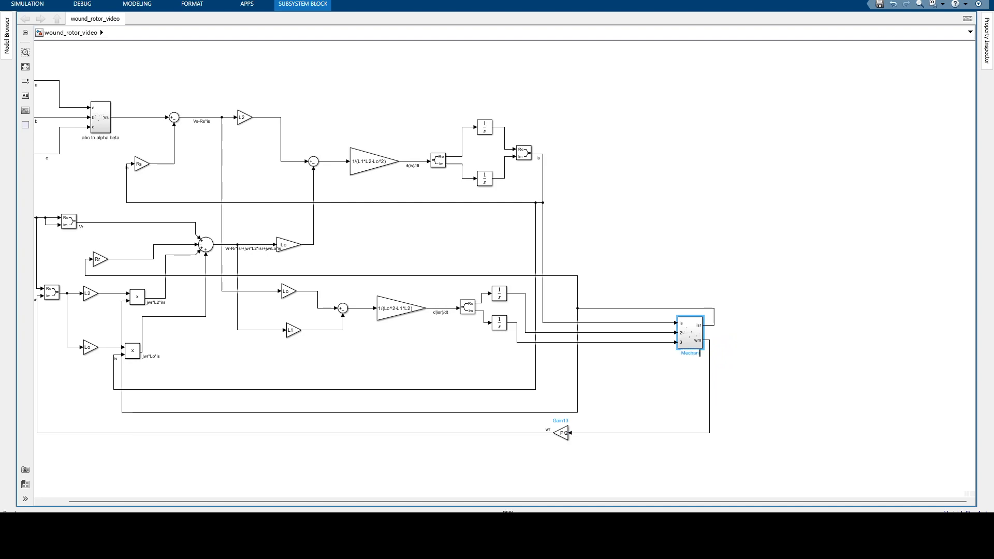
key(BackSpace)
key(BackSpace)
key(BackSpace)
key(BackSpace)
key(BackSpace)
key(BackSpace)
key(BackSpace)
key(Escape)
Undo the subsystem grouping and the line and block moves made after it
click(664, 374)
right_click(695, 342)
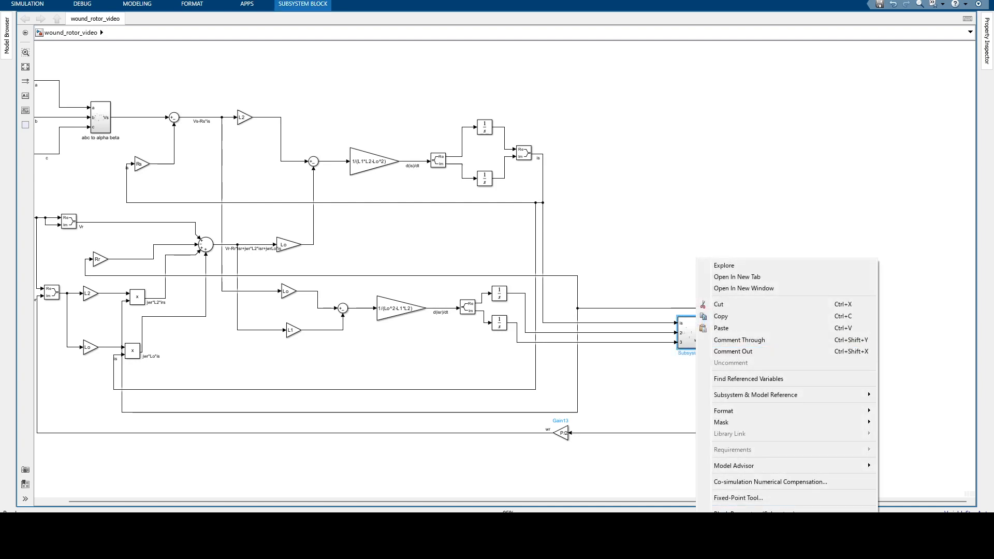
click(663, 374)
key(ctrl+z)
key(ctrl+z)
key(ctrl+z)
key(ctrl+z)
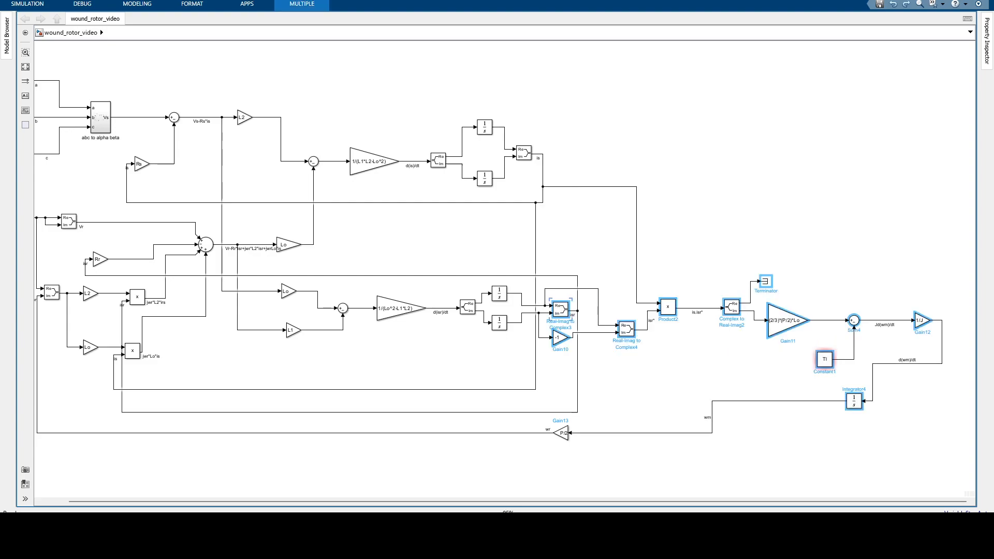
Nudge the selected torque and mechanical-equation blocks slightly up and to the right, and clear the selection
mouse_move(766, 281)
mouse_down()
mouse_move(765, 293)
mouse_move(768, 278)
mouse_up()
click(781, 243)
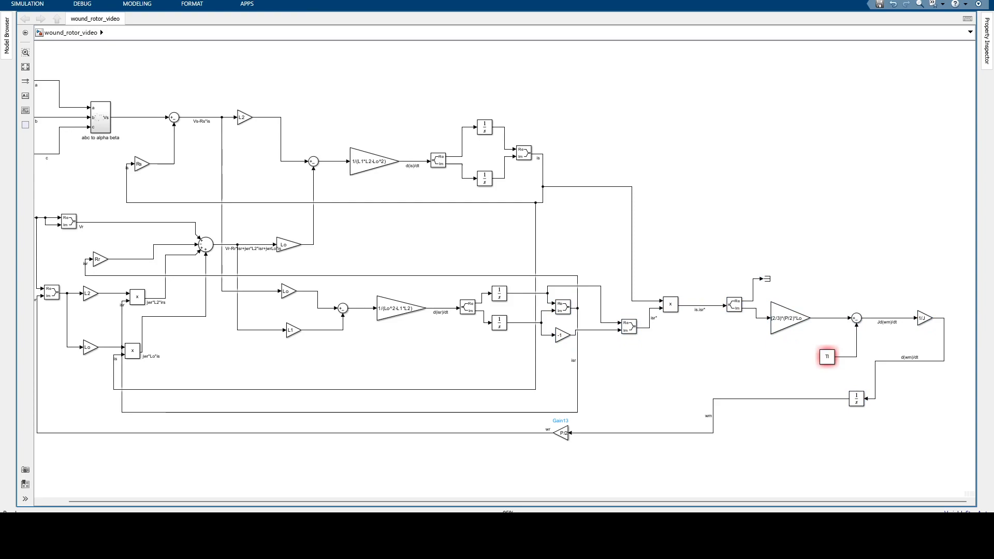
Add a Scope block below the mechanical section and connect it to the wm signal ahead of the P/2 gain
scroll(773, 420, down, 4)
scroll(769, 423, up, 5)
drag(770, 425, 739, 285)
double_click(644, 385)
text(scope)
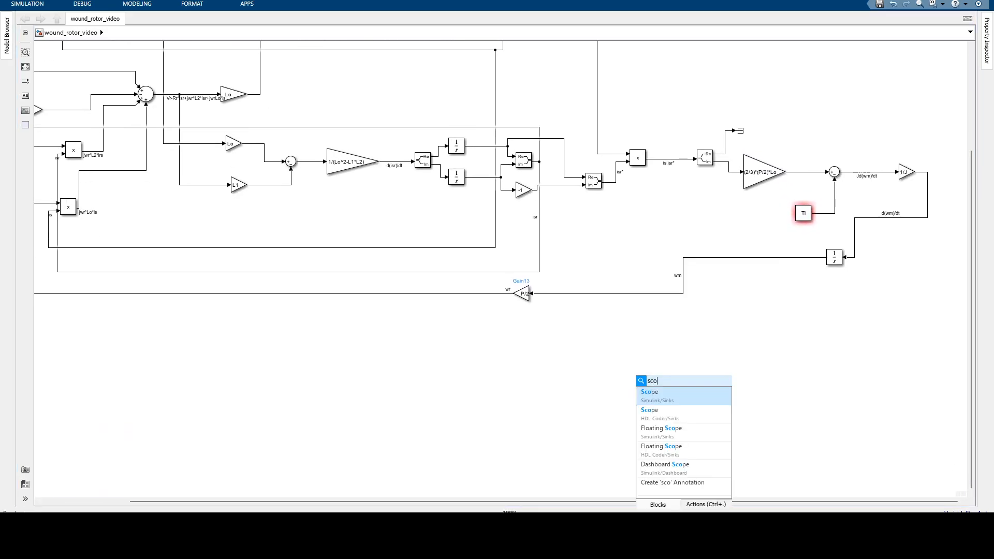
key(Return)
drag(645, 384, 582, 294)
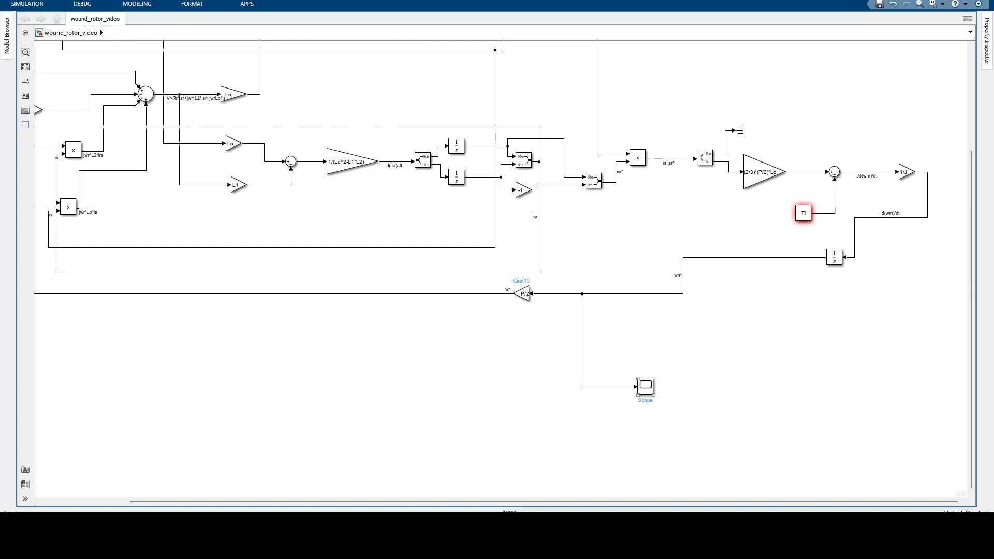
Add a Display block below the scope and connect it to the wm signal
scroll(586, 344, up, 2)
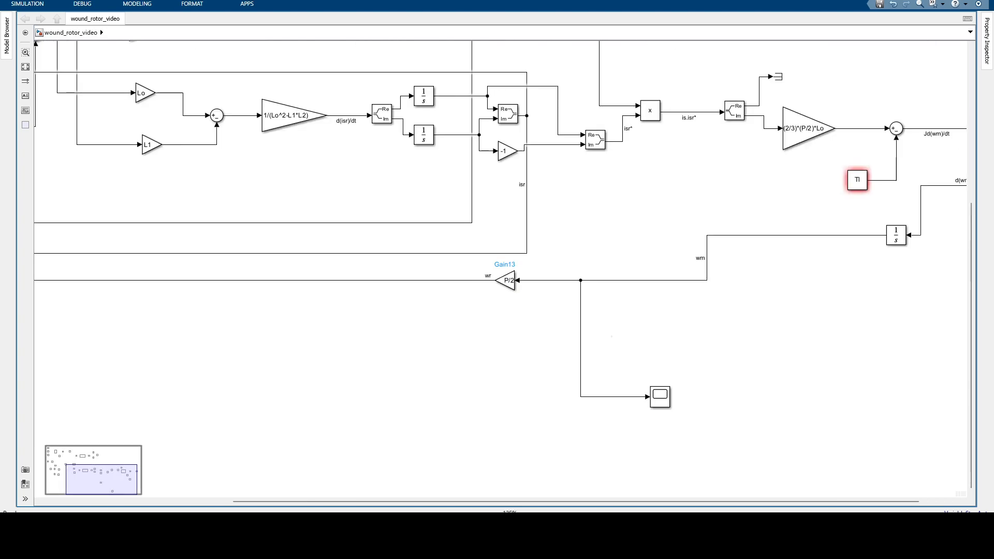
text(di)
key(Return)
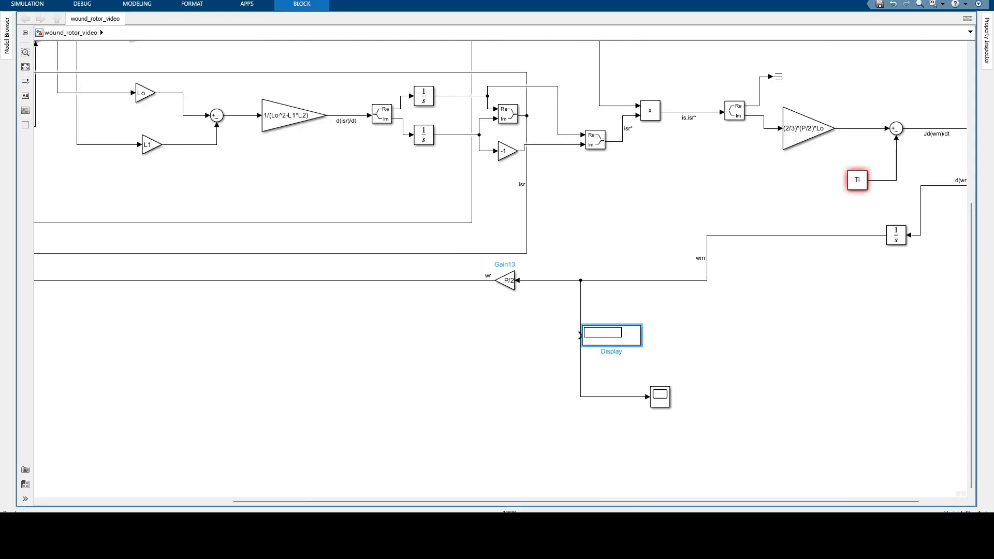
mouse_move(611, 335)
mouse_down()
mouse_move(566, 442)
mouse_move(595, 445)
mouse_move(550, 290)
mouse_move(556, 280)
mouse_up()
scroll(545, 353, down, 2)
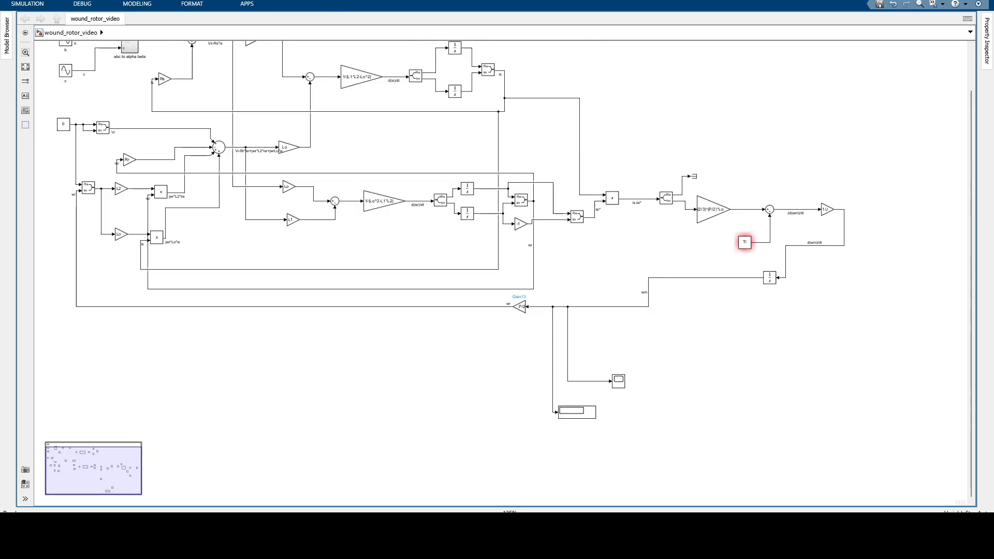
Rename the scope on the wm signal as speed
scroll(575, 339, up, 1)
click(628, 391)
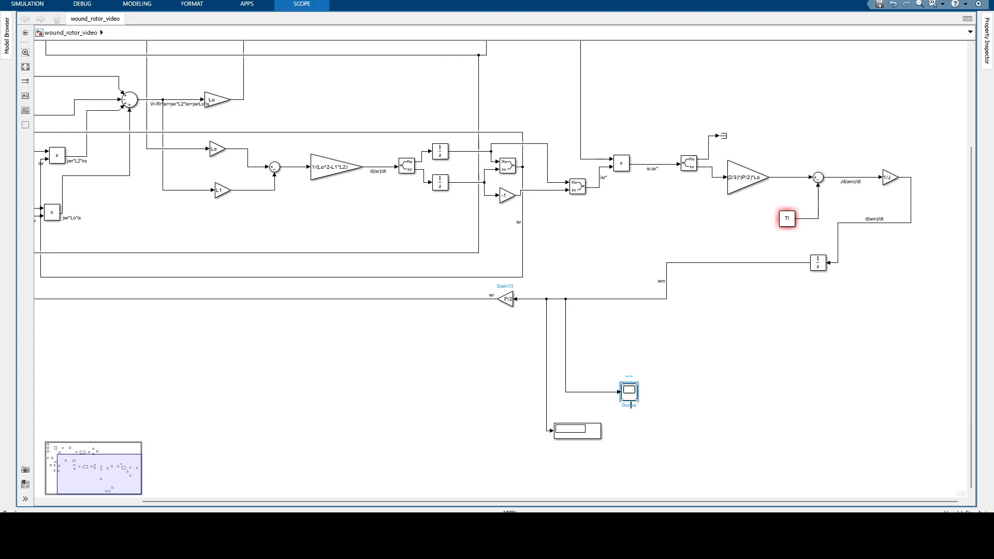
double_click(630, 404)
text(speed)
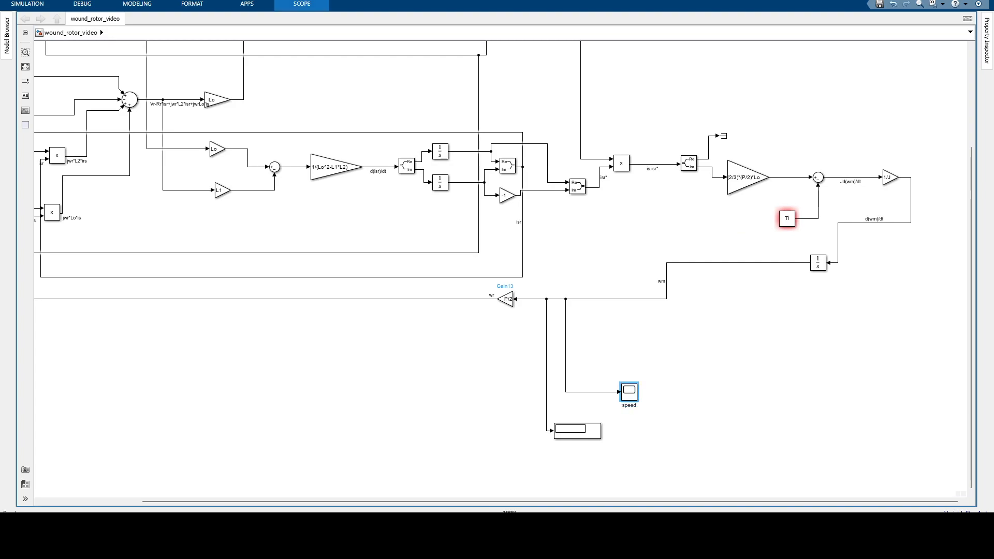
Add a Scope block connected to the stator current signal is and name it stator
scroll(601, 396, down, 1)
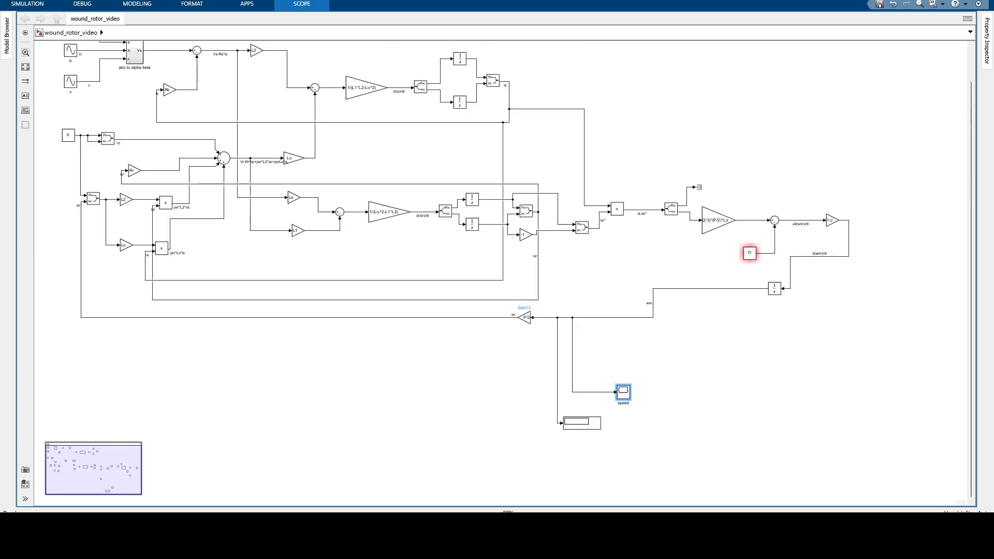
drag(595, 346, 565, 460)
double_click(640, 190)
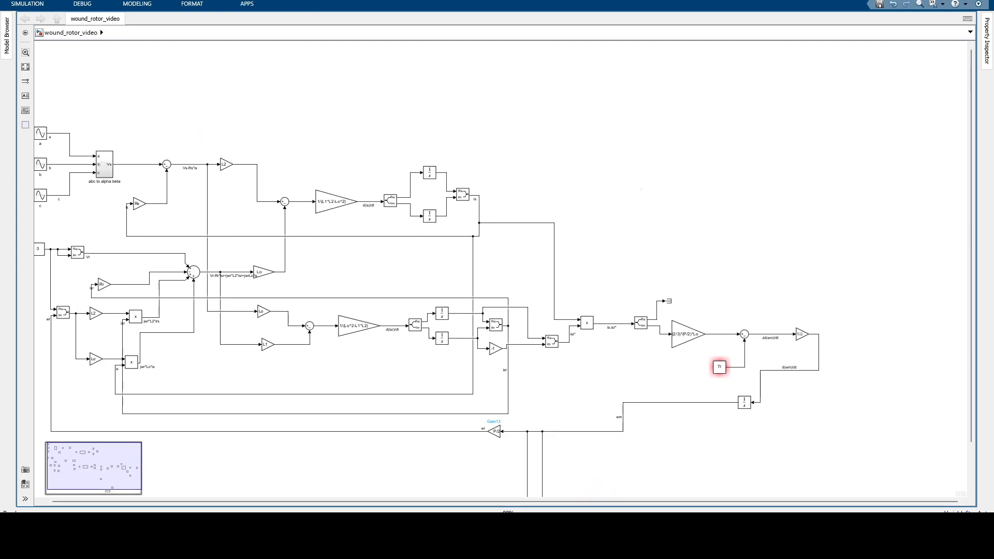
text(sco)
key(Return)
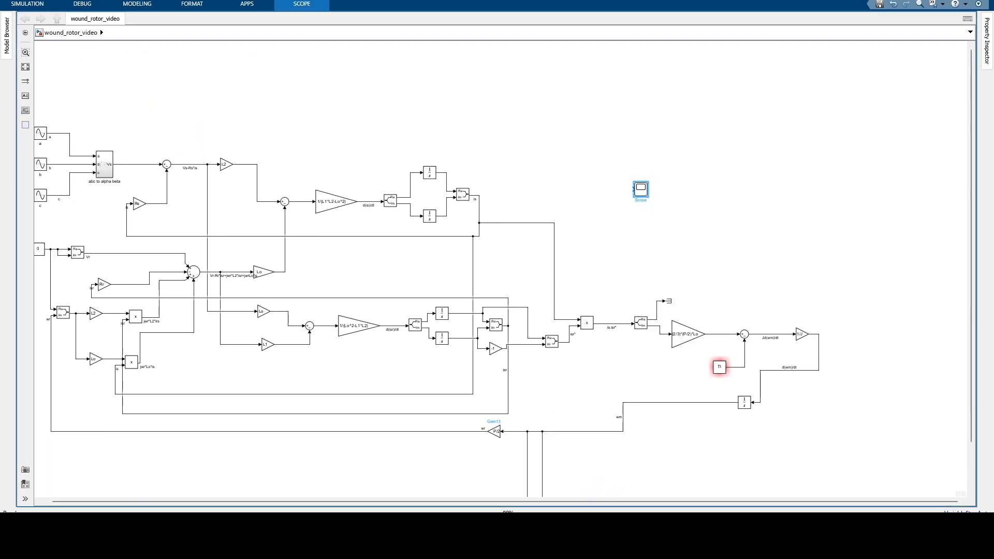
drag(640, 188, 479, 200)
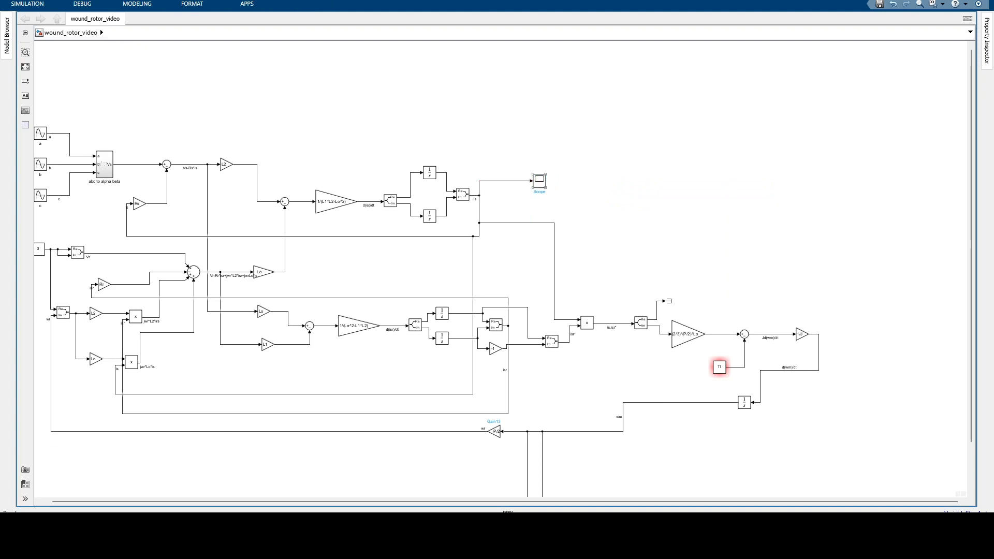
click(539, 181)
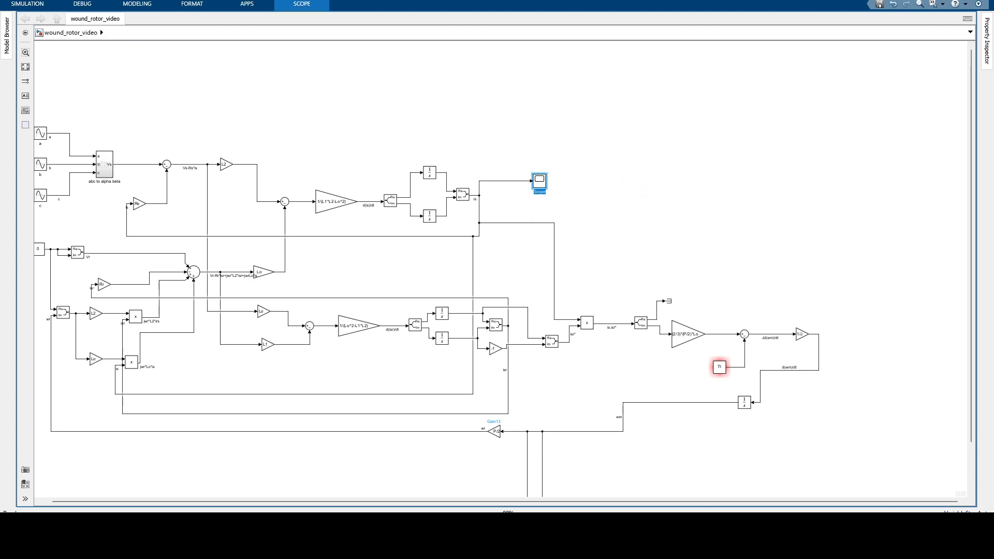
text(stator)
Add a Scope block below the rotor section, connect it to the isr feedback line, and name it rotor
scroll(605, 228, up, 3)
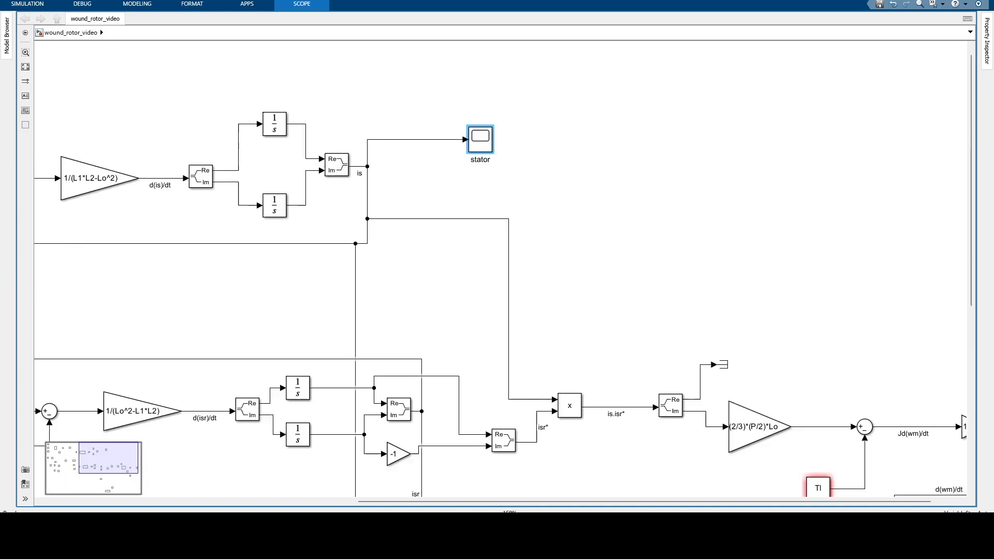
scroll(591, 230, down, 2)
drag(591, 231, 610, 132)
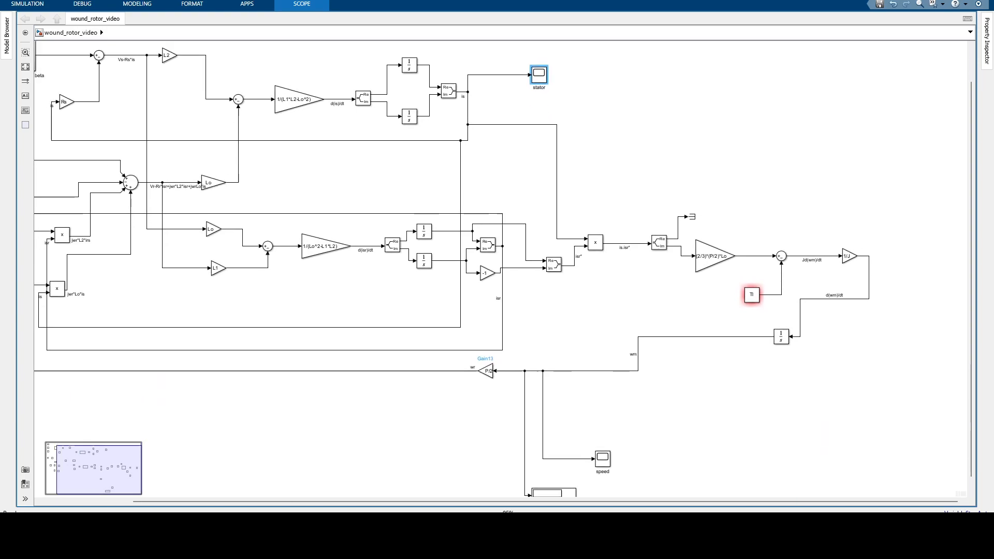
double_click(541, 297)
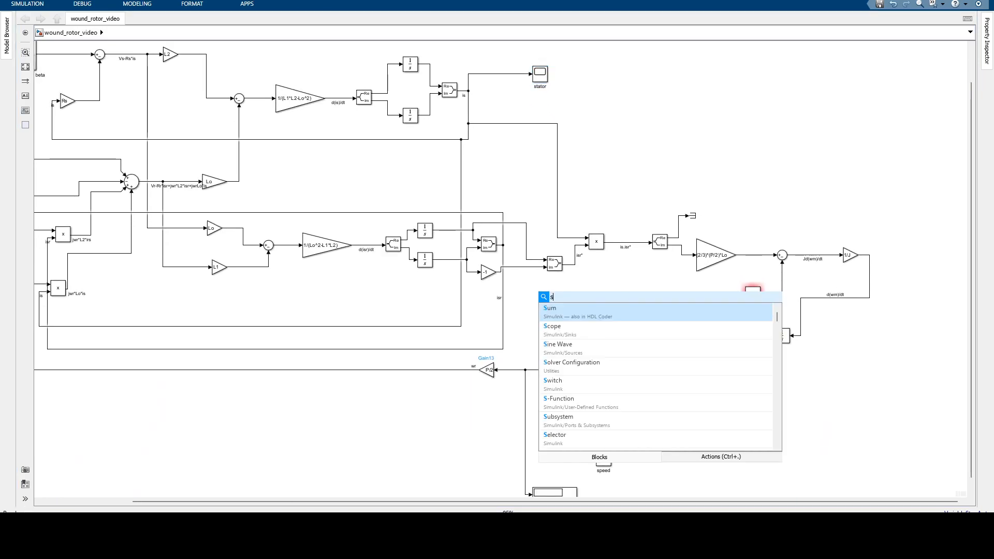
text(scope)
key(Return)
drag(547, 298, 448, 349)
click(466, 432)
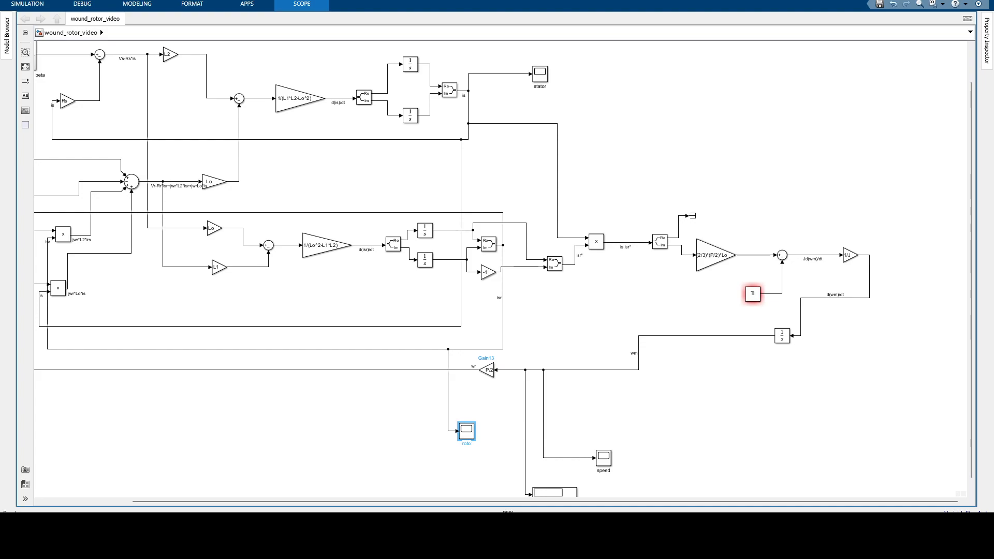
scroll(934, 250, up, 5)
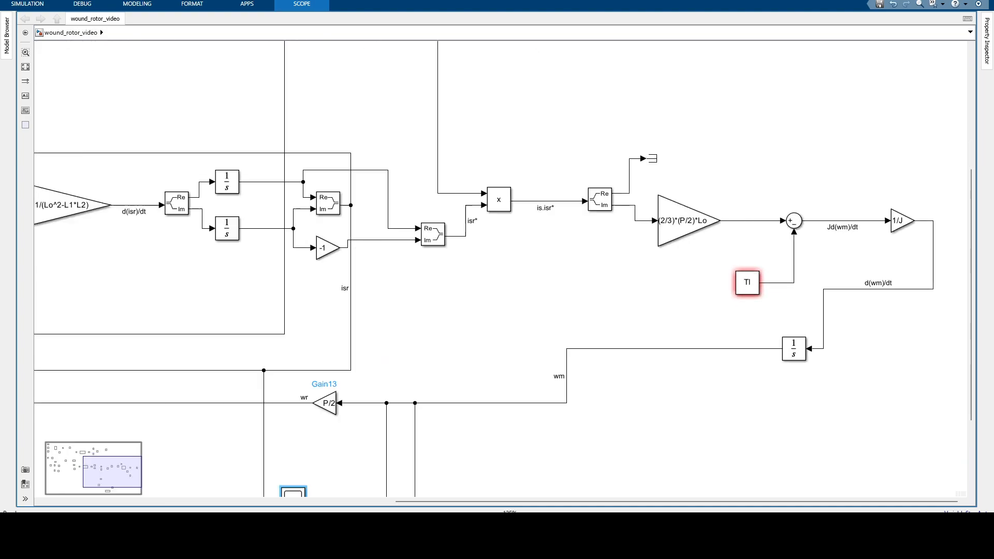
drag(497, 280, 470, 263)
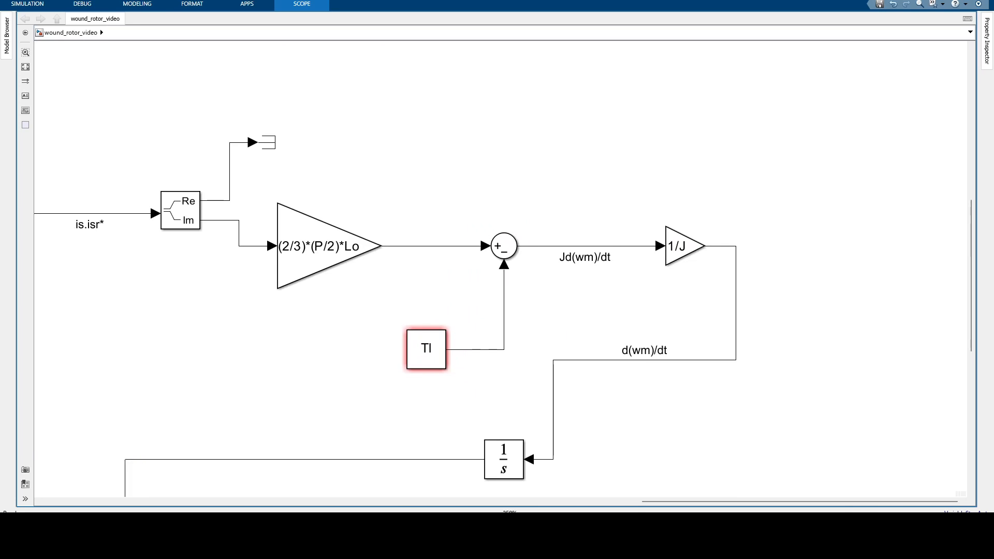
Move the Tl constant block farther left of the torque sum block, keeping its connection to the negative input
click(505, 314)
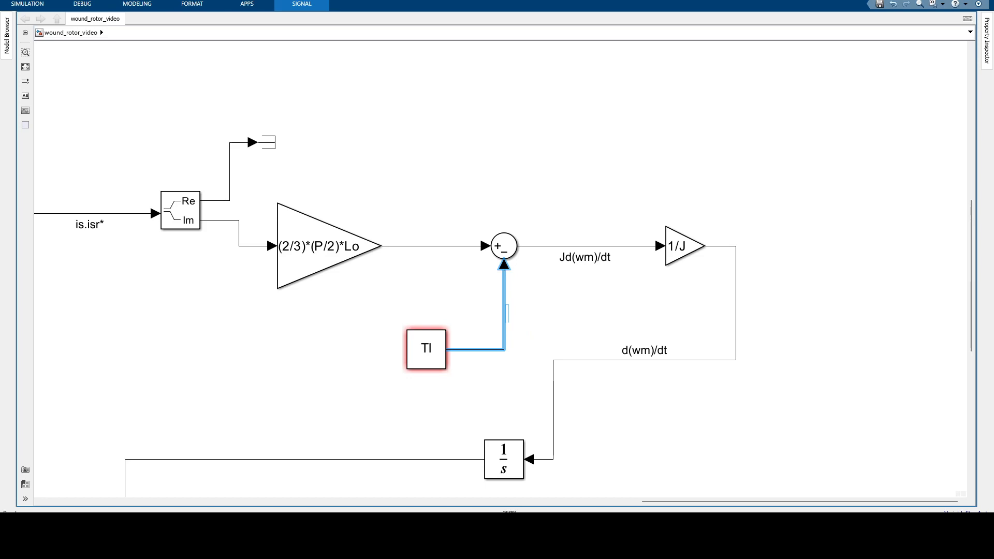
click(528, 333)
click(504, 313)
click(426, 347)
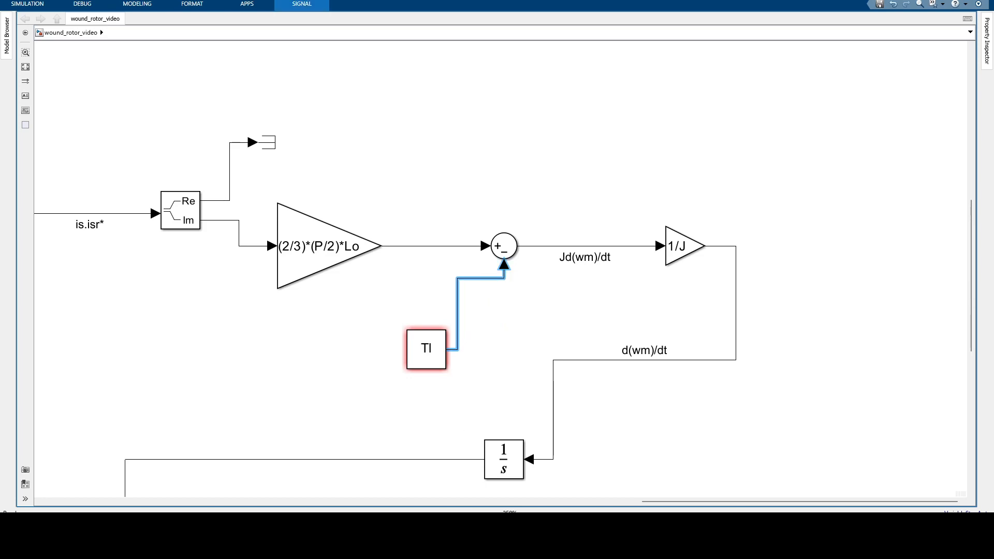
drag(426, 347, 342, 334)
click(357, 404)
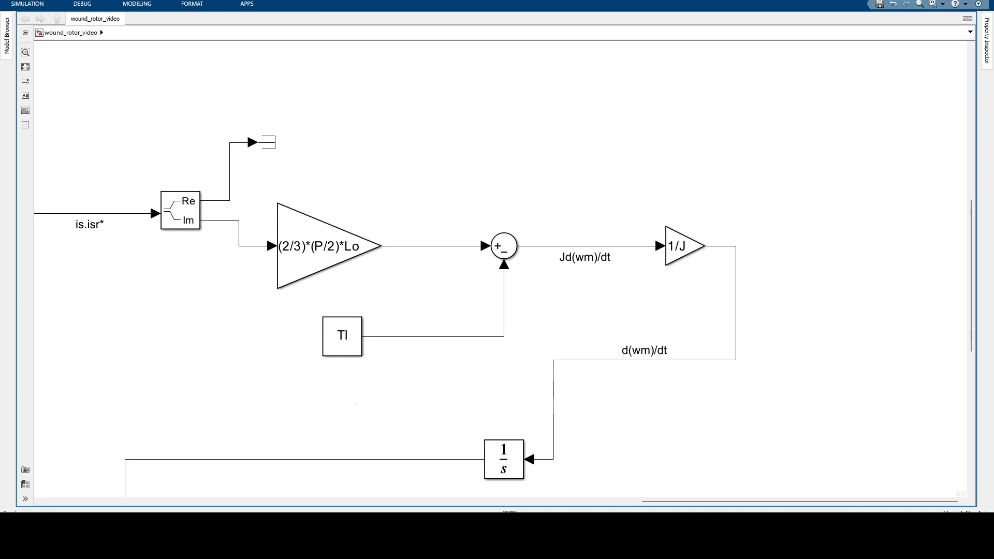
Add a Constant block below the Tl block
scroll(357, 403, down, 3)
drag(357, 403, 426, 356)
scroll(400, 325, down, 2)
drag(400, 325, 399, 233)
scroll(391, 322, down, 1)
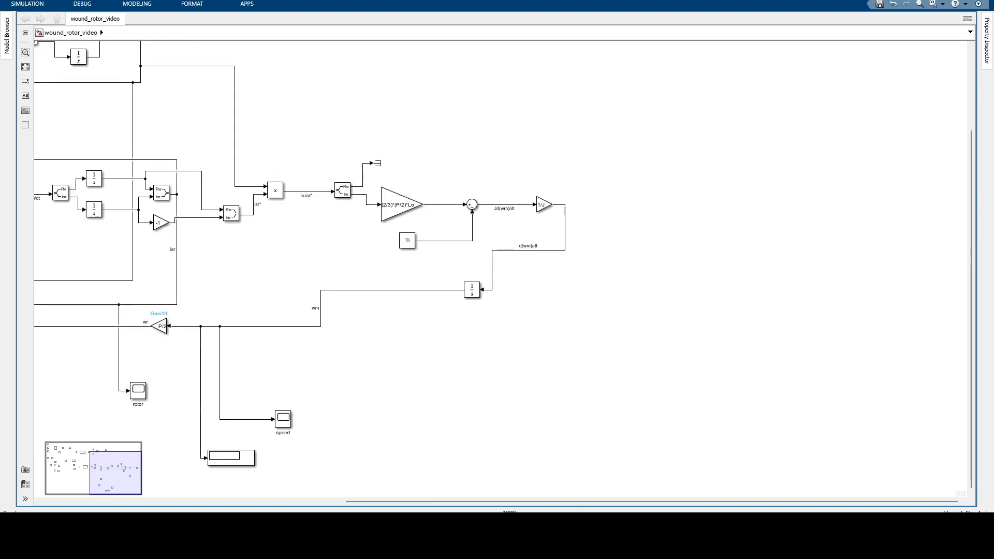
double_click(380, 258)
text(cos)
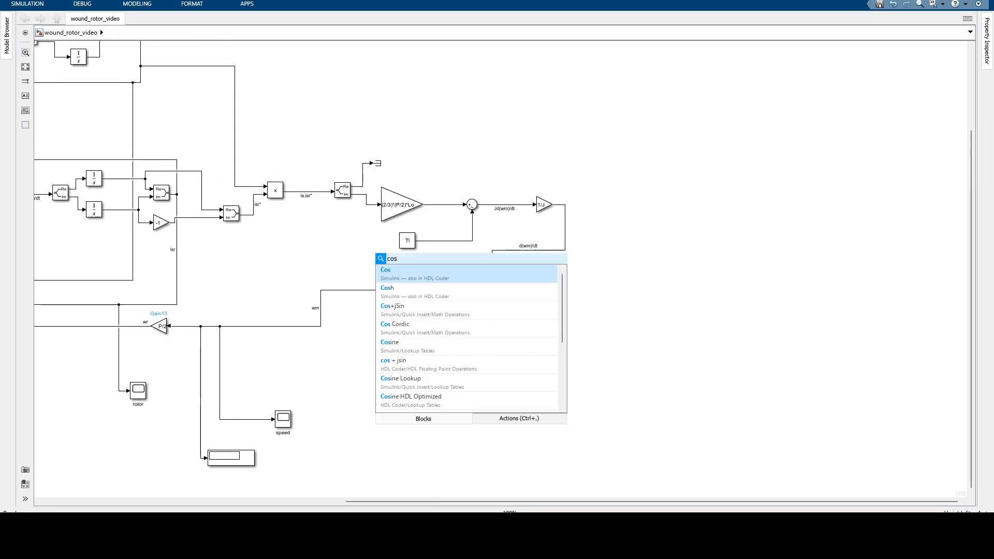
key(BackSpace)
text(ns)
key(Return)
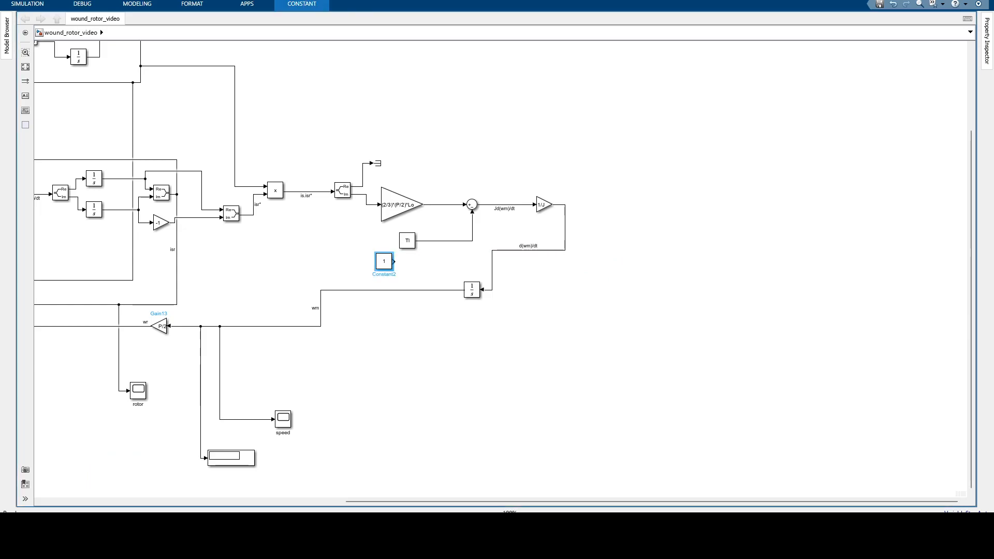
Set the new constant's value to B and place the block just below Tl
double_click(384, 261)
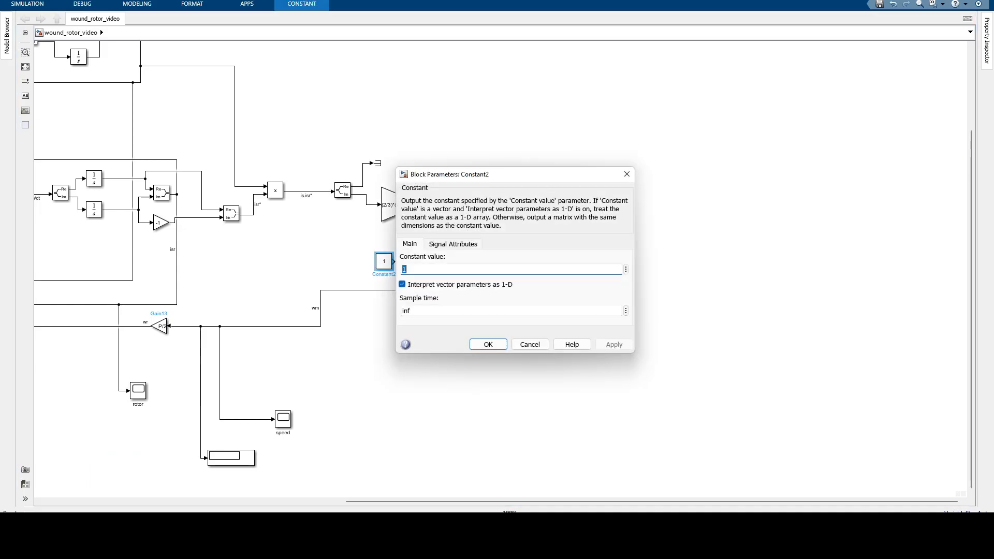
text(B)
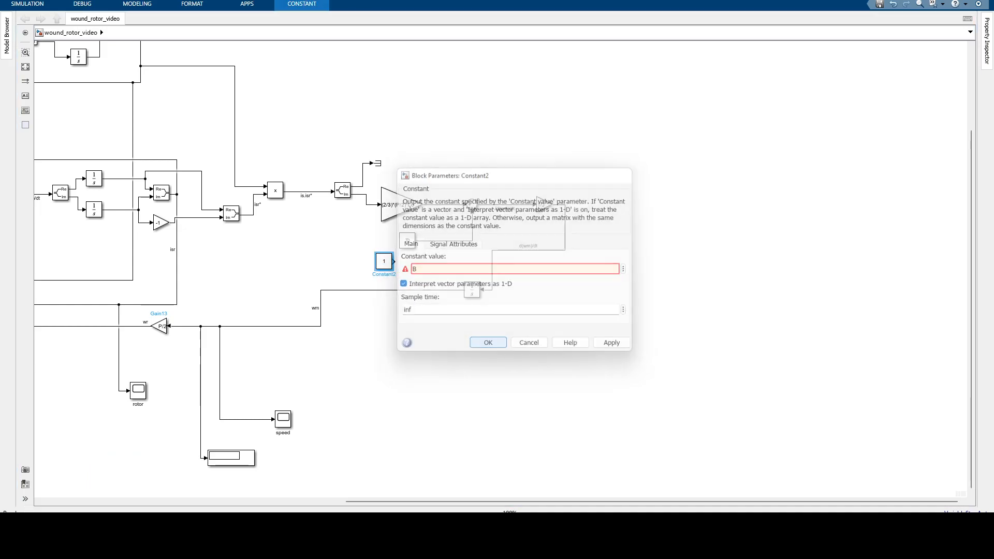
key(Return)
drag(383, 261, 389, 271)
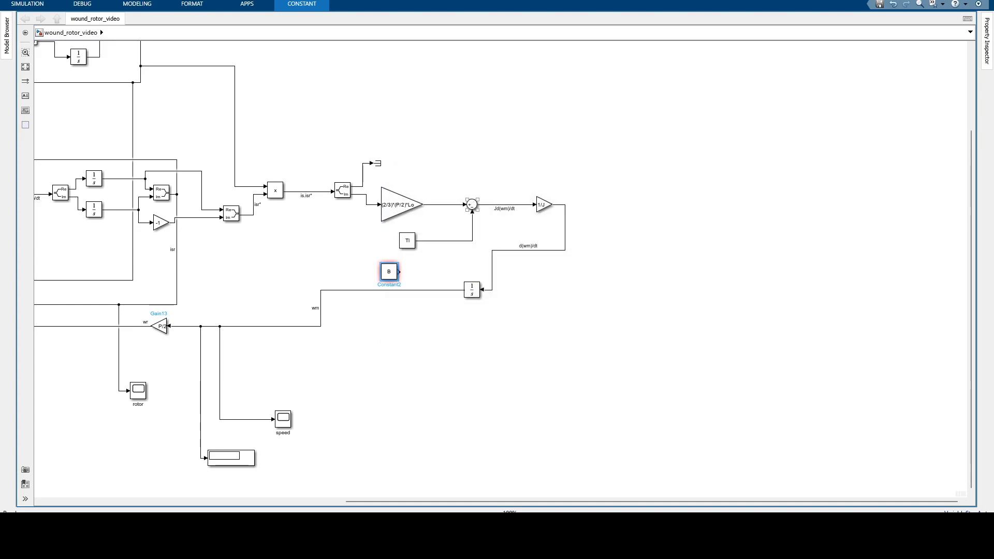
Add a second negative input to the torque sum block by setting its list of signs to |+--
double_click(472, 207)
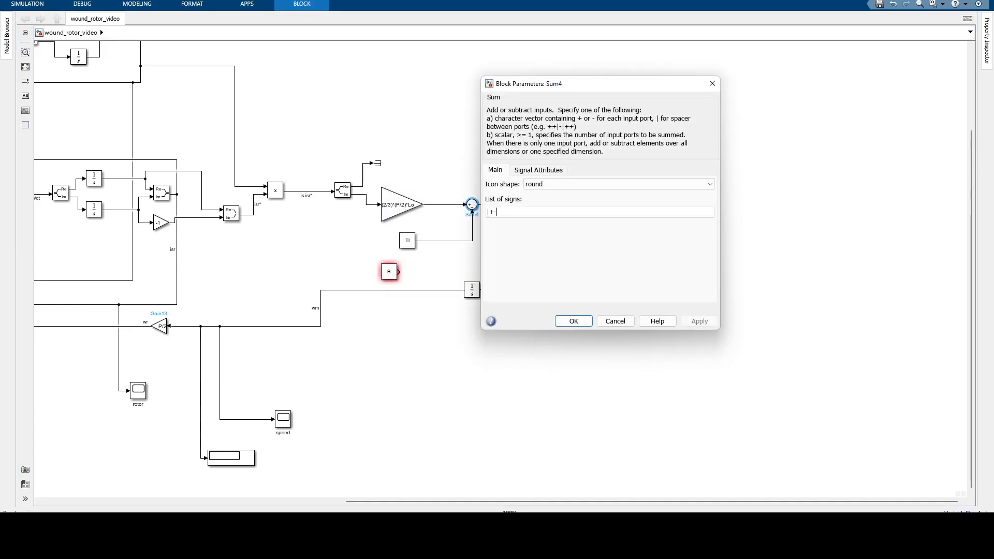
text(-)
key(Return)
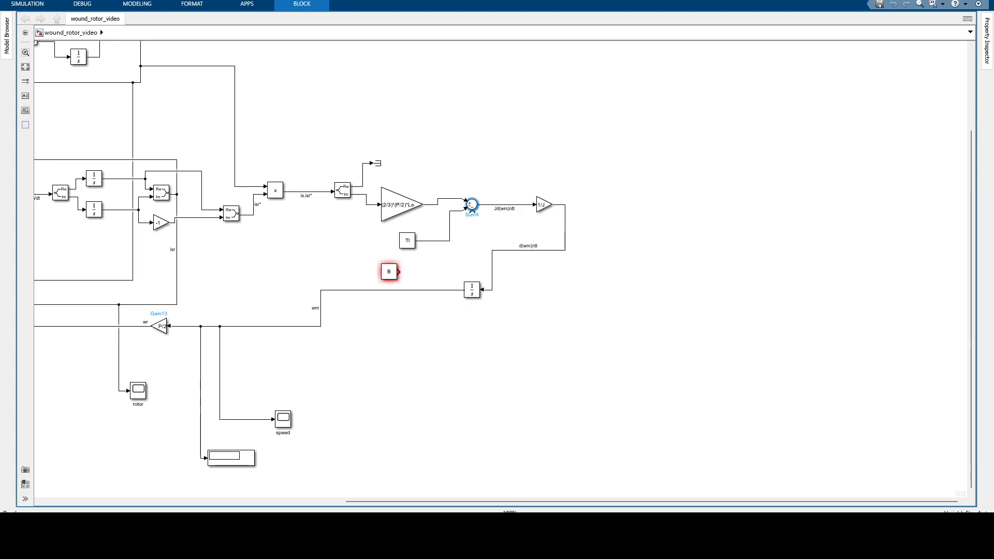
click(471, 211)
Shift the B constant to the left and add a Product block below it, right of the wm line
drag(389, 271, 342, 266)
click(350, 312)
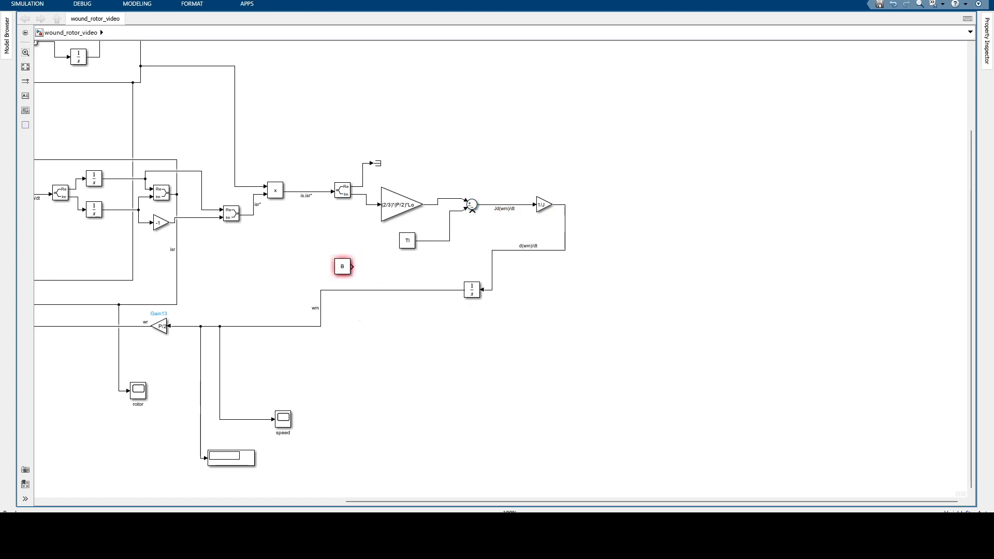
text(pro)
key(Return)
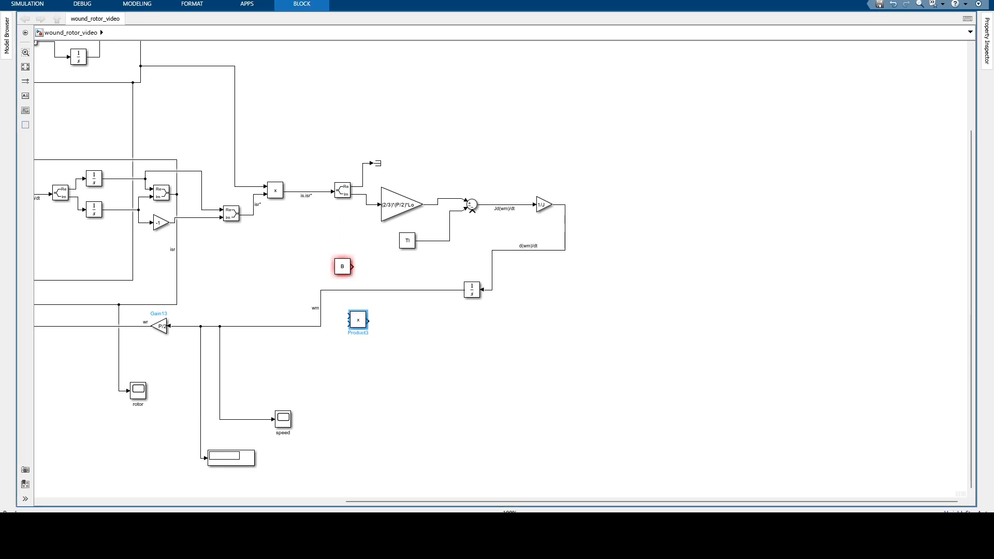
drag(358, 320, 389, 336)
Connect the wm signal and the B constant to the Product block and its output to the sum block's free negative input
drag(307, 328, 298, 326)
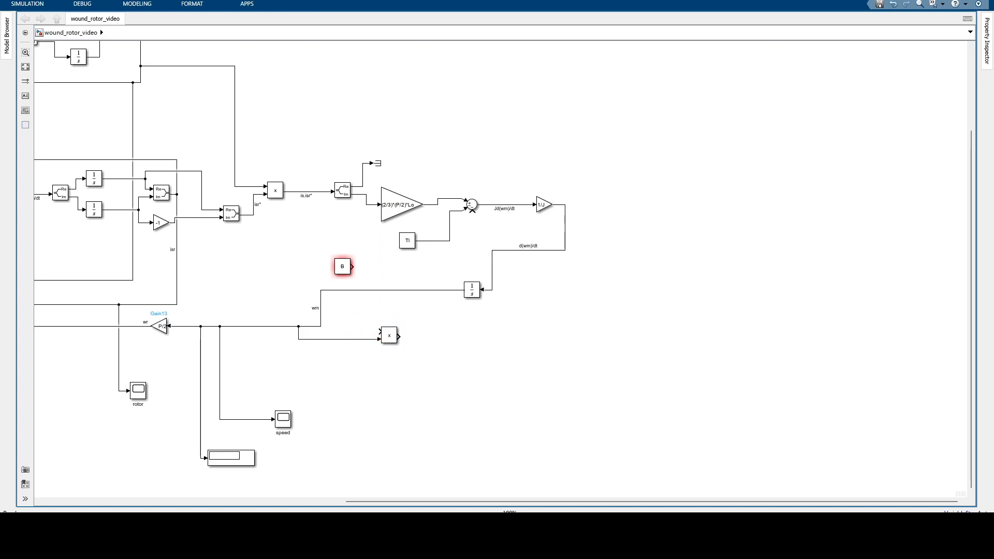
drag(352, 267, 380, 331)
drag(399, 337, 472, 212)
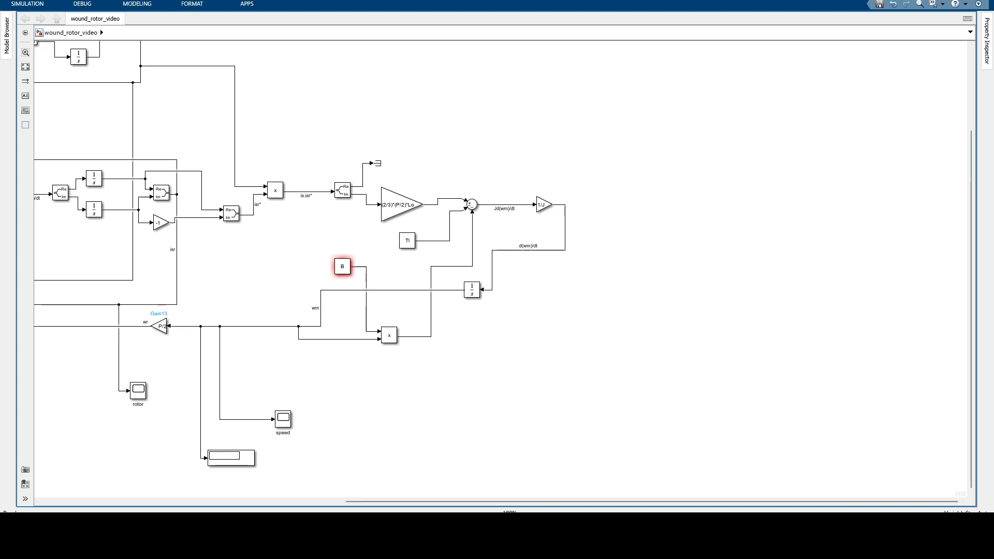
Switch to the wound_rotor_params_video script in MATLAB, add the line B = 0; and run it, returning to the Simulink model
click(661, 549)
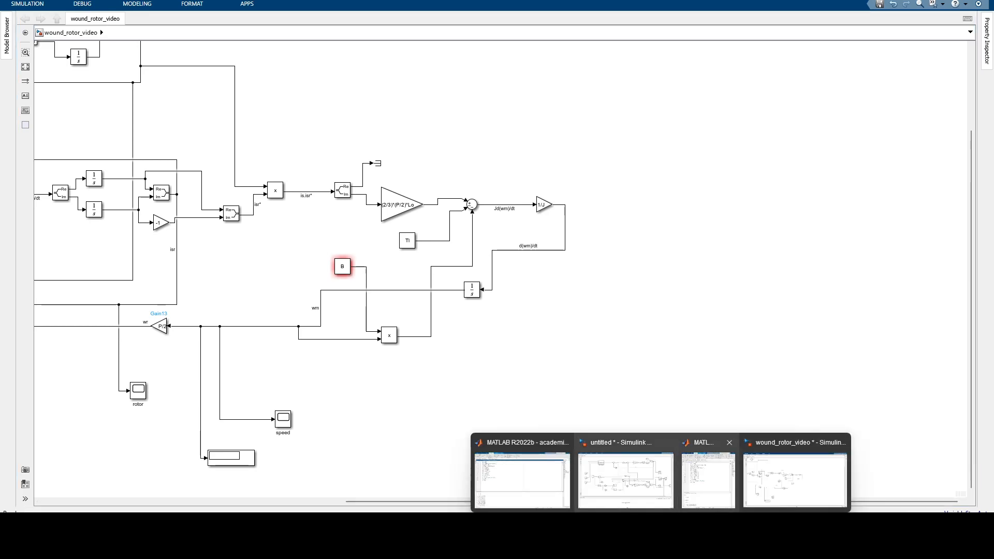
click(710, 482)
key(Return)
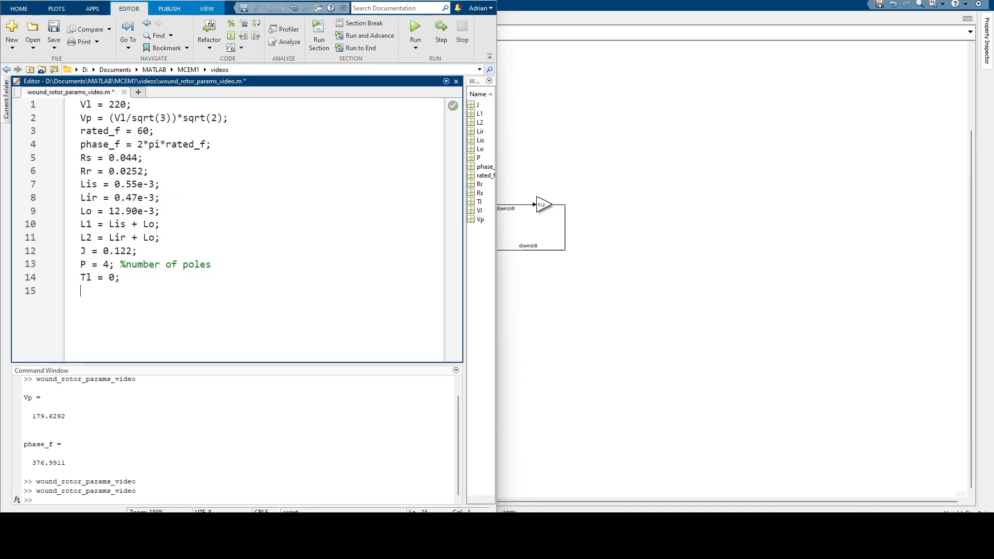
text(B = 0;)
click(415, 34)
click(515, 137)
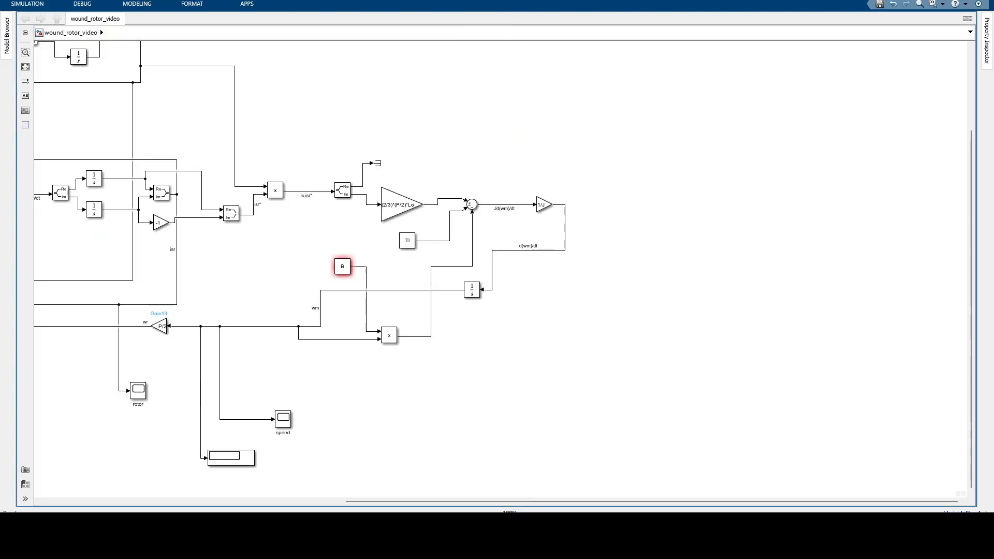
Run the simulation of the complete wound_rotor_video model
drag(610, 501, 387, 501)
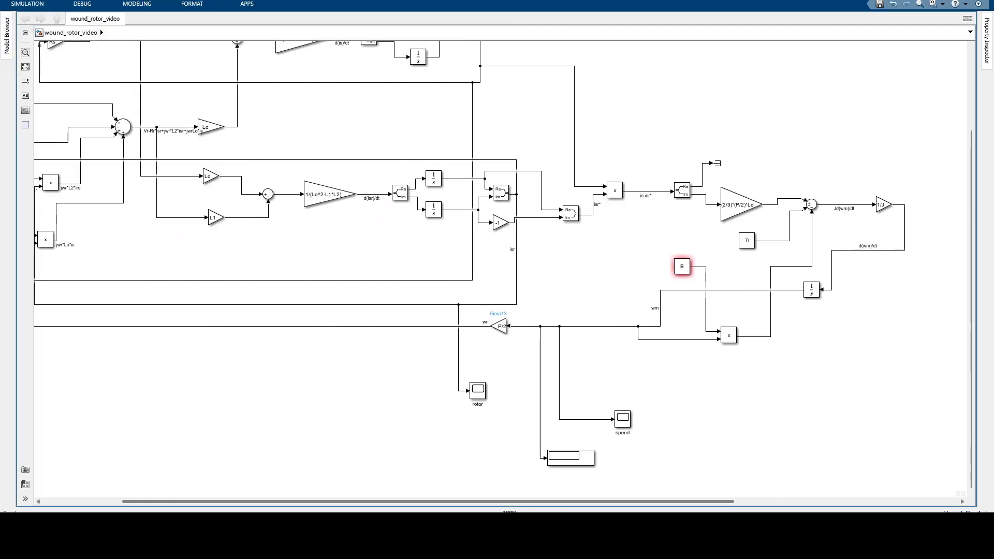
scroll(375, 344, up, 2)
scroll(375, 342, down, 6)
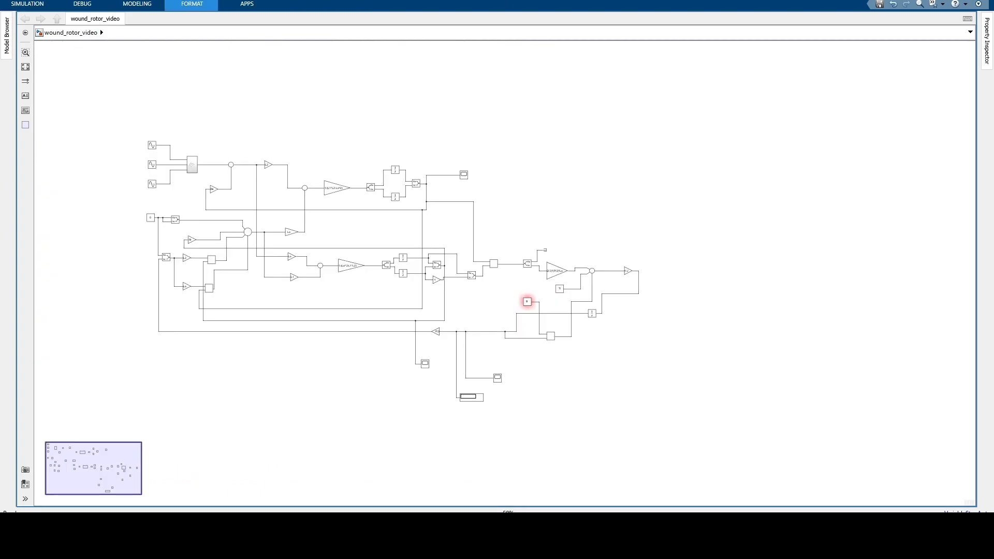
scroll(175, 53, up, 3)
scroll(175, 54, down, 1)
scroll(175, 54, up, 1)
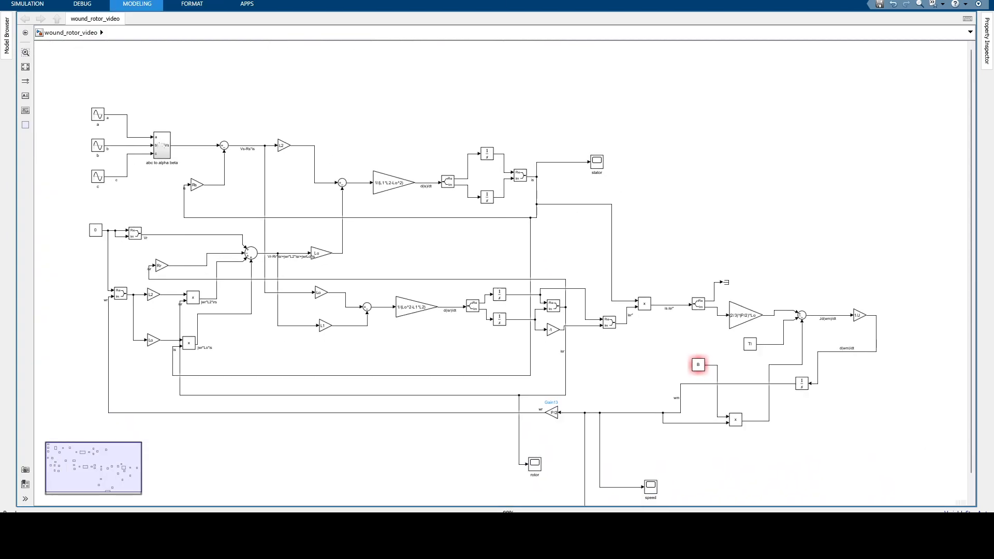
click(137, 5)
click(760, 23)
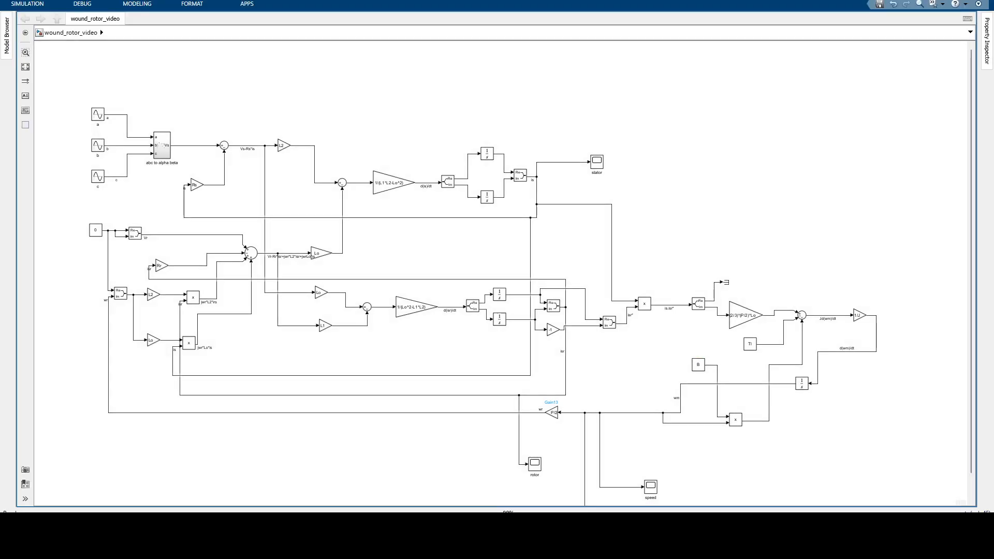
Check the wm display value and examine the rotor speed curve in the speed scope, closing the scope when done
drag(648, 469, 629, 374)
scroll(630, 375, up, 1)
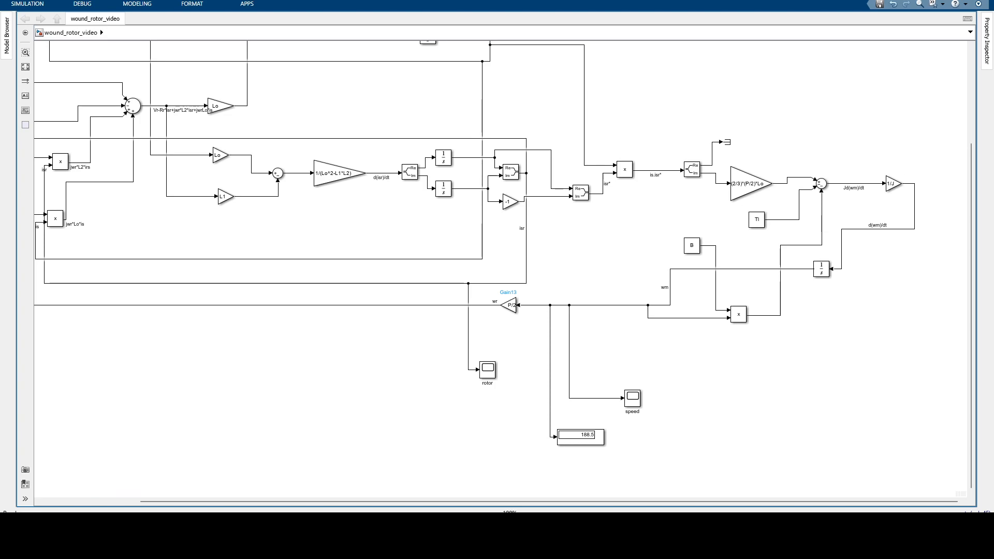
drag(630, 374, 541, 375)
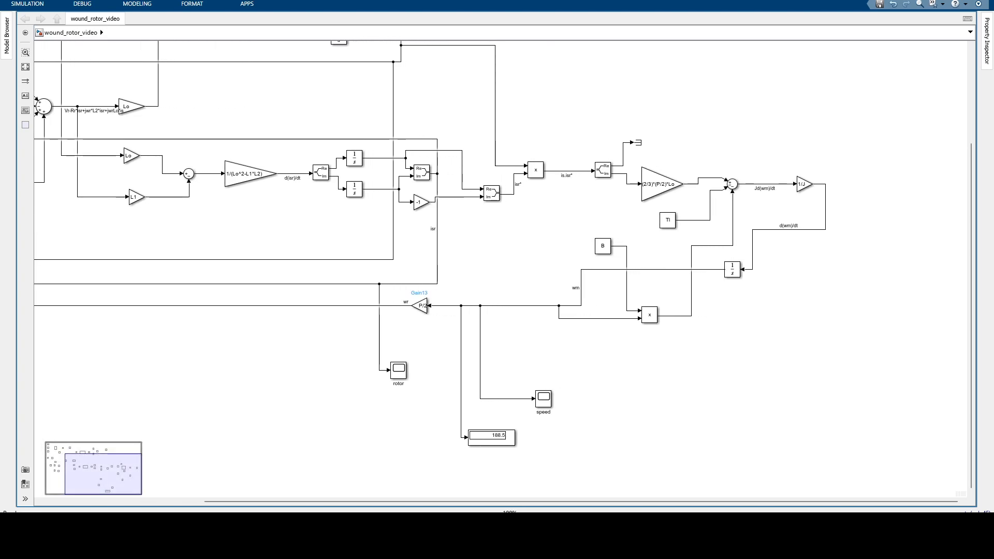
click(544, 398)
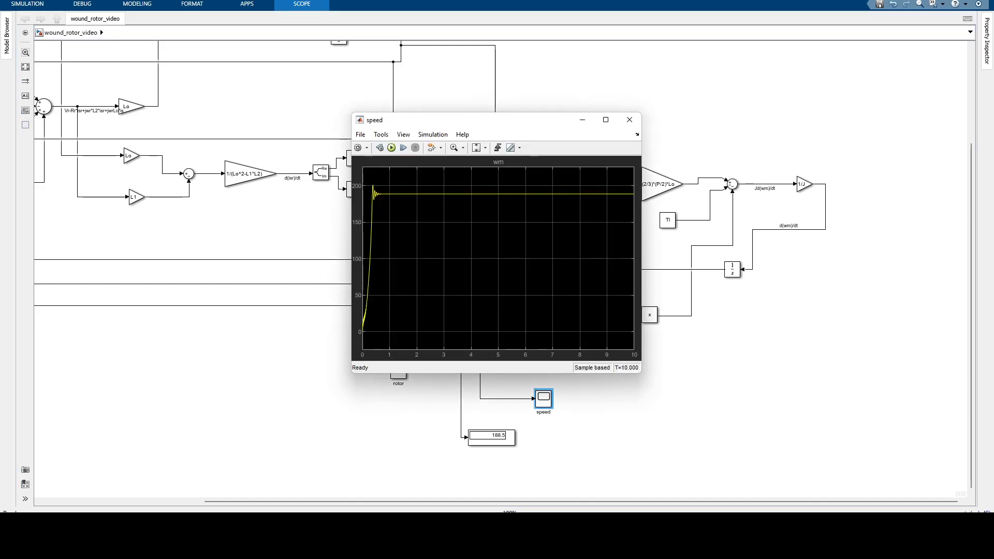
click(629, 120)
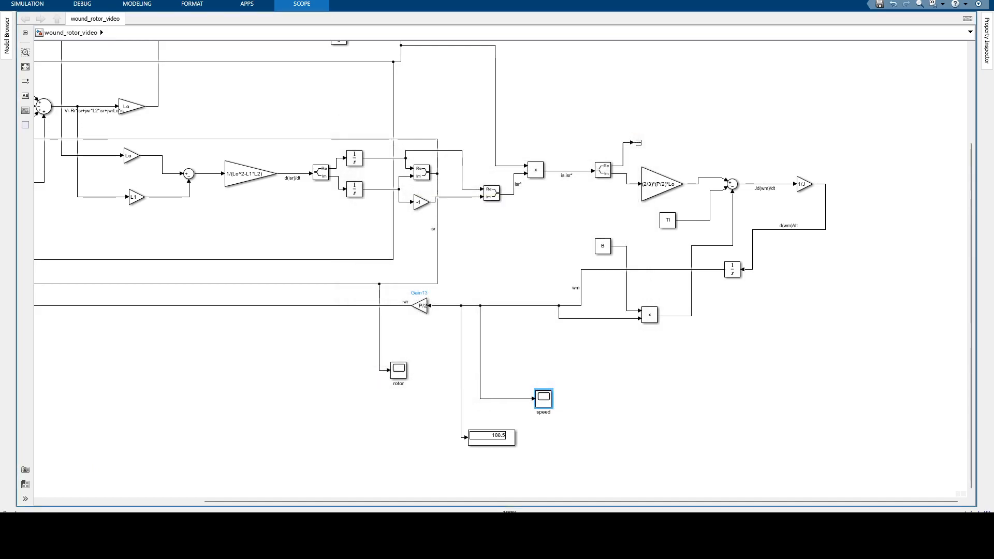
Examine the isr current waveform in the rotor scope and close it
click(398, 368)
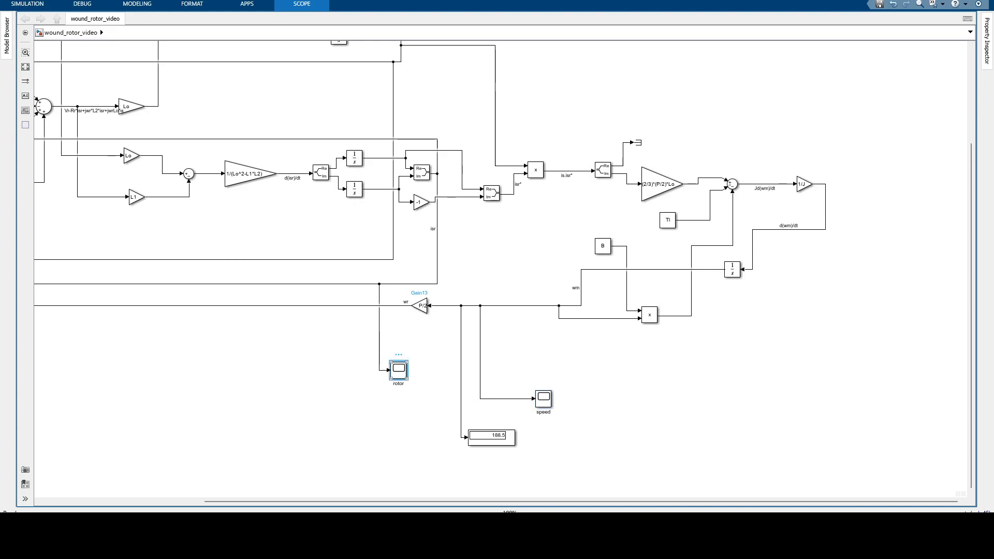
double_click(399, 369)
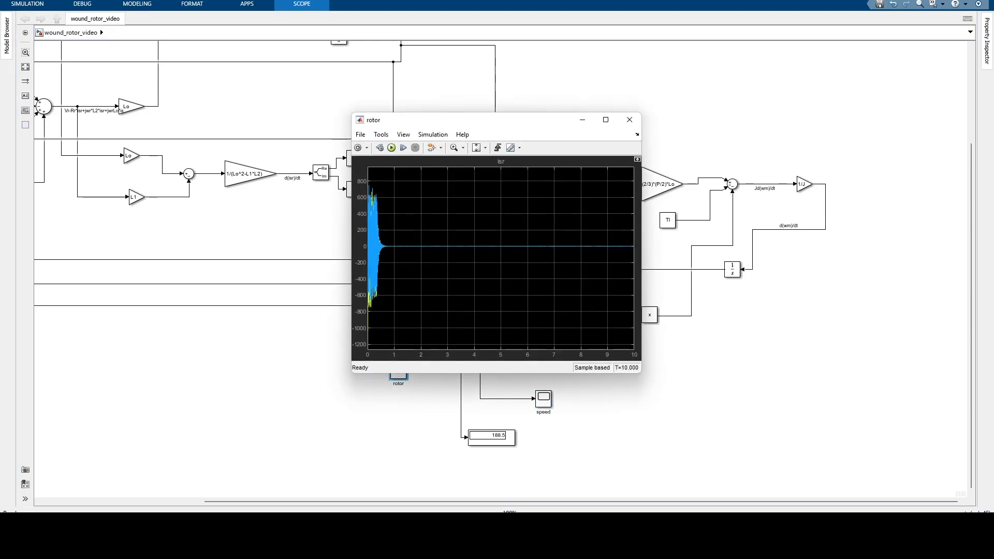
click(629, 119)
Examine the is current waveform in the stator scope and close it
scroll(629, 120, up, 3)
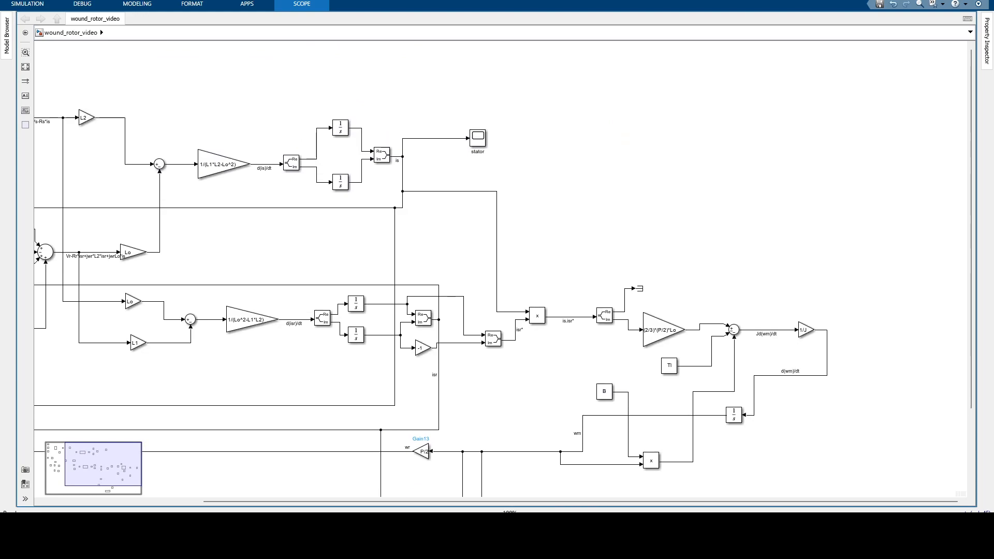
scroll(477, 155, up, 1)
double_click(477, 155)
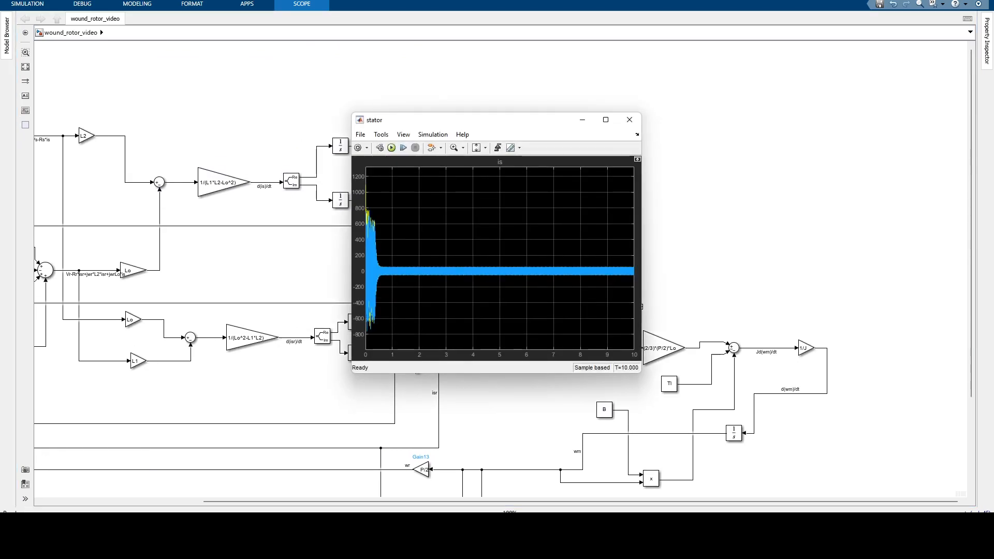
click(629, 119)
Fit the whole model in view and switch to Notes_Lecture8.pdf in the browser to compare the induction machine model equations
scroll(629, 120, down, 3)
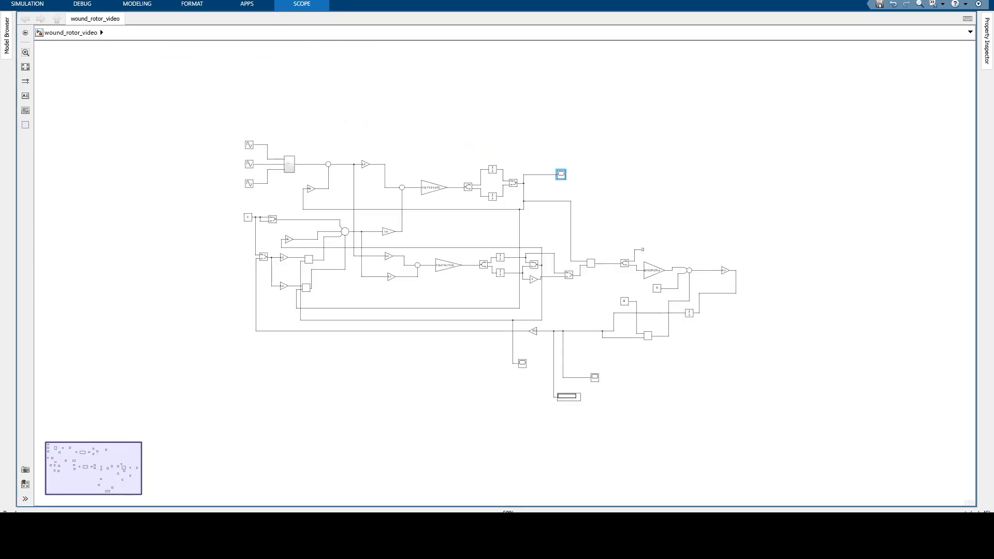
scroll(646, 195, up, 1)
scroll(646, 195, down, 1)
mouse_move(636, 197)
mouse_down()
mouse_move(666, 185)
mouse_move(656, 197)
mouse_up()
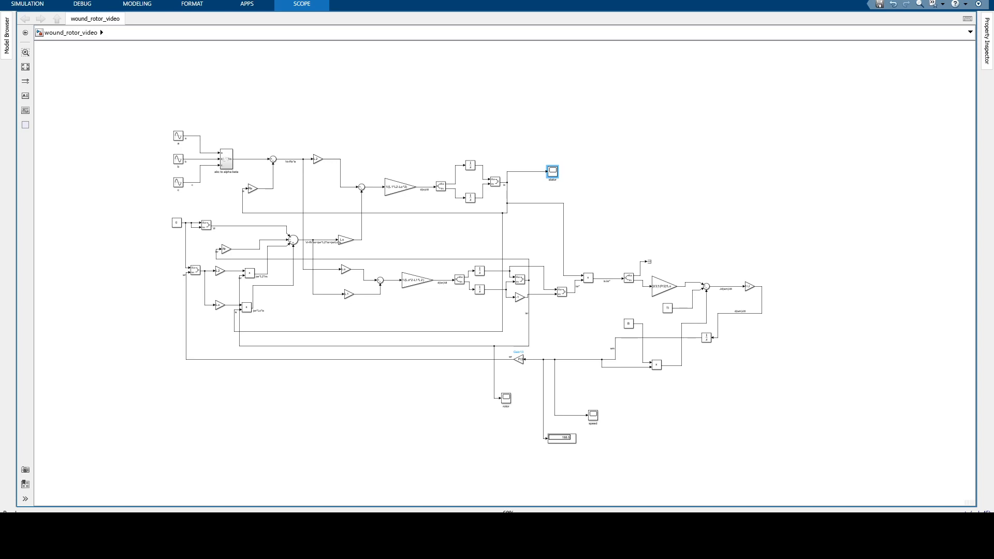
key(space)
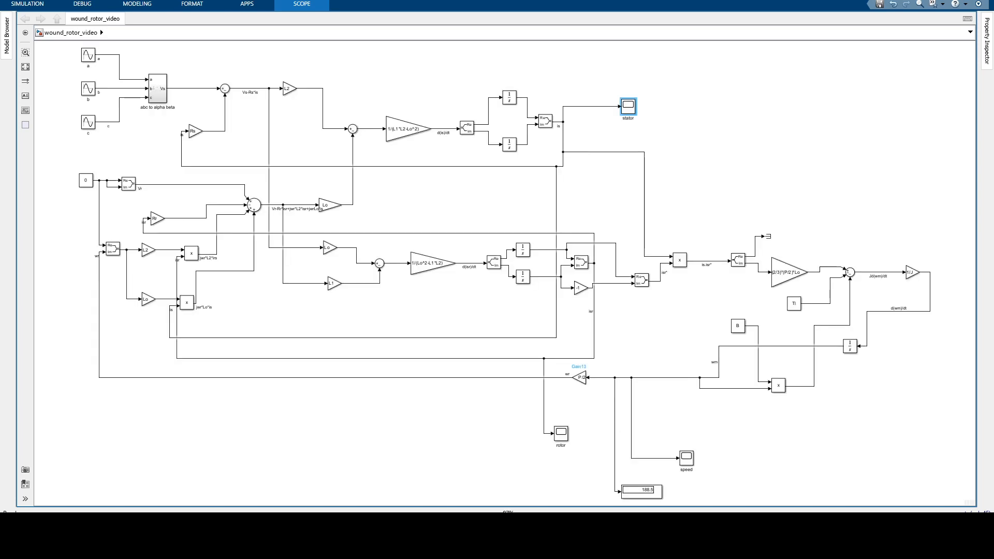
click(502, 529)
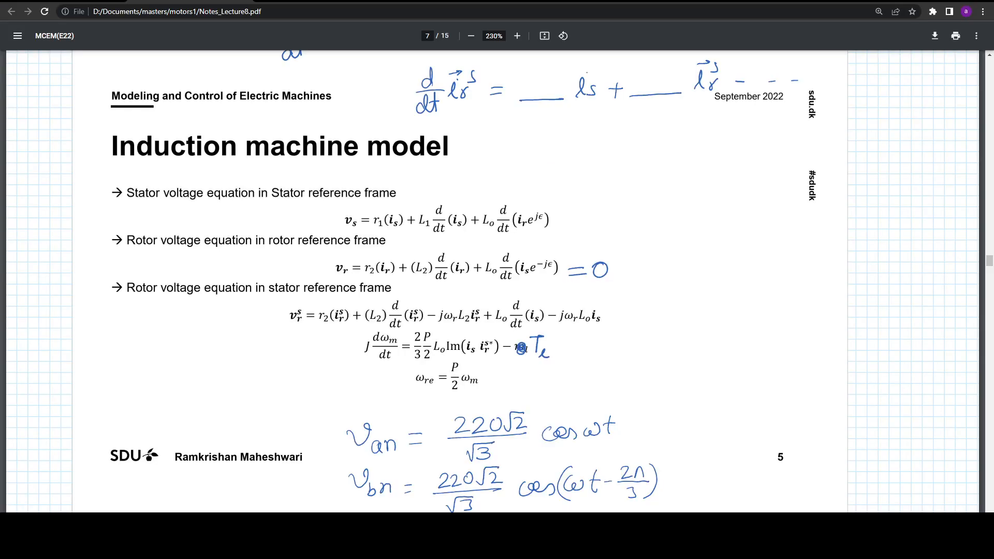